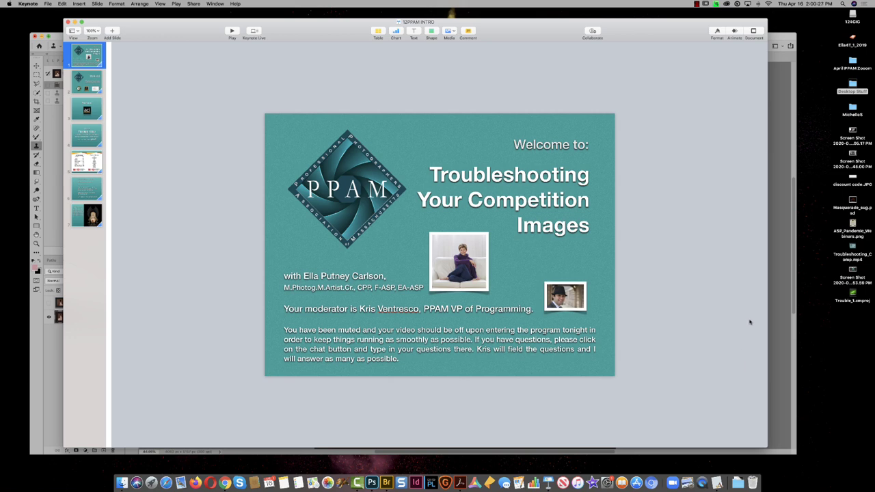
Step: Hide the Keynote presentation and switch to the framed portrait of the girl open in Photoshop
key(super+h)
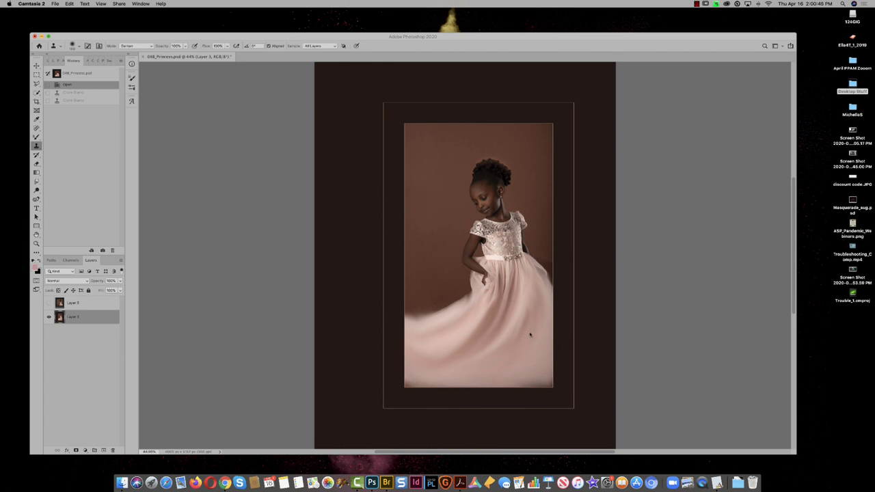
key(super+space)
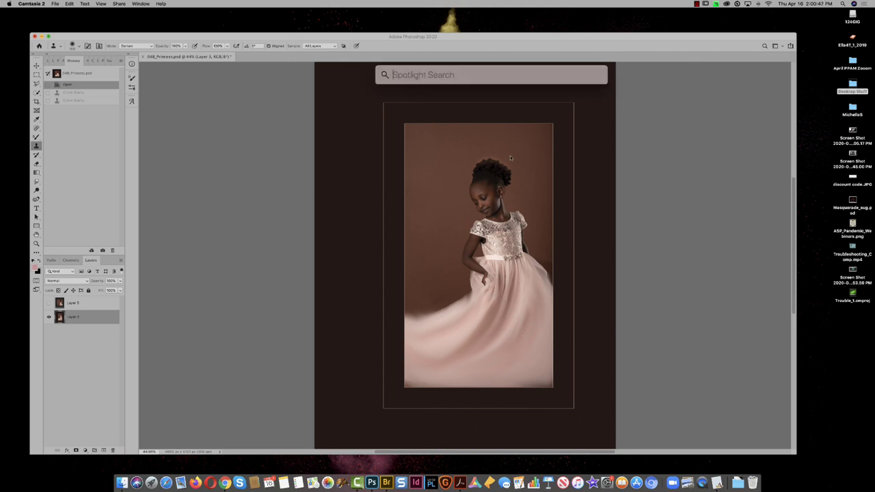
key(Escape)
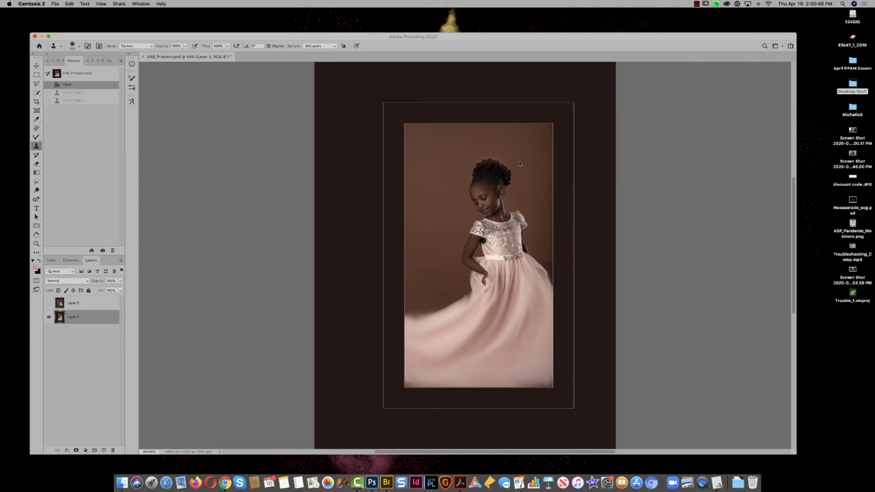
click(514, 162)
Step: Clone background in Darken mode over the light halo along the outer edge of the hair on the ear side
key(super+space)
super+click(523, 165)
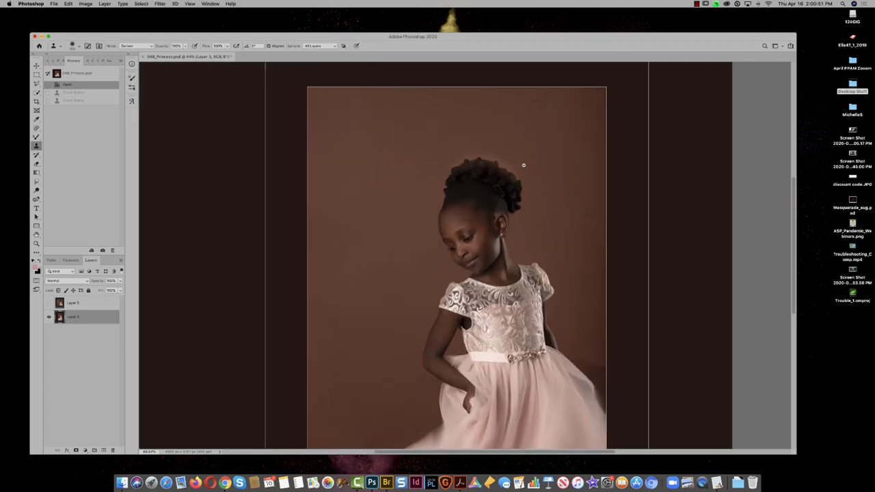
super+click(524, 165)
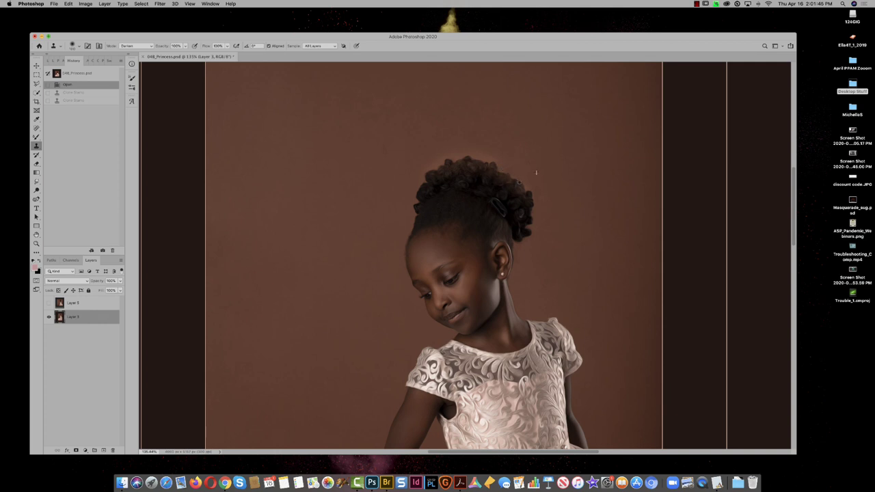
click(525, 193)
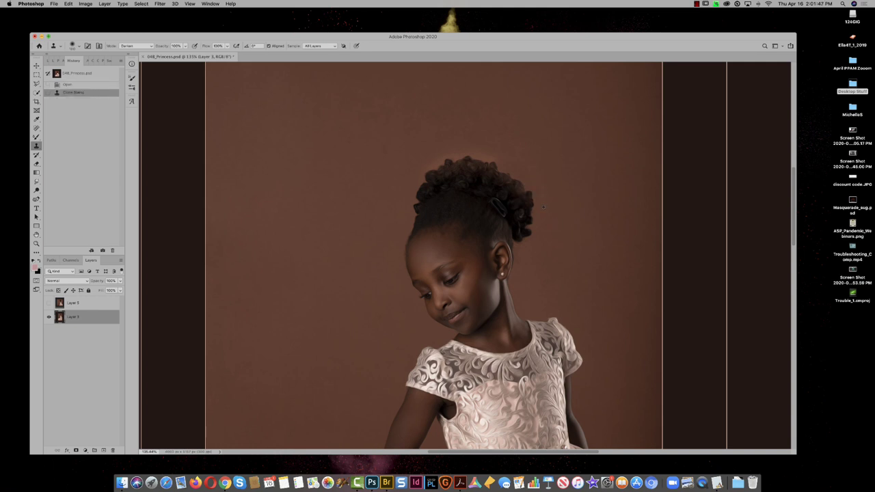
click(544, 217)
click(547, 218)
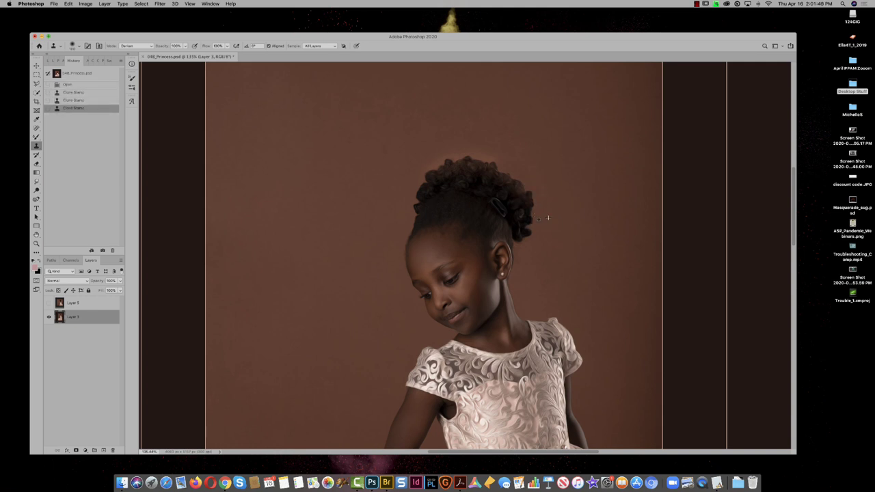
Step: Clone away the light halo above the hair and down its edge on the forehead side
click(461, 133)
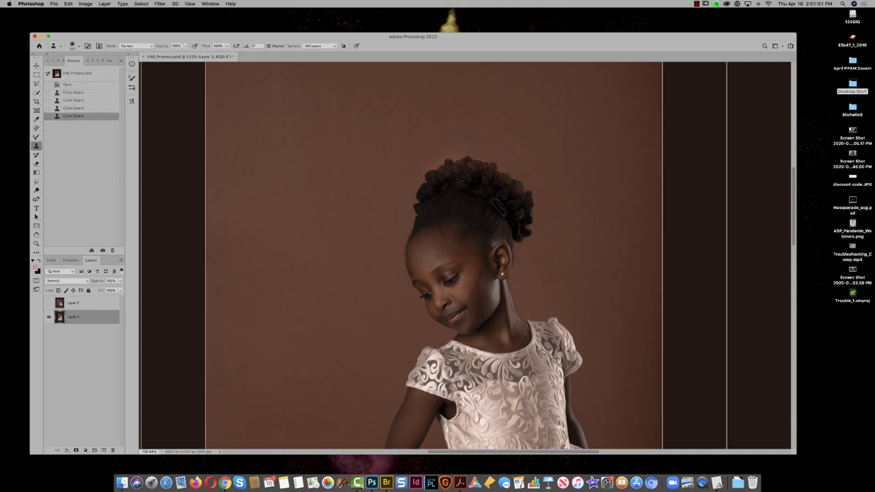
click(458, 158)
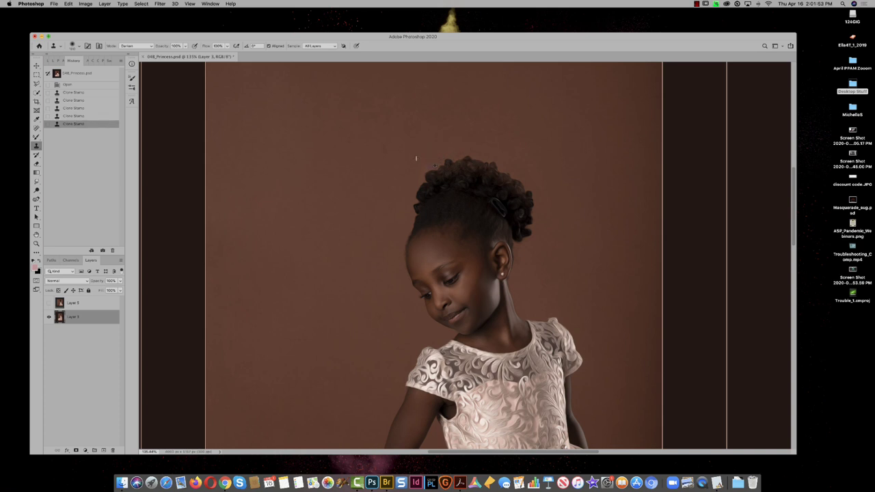
click(429, 172)
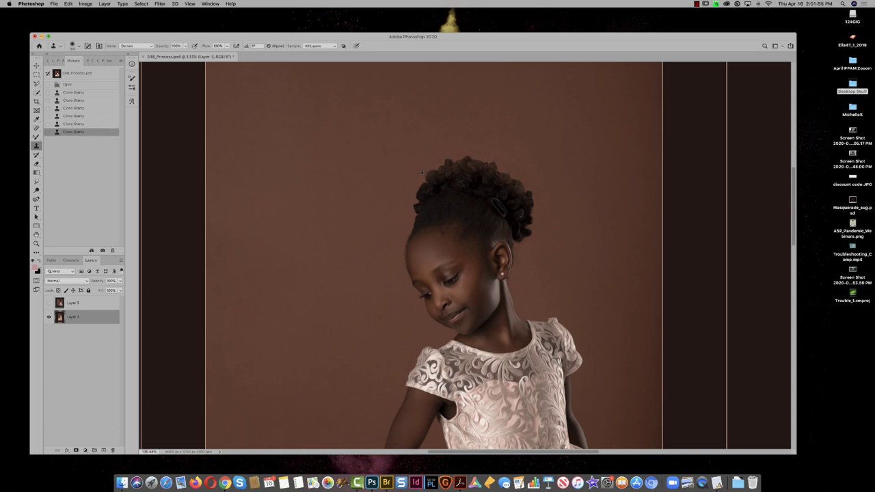
click(410, 175)
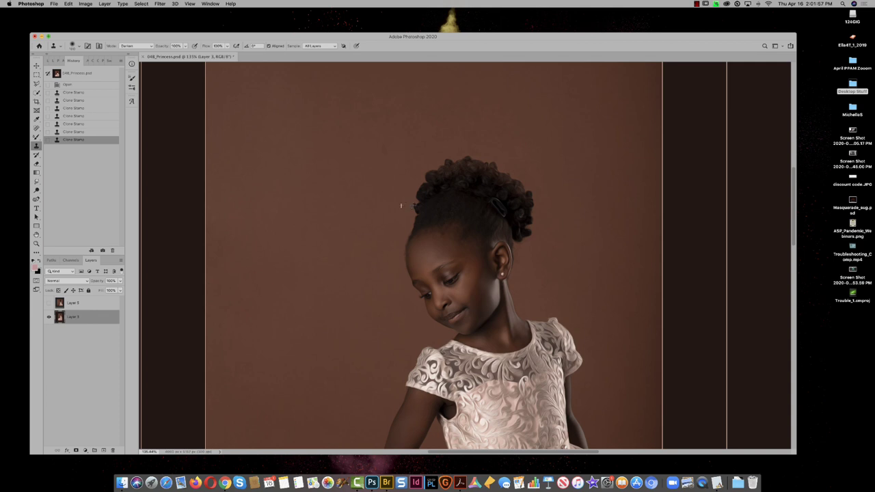
click(401, 205)
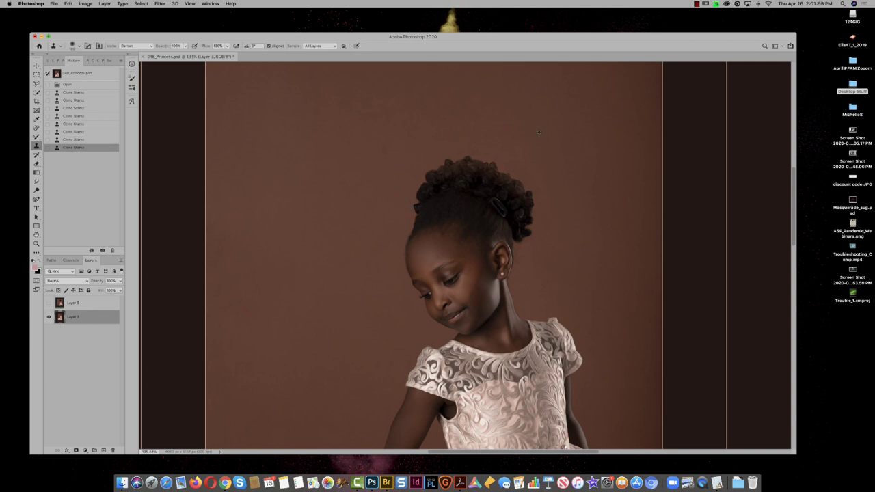
Step: Clone over the remaining light background patches beside the curls on the ear side
click(559, 192)
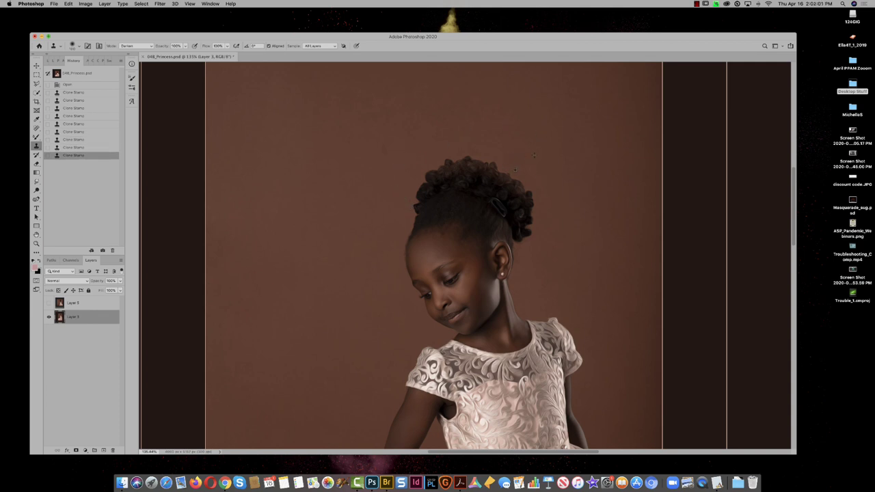
click(534, 155)
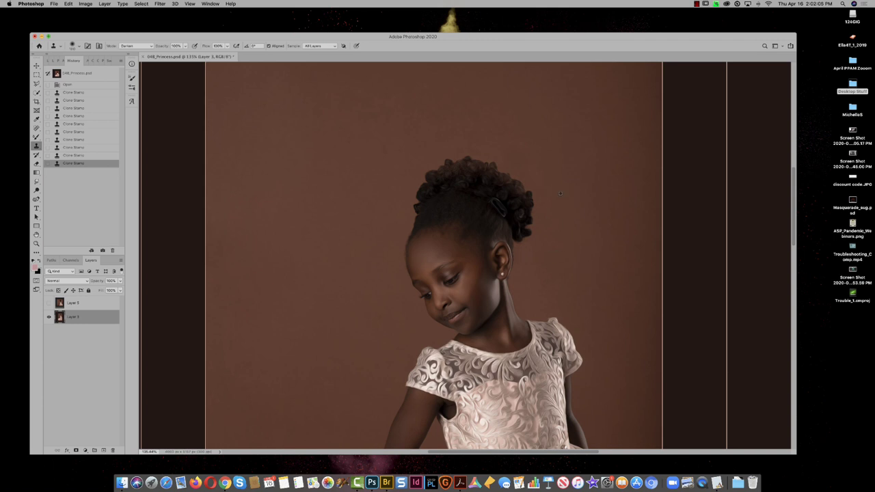
click(544, 192)
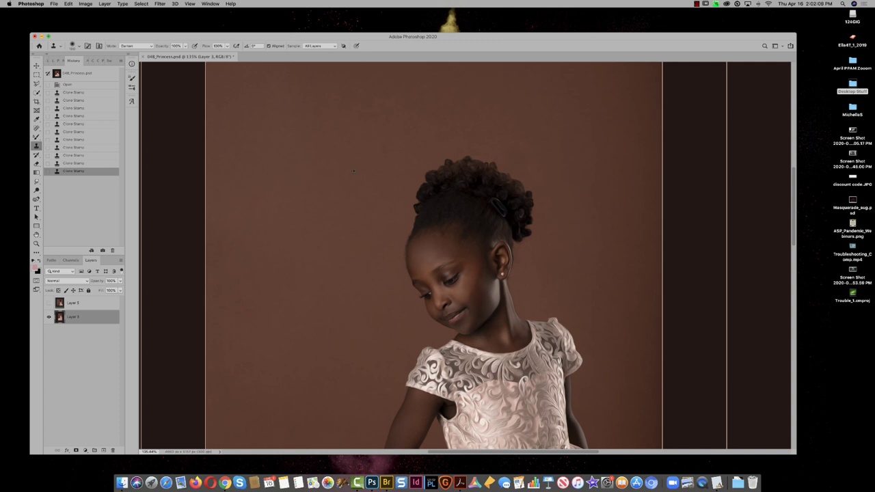
Step: Switch the Clone Stamp mode to Normal and even out the background next to the curls behind the ear
click(144, 46)
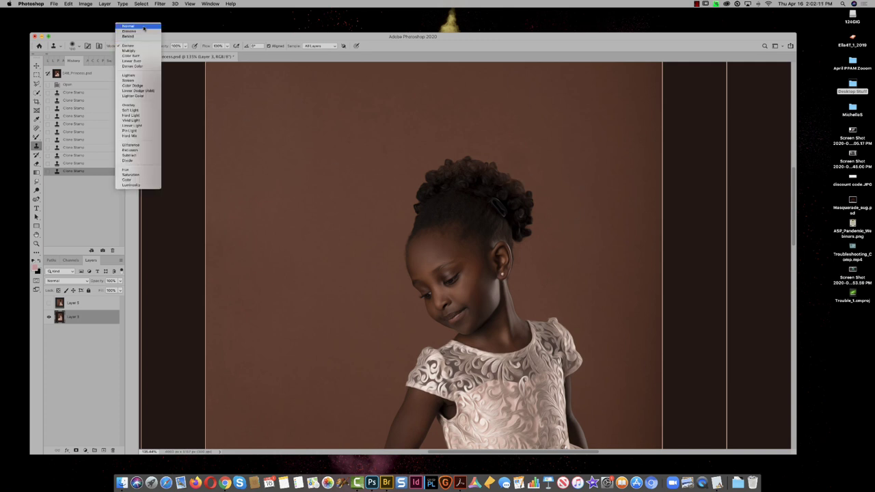
click(137, 28)
click(578, 194)
click(546, 218)
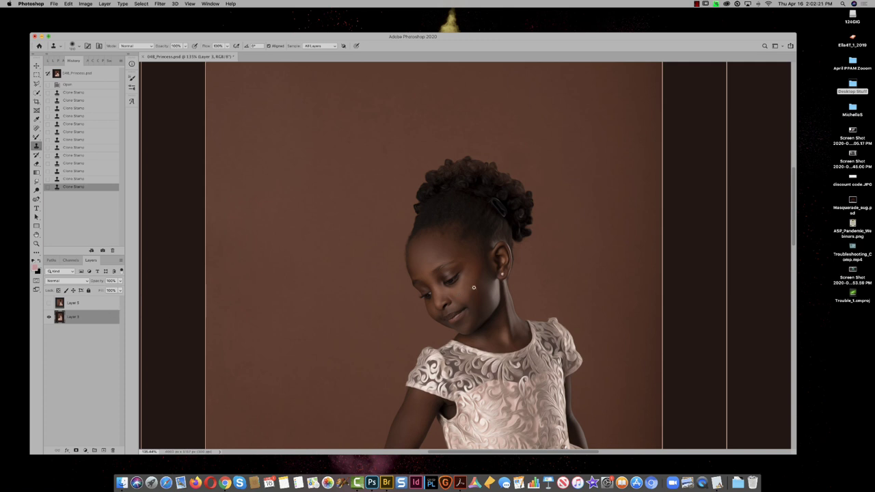
Step: Choose the Mixer Brush for the girl's face and add a new empty layer above Layer 3
scroll(458, 290, up, 5)
scroll(412, 340, down, 3)
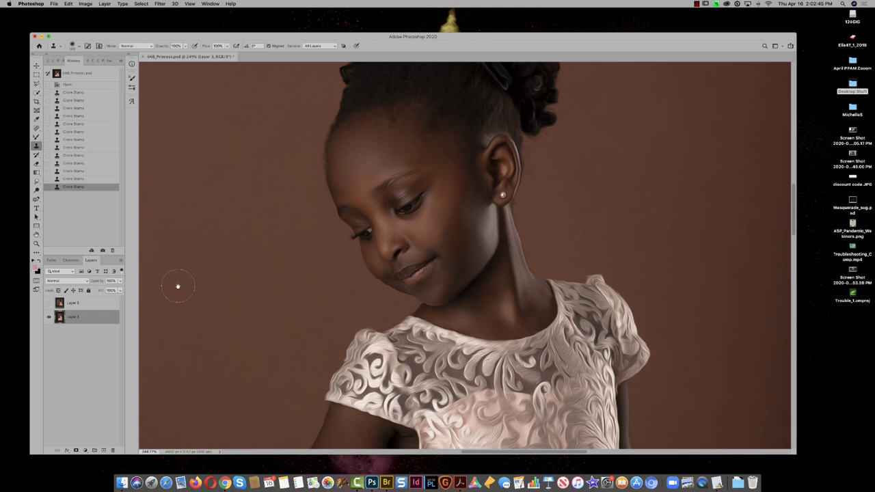
drag(175, 285, 393, 234)
key(super+z)
click(37, 137)
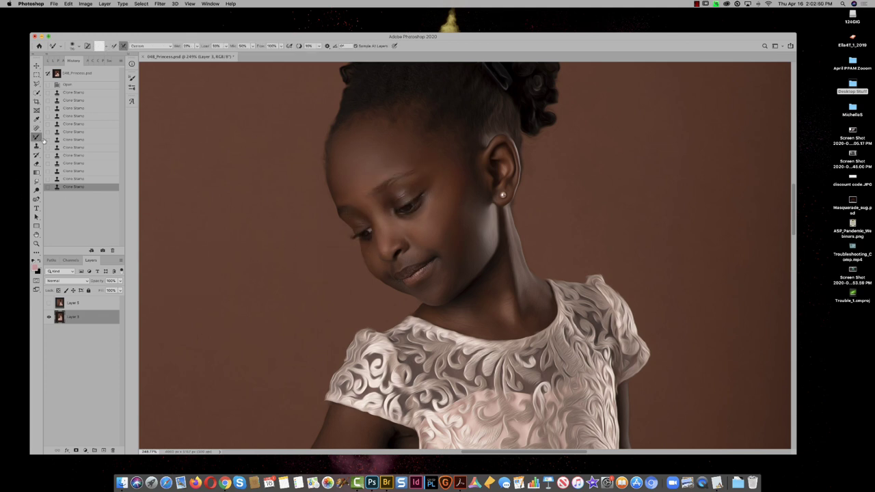
click(386, 186)
mouse_move(386, 187)
mouse_down()
mouse_move(416, 172)
mouse_move(384, 179)
mouse_move(422, 172)
mouse_move(391, 186)
mouse_move(360, 226)
mouse_up()
click(103, 450)
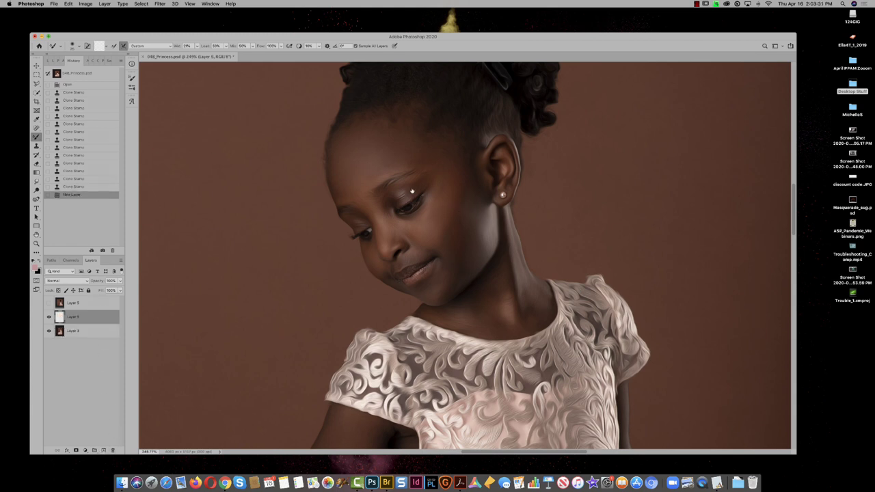
Step: Blend the skin tones on the girl's face with Mixer Brush strokes on the new layer, undoing the last stroke
key(bracketright)
key(bracketright)
key(bracketright)
key(bracketright)
key(bracketright)
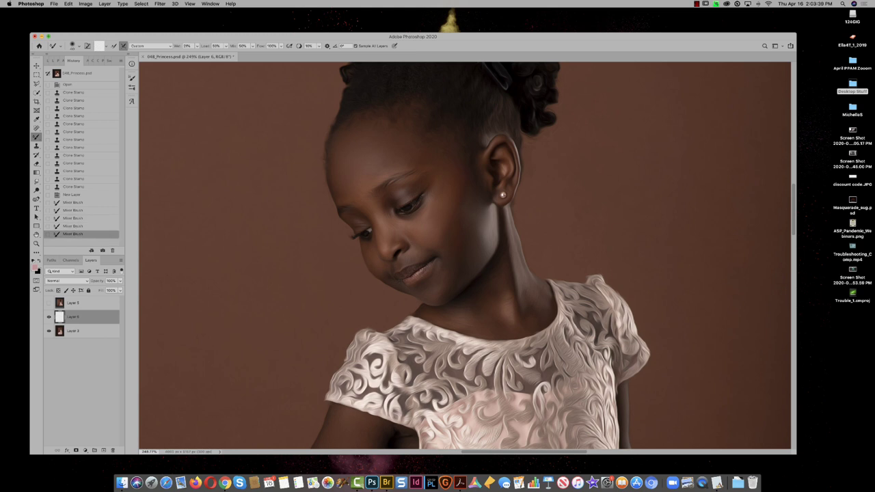
key(ctrl+shift+z)
key(ctrl+shift+z)
key(ctrl+shift+z)
key(ctrl+shift+z)
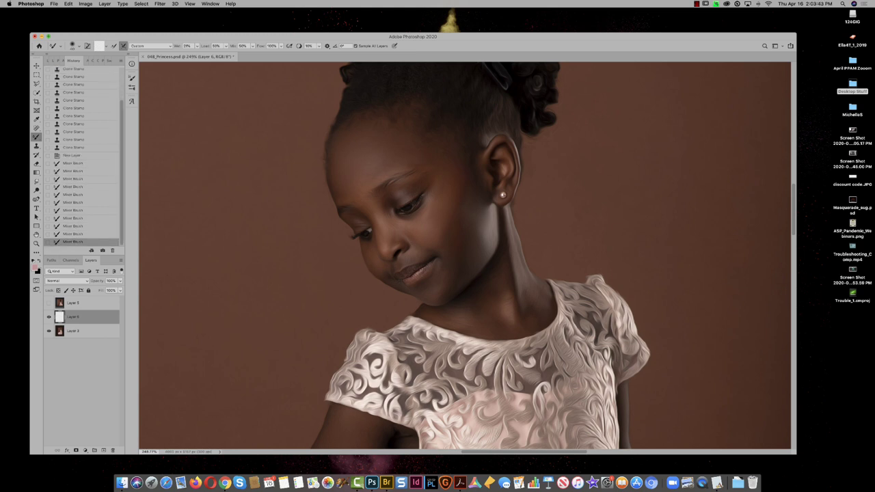
key(ctrl+shift+z)
key(ctrl+shift+z)
key(ctrl+shift+z)
key(ctrl+shift+z)
key(ctrl+shift+z)
key(ctrl+shift+z)
key(ctrl+shift+z)
key(ctrl+shift+z)
key(ctrl+shift+z)
key(ctrl+shift+z)
key(ctrl+shift+z)
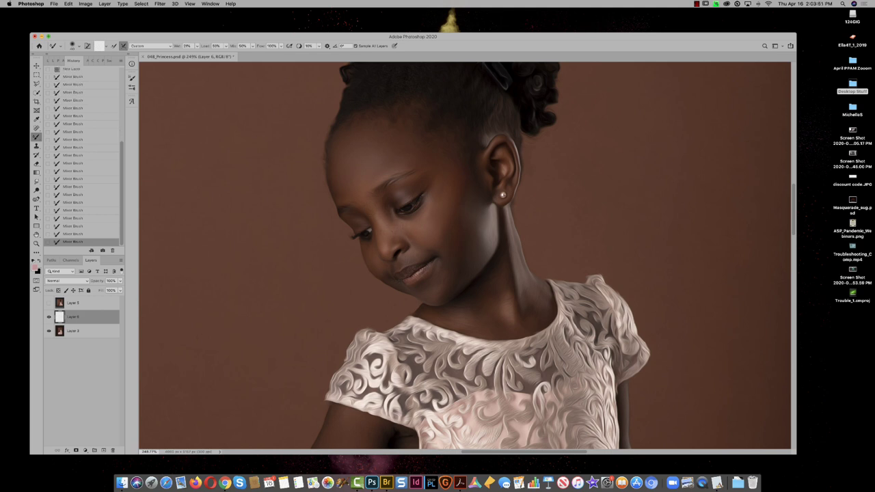
key(ctrl+shift+z)
key(ctrl+z)
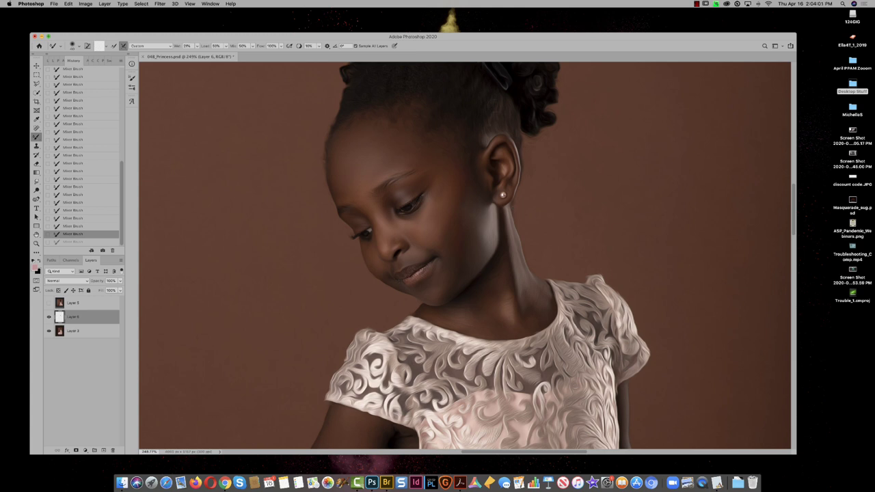
Step: Clone darker hair over the light patch at the hairline just above the girl's ear
key(s)
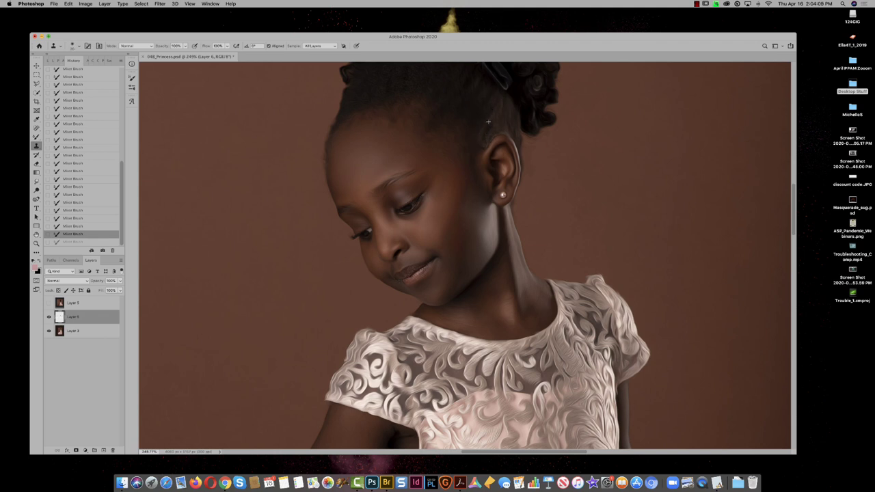
click(509, 136)
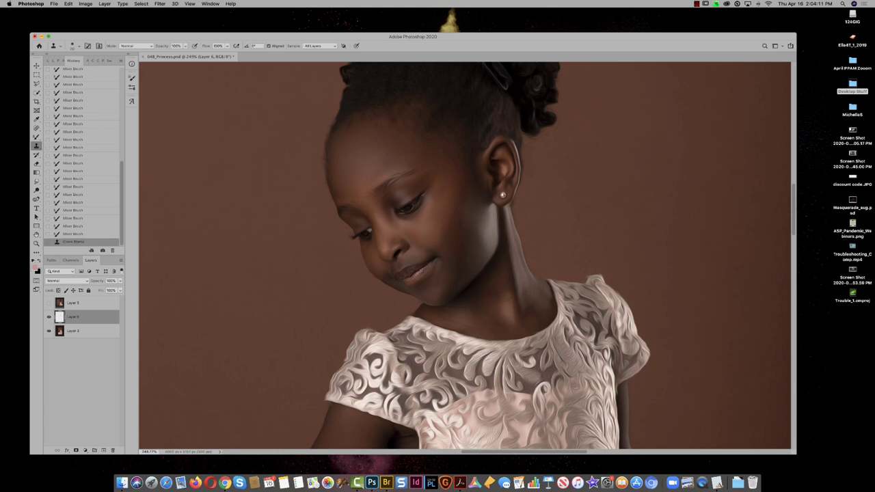
click(488, 128)
click(496, 114)
click(496, 127)
Step: Undo the stray clone stroke at the waist and start a Quick Selection of the dress's white sash on Layer 3
key(super+minus)
key(super+minus)
key(super+minus)
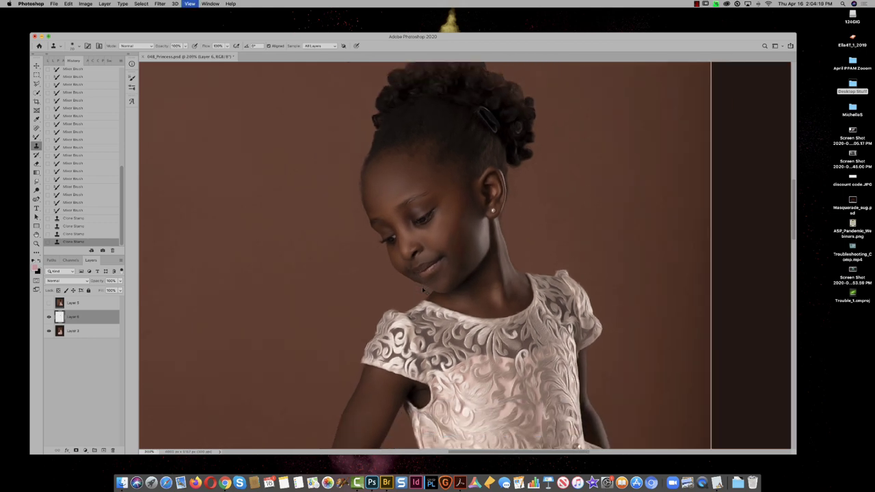
scroll(479, 335, down, 3)
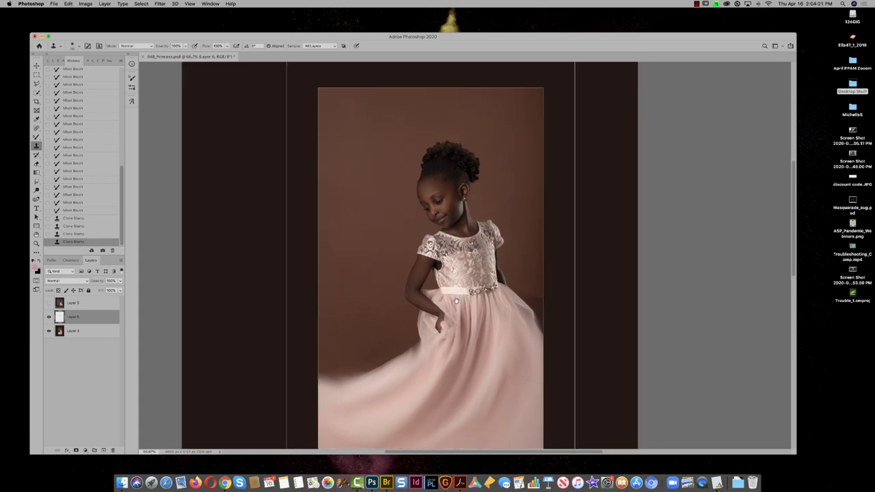
key(super+space)
super+click(446, 291)
super+click(437, 288)
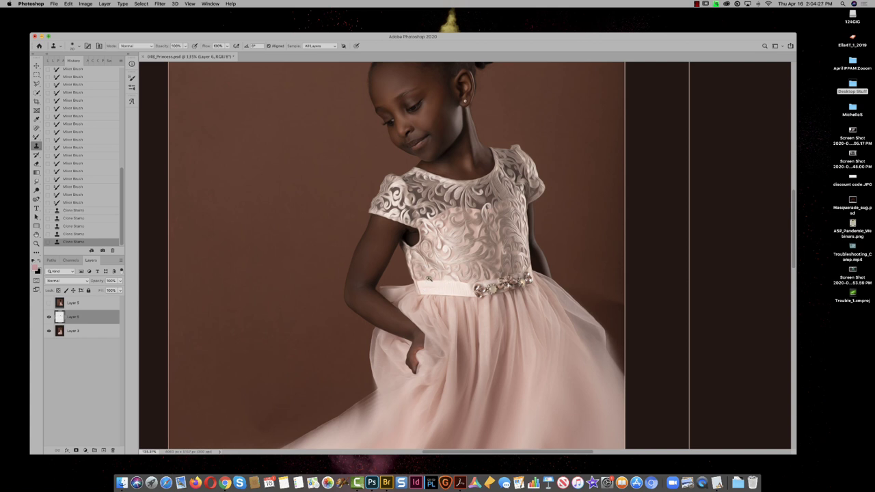
key(super+z)
key(w)
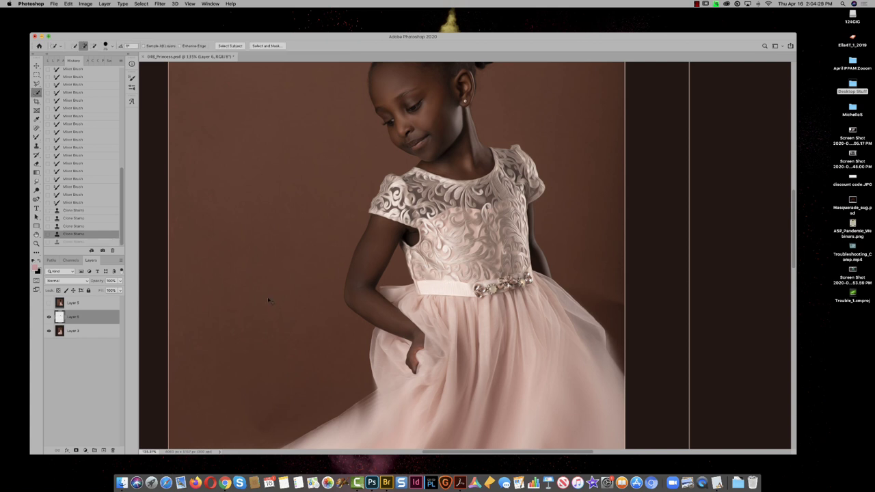
key(alt+bracketleft)
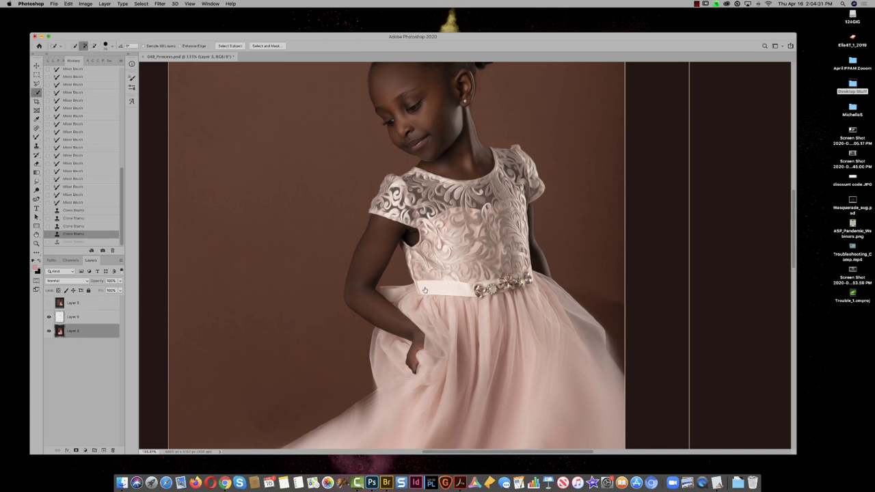
drag(438, 291, 455, 293)
click(470, 292)
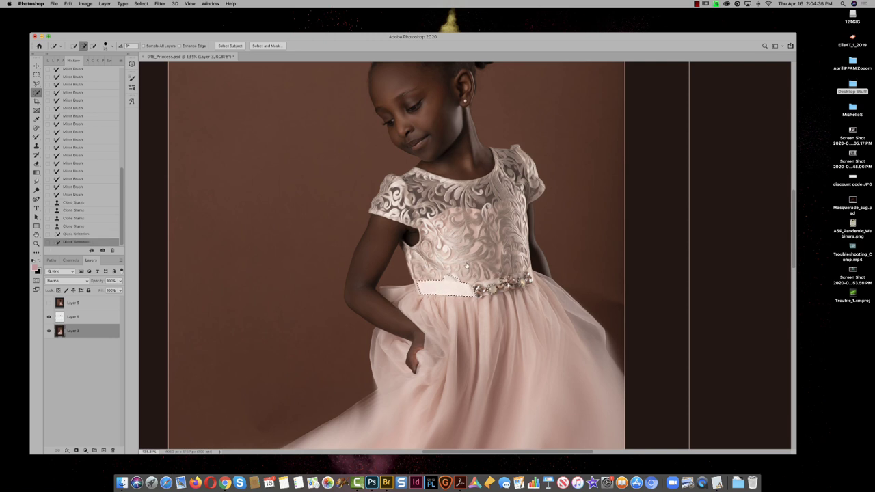
Step: Refine the Quick Selection along the sash's upper edge and its end beside the jeweled ornament
click(462, 280)
click(475, 293)
click(430, 280)
click(485, 284)
click(465, 281)
click(436, 278)
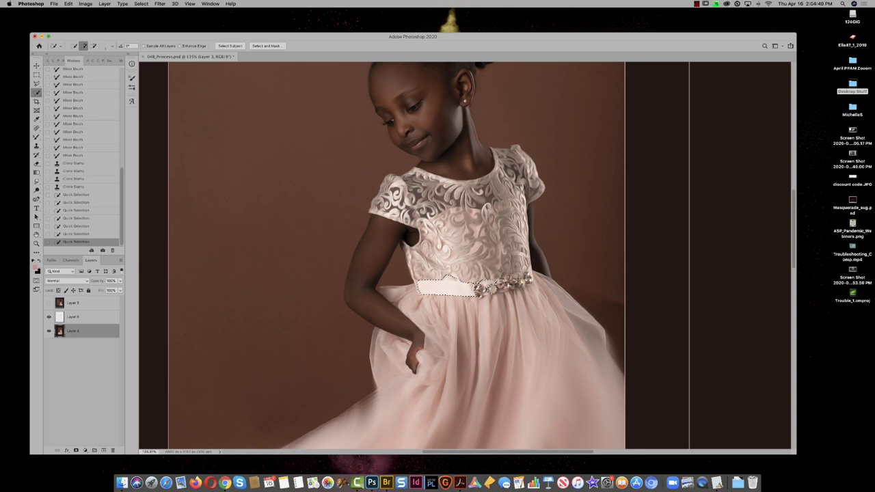
click(467, 284)
click(478, 284)
Step: Undo the accidental move of the selection and copy the selected sash to a new layer
scroll(465, 255, right, 1)
key(super+z)
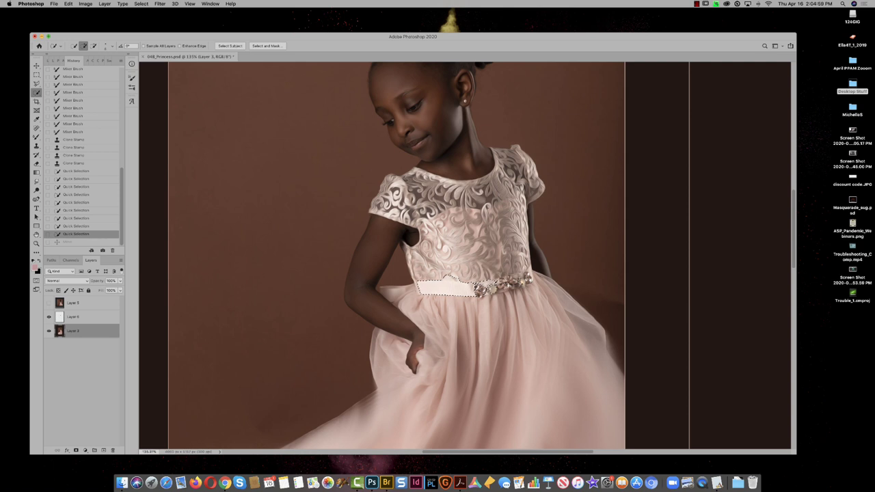
key(alt)
key(super+j)
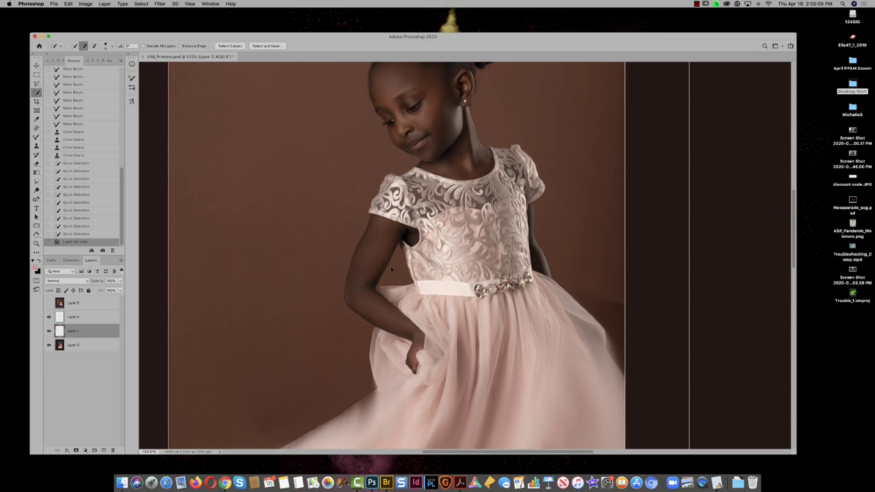
Step: Set the copied sash layer's blend mode to Multiply
click(82, 281)
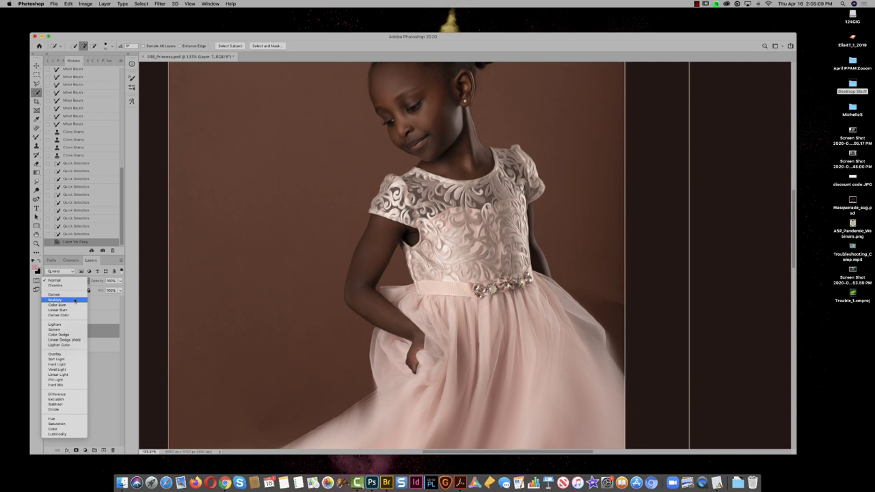
click(74, 300)
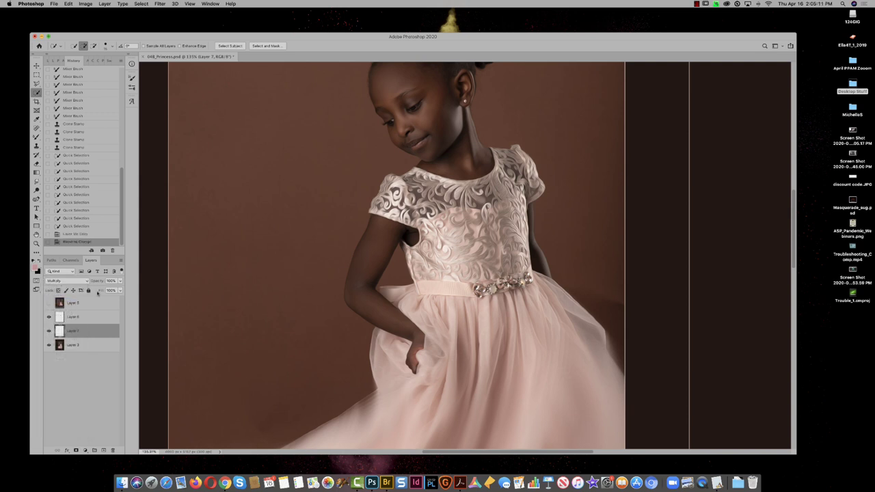
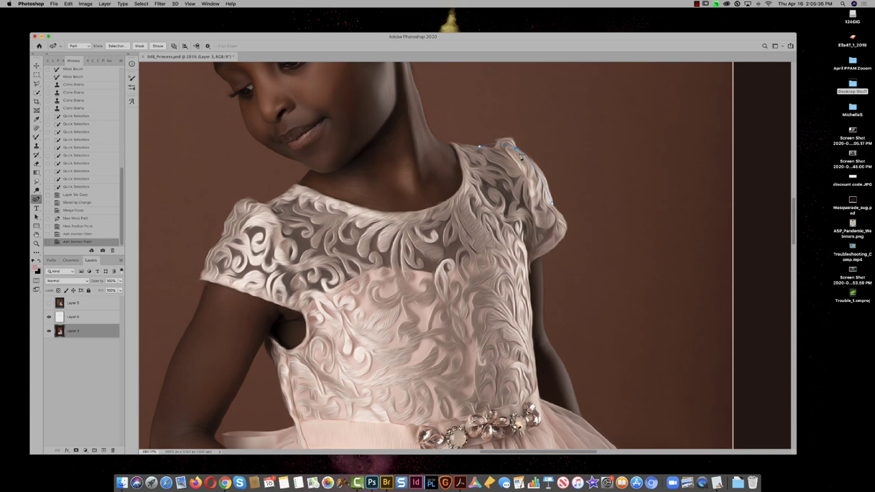
Step: Add and adjust anchor points so the work path follows the outer shoulder edge of the lace sleeve beneath the ear
click(530, 162)
click(511, 144)
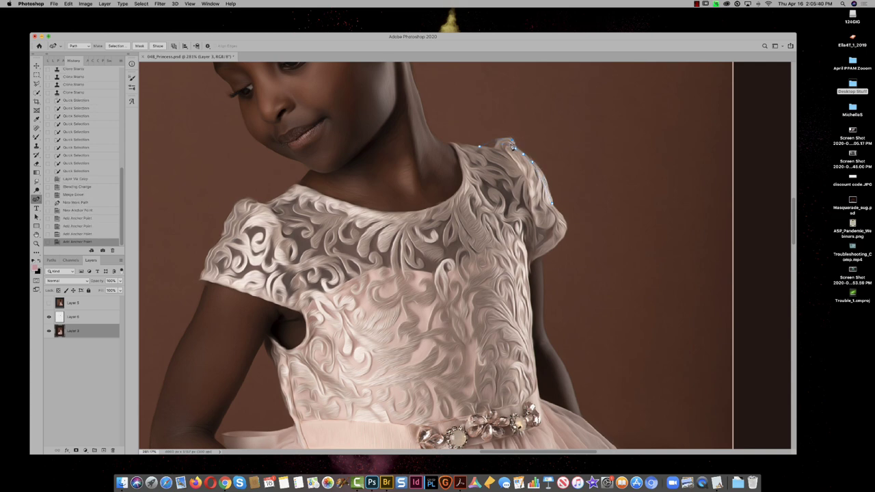
click(510, 141)
drag(510, 141, 503, 141)
click(494, 148)
click(485, 148)
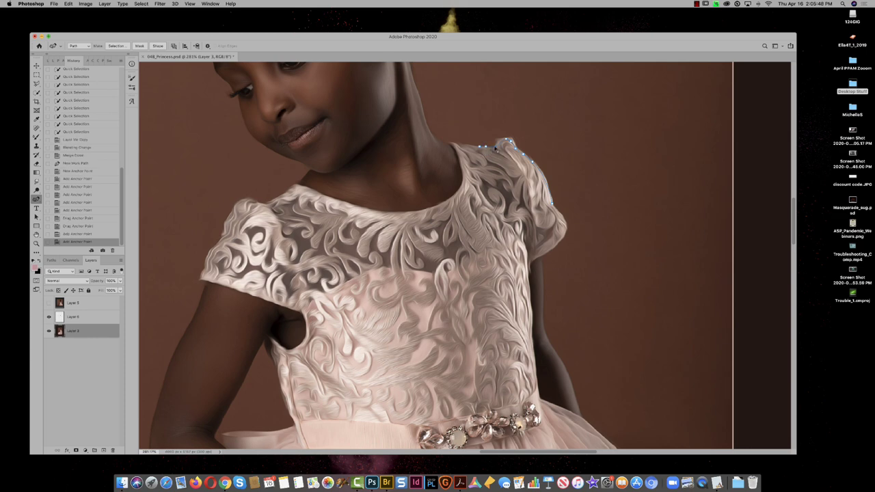
drag(494, 149, 512, 145)
click(481, 149)
key(super+z)
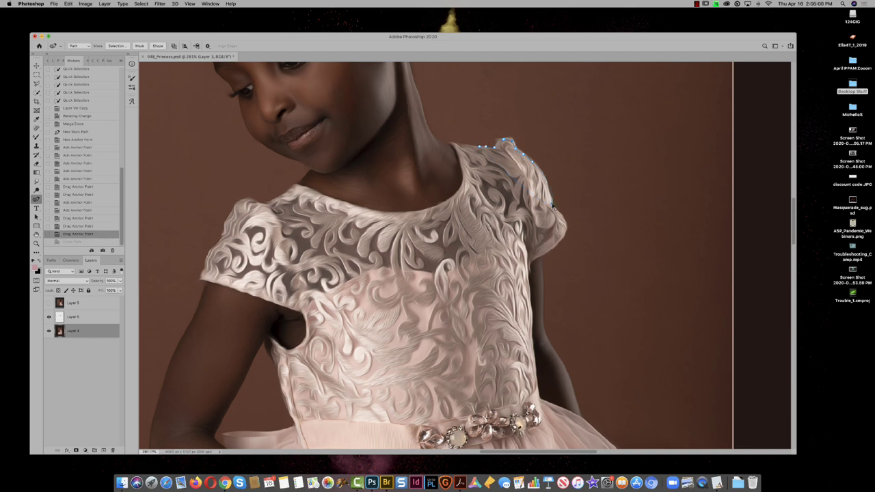
drag(552, 205, 554, 209)
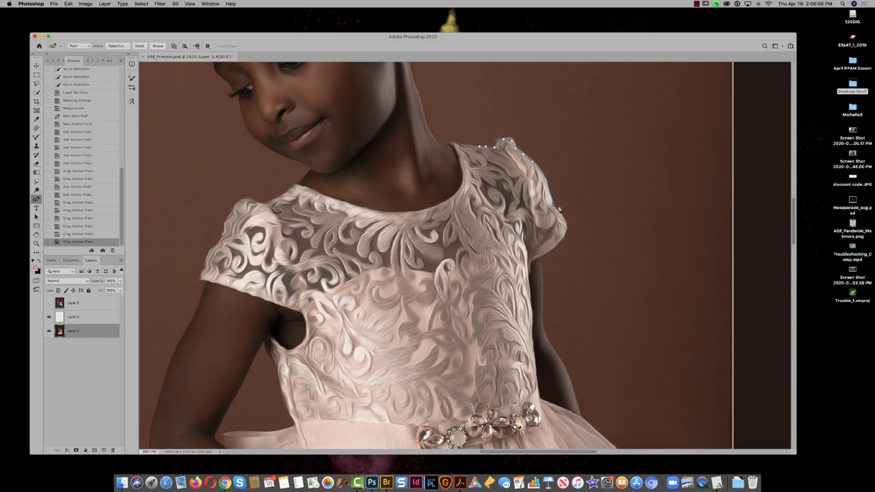
Step: Extend the path in a loop through the background beside the sleeve, close it at its start and convert it to a selection
alt+click(553, 208)
drag(573, 203, 584, 202)
click(554, 117)
click(509, 96)
click(484, 98)
click(469, 107)
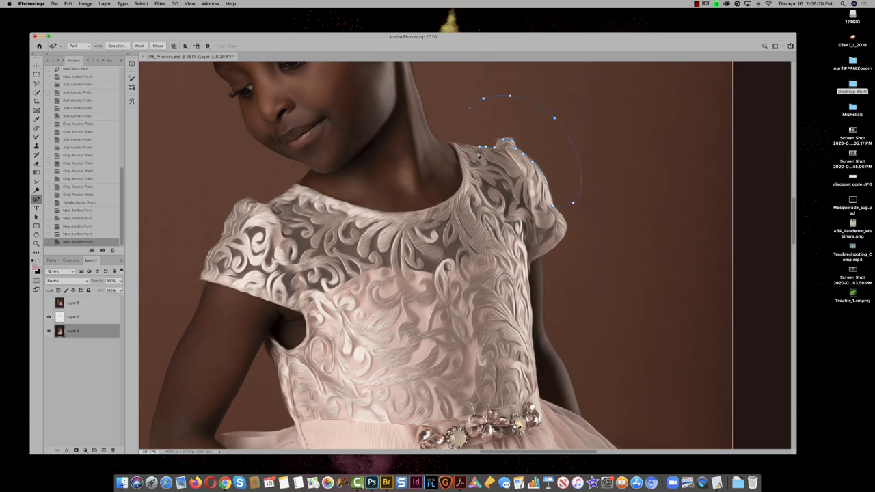
click(480, 148)
key(super+Return)
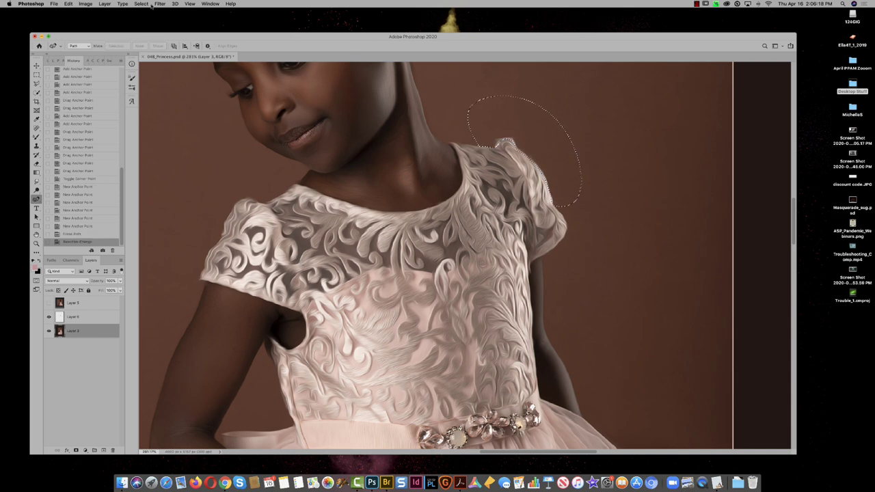
Step: Feather the background selection beside the sleeve by 0.5 pixels
click(144, 4)
mouse_move(147, 103)
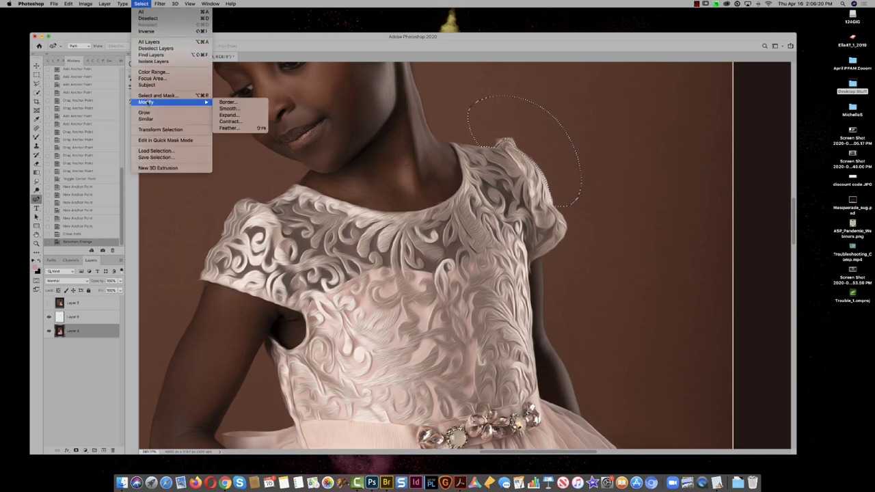
click(229, 128)
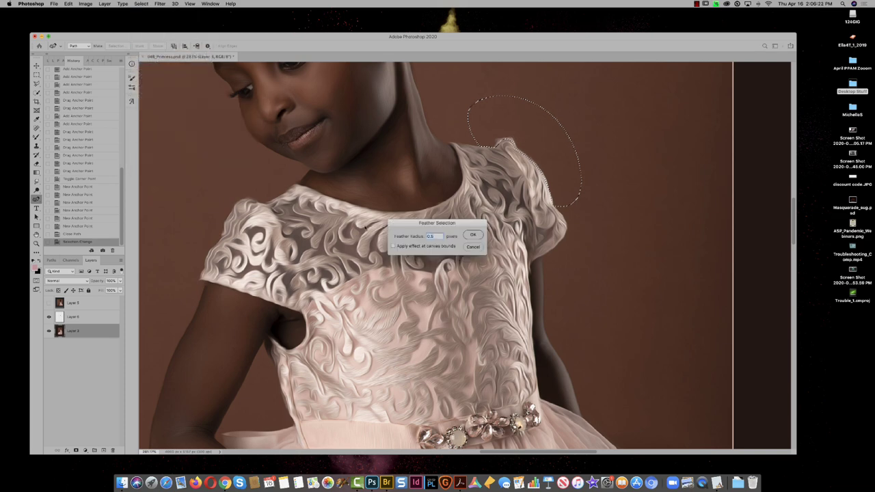
click(473, 236)
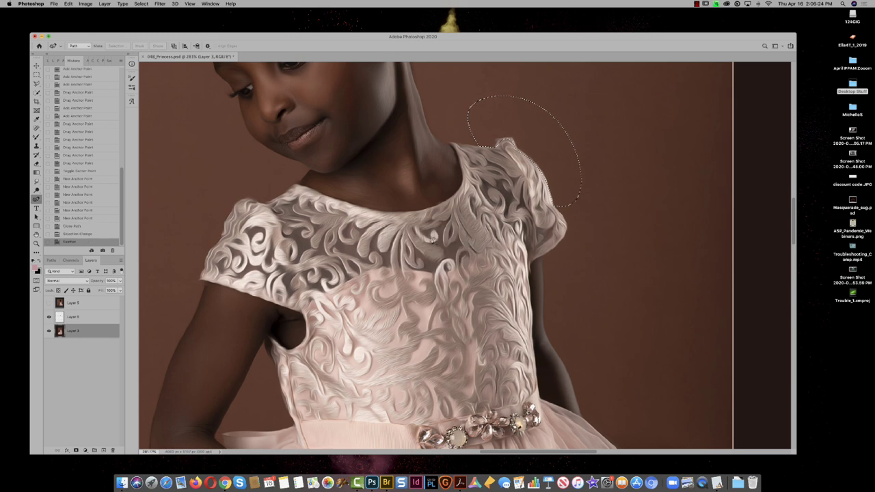
Step: Clone background over the bump on the sleeve's shoulder within the selection, deselect, and touch up the remaining edge
key(s)
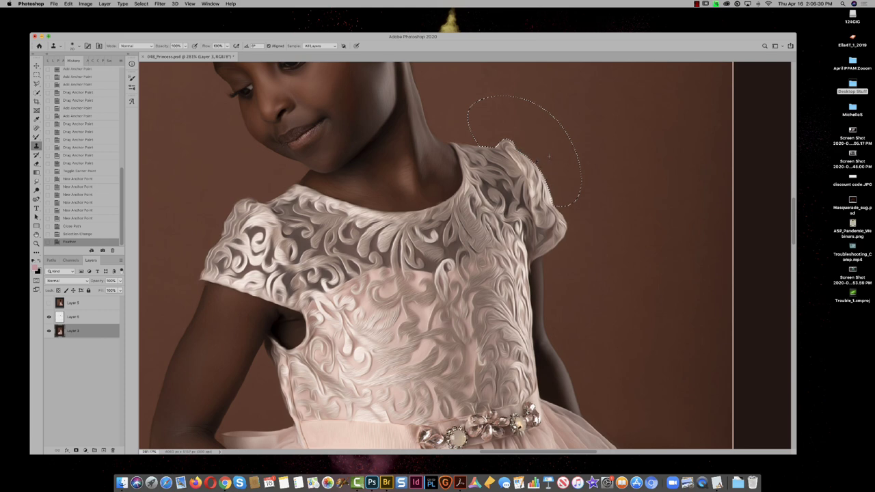
click(504, 127)
key(super+d)
click(511, 142)
click(510, 137)
key(super+z)
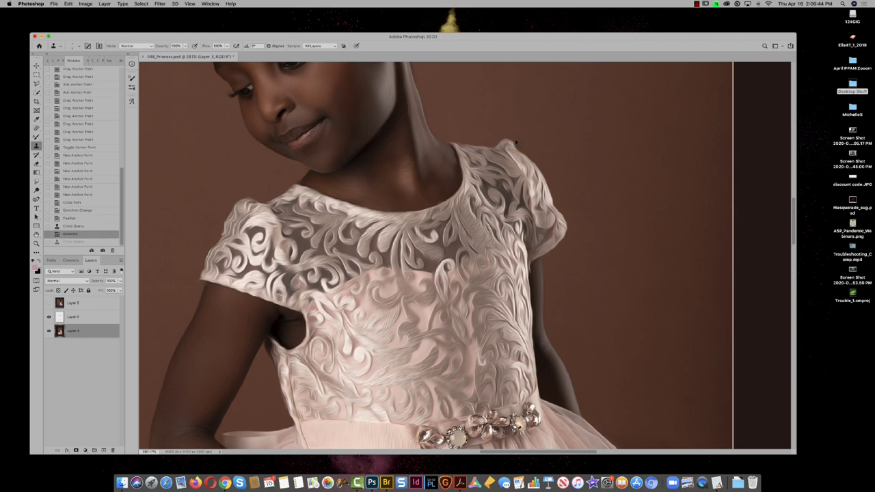
mouse_move(516, 145)
mouse_down()
mouse_move(508, 133)
mouse_move(496, 137)
mouse_move(516, 138)
mouse_move(494, 124)
mouse_up()
key(super+minus)
key(super+minus)
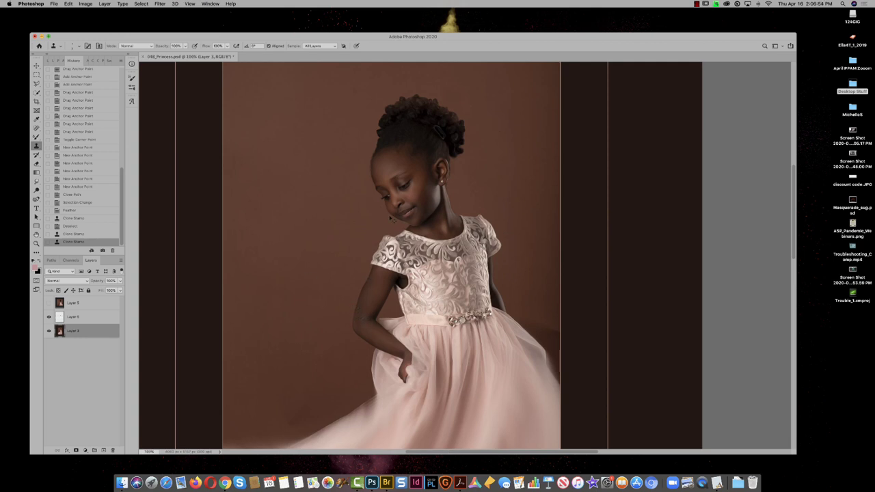
Step: Try dodging the girl's face directly on Layer 3 with a smaller brush, and revert to the state before the dodge strokes
key(o)
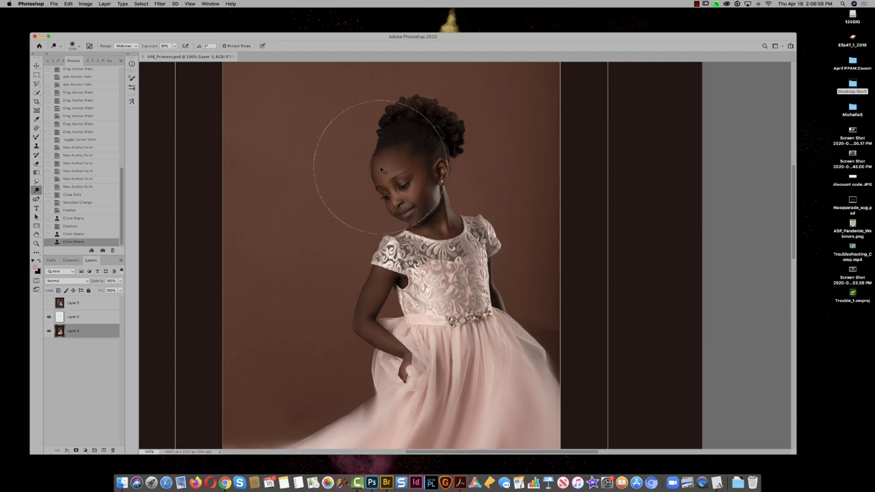
key(bracketleft)
key(bracketleft)
key(bracketleft)
key(bracketleft)
key(bracketleft)
key(bracketleft)
mouse_move(412, 194)
mouse_down()
mouse_move(418, 185)
mouse_move(400, 179)
mouse_move(380, 212)
mouse_up()
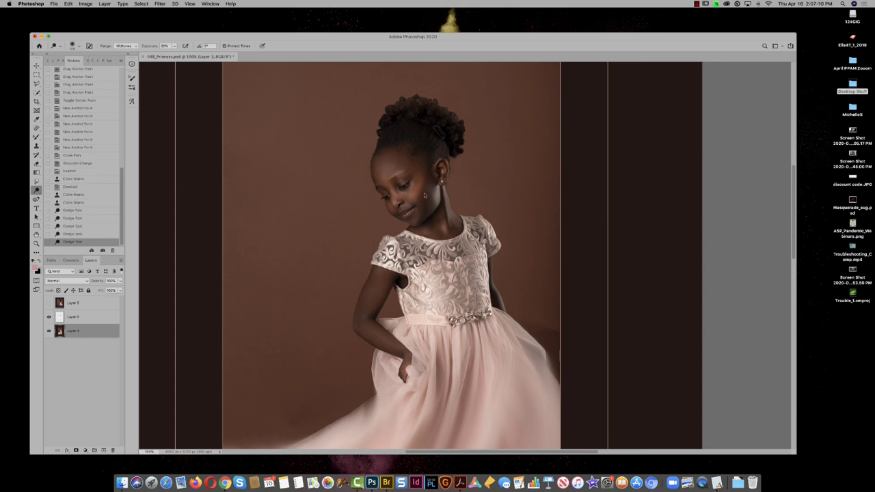
key(super+z)
click(98, 320)
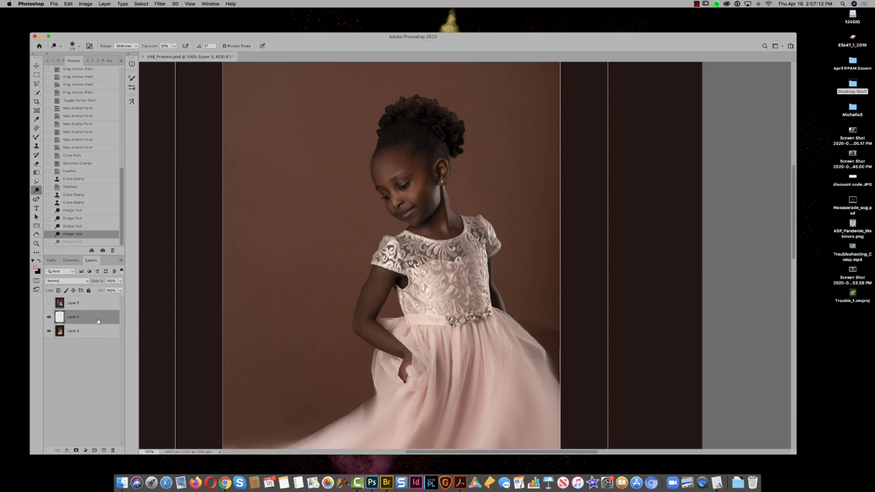
click(80, 203)
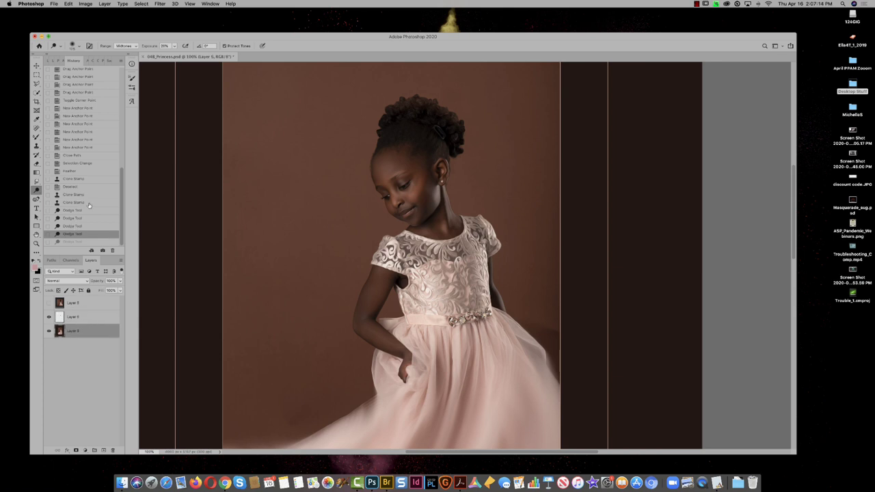
Step: Dodge the shadowed cheek and the neck below the chin with Layer 6 active
click(88, 318)
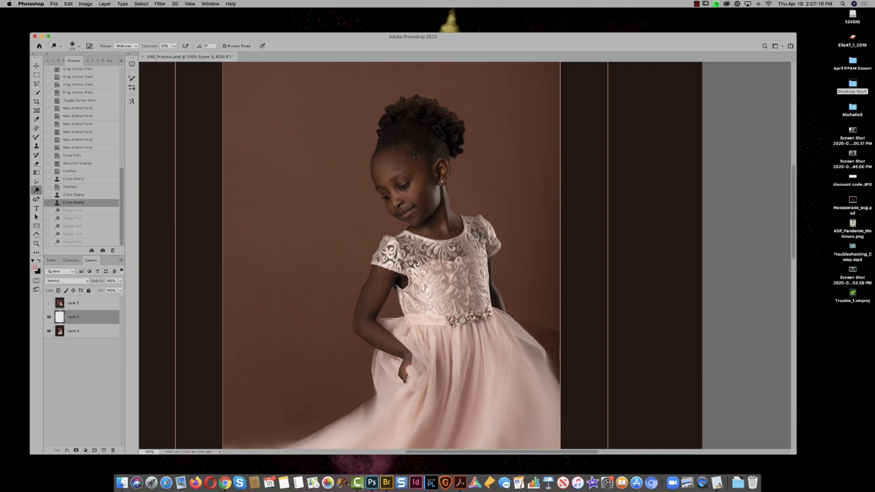
mouse_move(418, 188)
mouse_down()
mouse_move(392, 179)
mouse_move(403, 171)
mouse_move(392, 175)
mouse_move(407, 202)
mouse_move(419, 196)
mouse_move(419, 220)
mouse_up()
click(415, 221)
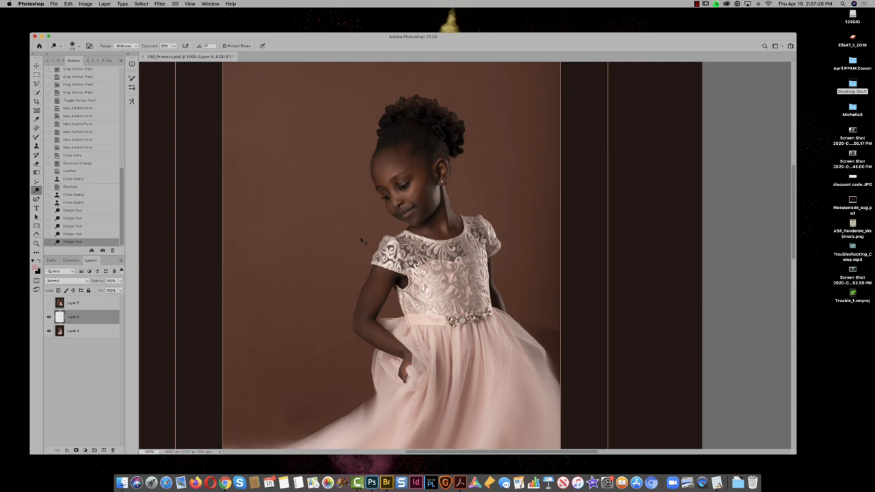
Step: Burn the bright lace sleeve on the bent-arm side at 30% exposure, merging Layer 6 down into Layer 3 between strokes
key(3)
alt+click(393, 252)
alt+click(392, 252)
key(super+e)
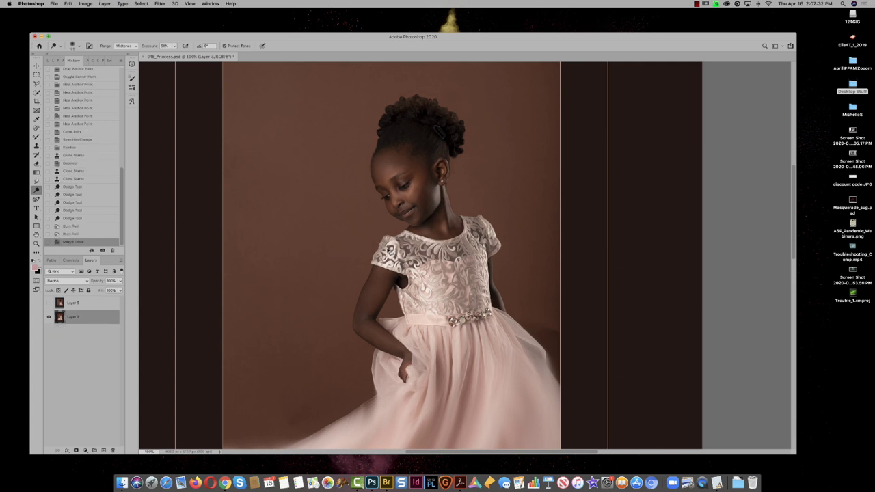
click(390, 249)
click(396, 257)
click(386, 259)
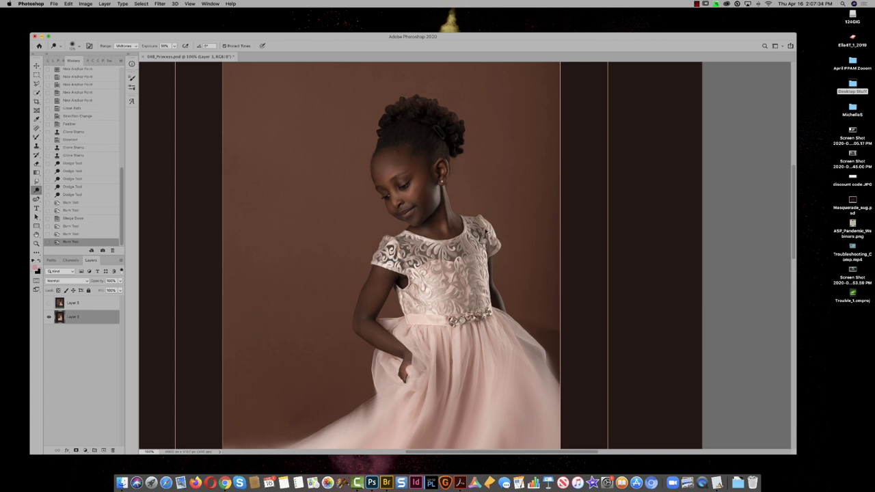
Step: Burn the lace on the far sleeve and across the bodice down to the sash
click(489, 239)
click(472, 276)
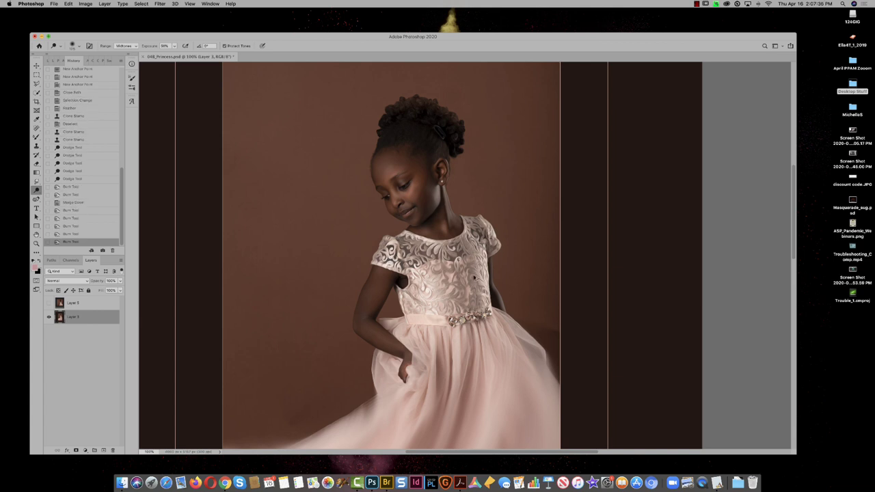
click(442, 296)
click(419, 309)
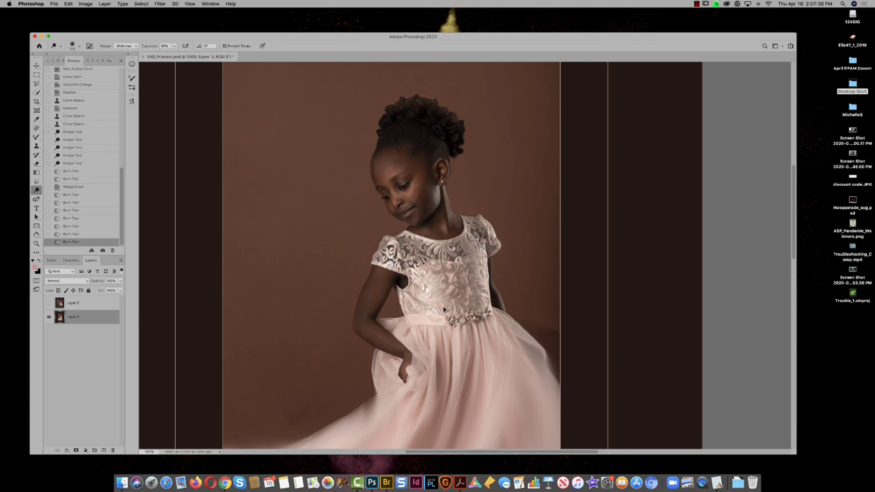
click(444, 310)
click(434, 311)
click(476, 300)
click(451, 276)
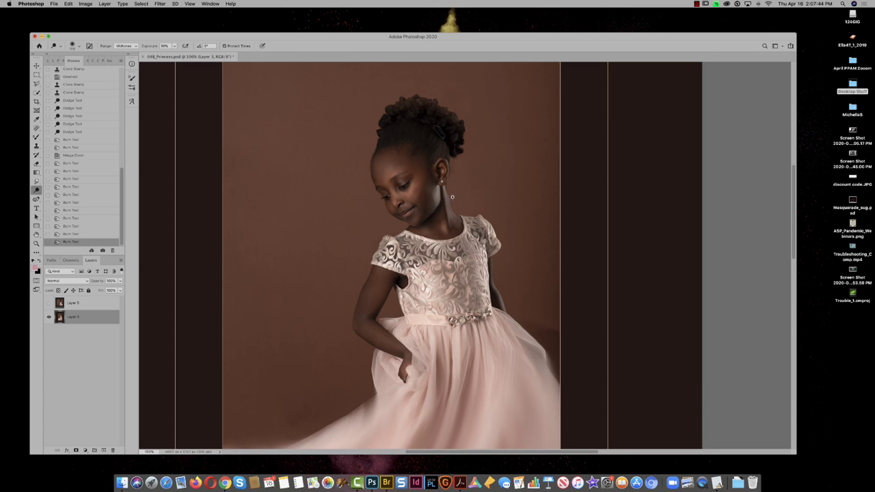
Step: Use Liquify with a reduced brush to push the back edge of the neck slightly inward below the earring, and apply it
scroll(451, 196, up, 5)
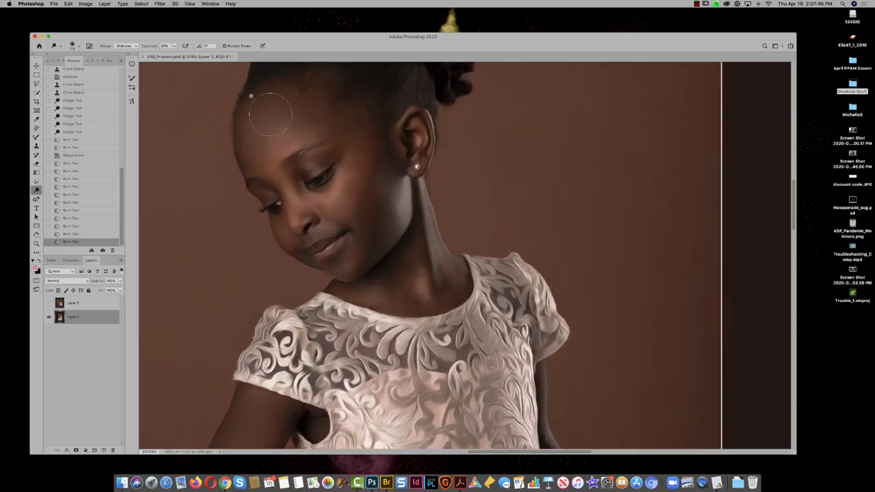
click(160, 3)
click(166, 60)
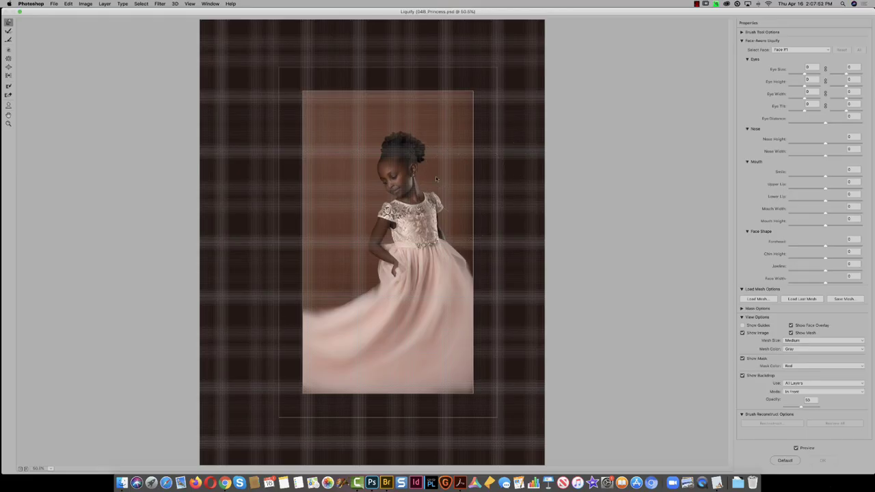
scroll(435, 176, up, 10)
scroll(250, 267, down, 6)
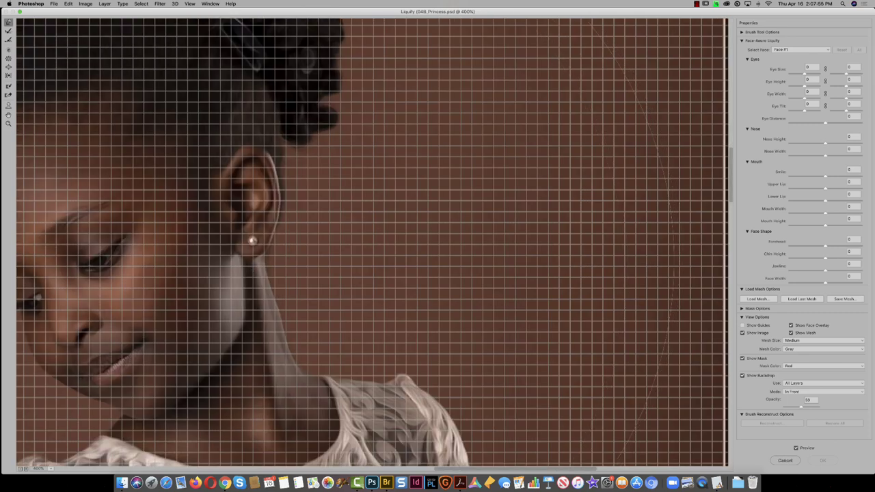
key(bracketleft)
key(bracketleft)
key(bracketleft)
key(bracketleft)
key(bracketleft)
drag(304, 297, 288, 302)
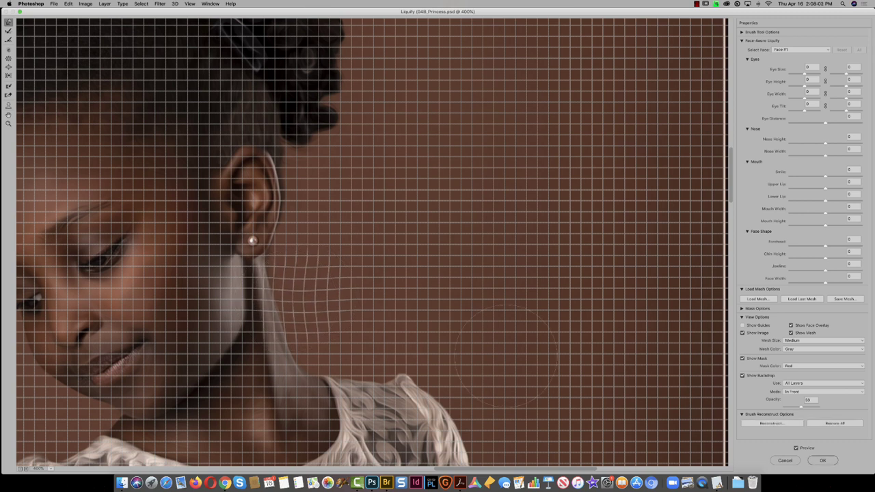
click(813, 462)
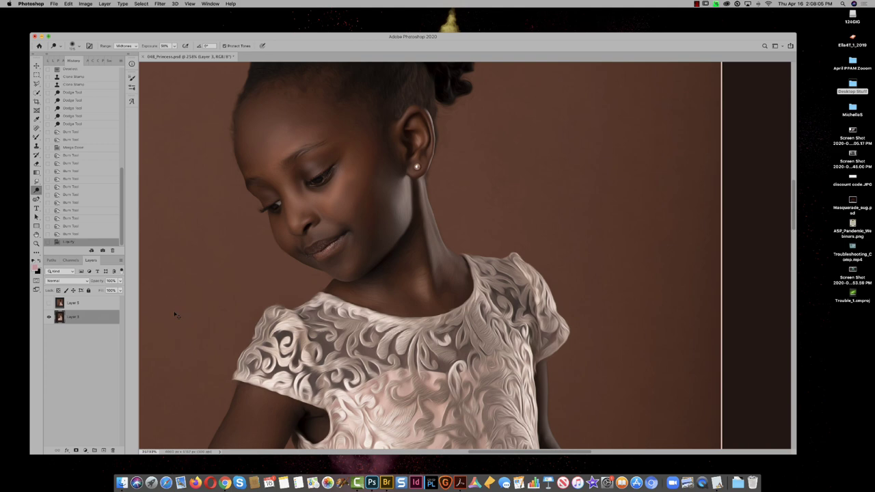
Step: View the whole composition and show the hidden top layer to compare the earlier version with the retouched portrait
key(super+minus)
key(super+minus)
key(super+minus)
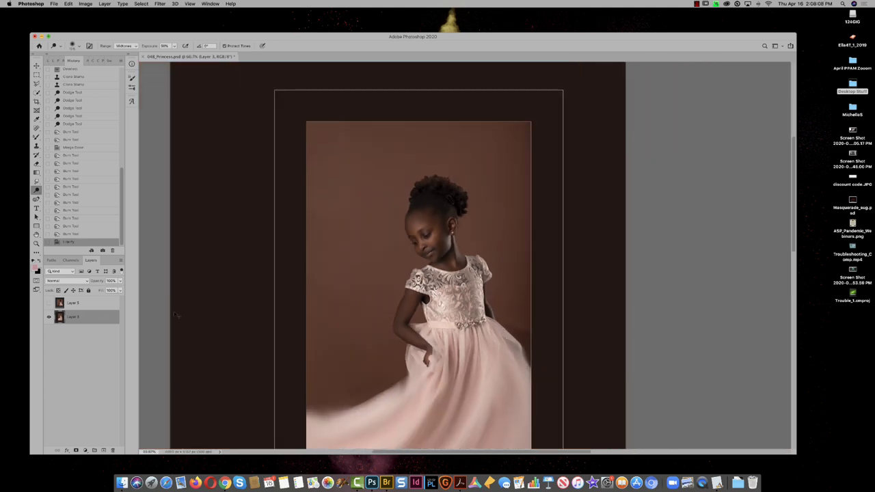
key(super+minus)
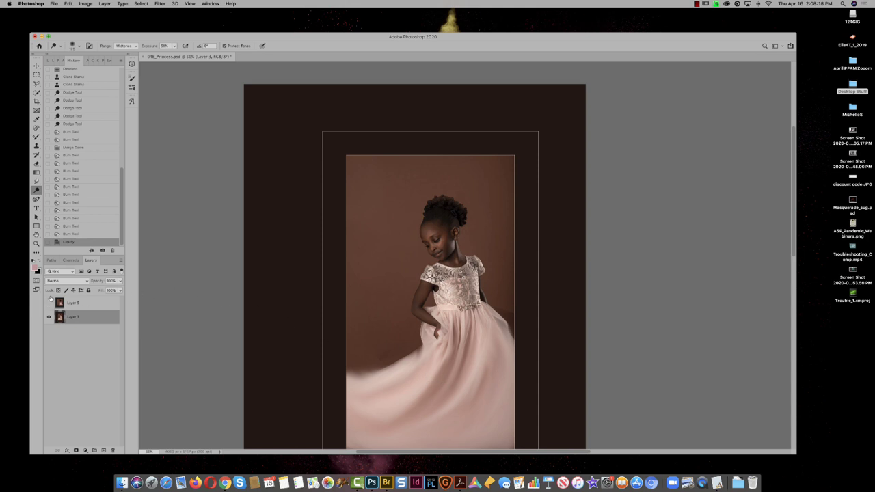
key(super+minus)
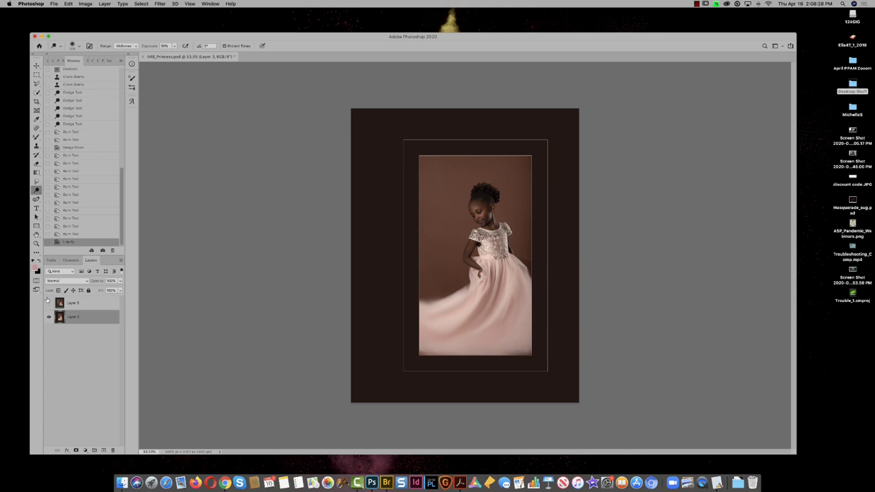
click(48, 303)
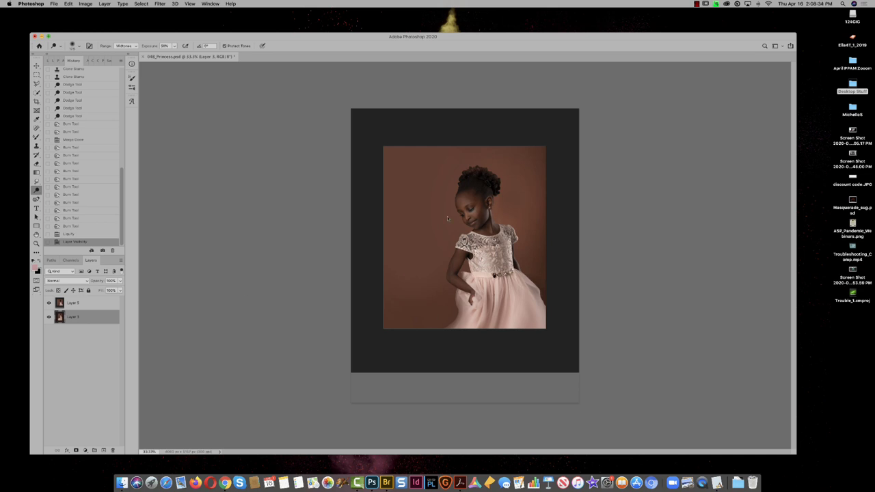
Step: Examine the face, neck and lace up close and hide the top layer to compare the two versions of the portrait
scroll(500, 223, up, 5)
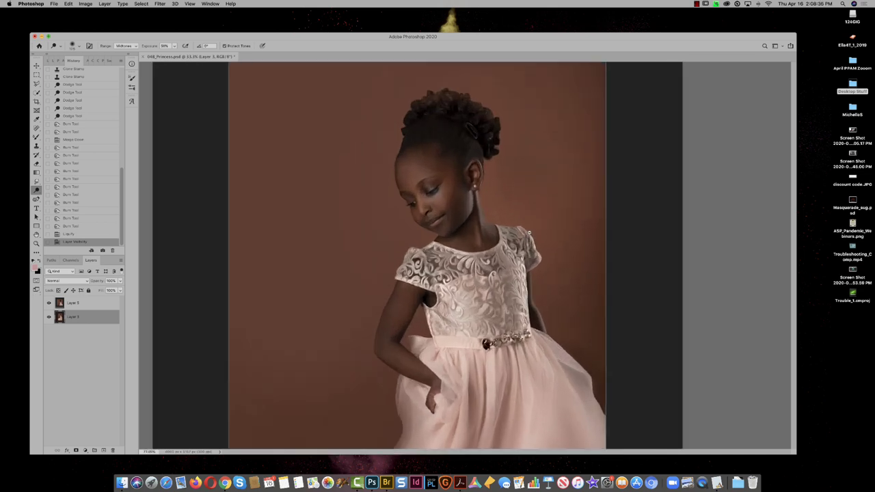
scroll(370, 274, up, 3)
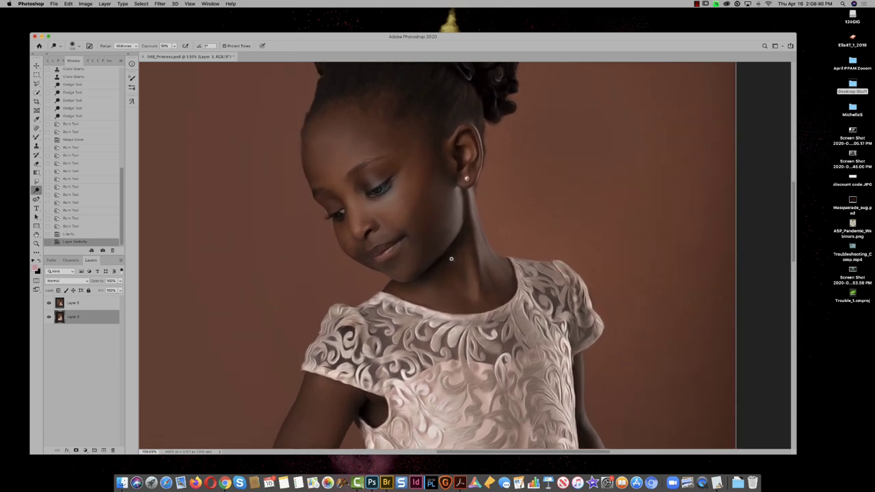
scroll(451, 258, down, 4)
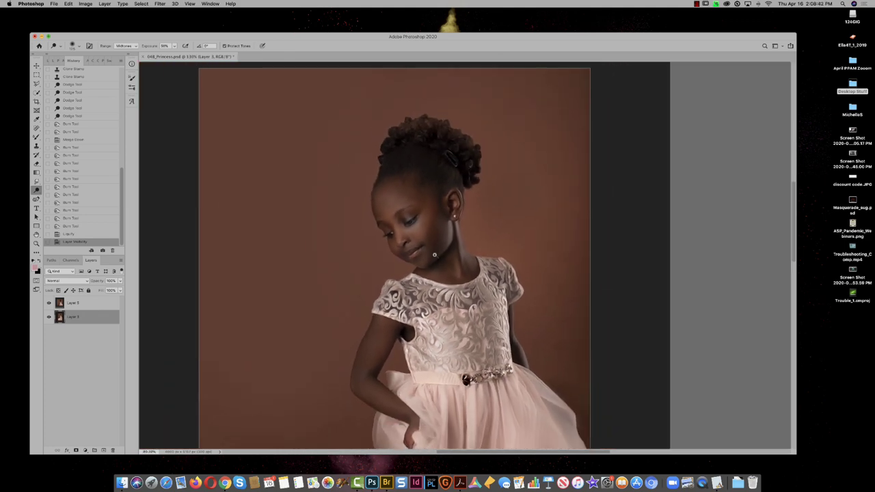
scroll(434, 254, down, 4)
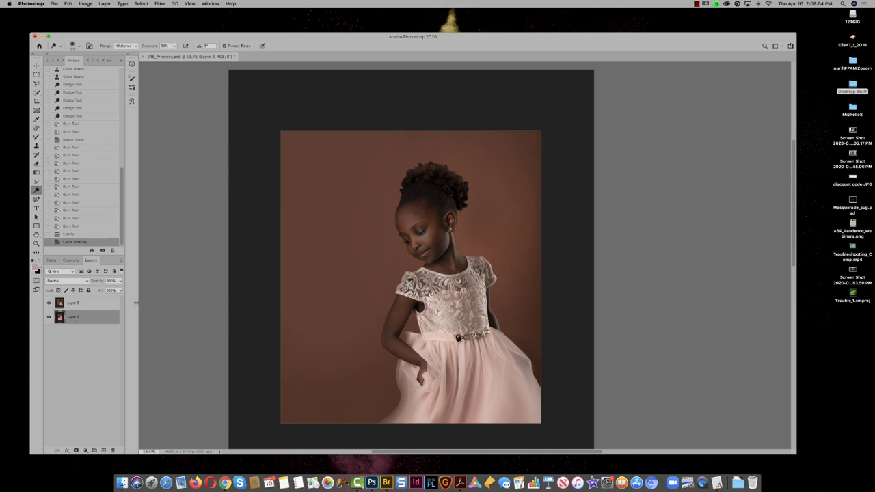
scroll(435, 242, up, 5)
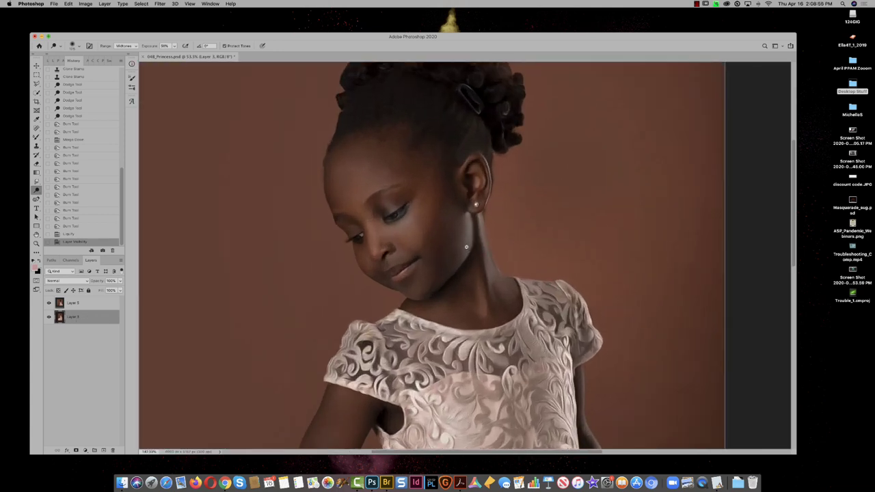
scroll(466, 246, down, 2)
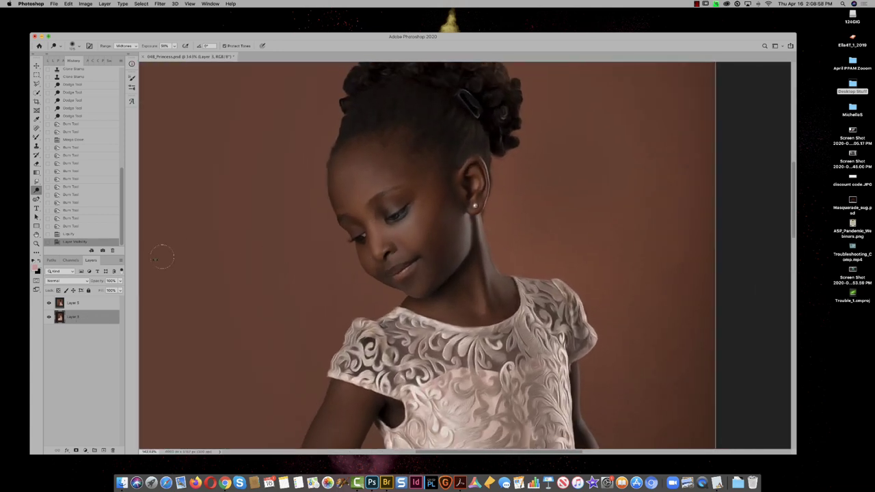
click(48, 303)
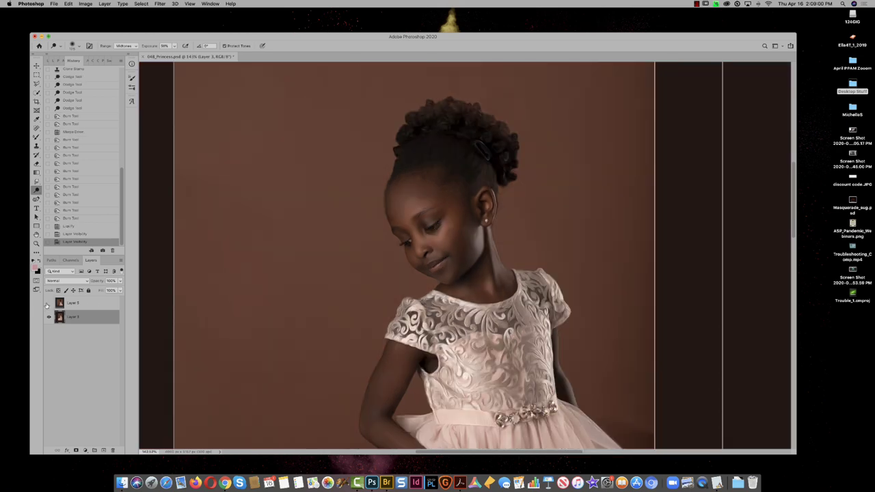
scroll(417, 193, up, 2)
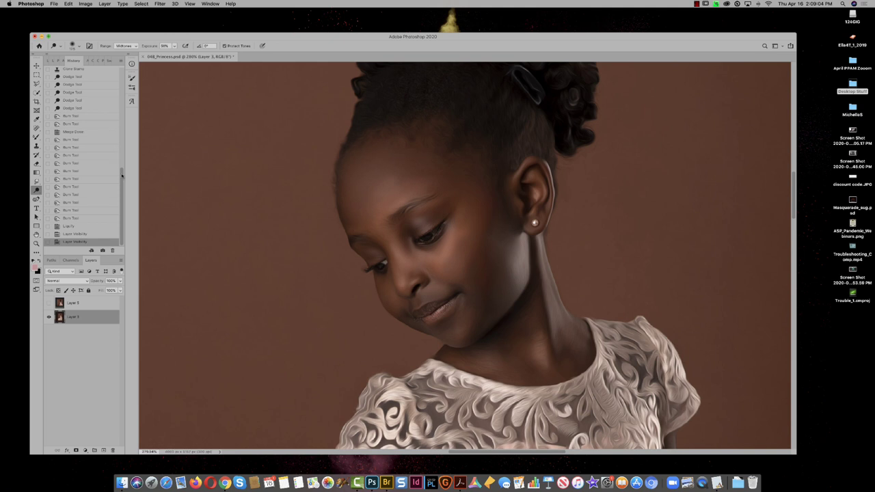
Step: Revert the portrait to its opening history snapshot and show the top layer
drag(122, 178, 114, 70)
click(96, 74)
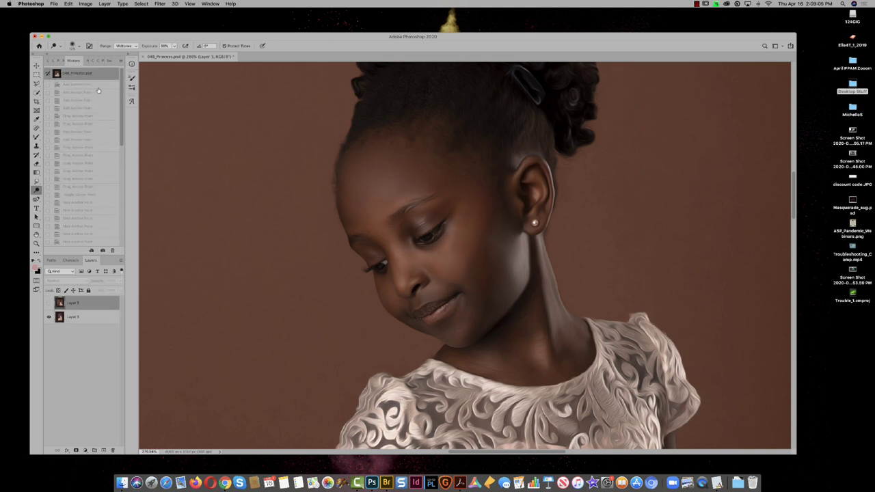
click(48, 303)
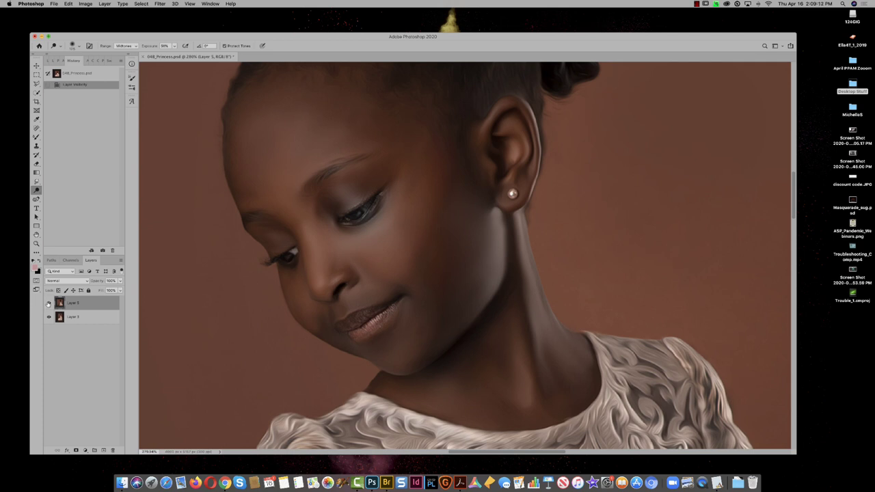
Step: Hide and show the top layer to compare the portrait versions, and undo a trial deletion of that layer
click(48, 303)
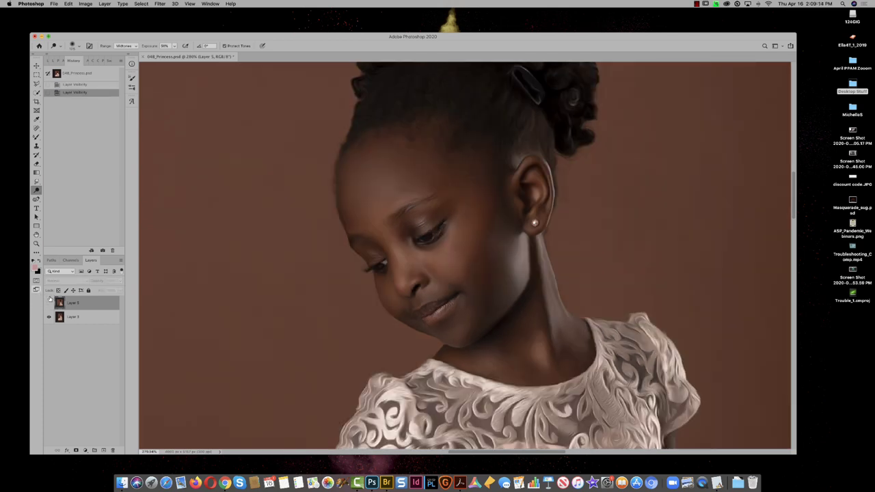
click(48, 303)
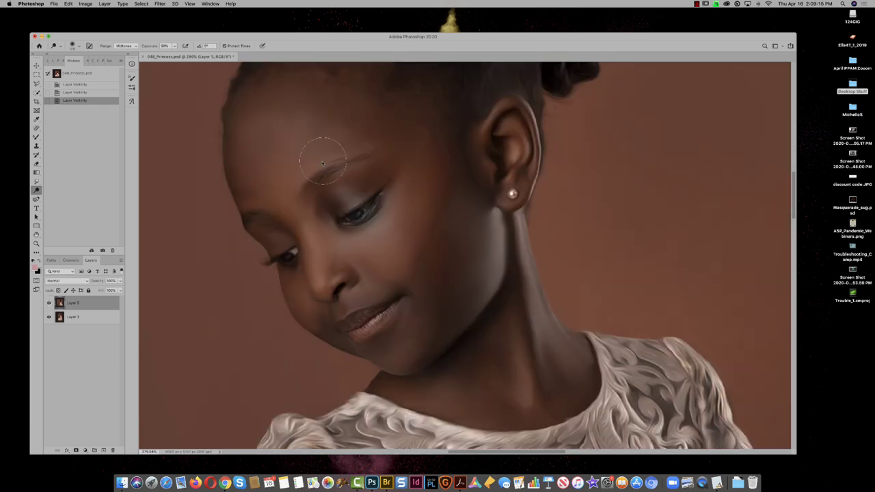
key(BackSpace)
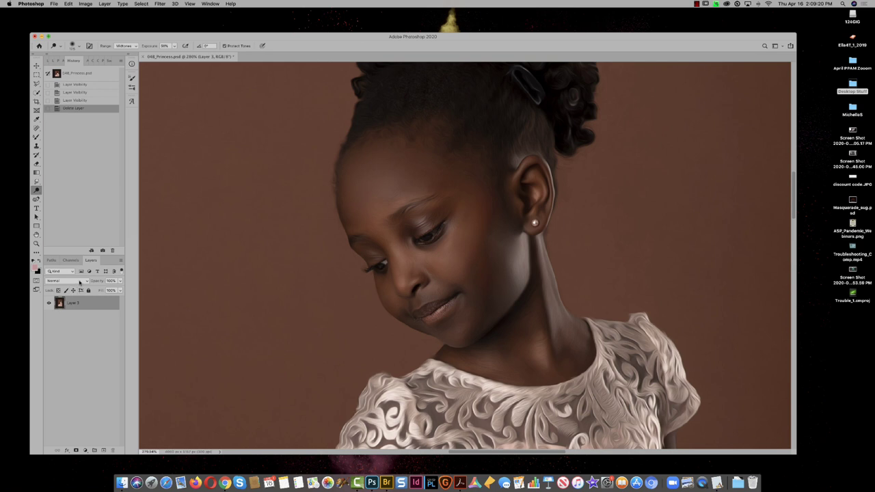
key(super+z)
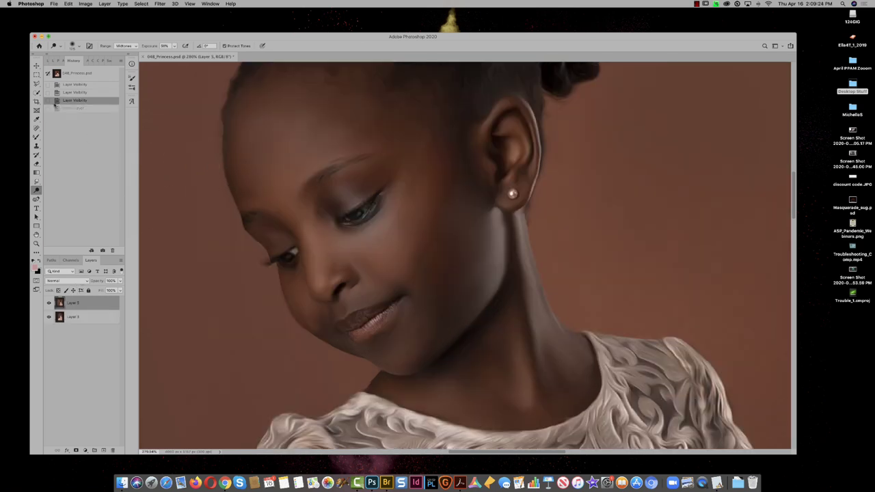
Step: Choose the 175 px Hair brush for the Brush tool, and undo a trial stamp on the forehead
drag(37, 137, 63, 137)
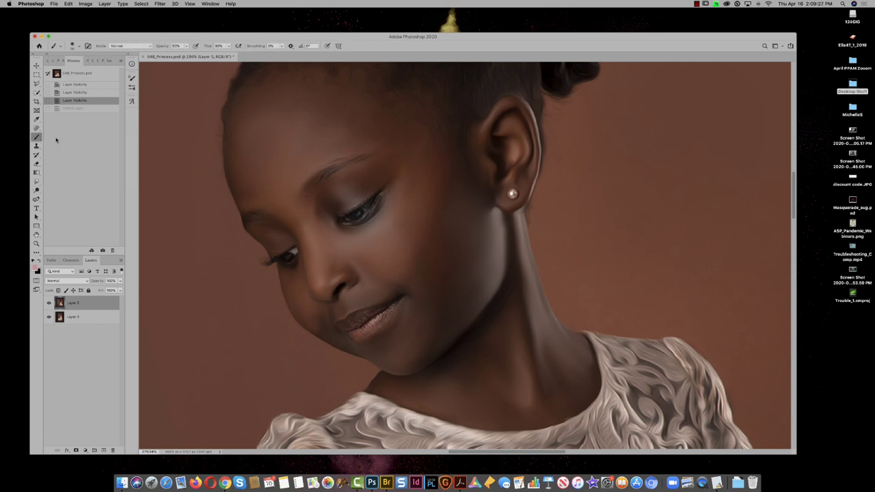
click(80, 46)
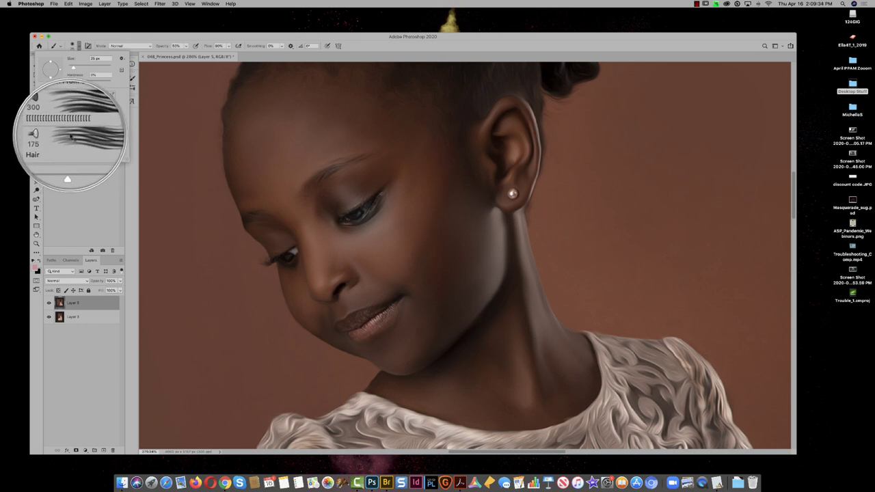
click(75, 138)
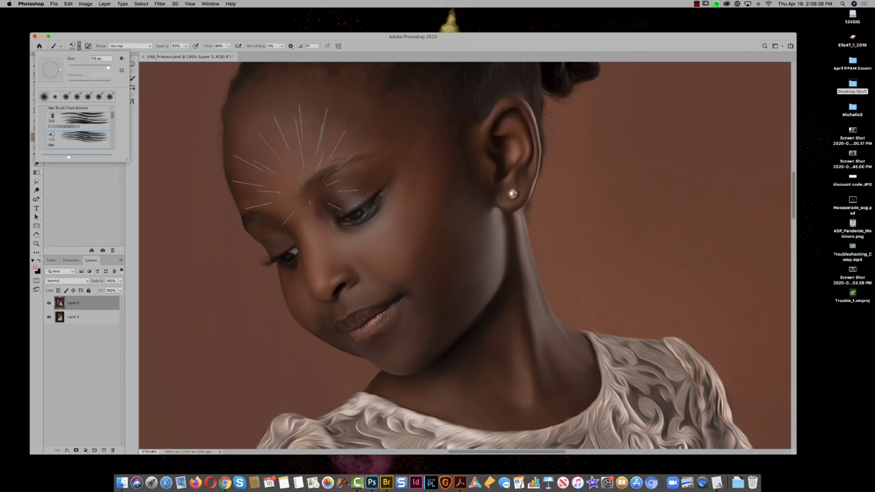
click(307, 160)
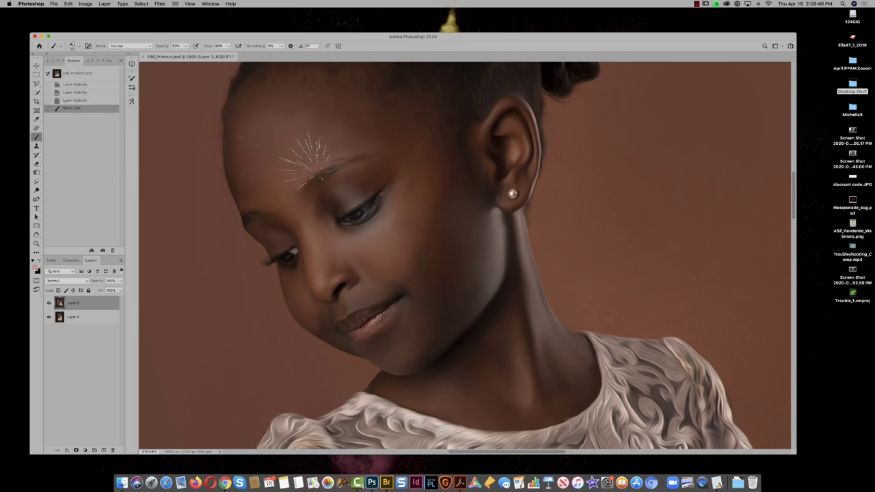
key(super+z)
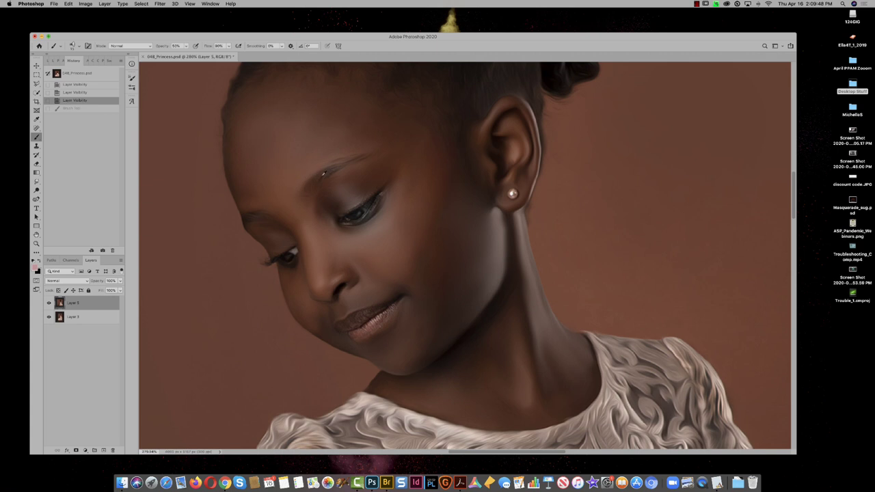
Step: Sample the dark brown of the eyebrow nearest the ear and stamp fine hairs along that eyebrow on a new layer
alt+click(324, 175)
click(104, 449)
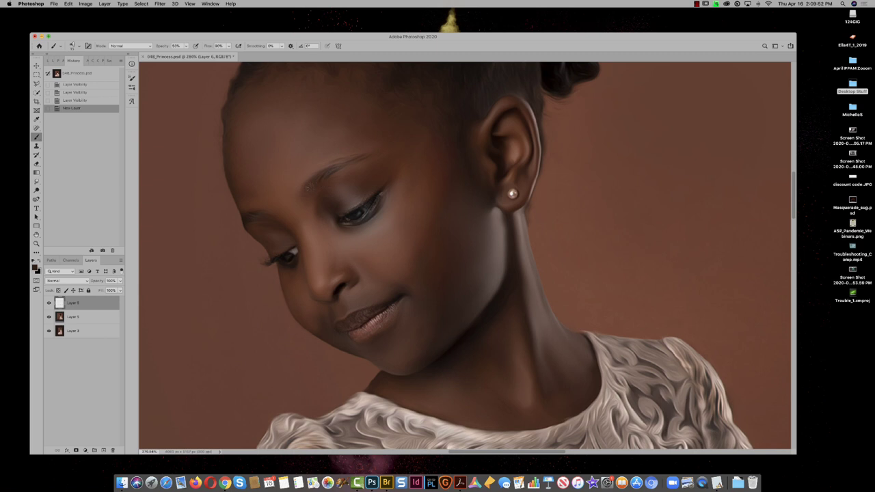
click(324, 174)
click(324, 174)
click(324, 175)
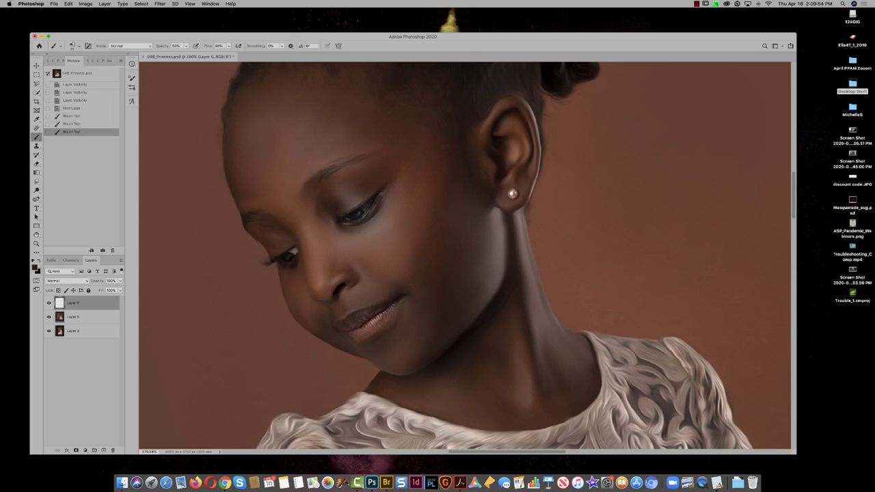
click(323, 174)
click(324, 174)
click(323, 175)
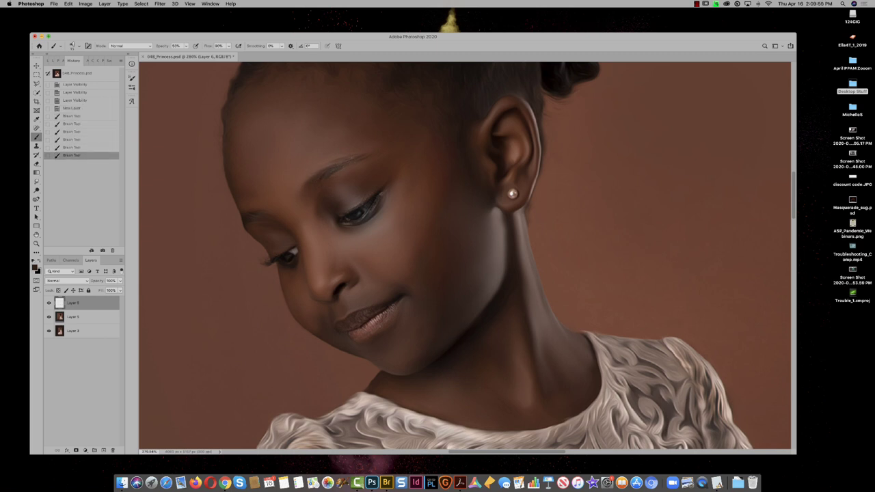
click(324, 174)
click(323, 174)
click(324, 174)
click(324, 174)
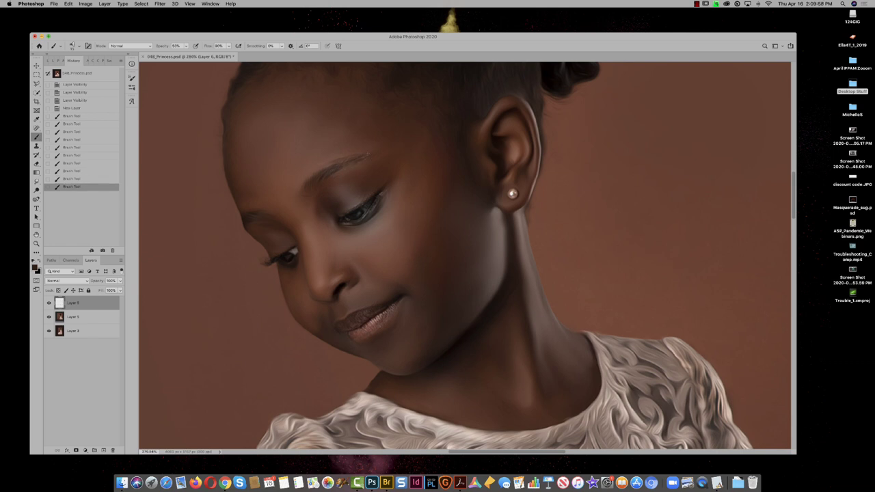
click(324, 174)
Step: Stamp fine hairs along the far eyebrow on the same new layer
click(250, 216)
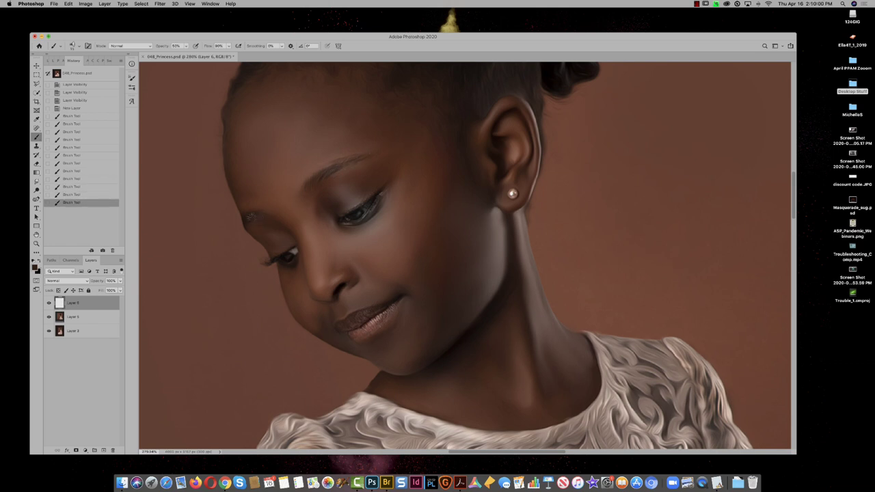
click(244, 218)
click(254, 216)
click(257, 216)
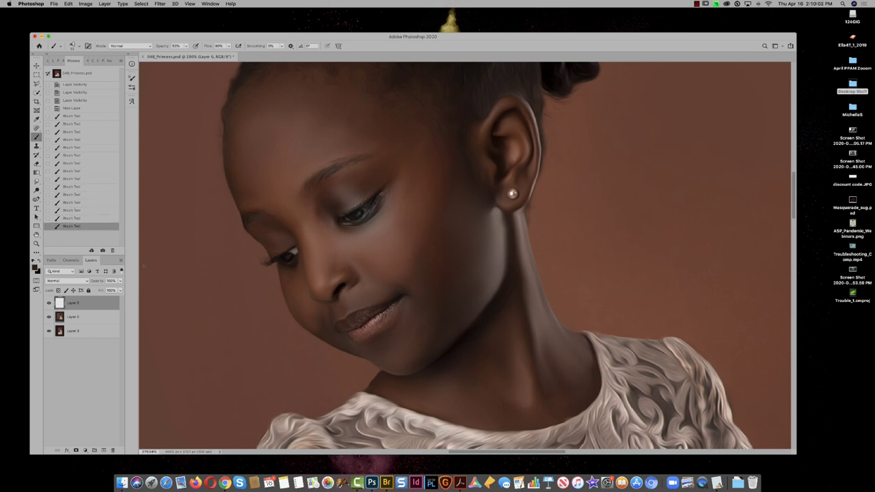
Step: Stamp more hairs at the inner end of the eyebrow nearest the ear
click(305, 203)
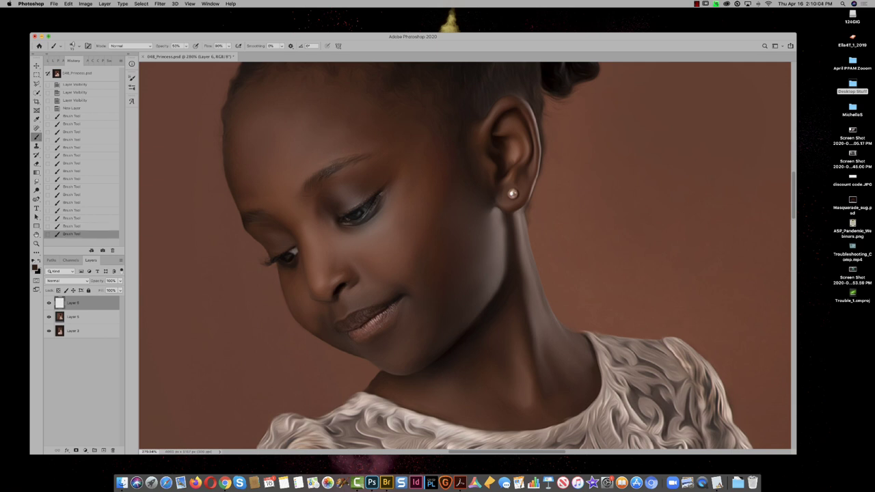
click(305, 203)
click(306, 203)
click(306, 203)
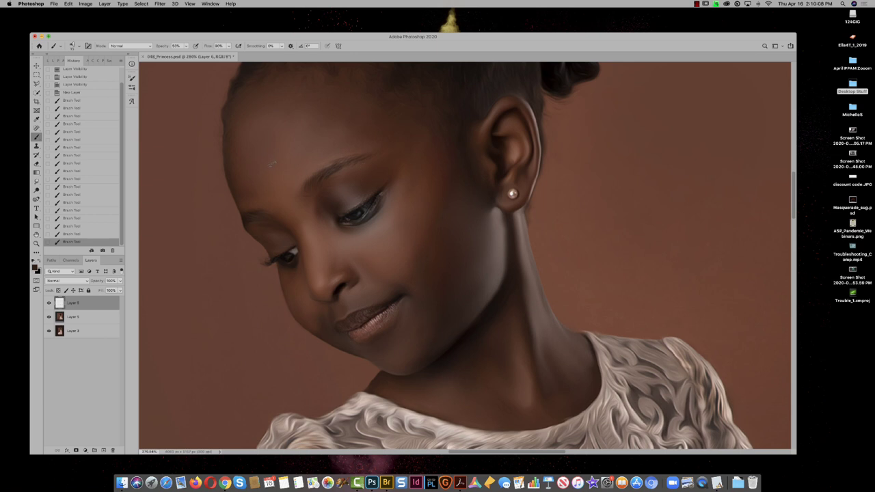
Step: Erase stray hairs below the outer end of the near eyebrow, compare with the hair layer hidden, and merge it down
key(e)
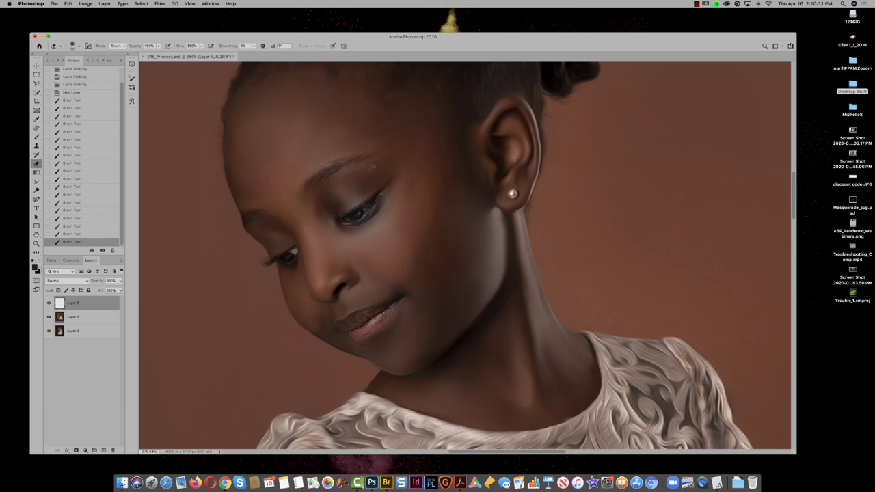
click(371, 167)
click(48, 303)
click(48, 303)
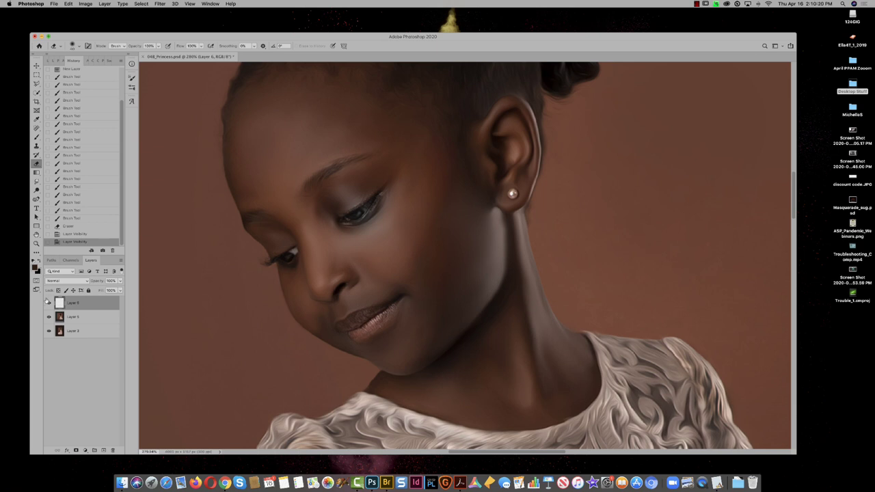
key(super+e)
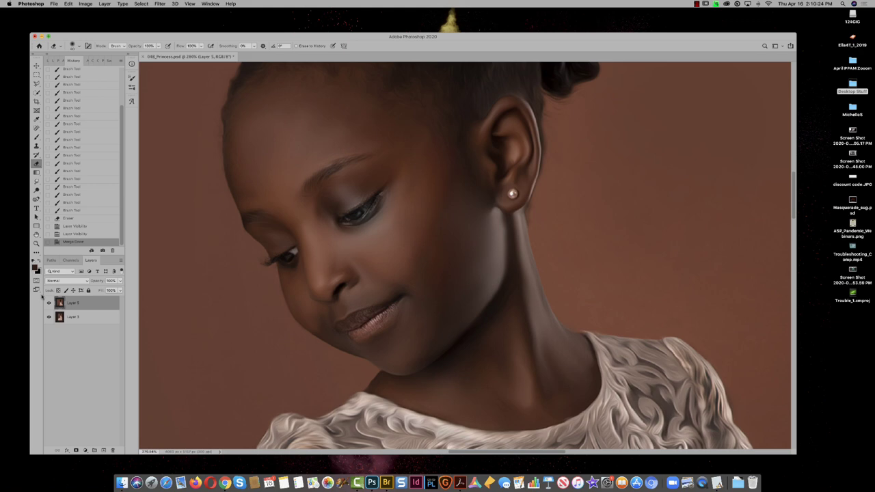
Step: View most of the composition and hide the top layer to compare the retouched portrait with the version beneath
key(super+minus)
key(super+minus)
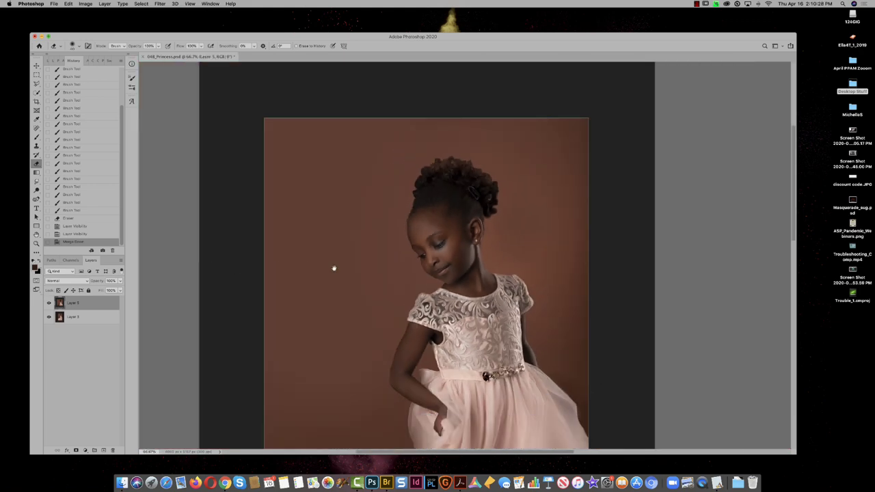
drag(352, 289, 318, 243)
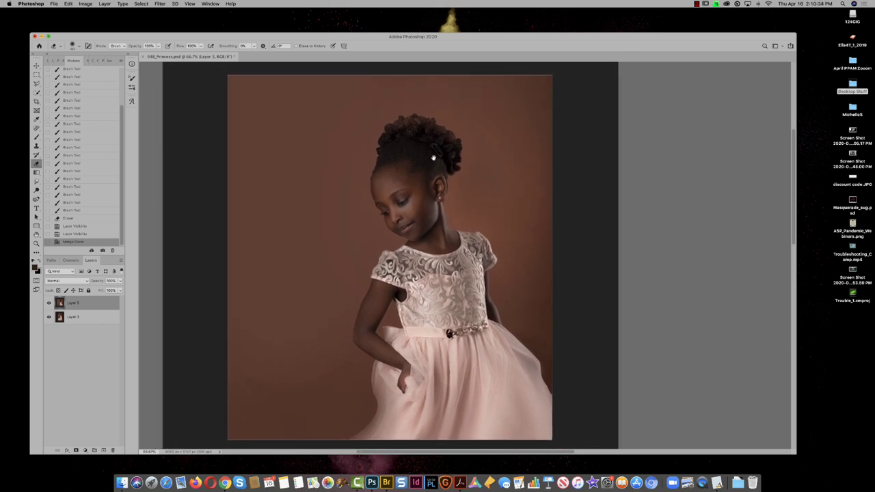
click(49, 302)
Step: Save the portrait document, close it, and switch to Adobe Bridge
key(super+s)
key(super+w)
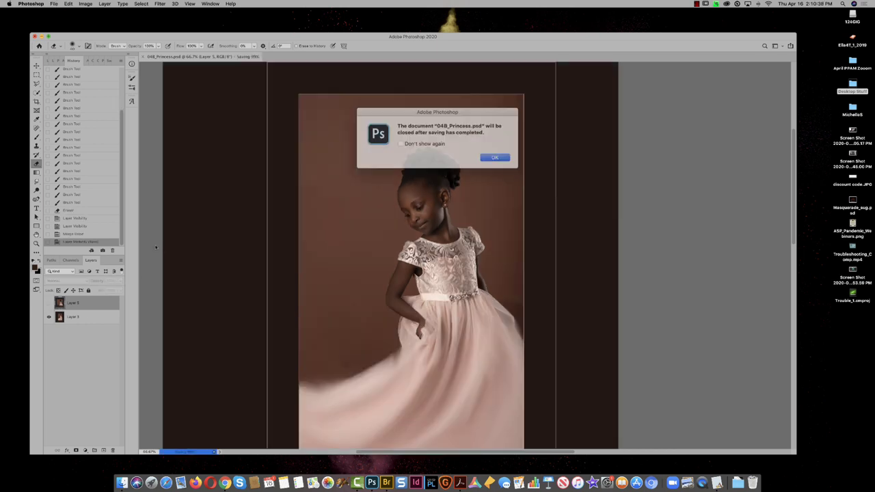
click(487, 157)
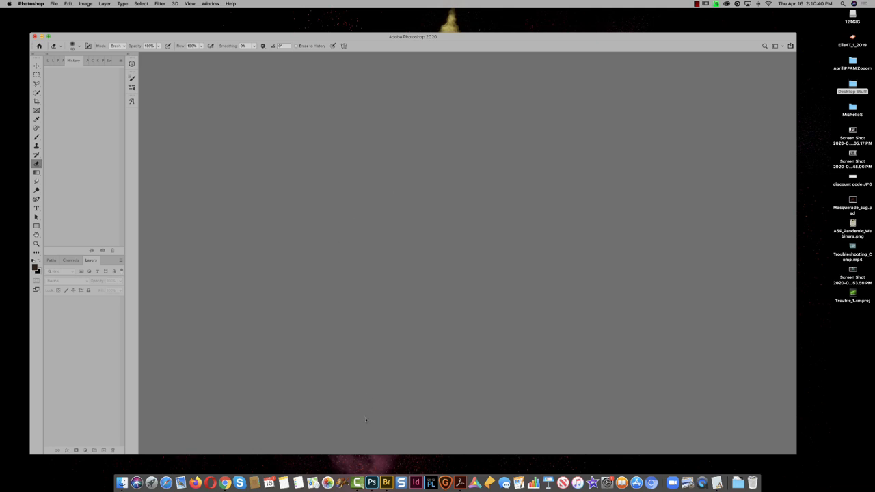
click(386, 483)
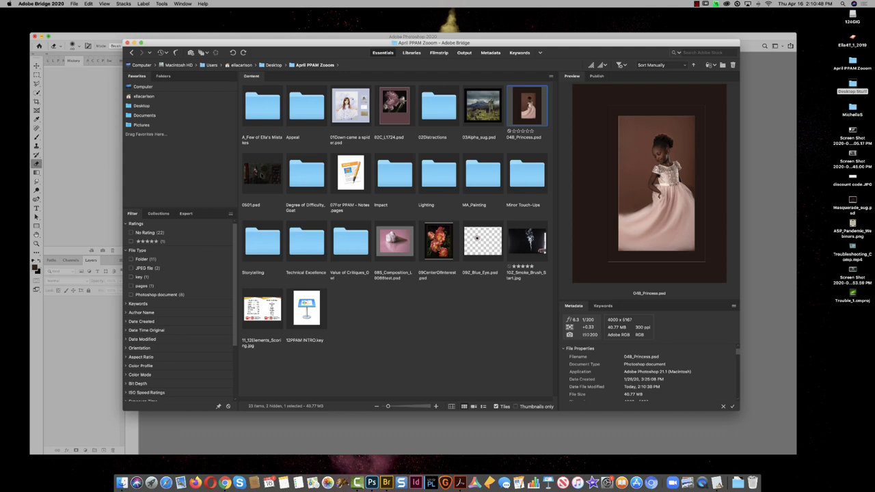
Step: Open Christmas Goat.jpg and Bird_of_a_Different_Feather (1).jpg from the Degree of Difficulty_Goat folder in Photoshop
click(302, 177)
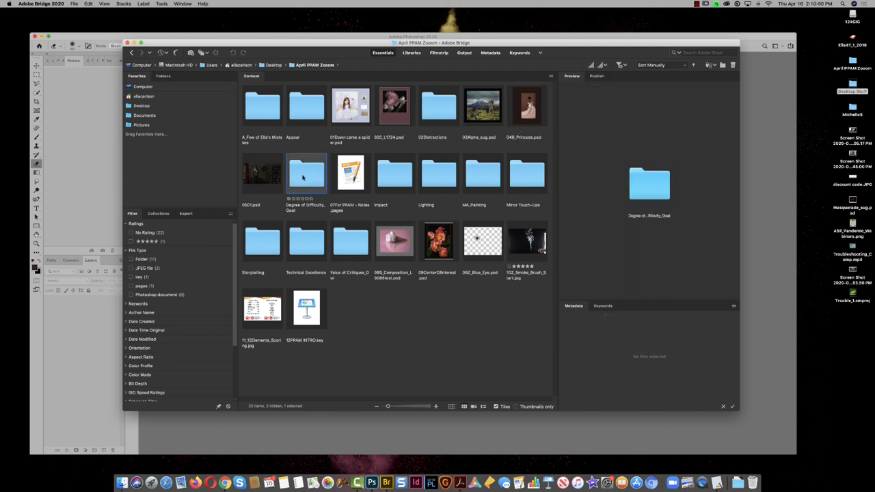
double_click(303, 179)
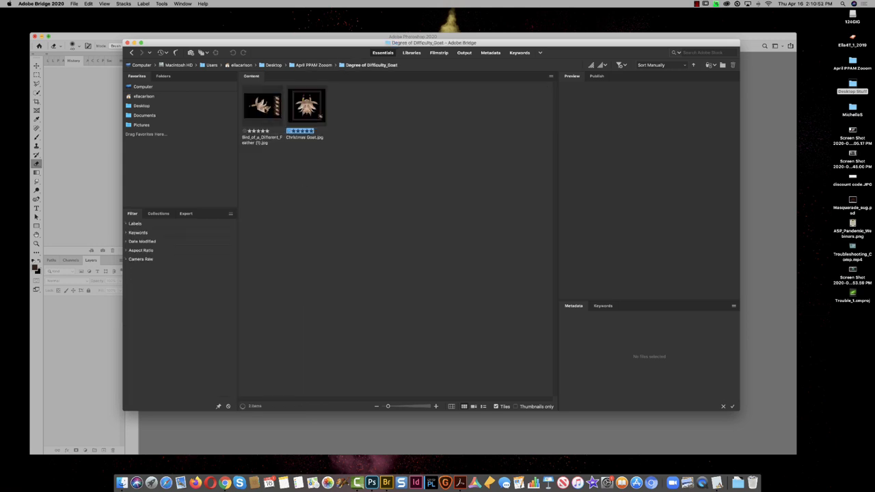
click(306, 109)
shift+click(273, 123)
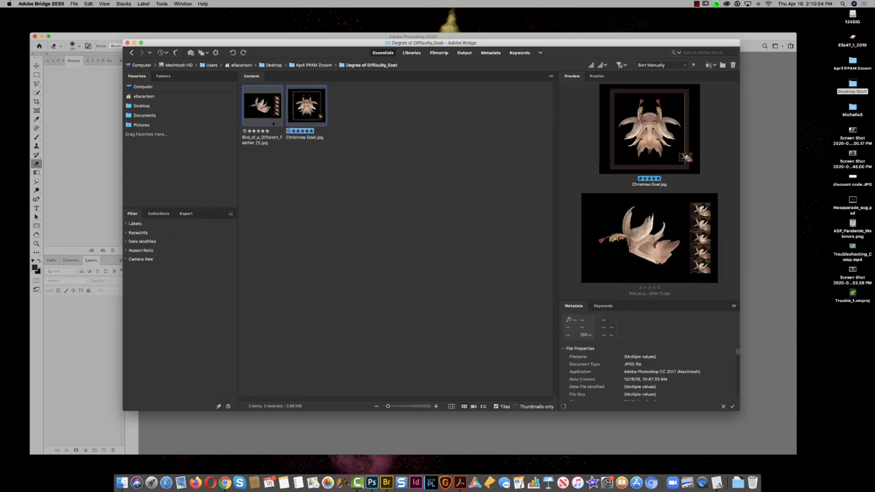
key(super+o)
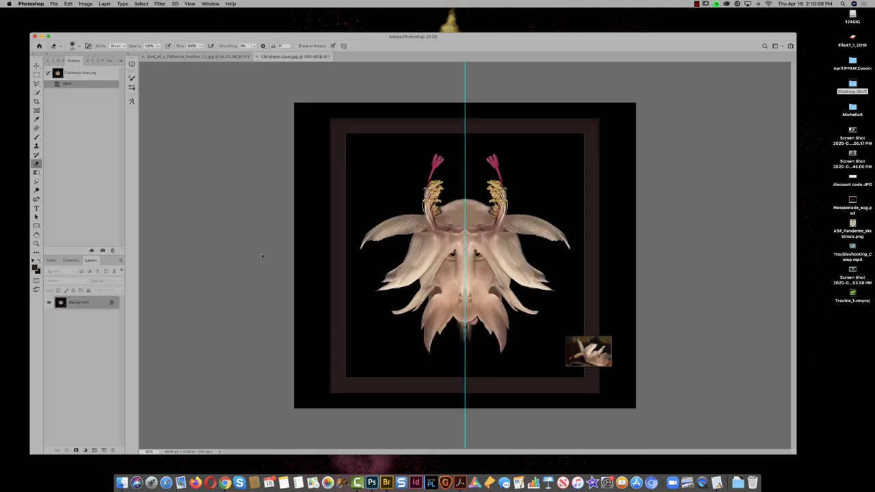
Step: View the bird image, return to Christmas Goat.jpg and hide the guide running through the goat's face
click(218, 58)
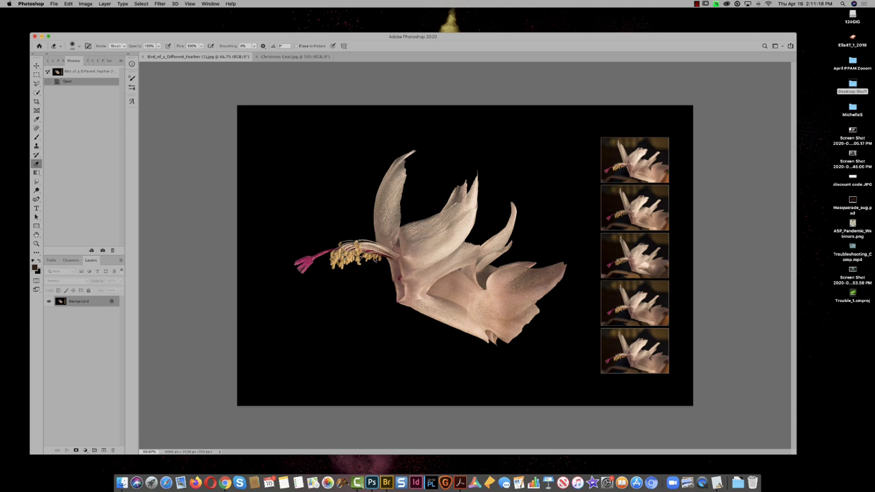
click(273, 57)
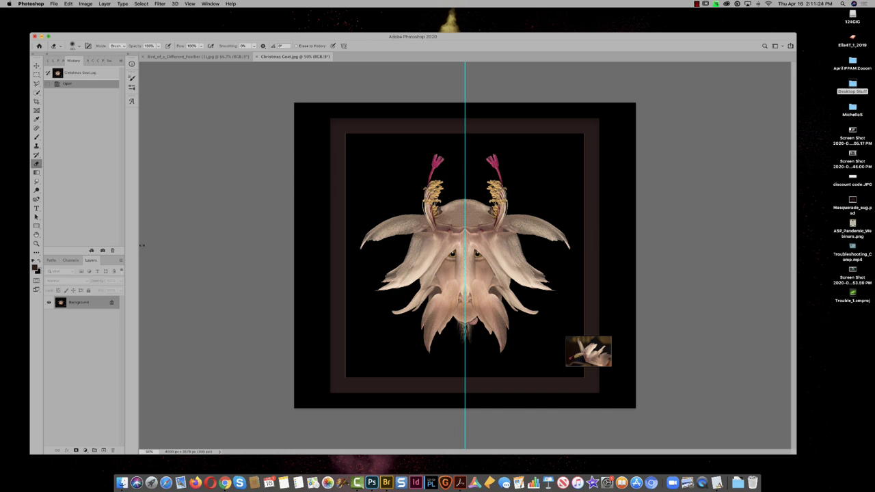
key(super+semicolon)
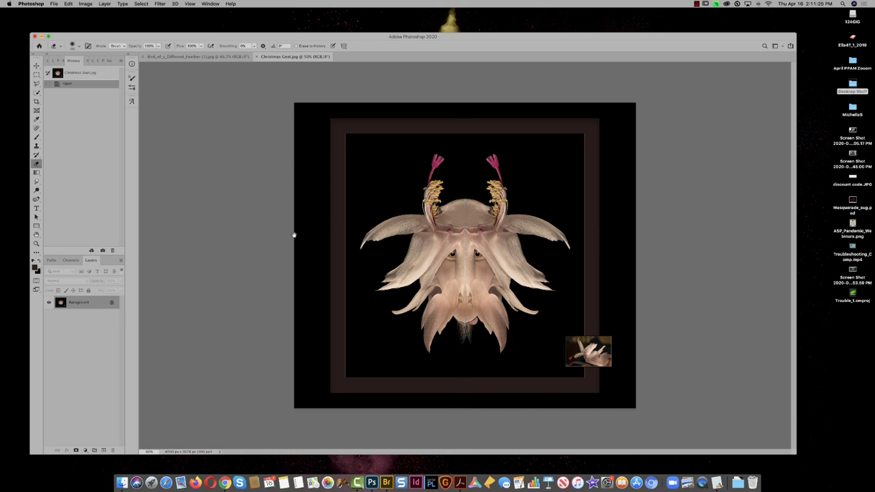
Step: Examine the goat composite and its inset source photo closely, and compare it with the bird image
key(super+space)
key(Escape)
scroll(499, 283, up, 3)
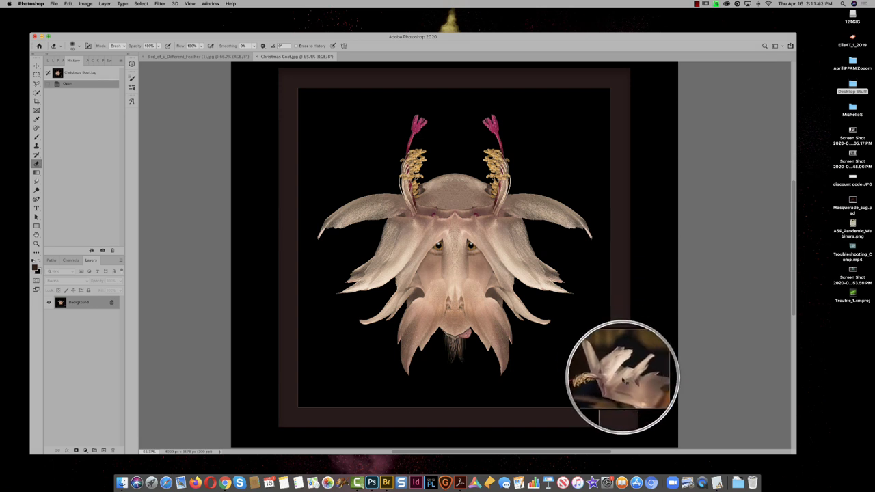
click(198, 56)
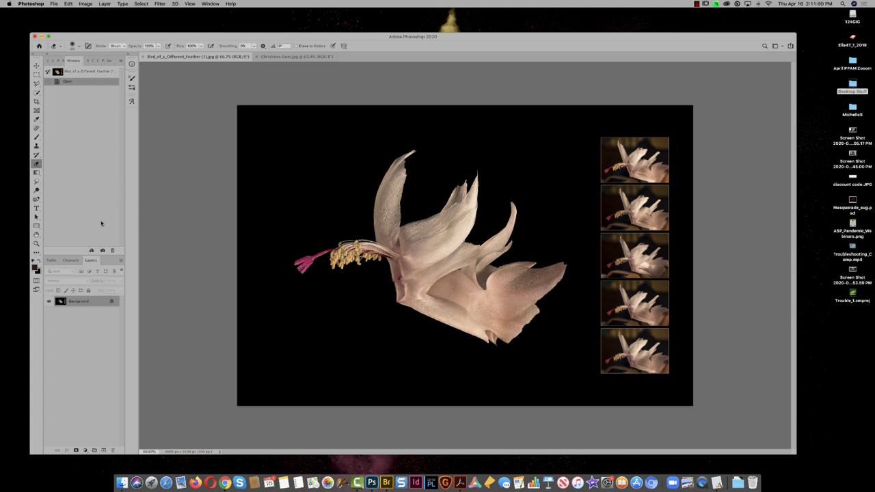
click(276, 58)
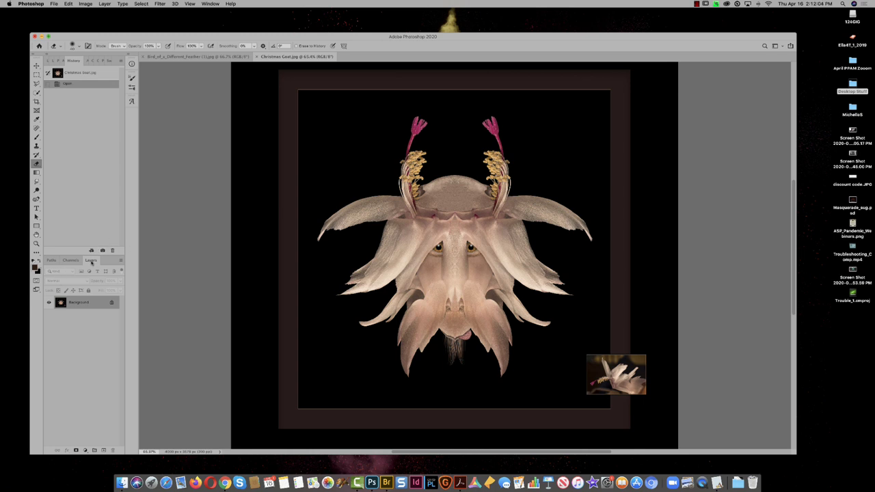
Step: Close both flower composites without changes and go back to the April PPAM Zooom folder in Adobe Bridge
key(super+w)
key(super+w)
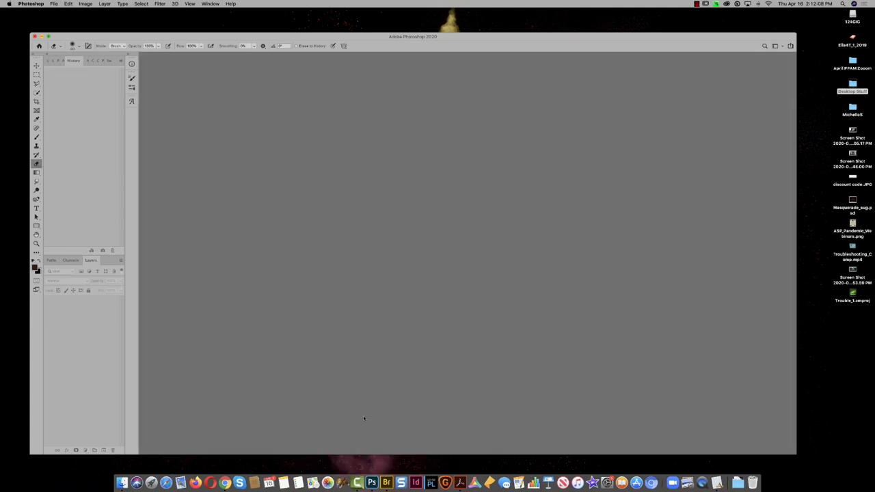
click(388, 479)
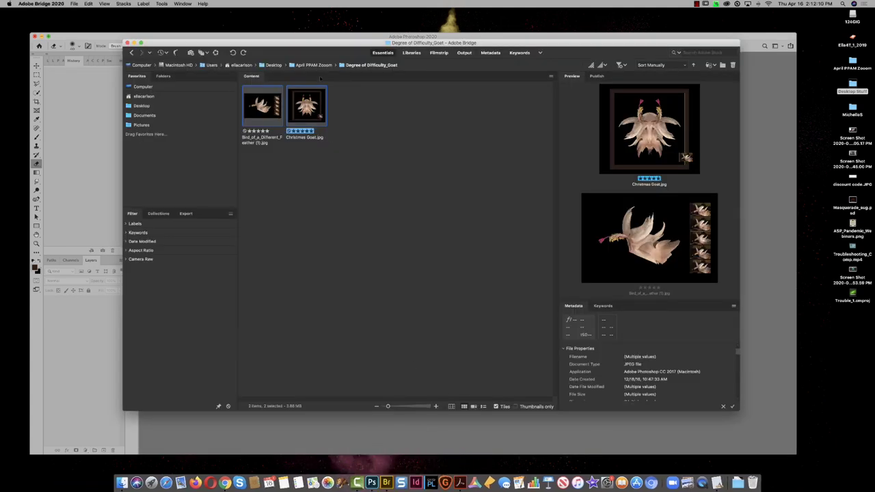
click(320, 65)
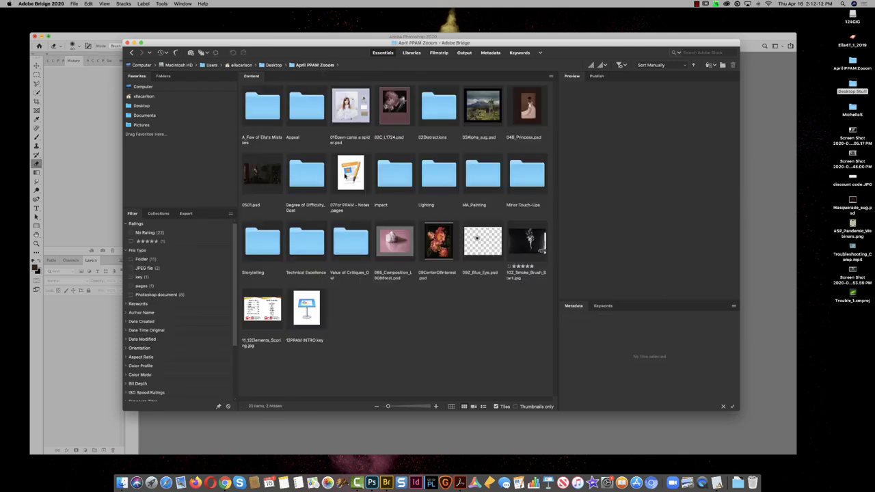
Step: Open Impact.jpg and A_Impact.tif together from the Impact folder in Photoshop
click(389, 178)
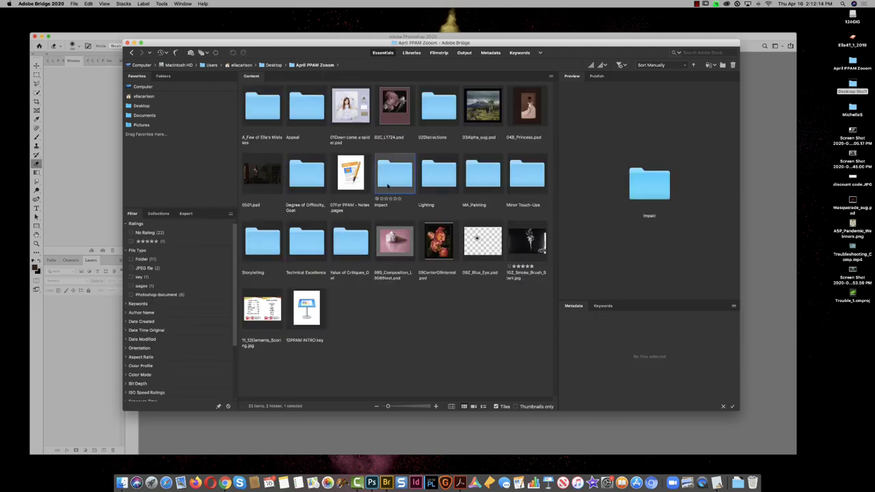
double_click(386, 185)
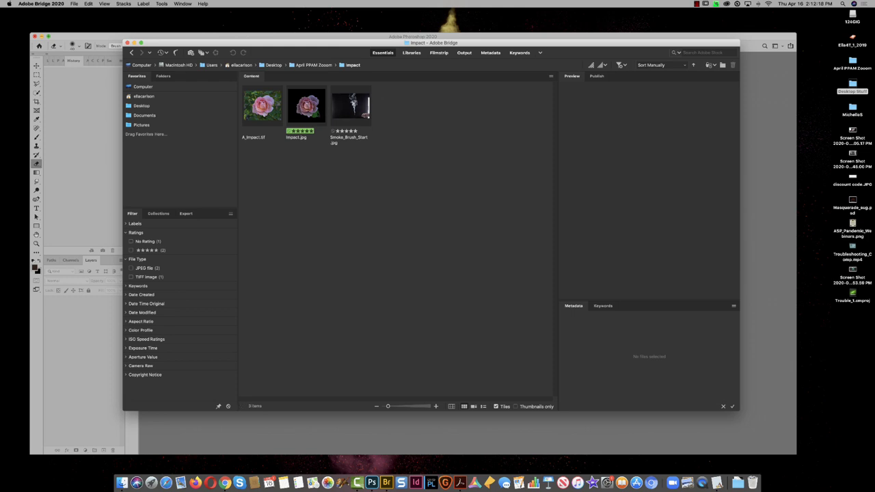
key(super+a)
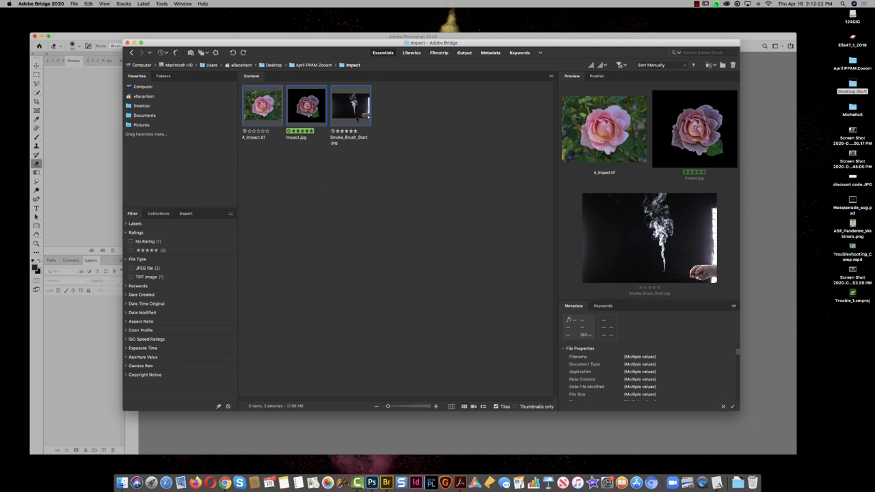
click(307, 106)
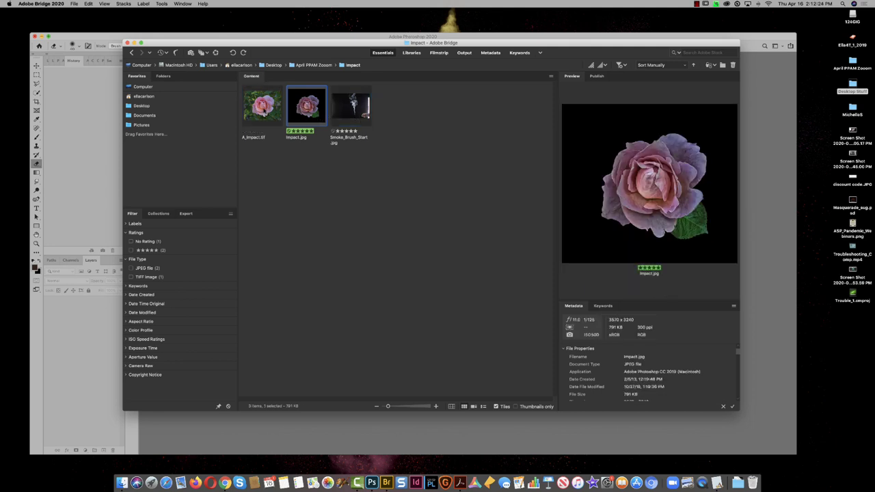
super+click(263, 106)
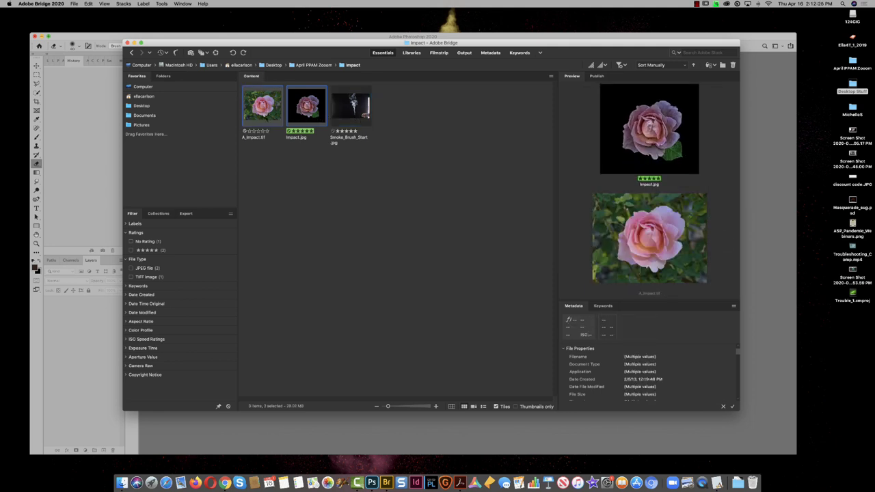
key(Return)
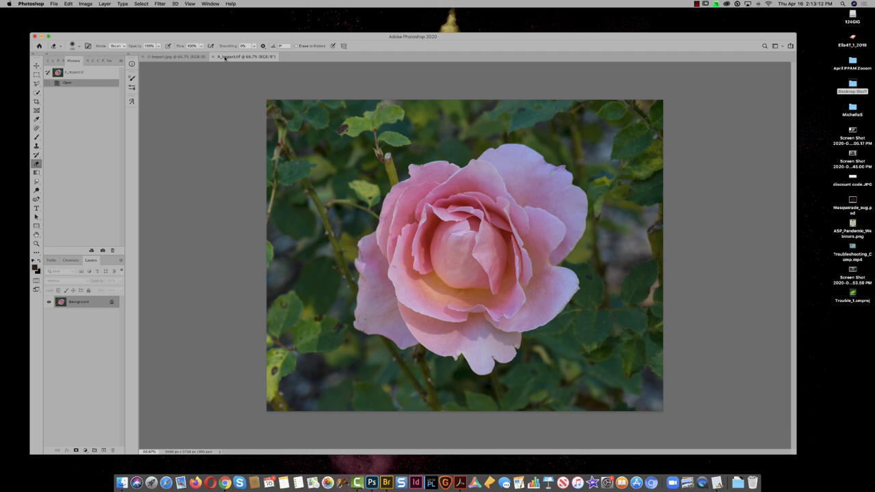
Step: Compare the finished rose on black in Impact.jpg with the original garden photo in A_Impact.tif
click(183, 58)
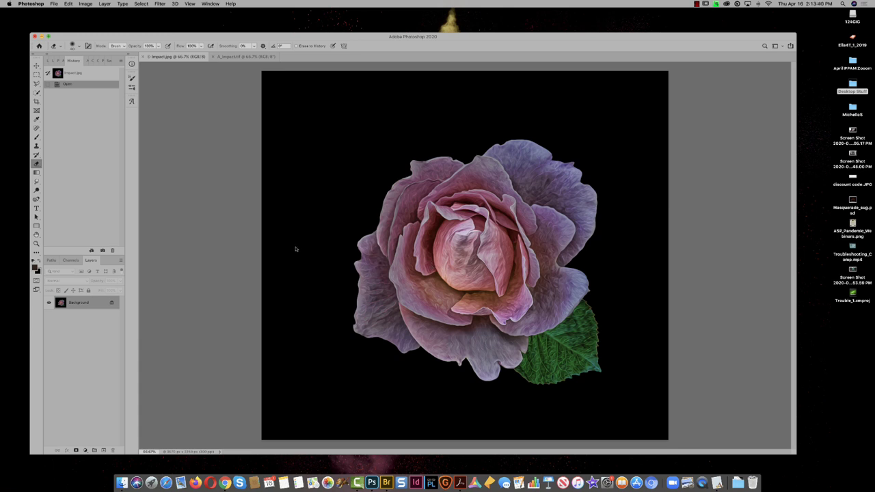
click(227, 56)
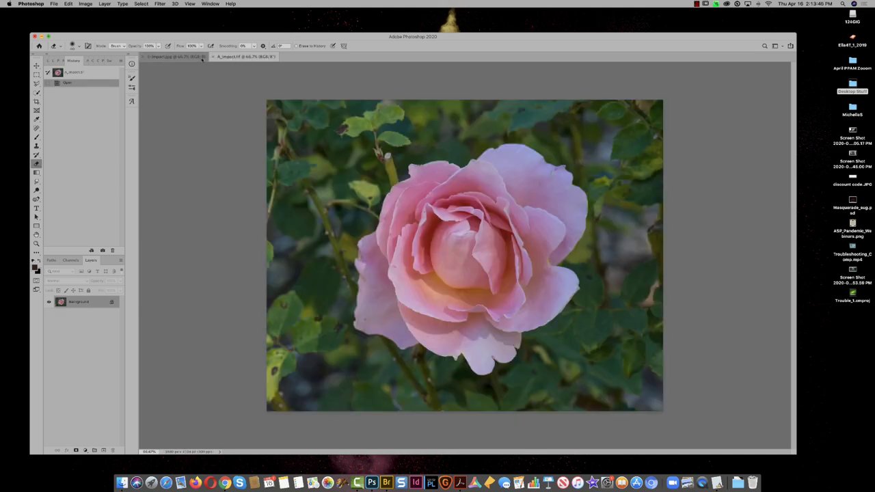
click(202, 59)
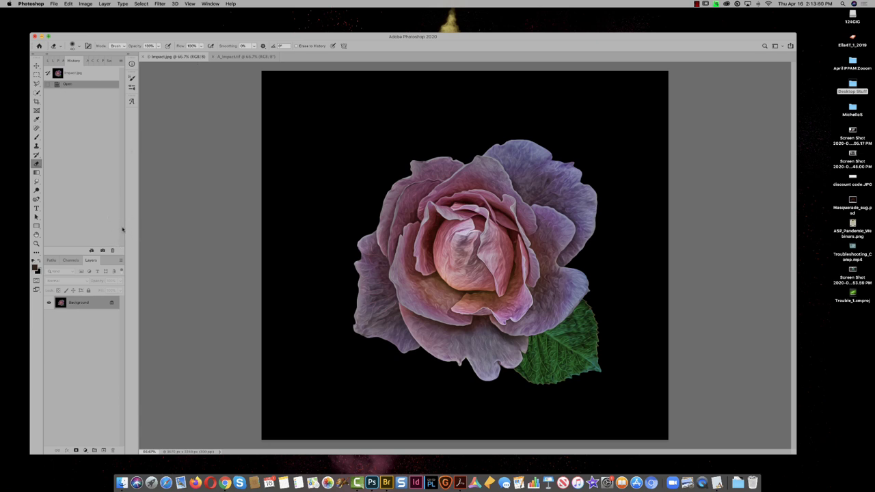
click(234, 57)
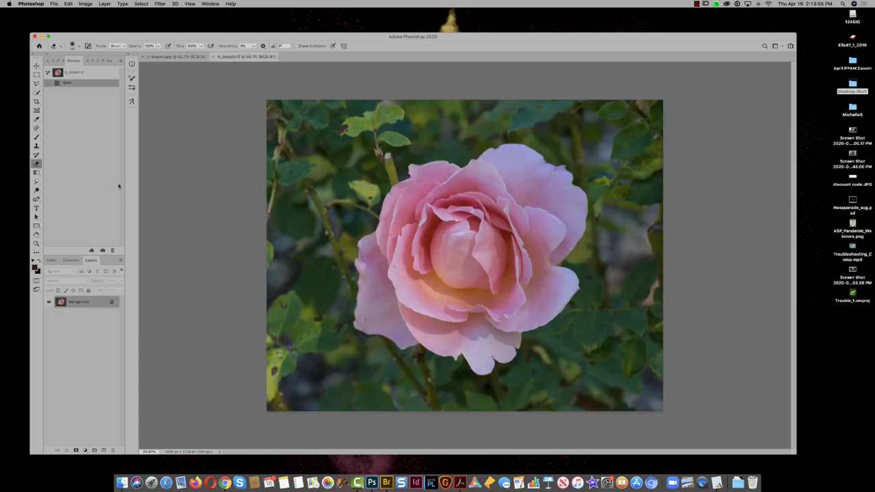
Step: Close both rose images and return to the April PPAM Zooom folder in Adobe Bridge
key(super+w)
key(super+w)
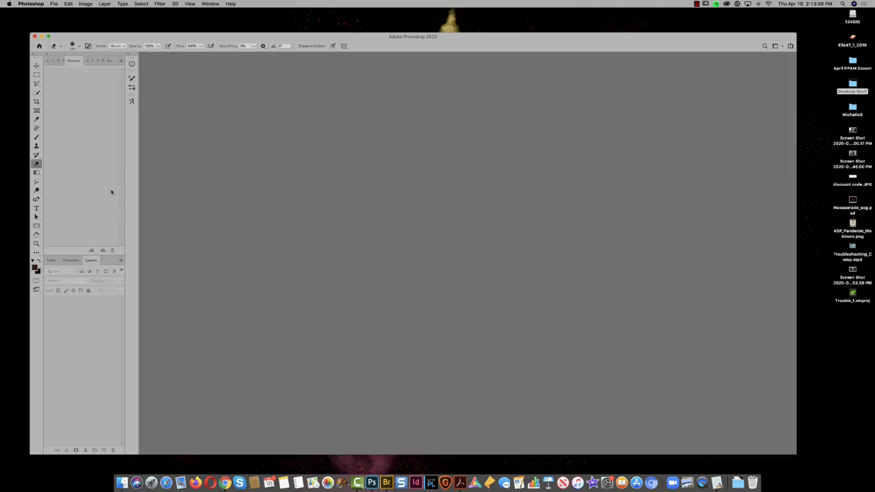
click(386, 480)
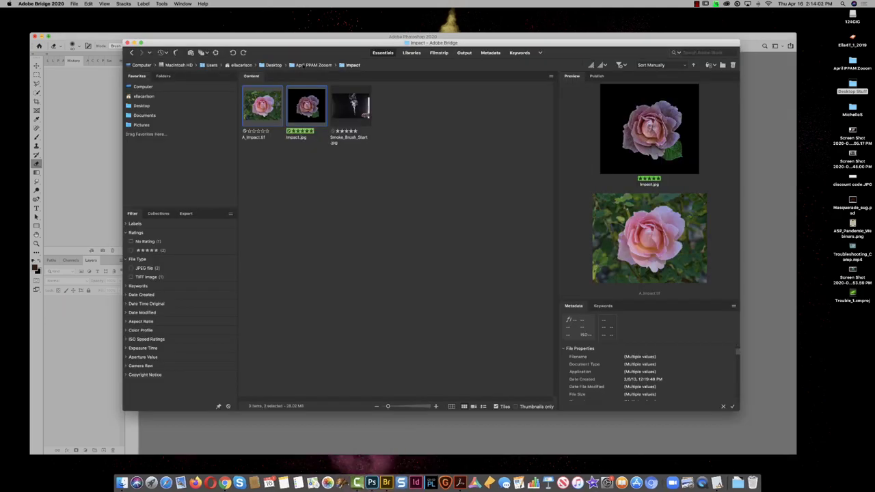
click(303, 64)
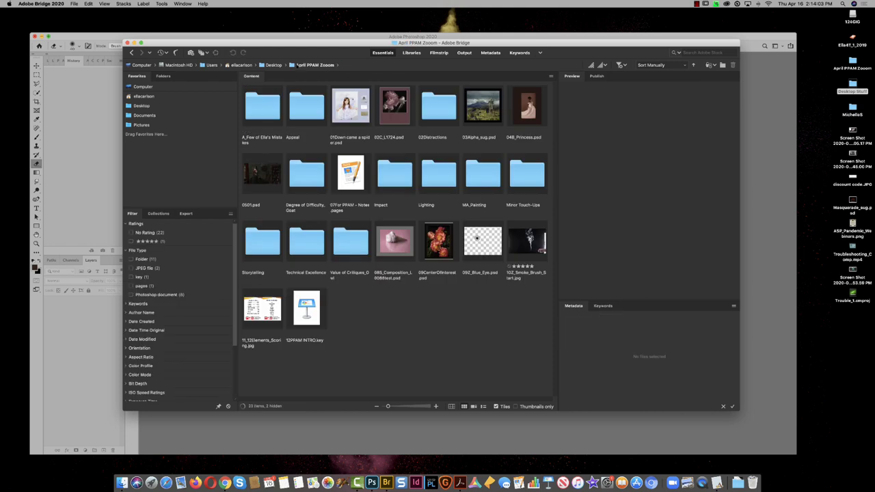
Step: Open Scribe in Solitude.psd from the Lighting folder in Photoshop
double_click(439, 175)
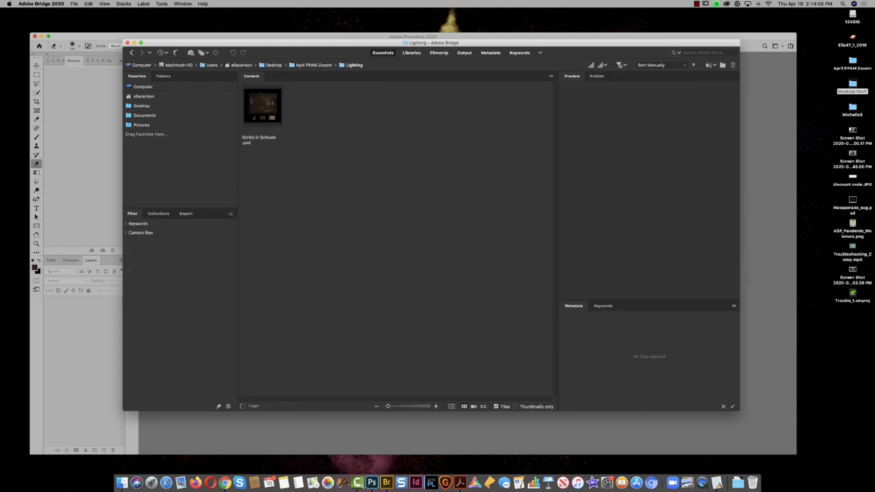
click(261, 103)
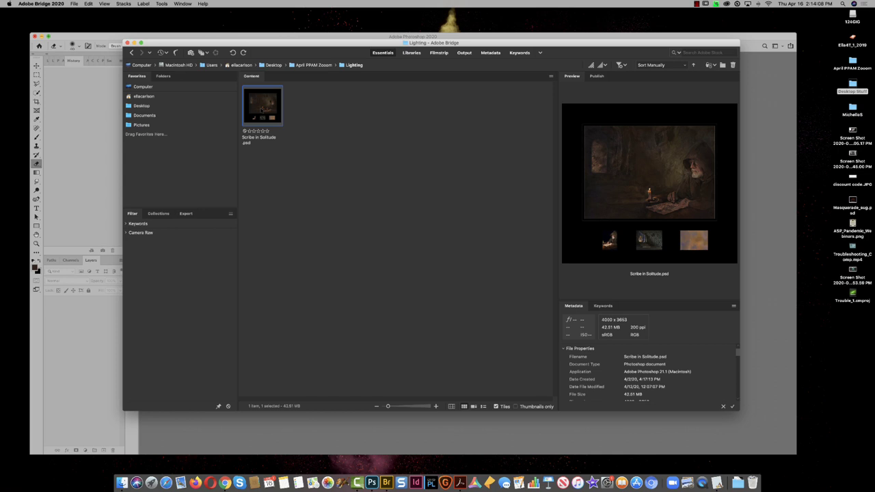
double_click(262, 106)
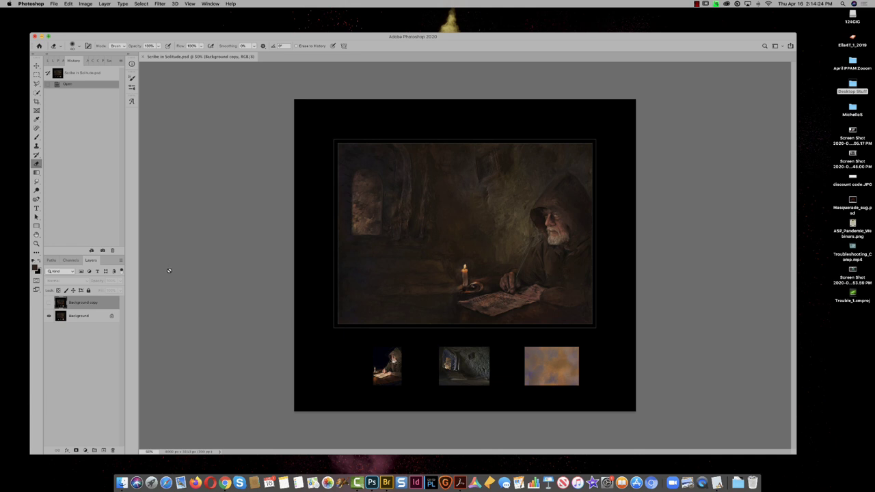
Step: Select the main framed painting with a rectangular marquee and examine its histogram in Levels on the Background layer
key(m)
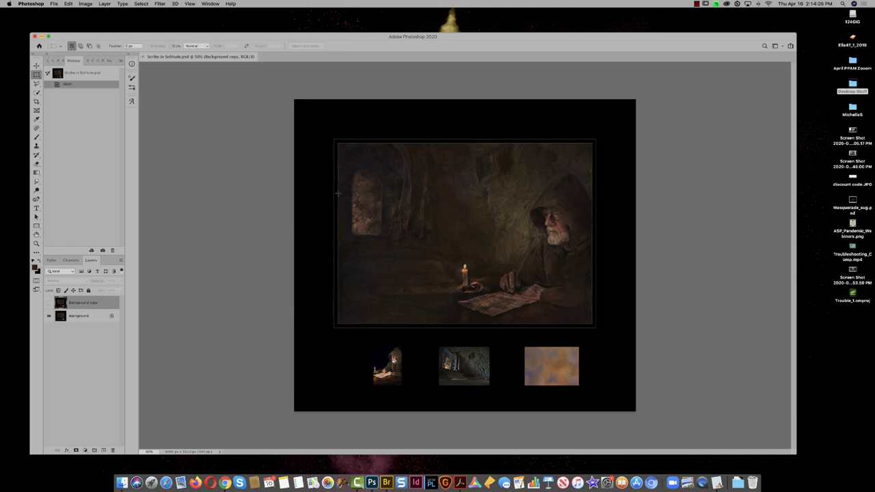
drag(336, 143, 594, 326)
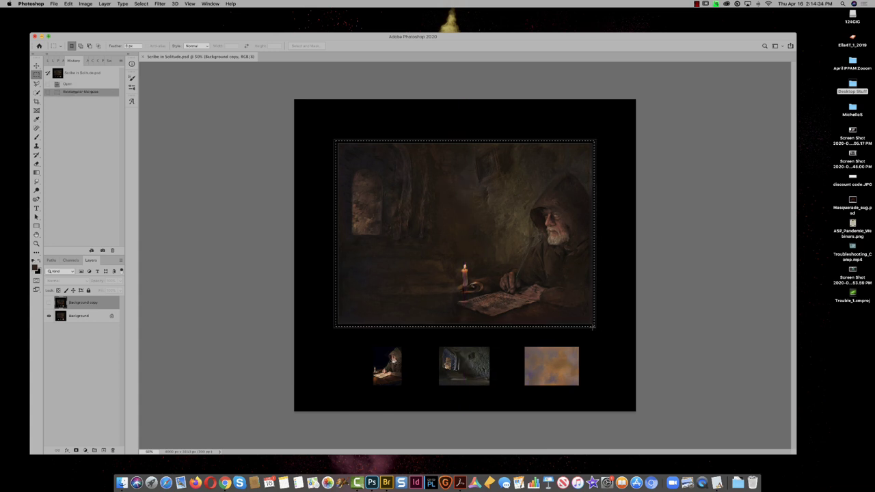
click(95, 317)
key(super+l)
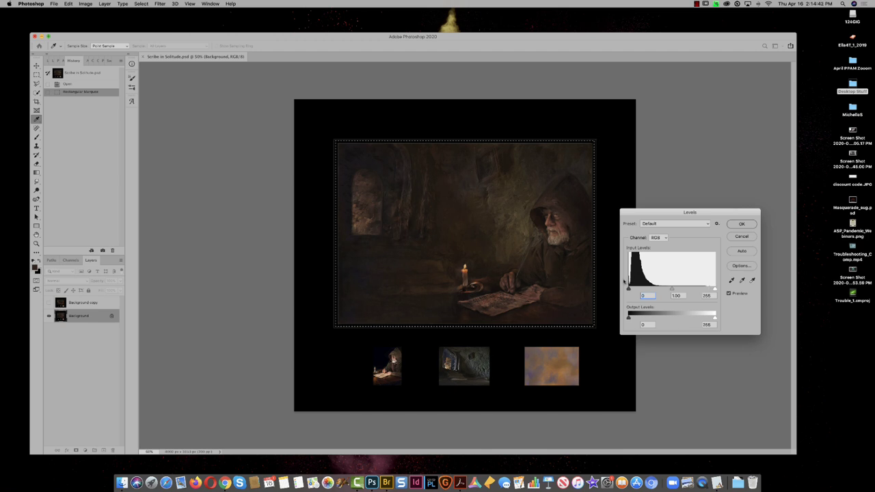
click(740, 225)
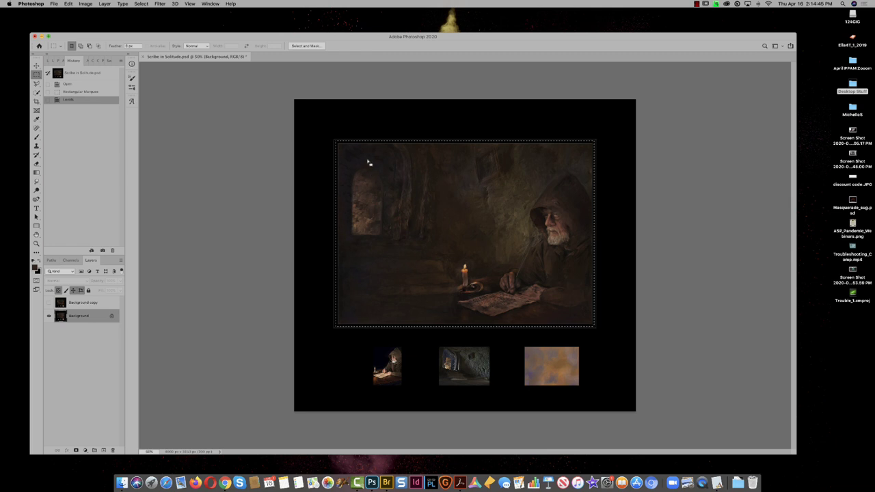
Step: Select the main painting just inside its frame, examine the selection's histogram in Levels, cancel the adjustment and deselect
drag(348, 117, 592, 321)
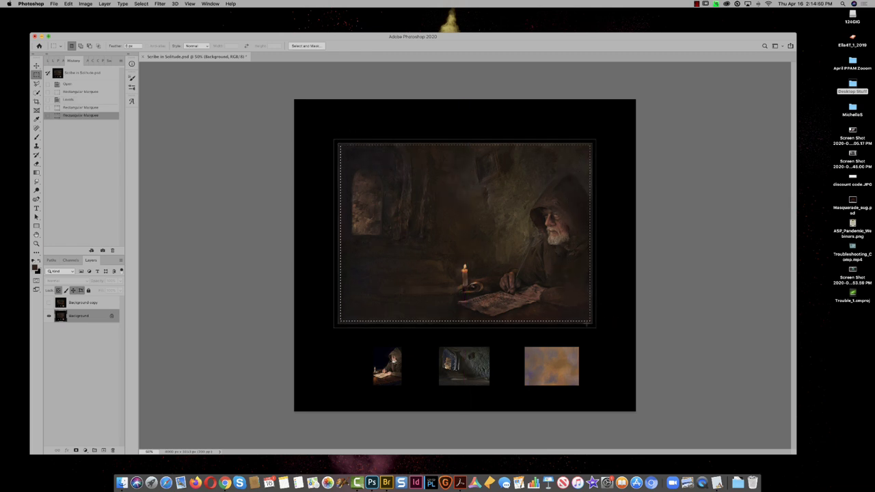
key(ctrl+l)
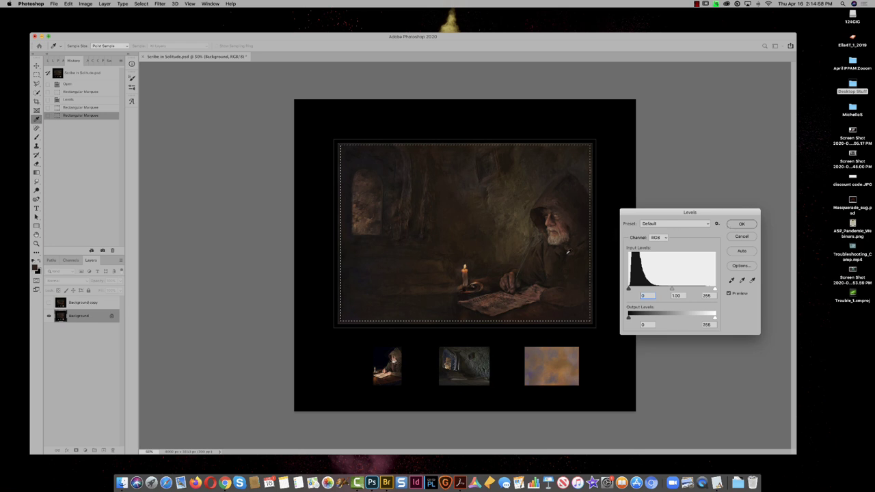
click(738, 237)
key(super+d)
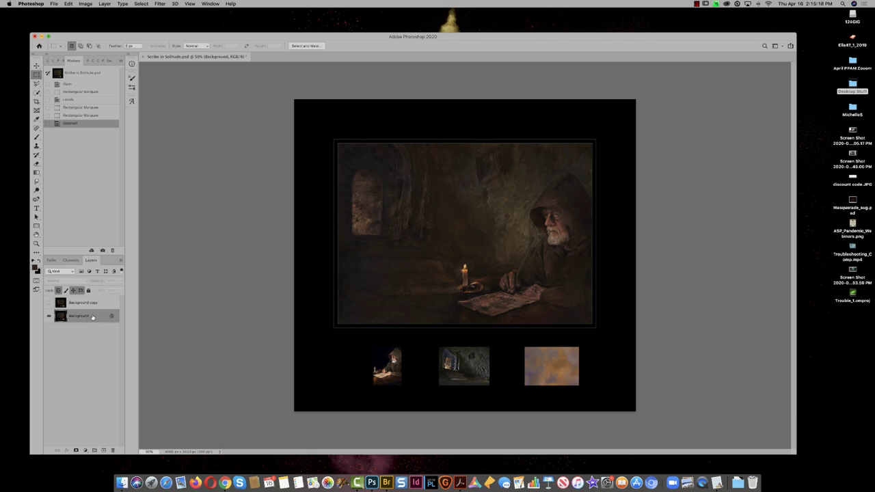
Step: Lighten the stone steps and floor beneath the arched window with the Dodge tool on the Background layer
key(o)
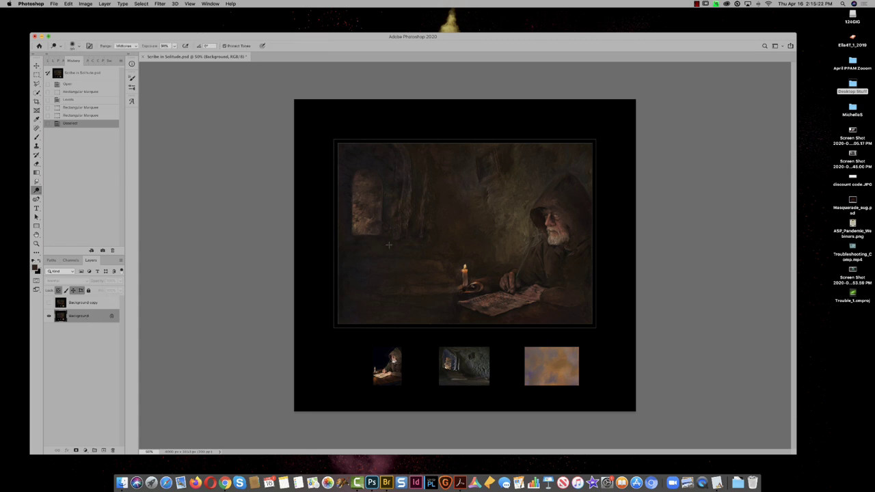
mouse_move(388, 244)
mouse_down()
mouse_move(397, 246)
mouse_move(355, 246)
mouse_up()
mouse_move(351, 248)
mouse_down()
mouse_move(396, 246)
mouse_move(352, 247)
mouse_up()
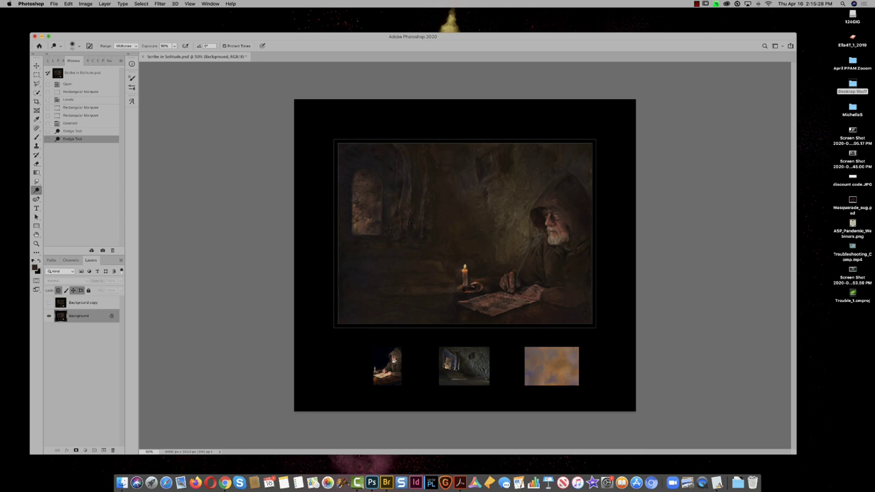
mouse_move(389, 259)
mouse_down()
mouse_move(355, 246)
mouse_move(393, 246)
mouse_move(356, 243)
mouse_up()
mouse_move(386, 279)
mouse_down()
mouse_move(443, 277)
mouse_move(390, 280)
mouse_move(444, 286)
mouse_move(409, 287)
mouse_move(448, 285)
mouse_move(404, 286)
mouse_move(447, 283)
mouse_move(396, 279)
mouse_move(390, 248)
mouse_up()
mouse_move(378, 253)
mouse_down()
mouse_move(371, 248)
mouse_move(382, 238)
mouse_up()
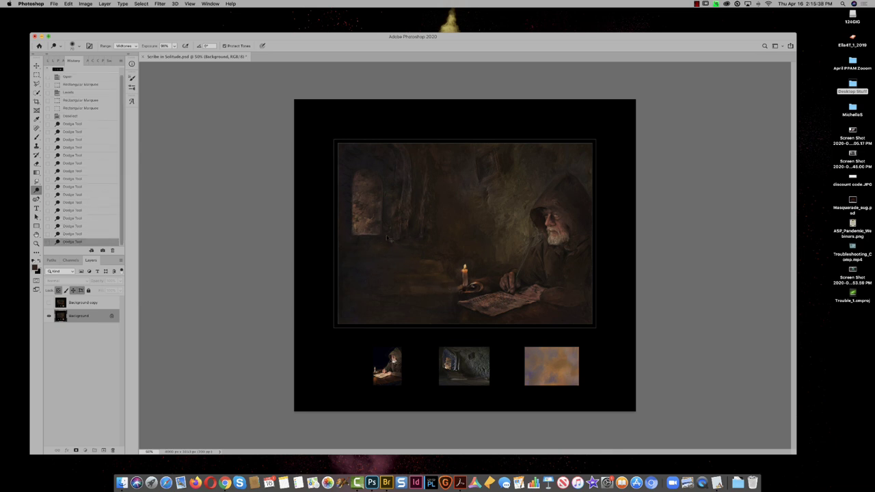
key(super+z)
key(shift+super+z)
Step: Dodge the columns beside the window and the rock wall above the candle, undoing and redoing strokes to compare
drag(402, 239, 404, 236)
drag(417, 201, 418, 199)
click(419, 230)
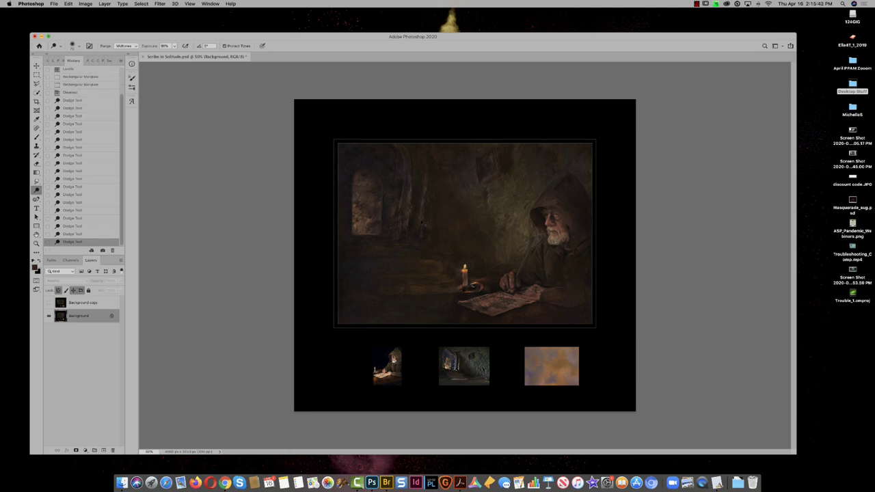
click(485, 164)
click(481, 156)
click(476, 160)
click(494, 213)
key(super+z)
key(super+z)
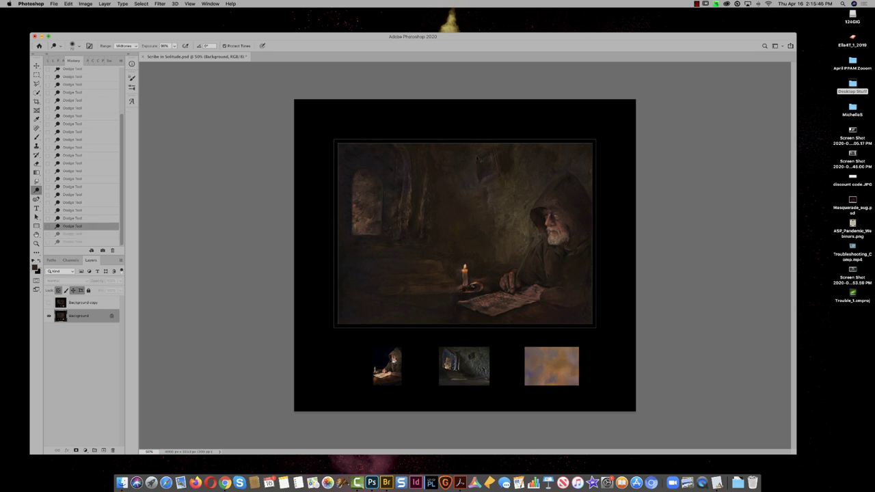
key(super+shift+z)
key(super+shift+z)
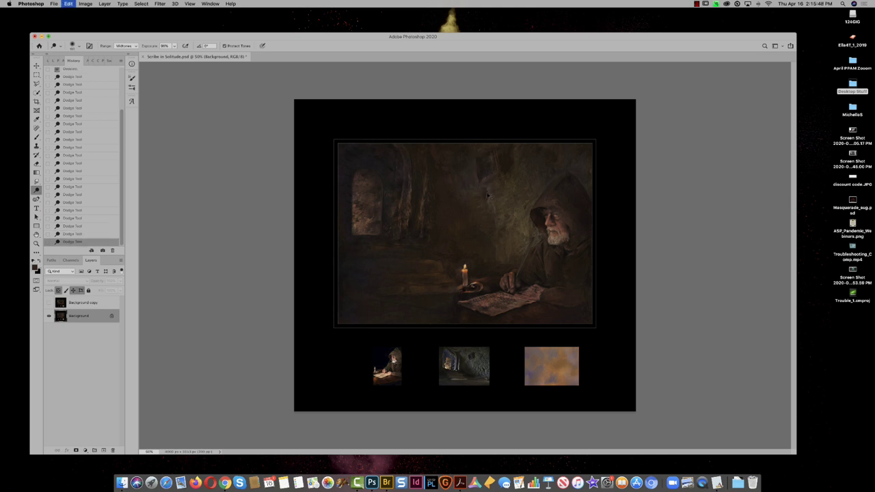
click(481, 162)
Step: Toggle the Background copy layer's visibility to compare its warm lighting with the Background layer
click(48, 302)
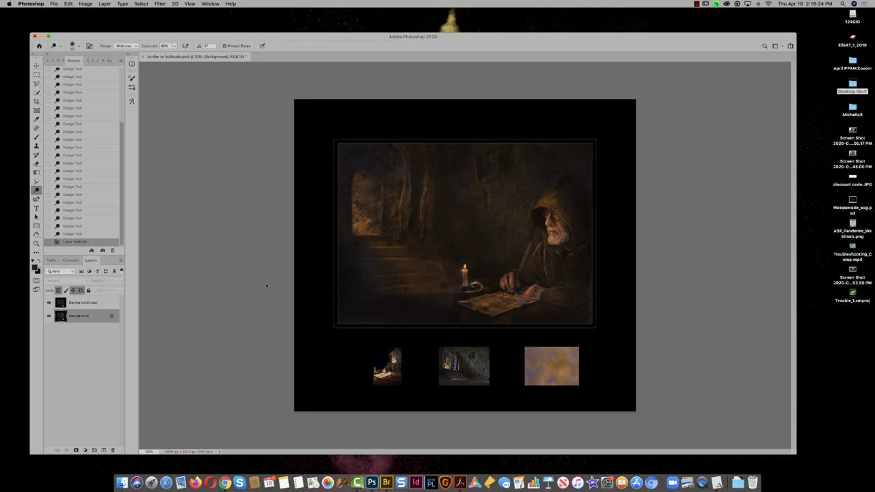
click(49, 303)
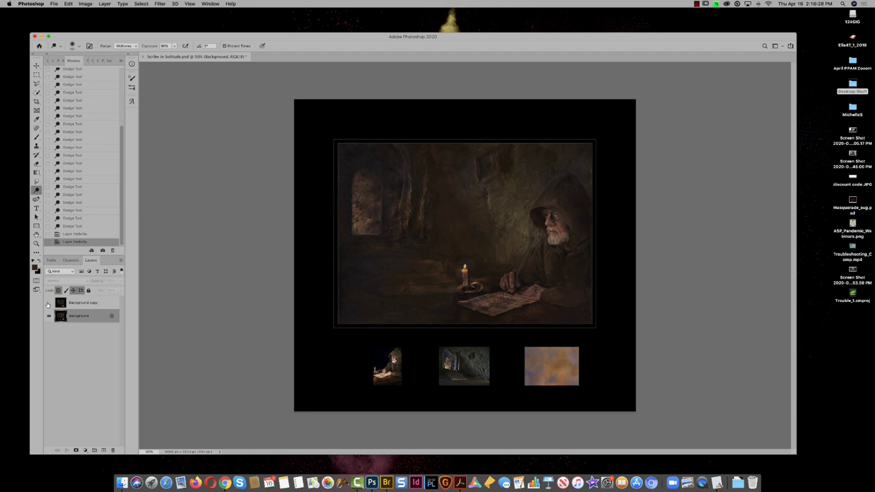
click(48, 303)
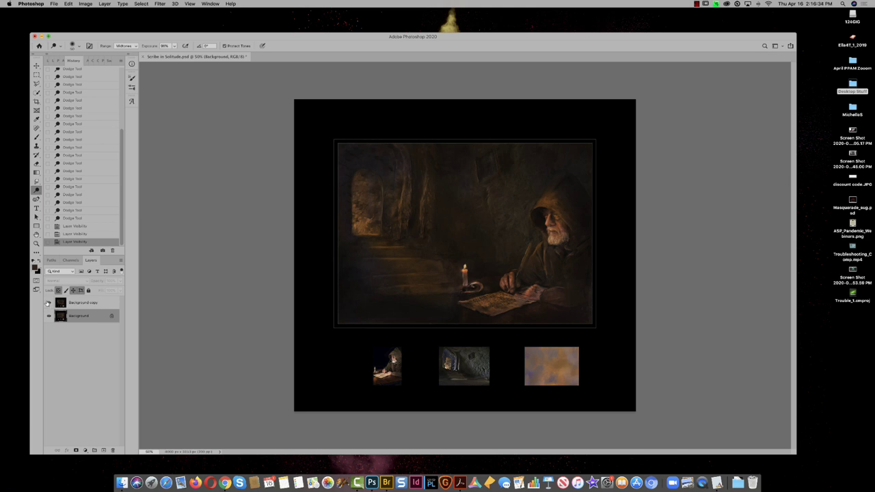
click(48, 303)
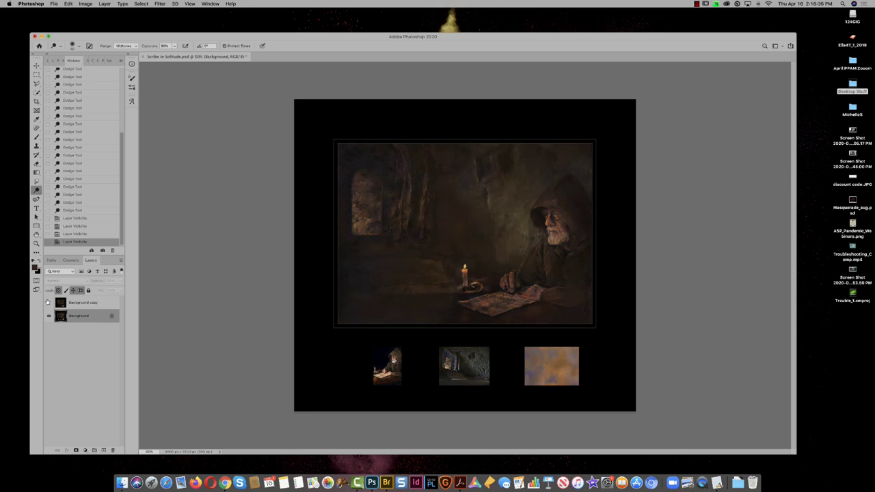
click(48, 303)
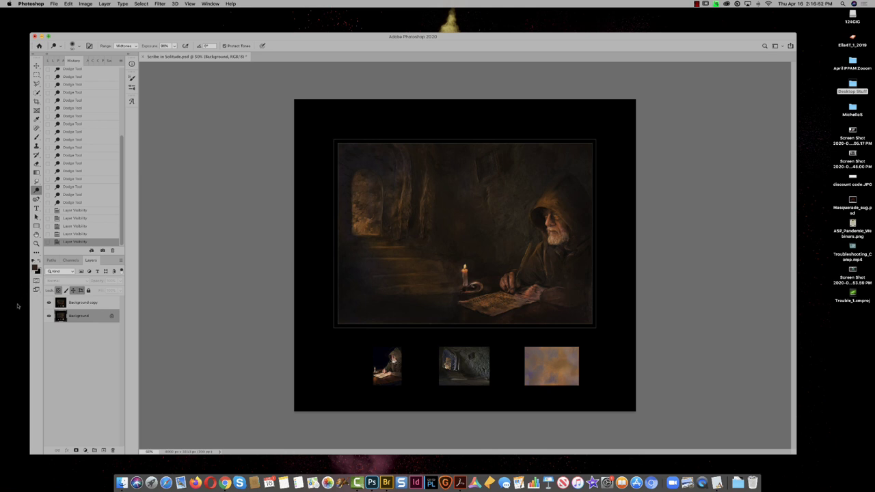
Step: Close Scribe in Solitude.psd without saving and return to the April PPAM Zooom folder in Adobe Bridge
key(super+w)
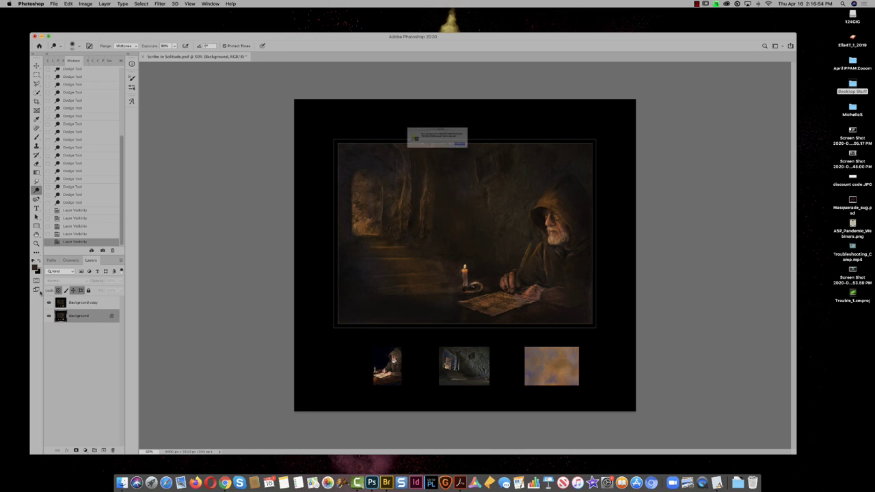
click(414, 154)
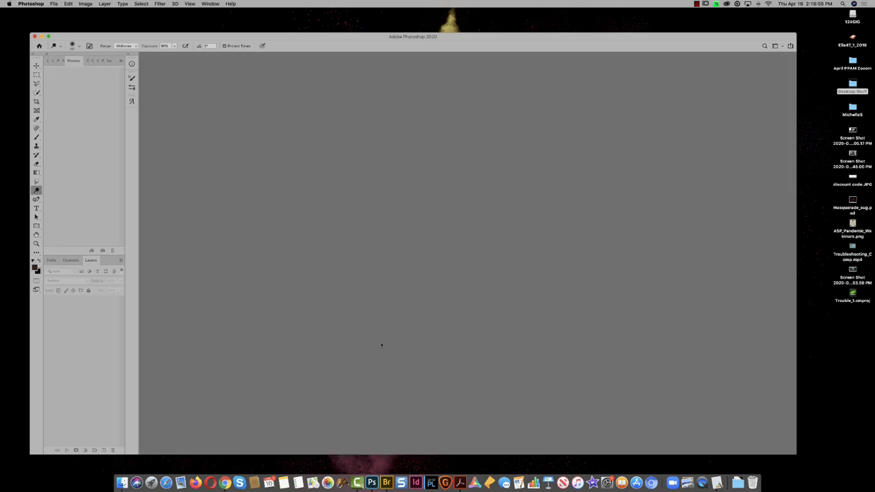
click(386, 481)
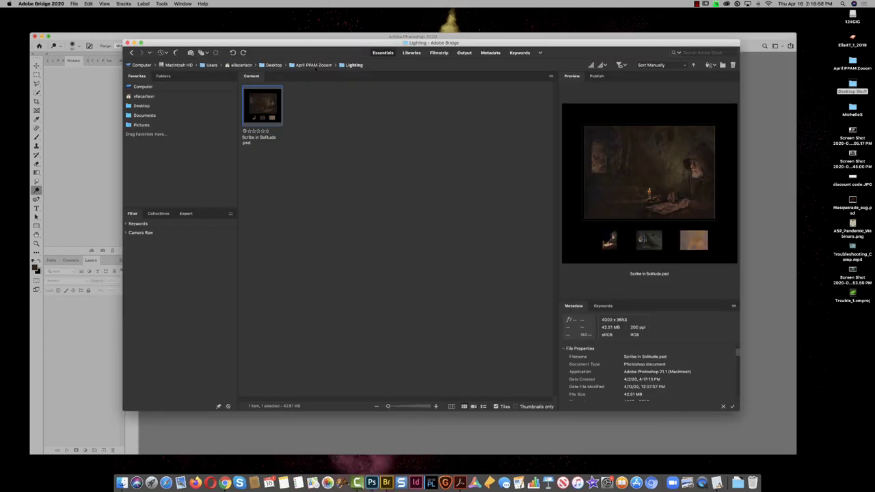
click(314, 65)
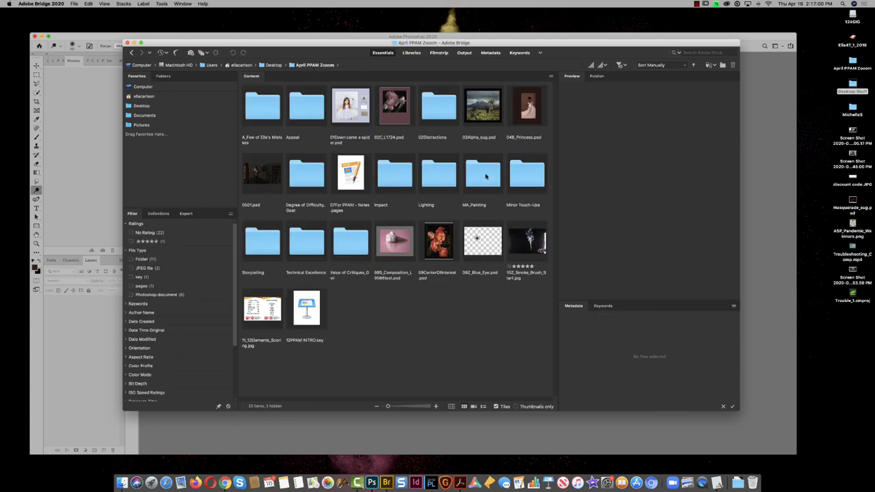
Step: Open all images in the MA_Painting folder except the Buffalo Dancer file in Photoshop
double_click(484, 173)
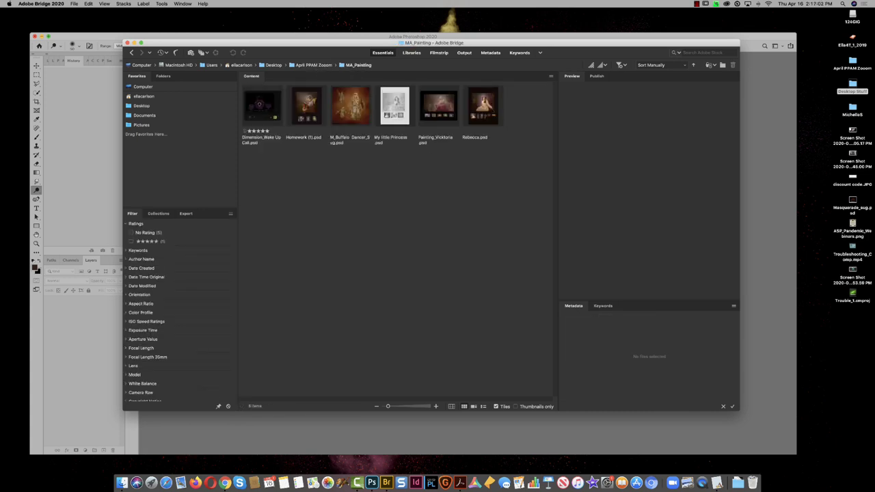
drag(509, 104, 254, 139)
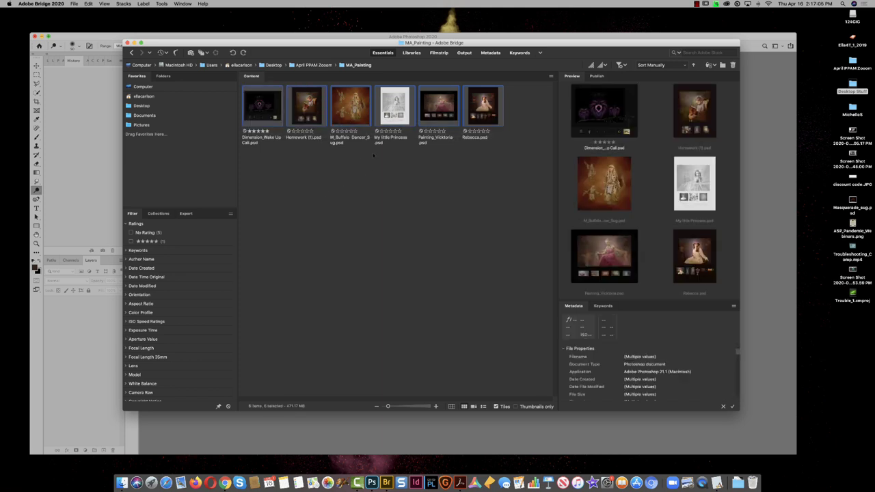
super+click(350, 120)
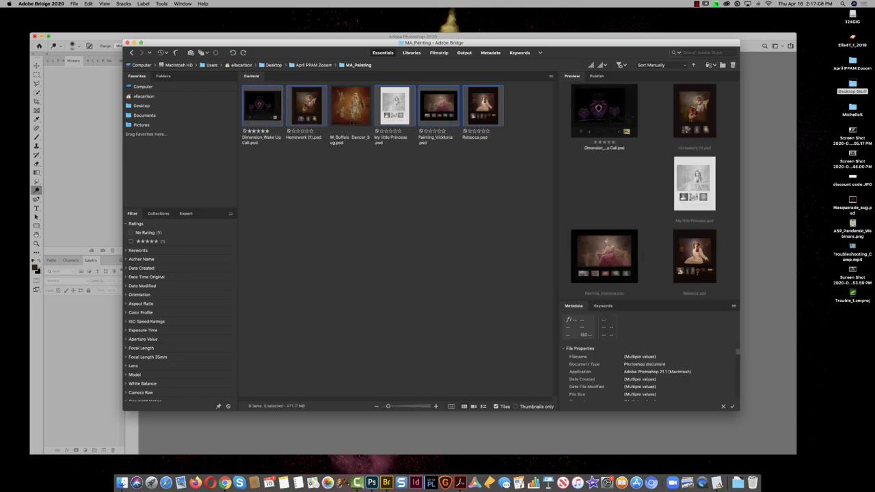
key(Return)
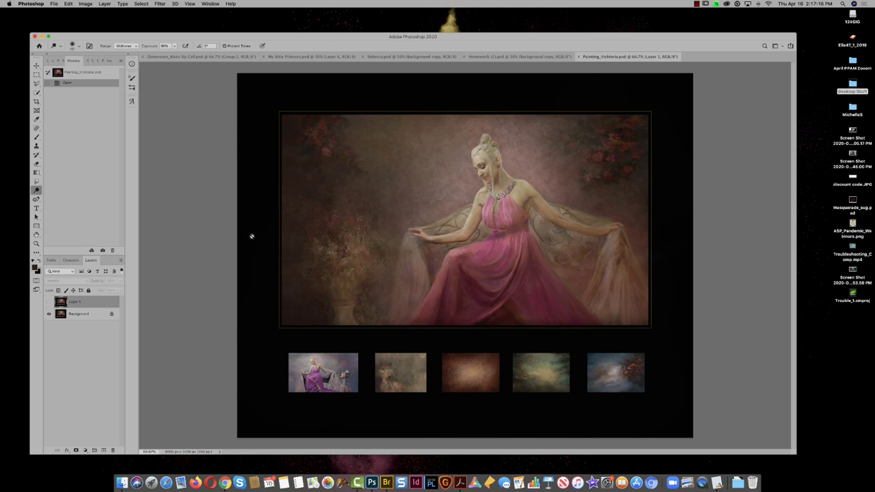
Step: Lighten the woman's blonde hair with the Dodge tool on the Background layer of Painting_Vicktoria.psd
key(super+space)
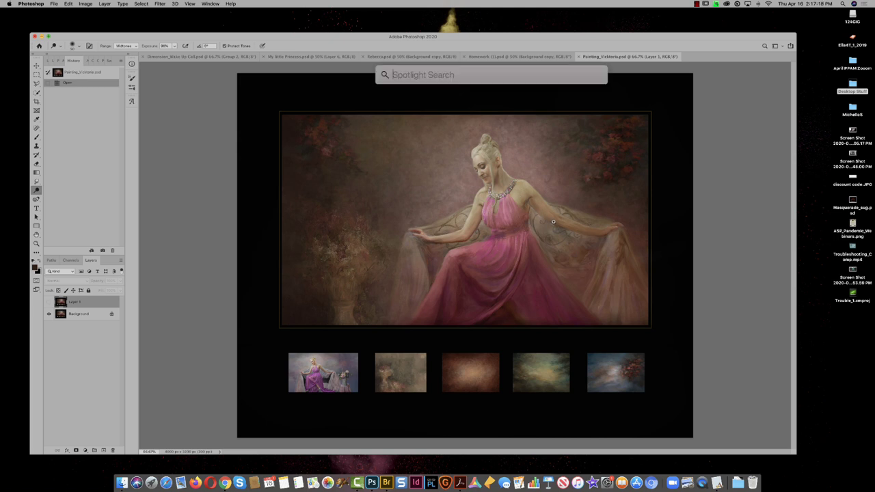
super+click(555, 220)
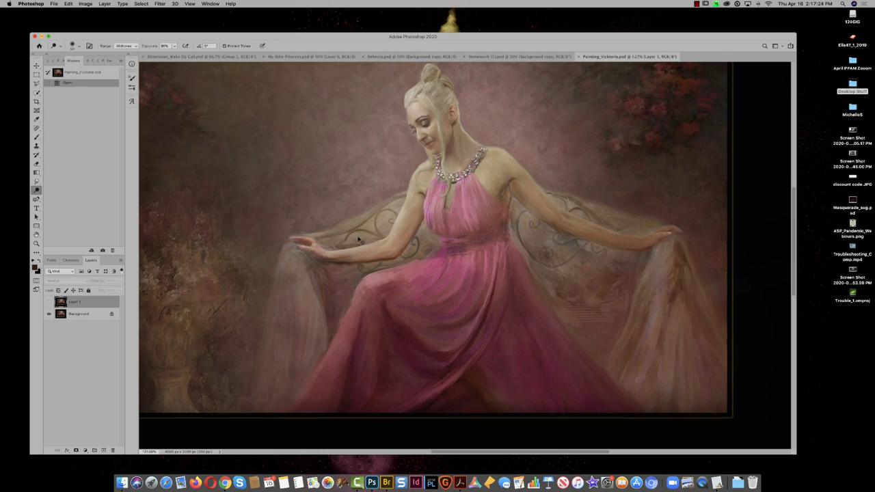
key(super+0)
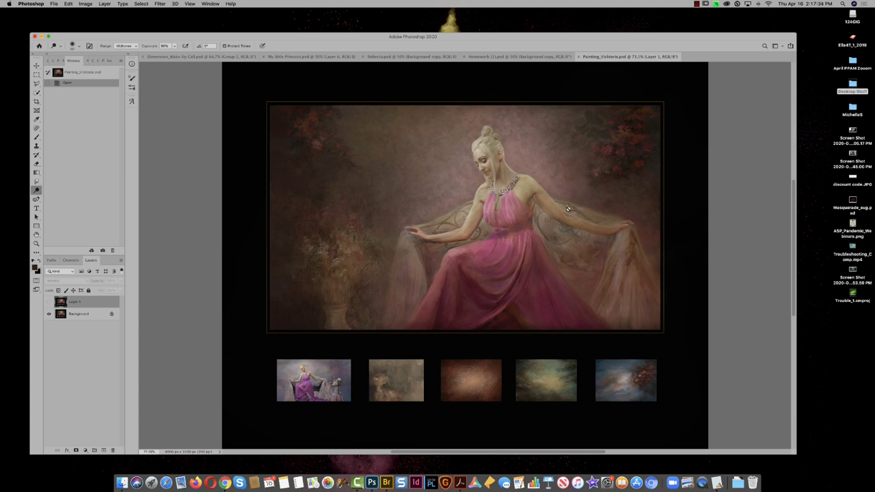
scroll(565, 211, up, 3)
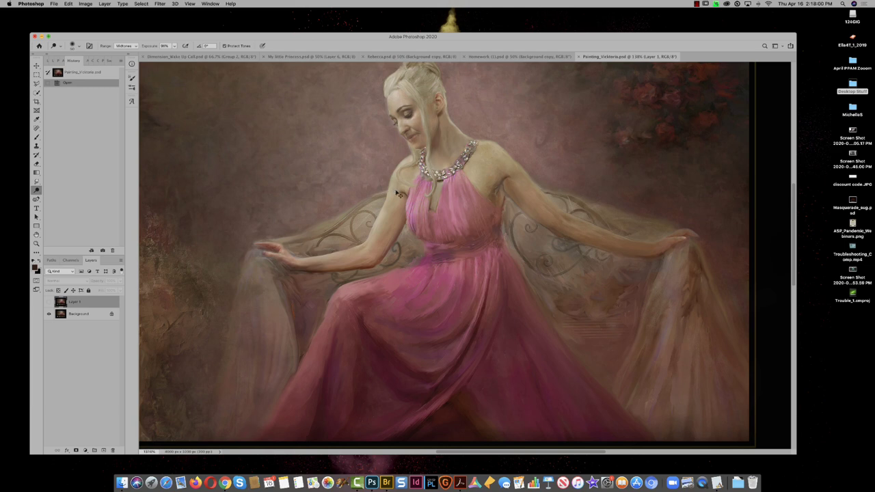
scroll(396, 193, down, 3)
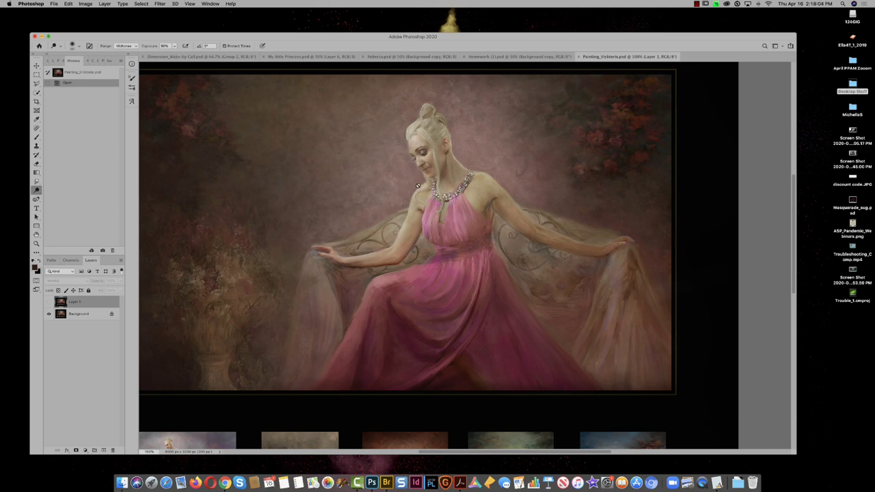
click(95, 314)
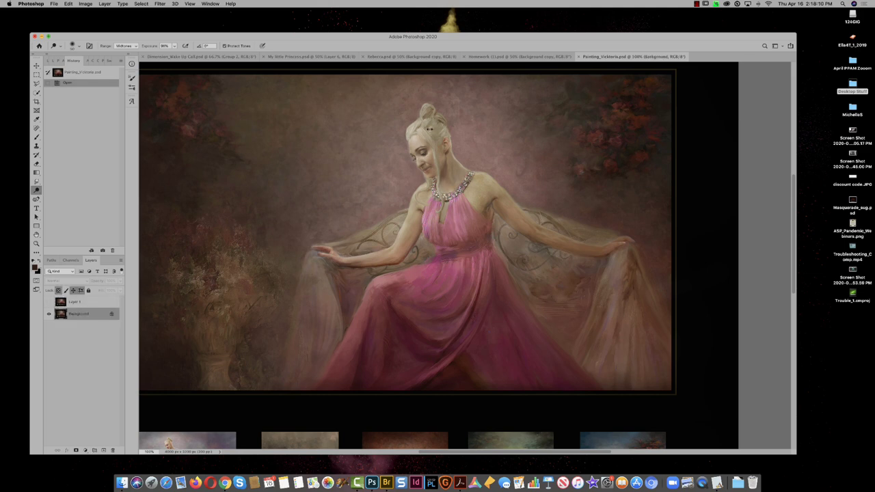
drag(430, 128, 407, 129)
key(super+z)
mouse_move(424, 130)
mouse_down()
mouse_move(429, 169)
mouse_move(439, 117)
mouse_move(424, 108)
mouse_move(436, 131)
mouse_move(427, 181)
mouse_move(429, 131)
mouse_up()
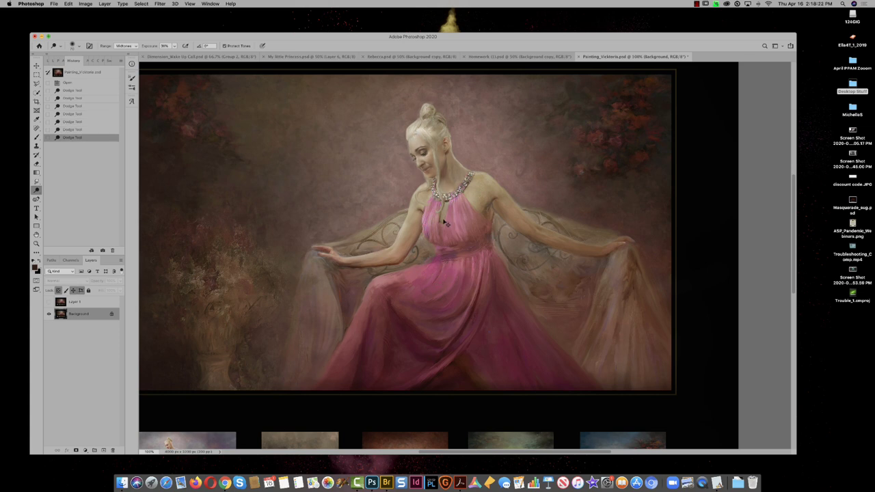
Step: Dodge the highlights along the folds of the woman's pink gown
mouse_move(458, 271)
mouse_down()
mouse_move(408, 298)
mouse_move(431, 285)
mouse_up()
drag(458, 324, 450, 332)
drag(410, 355, 395, 372)
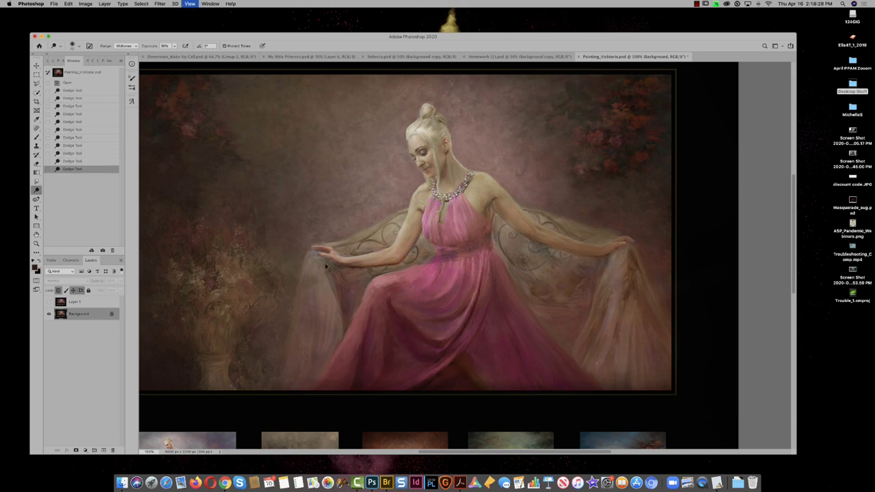
Step: Inspect the woman's necklace and shoulders up close, and revert the painting to its opening snapshot, discarding the dodge strokes
key(super+minus)
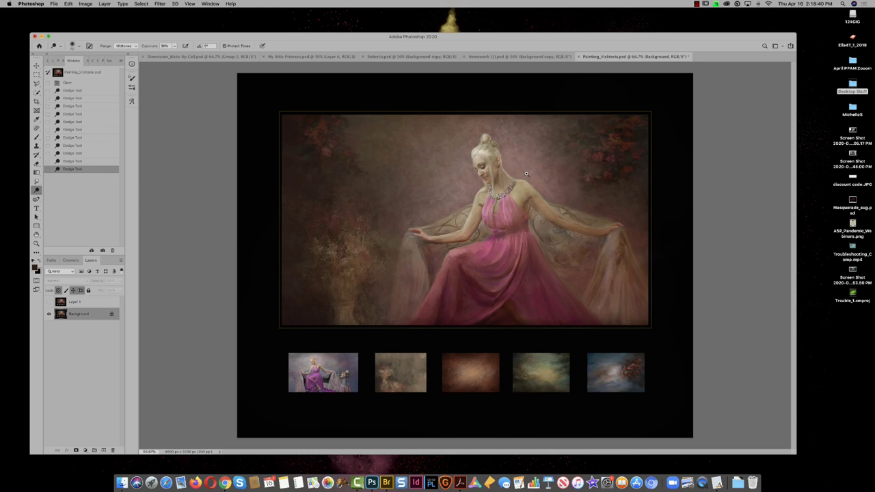
scroll(526, 173, up, 5)
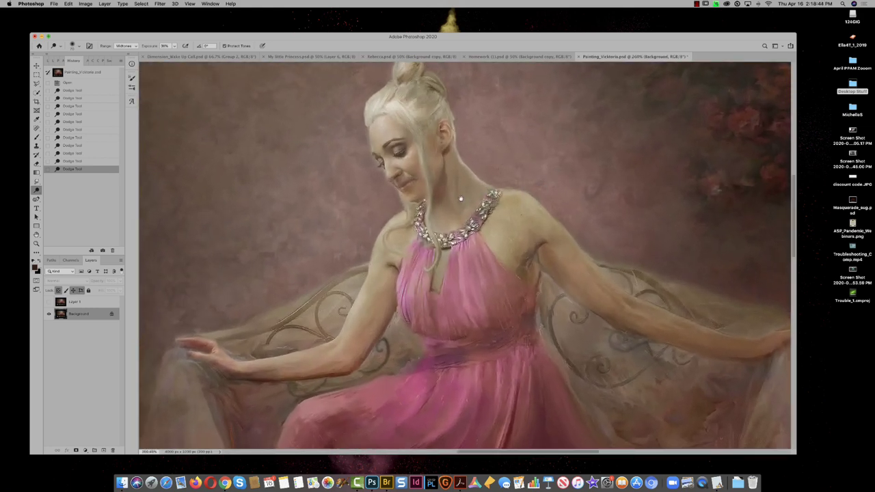
scroll(454, 214, up, 4)
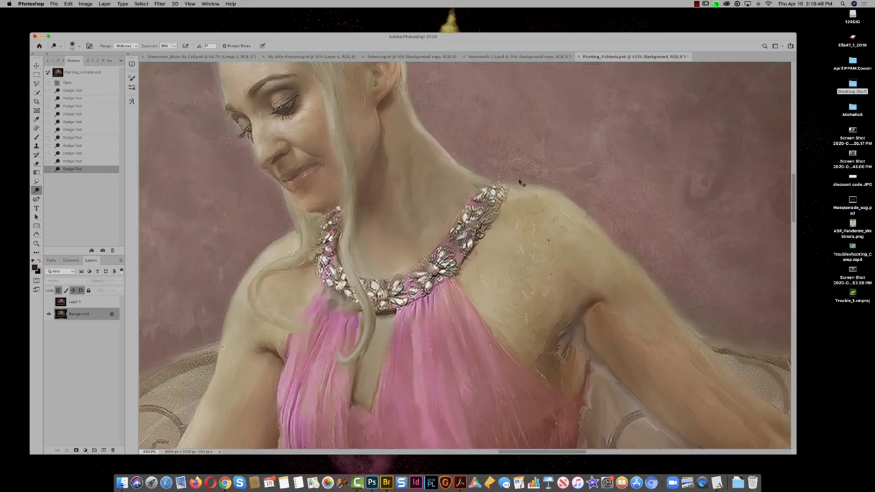
key(s)
key(super+0)
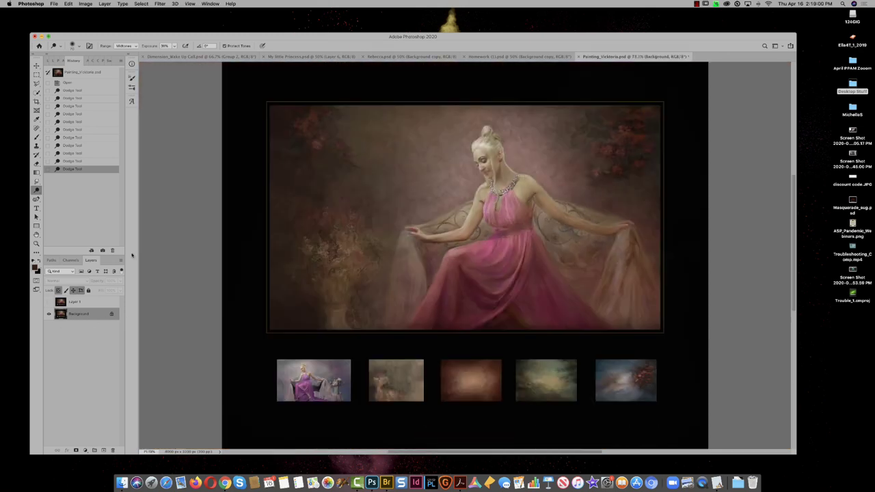
click(81, 74)
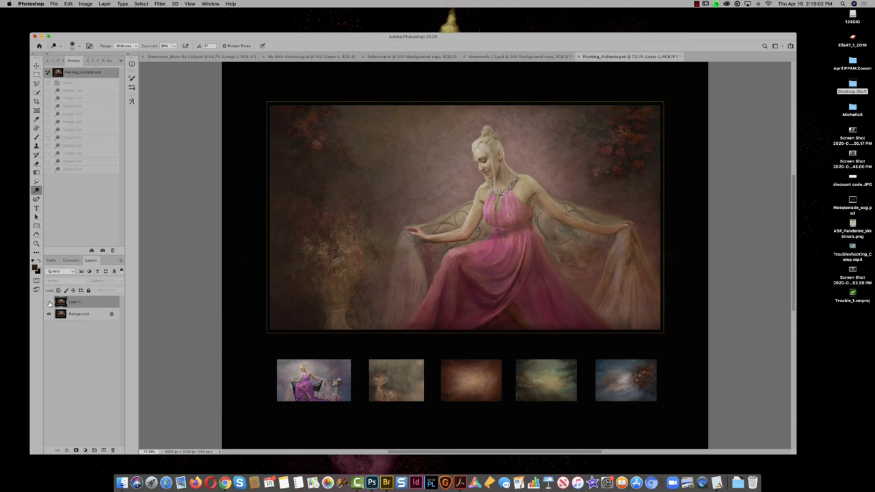
Step: Toggle Layer 1's visibility to compare the reworked version with the Background across the whole pink gown painting
click(48, 301)
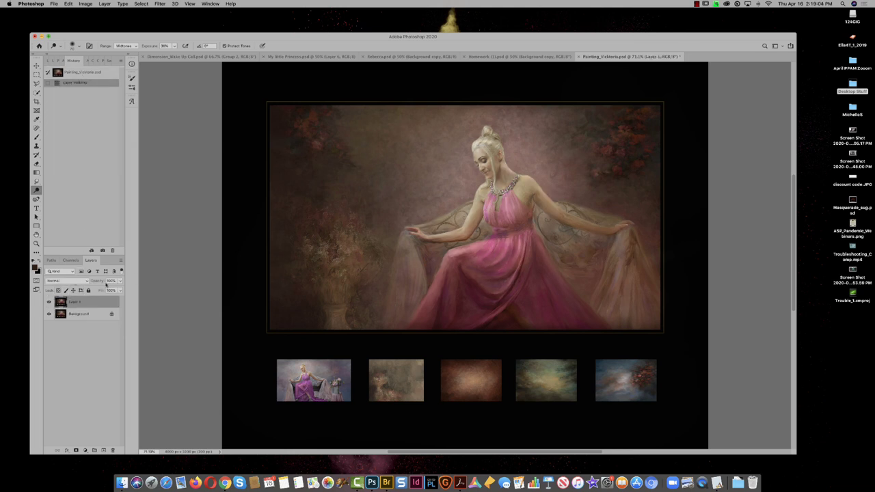
click(48, 302)
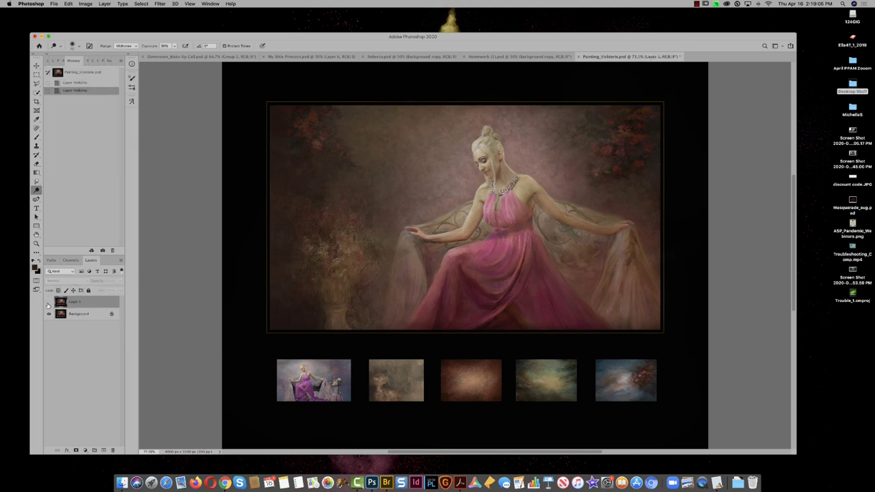
click(48, 303)
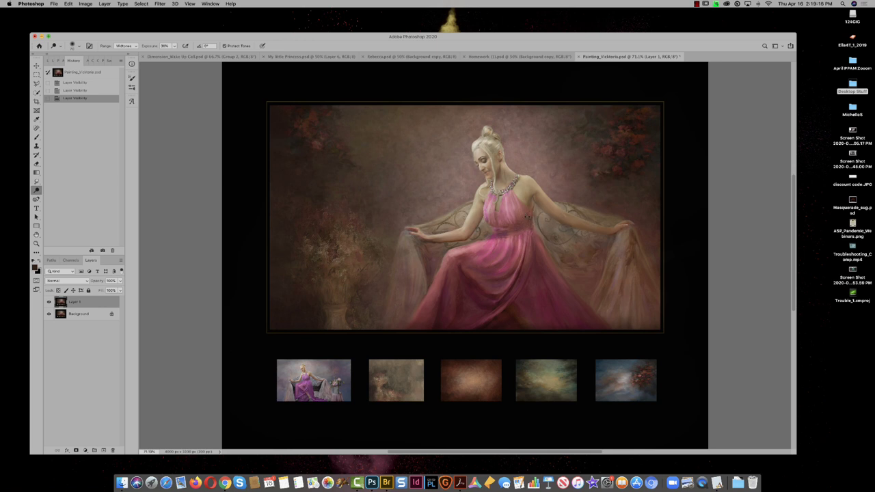
Step: Compare Layer 1 with the Background up close on the woman's face, hair, necklace, shoulders and arms
scroll(524, 179, up, 6)
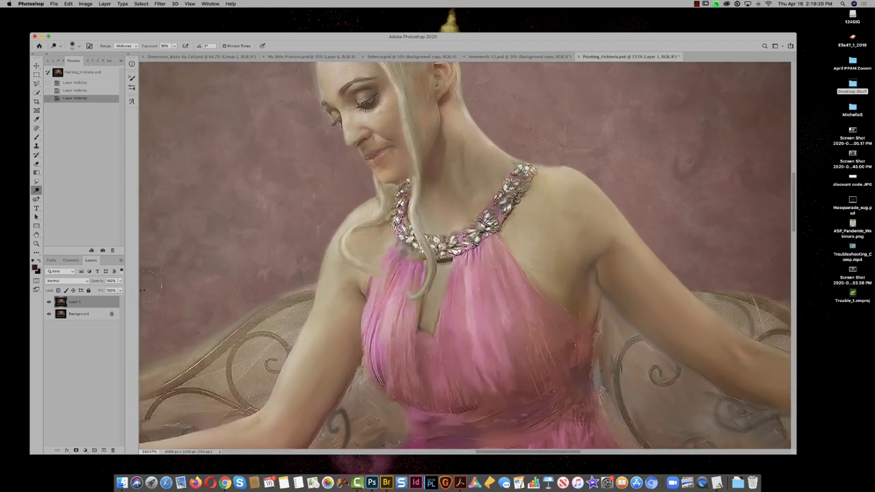
click(47, 302)
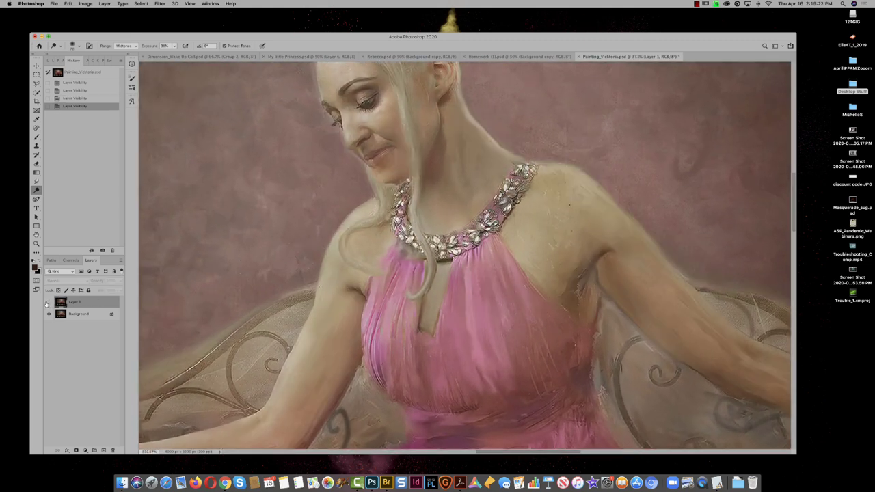
click(47, 302)
scroll(320, 285, up, 5)
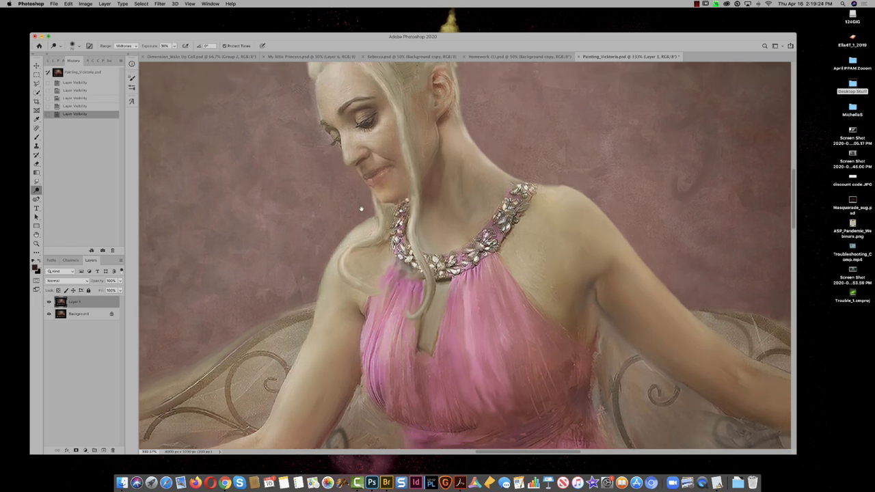
click(49, 303)
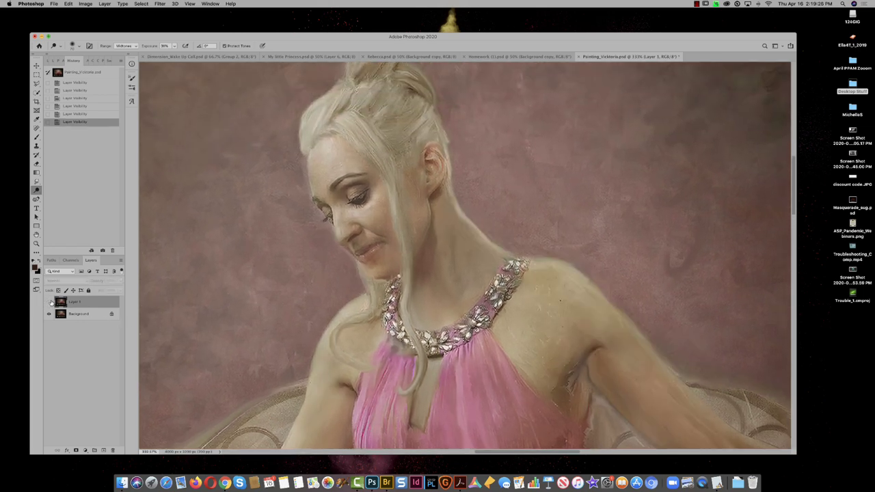
click(48, 302)
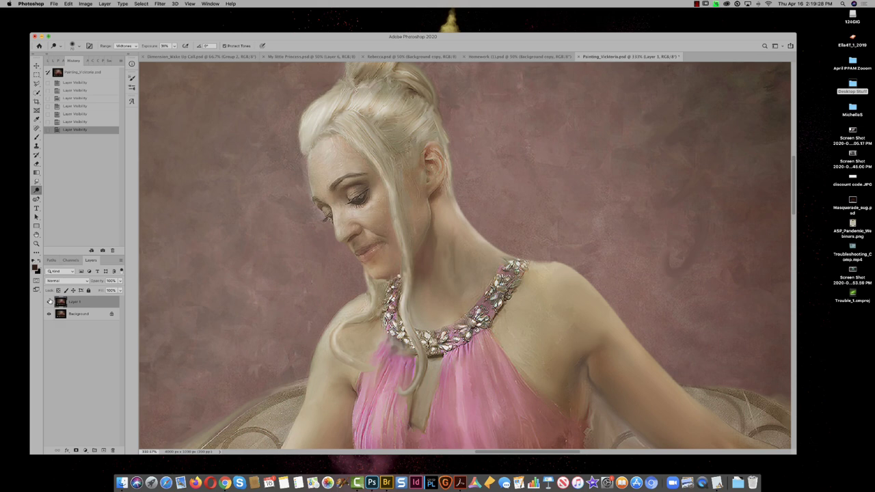
Step: Compare both versions once more at full view, and close Painting_Vicktoria.psd without saving the changes
key(super+0)
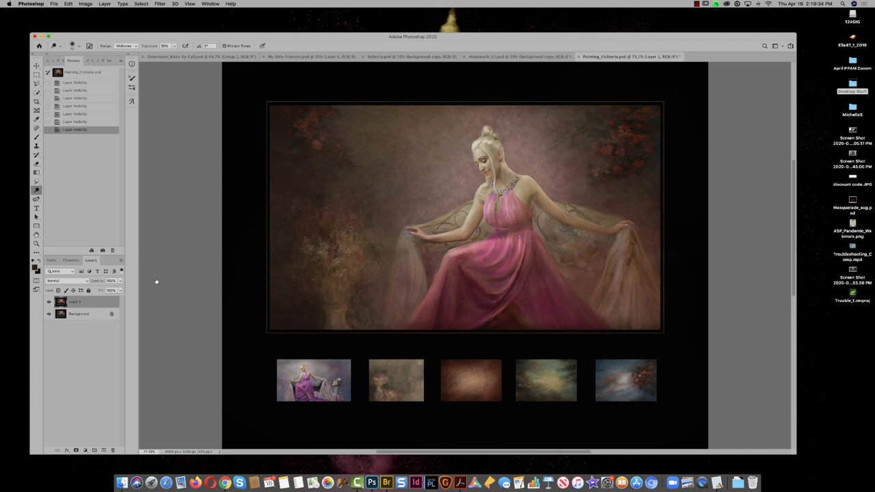
click(49, 302)
click(48, 303)
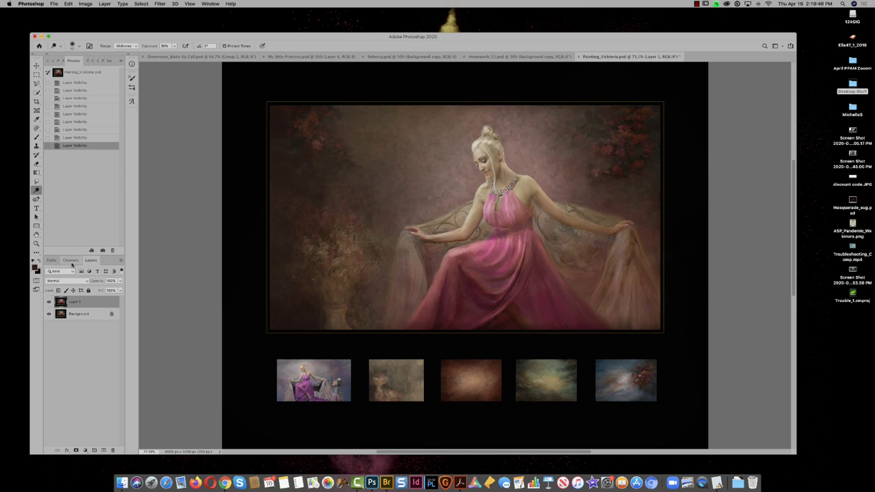
key(super+w)
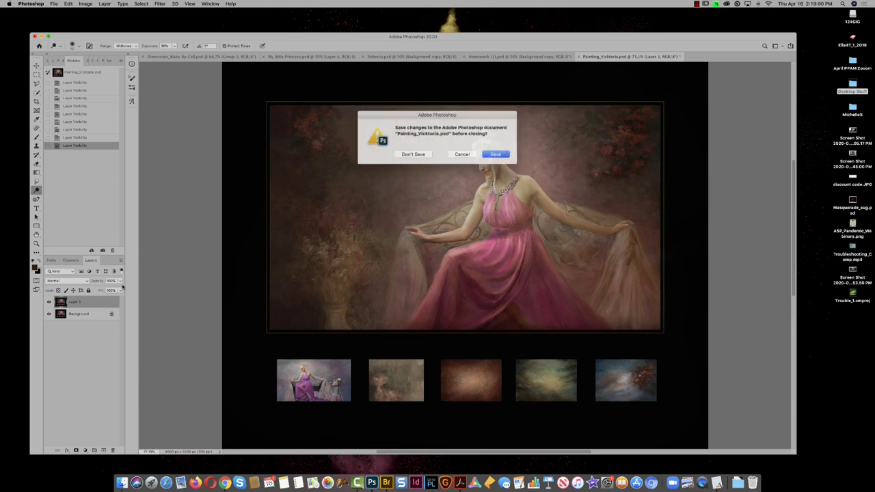
click(413, 153)
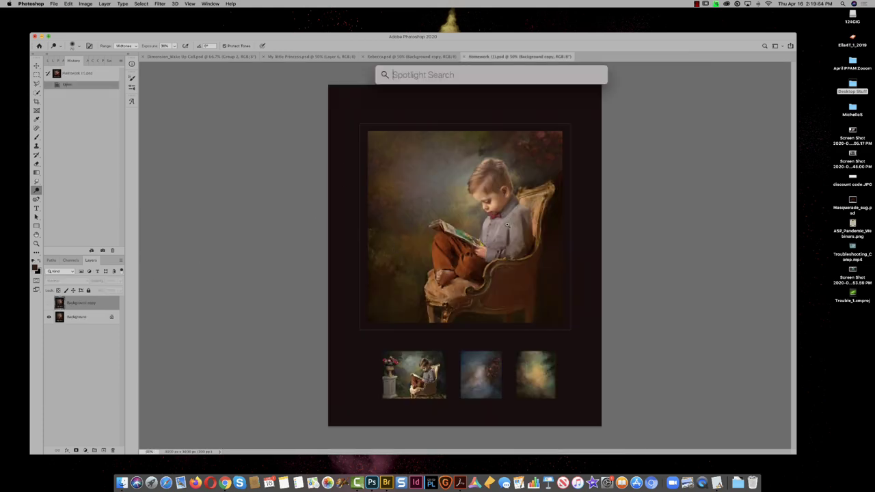
Step: Retouch small spots beside the chair's front leg with the Clone Stamp on the Background layer of Homework (1).psd
scroll(503, 221, up, 5)
scroll(503, 240, up, 3)
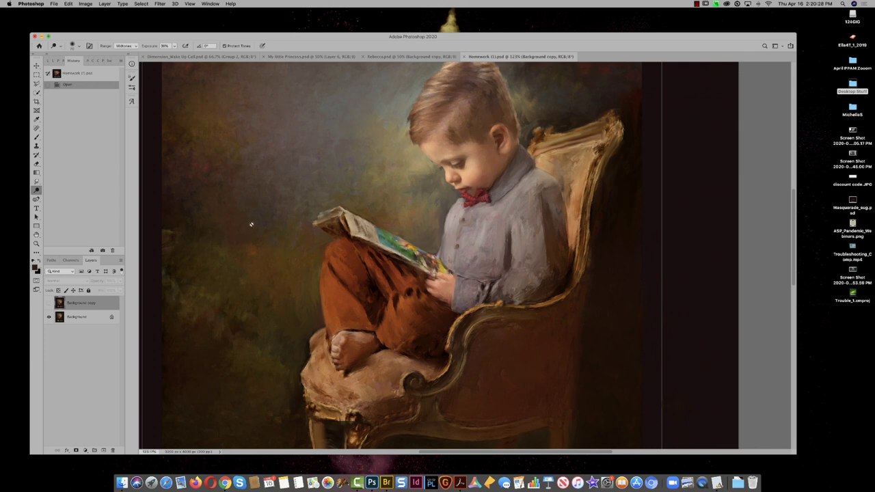
click(95, 316)
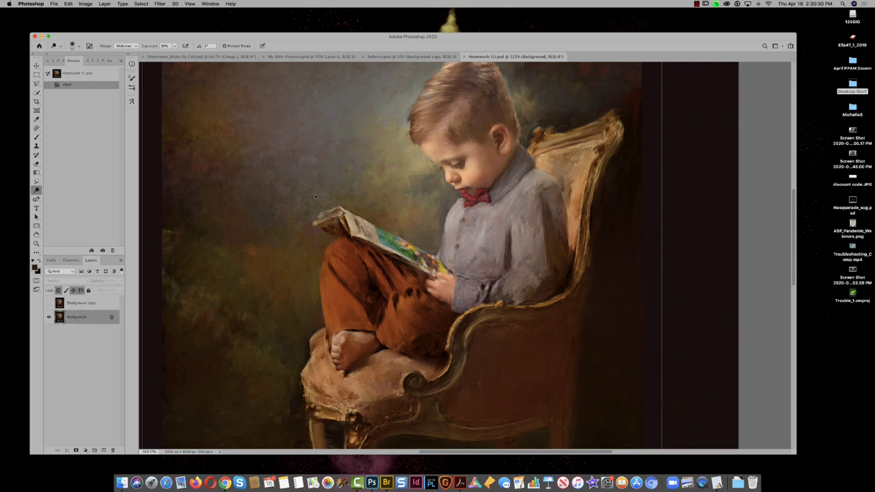
key(super+minus)
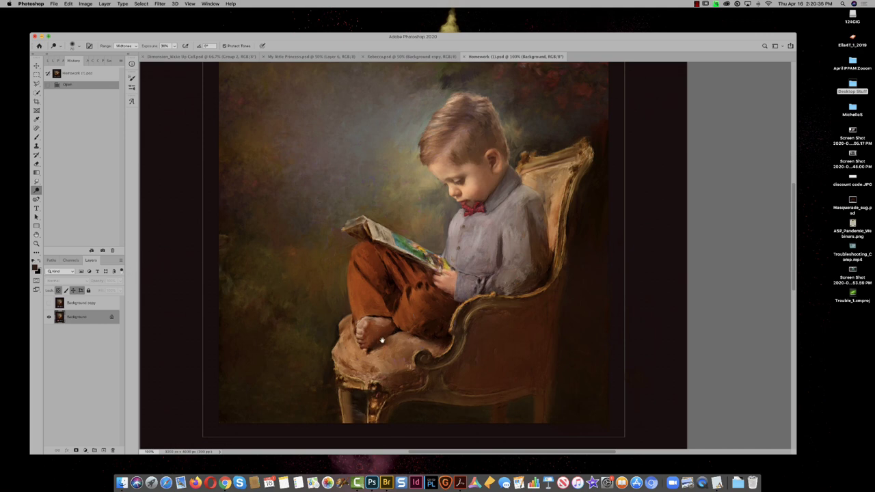
scroll(382, 339, down, 4)
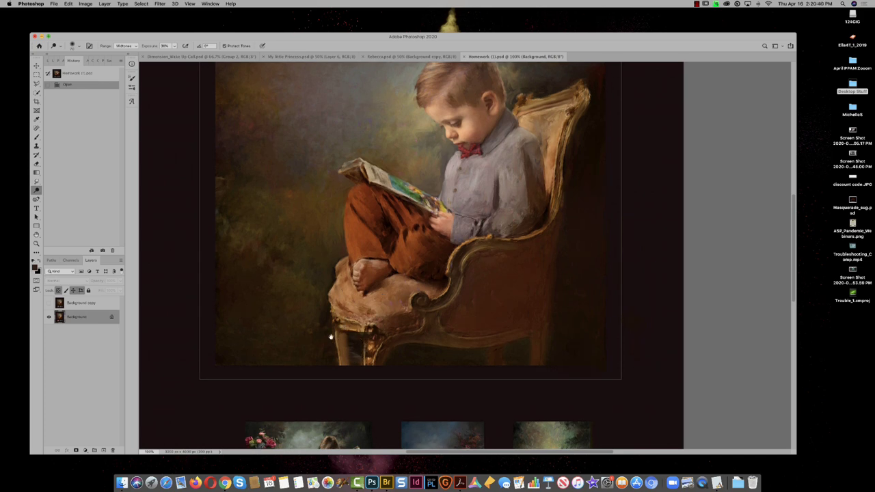
key(s)
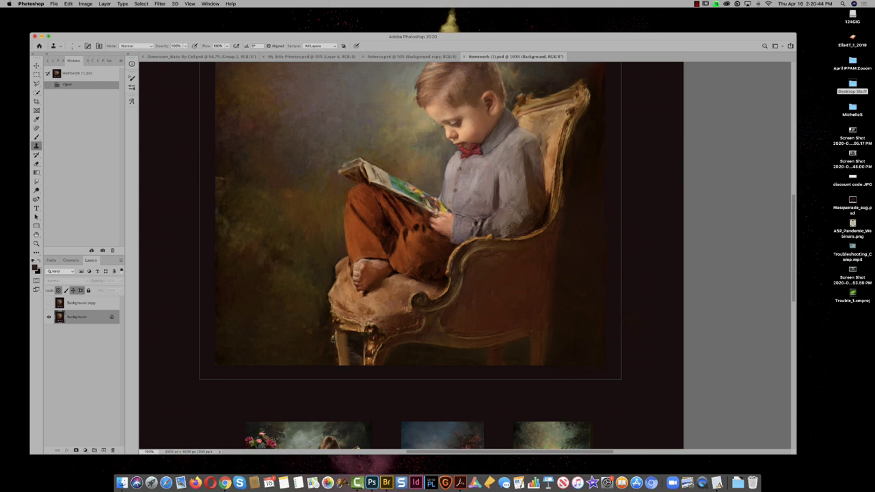
click(332, 338)
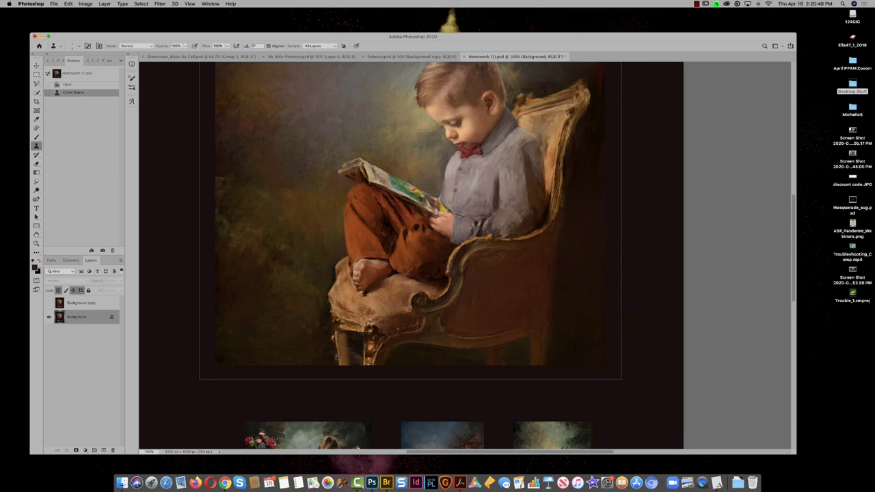
click(338, 357)
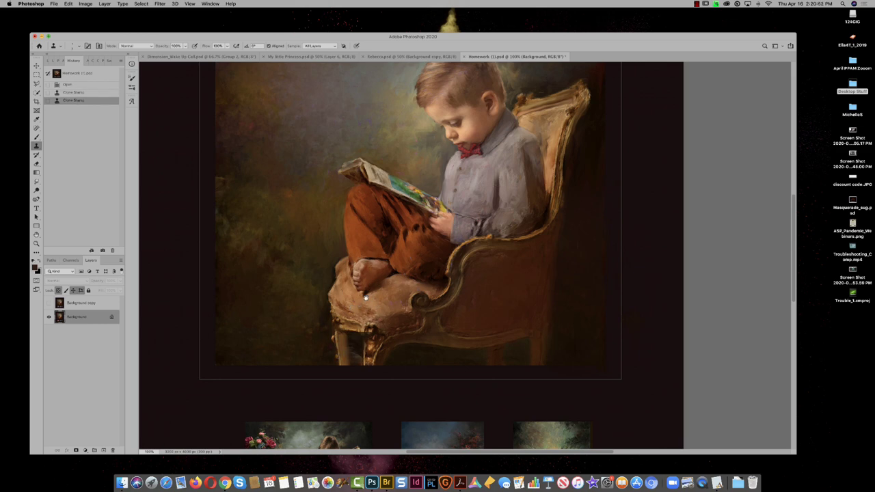
Step: Examine the painted boy, his foot and the chair against the original photo thumbnail below the painting
drag(369, 297, 362, 337)
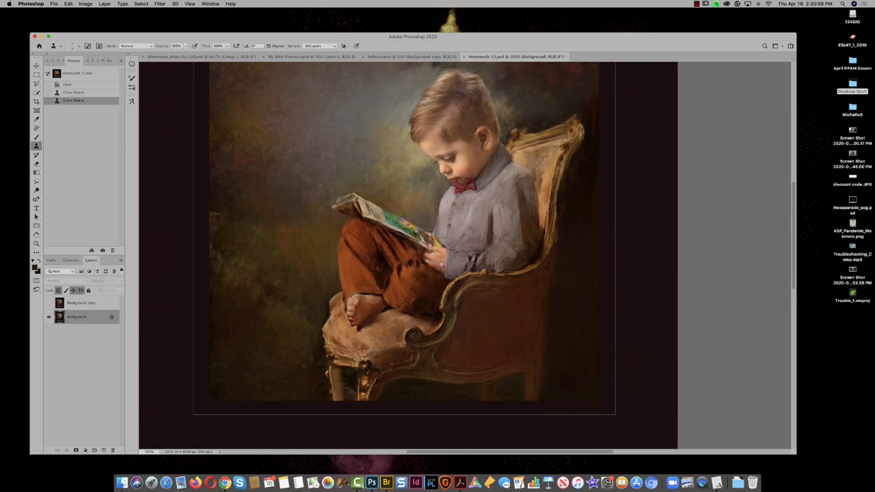
scroll(432, 261, up, 3)
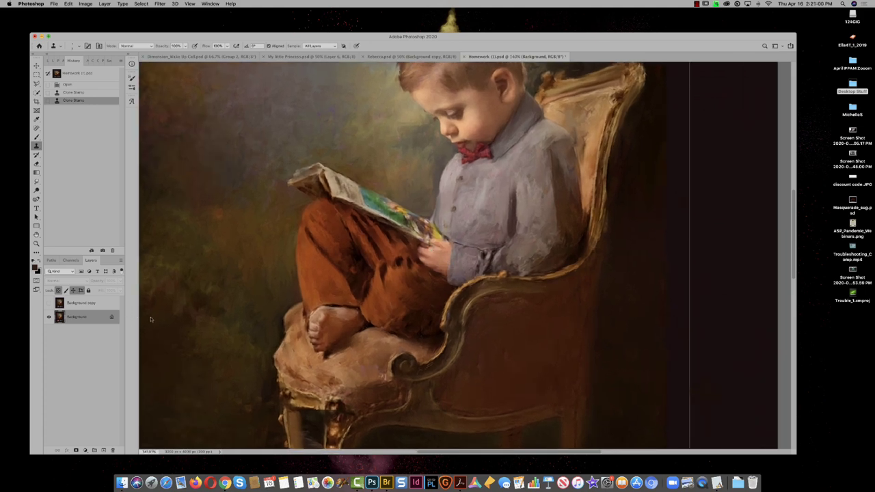
scroll(274, 338, down, 10)
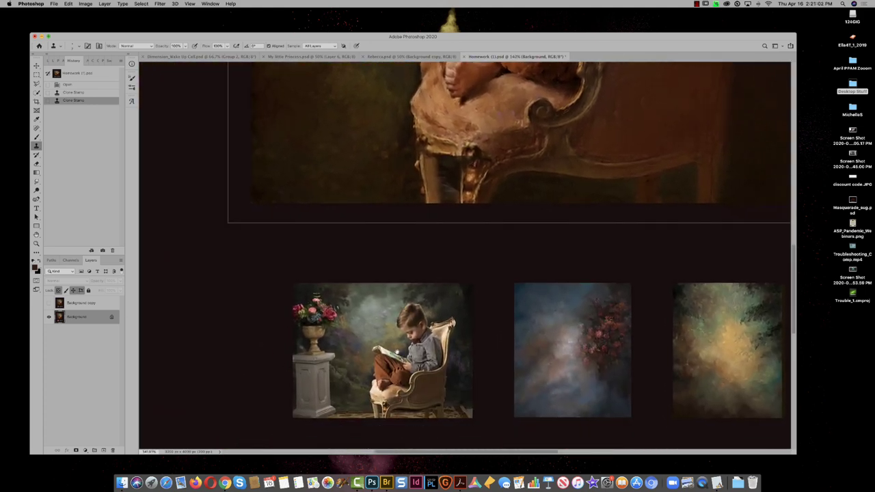
scroll(410, 355, up, 4)
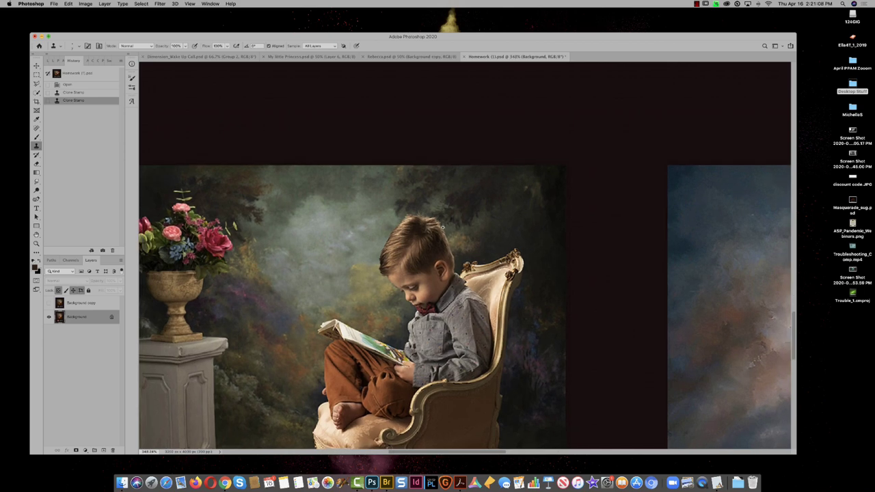
scroll(430, 233, down, 3)
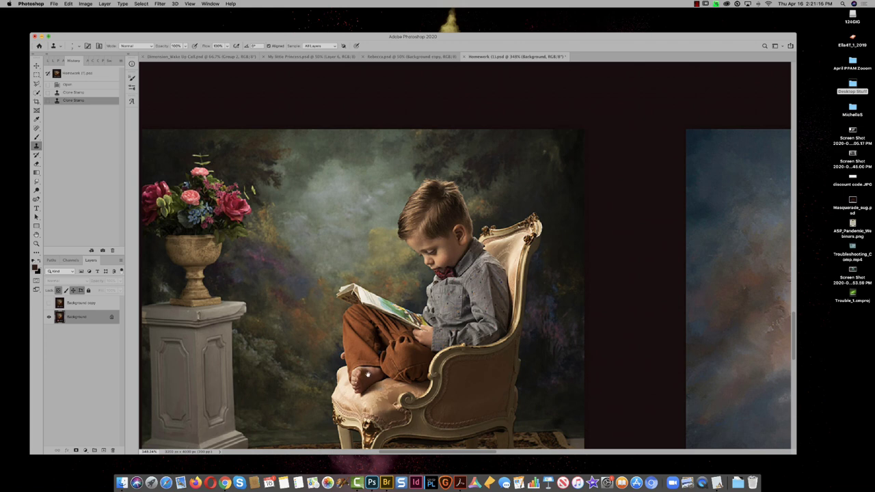
key(super+minus)
key(super+minus)
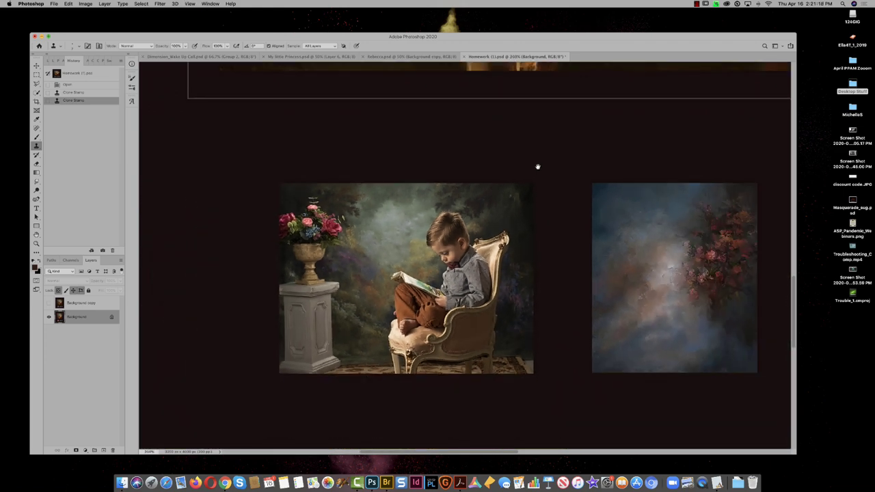
drag(537, 166, 494, 262)
key(super+plus)
key(super+plus)
drag(440, 254, 444, 327)
key(super+minus)
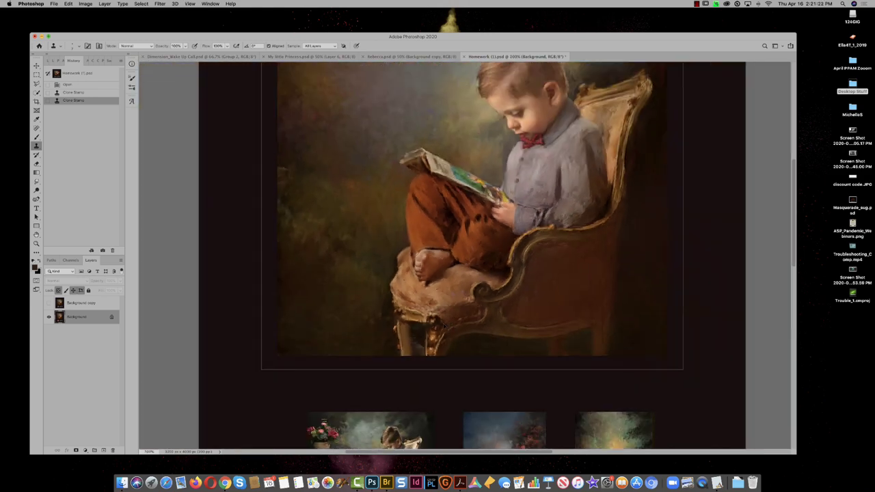
drag(378, 240, 336, 298)
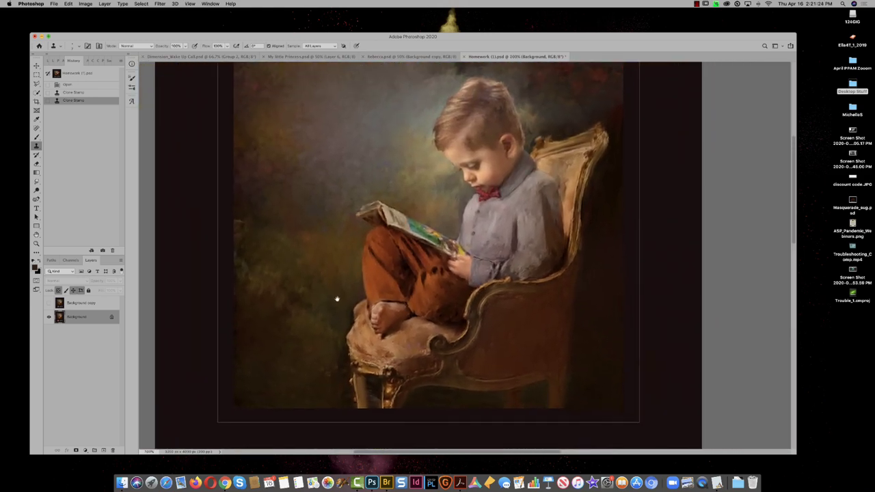
Step: Toggle the Background copy layer to compare the two versions of the boy, book and chair, ending at full view with it shown
click(49, 303)
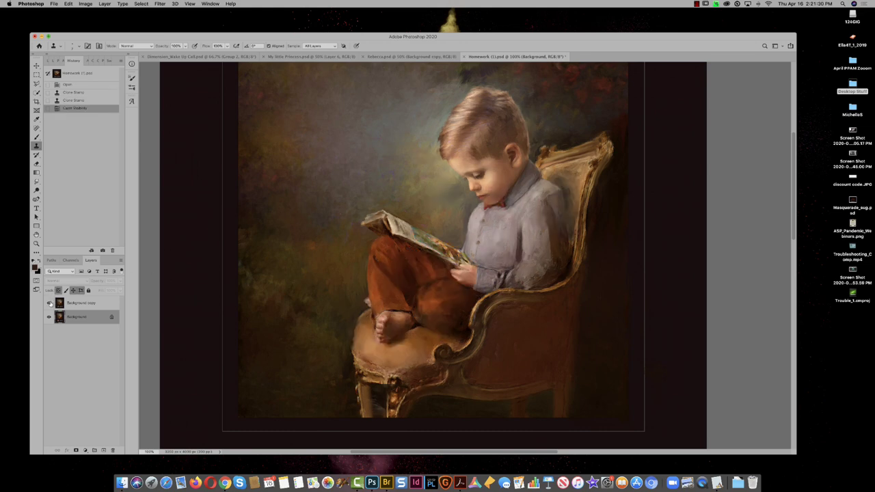
click(48, 302)
click(48, 303)
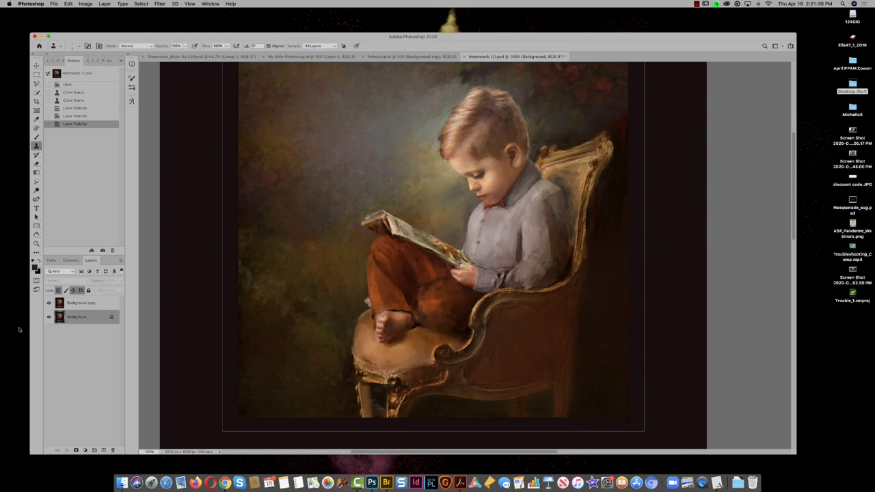
click(47, 304)
click(48, 303)
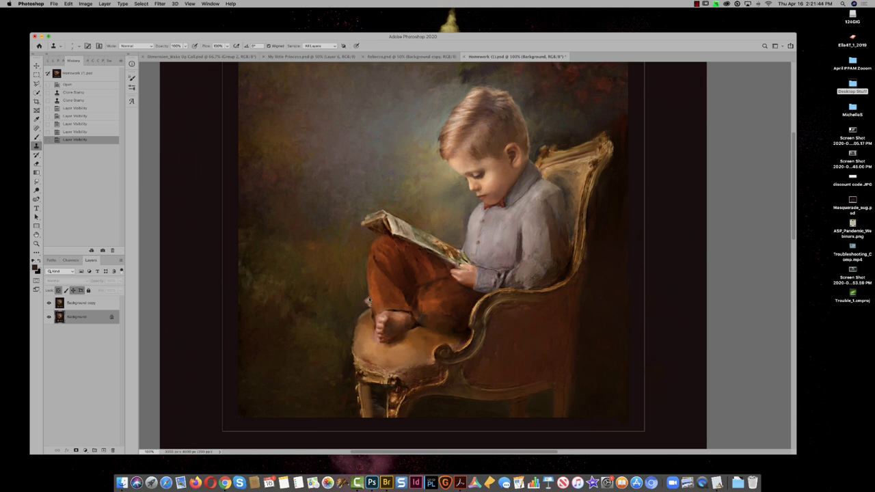
click(48, 303)
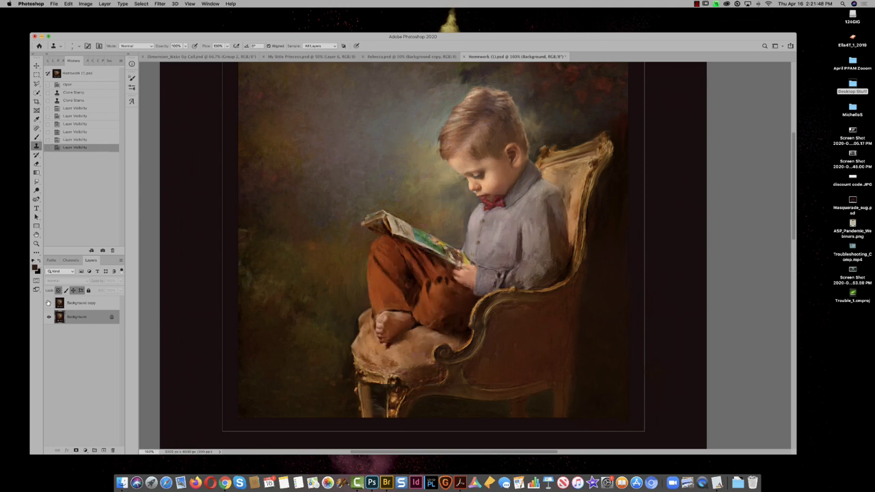
click(49, 302)
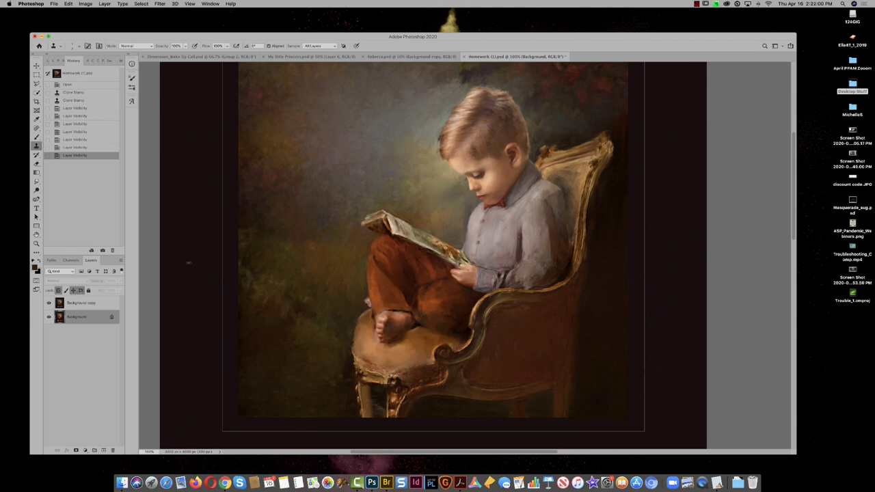
click(49, 303)
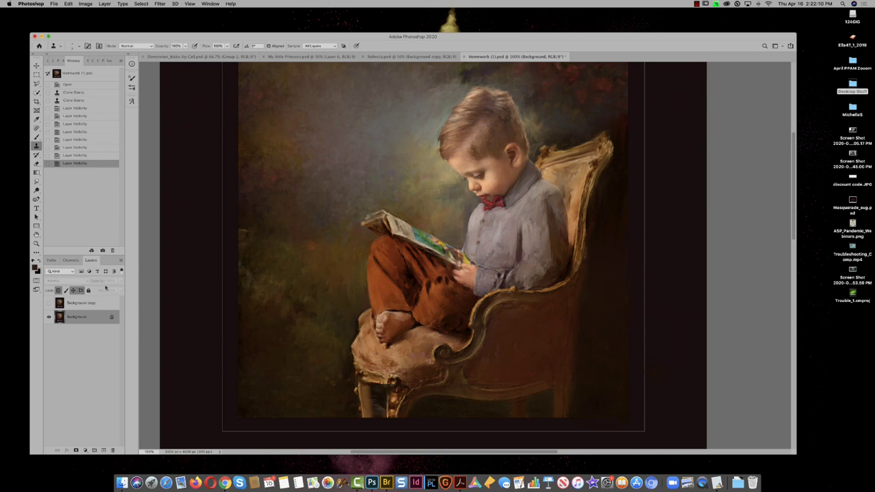
click(49, 304)
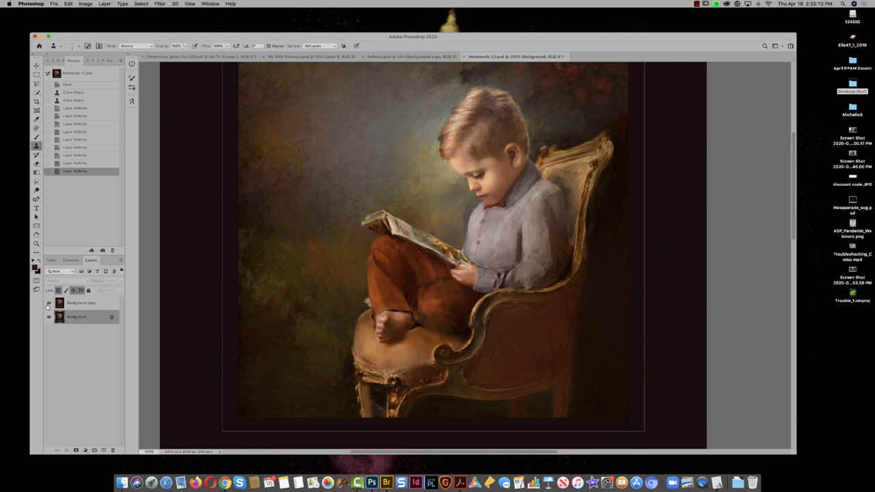
click(48, 303)
key(super+0)
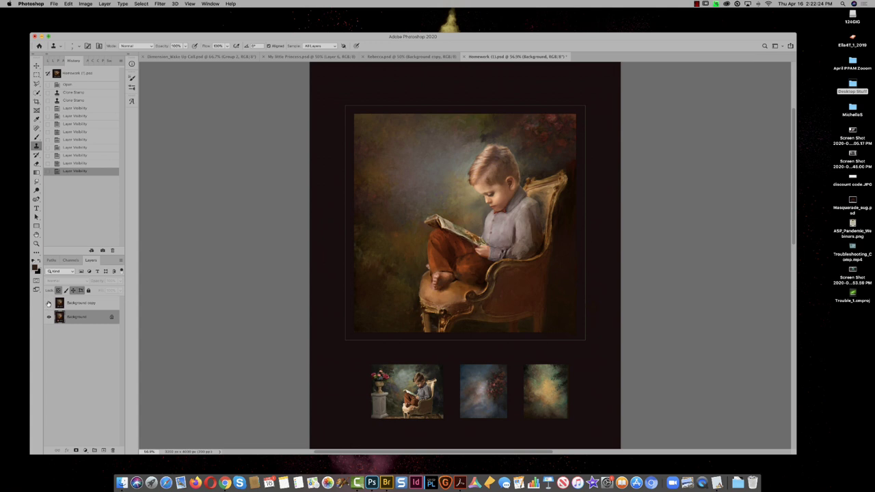
Step: Restore Homework (1).psd to its opening state with the Background copy layer shown, and close the file without saving
click(88, 73)
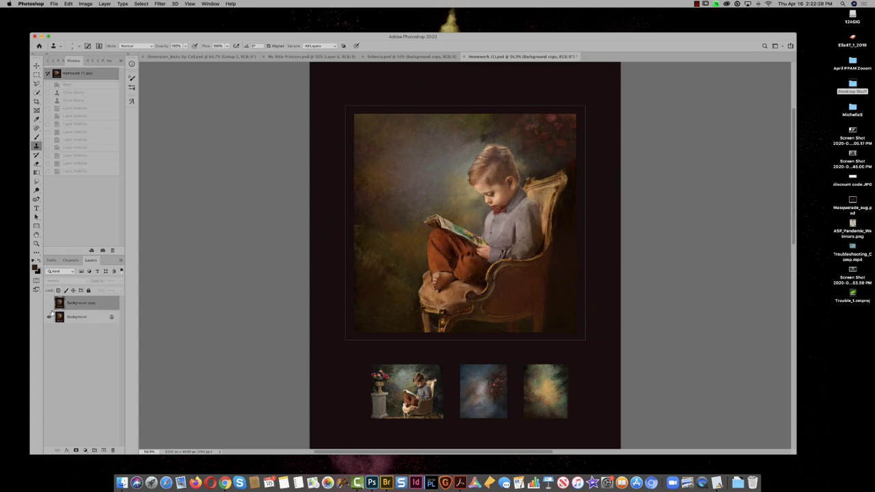
click(48, 303)
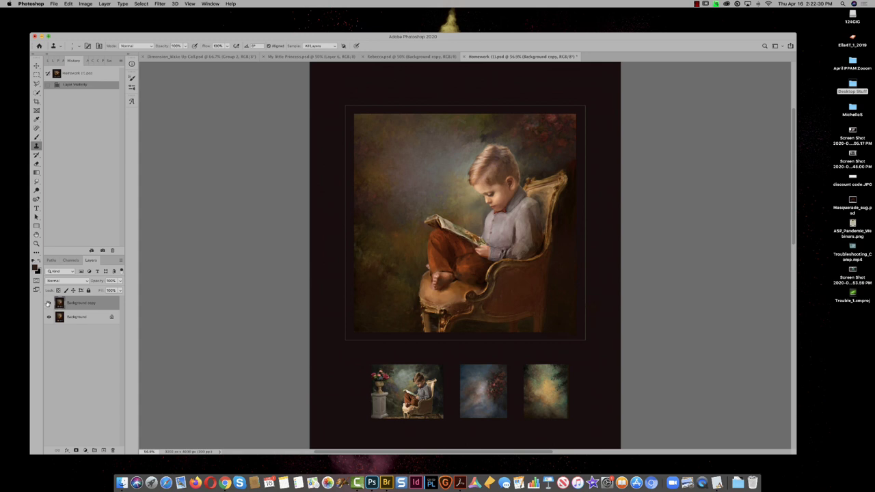
key(super+w)
click(413, 154)
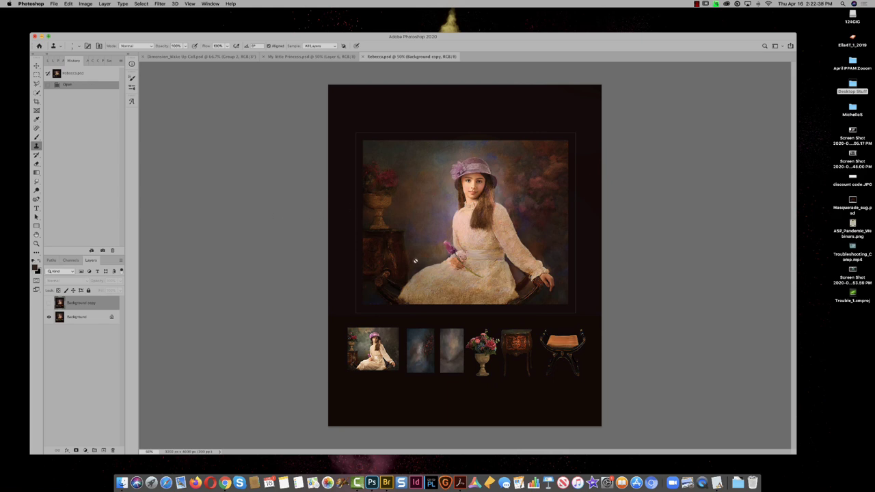
Step: Trace the underside of the girl's sleeve in Rebecca.psd from below her hair to the wrist with a pen path
key(super+space)
drag(478, 190, 390, 240)
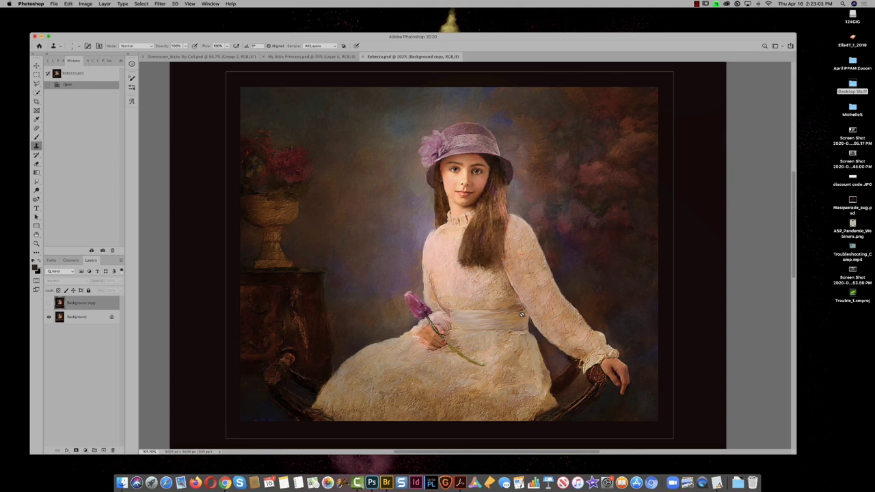
key(p)
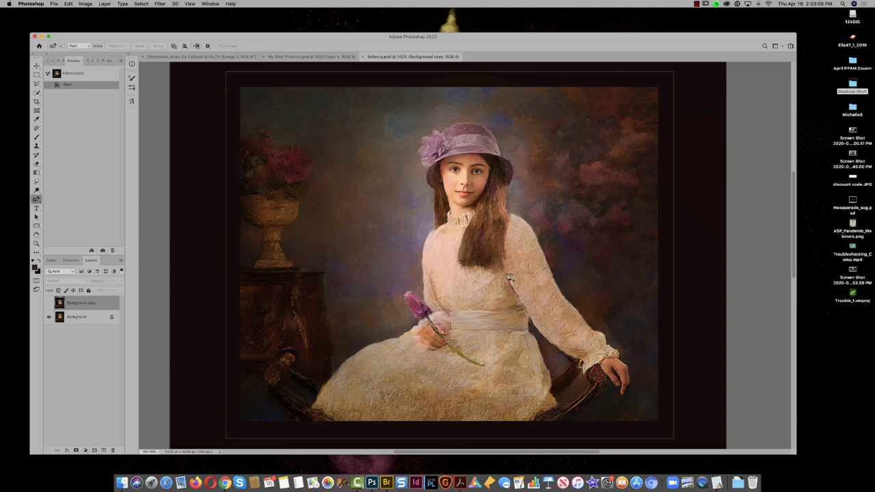
click(508, 276)
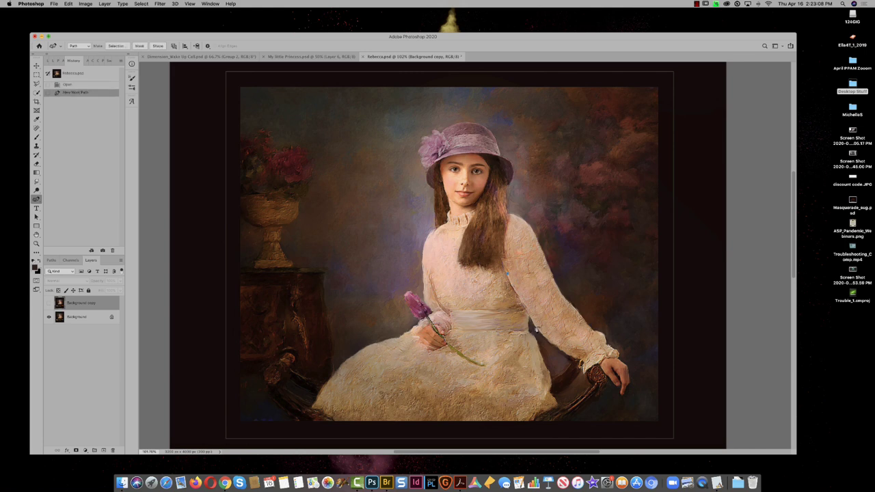
click(534, 328)
key(super+z)
click(582, 363)
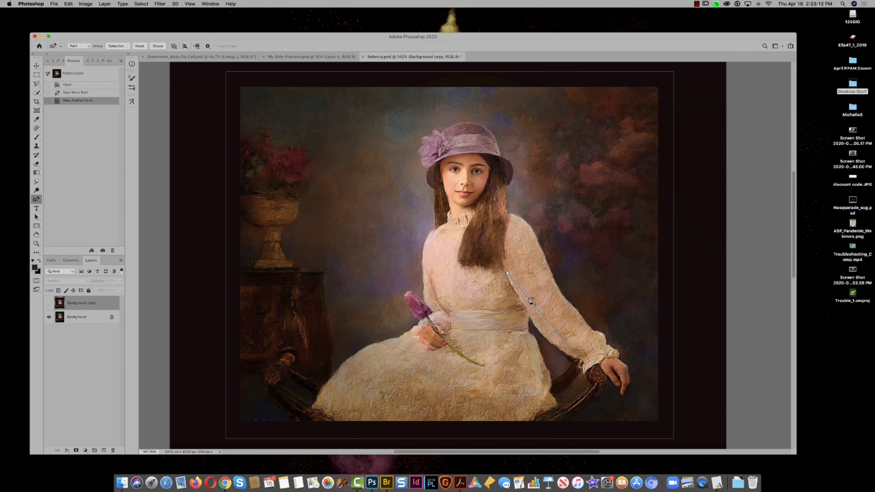
click(522, 304)
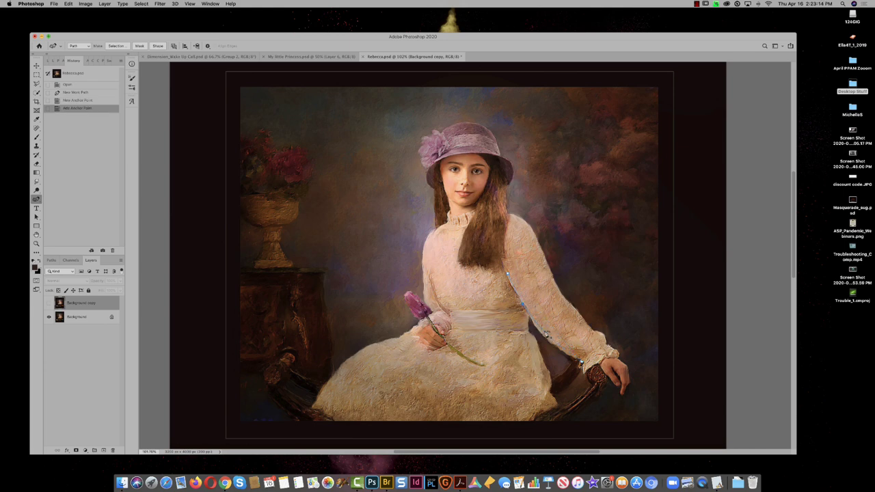
click(542, 338)
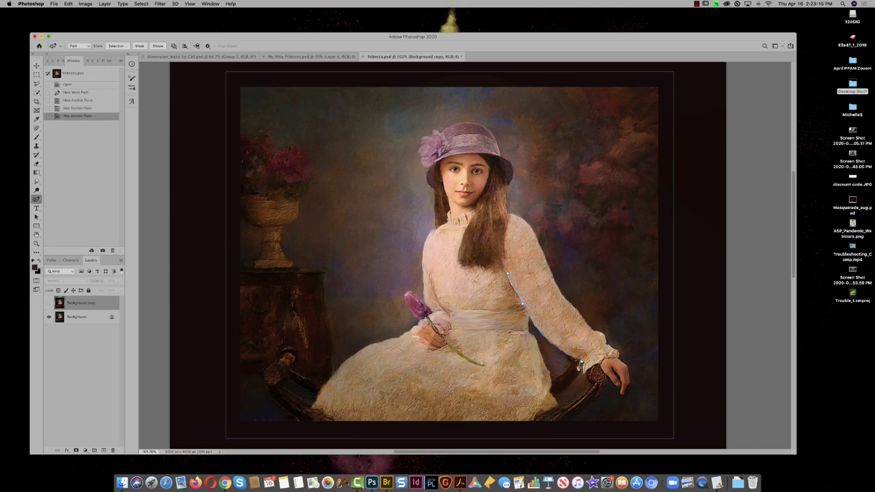
click(583, 366)
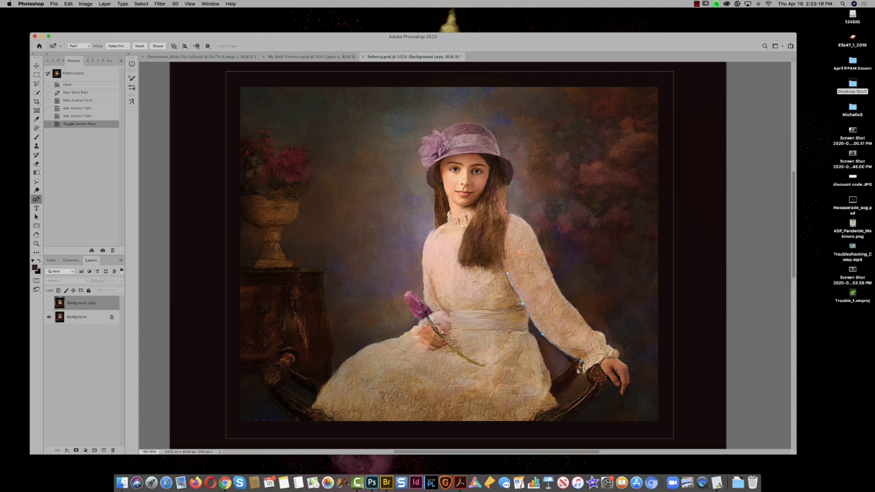
Step: Continue the path along the skirt and up past the waist, close it at its start, and convert it to a selection
click(500, 388)
click(492, 334)
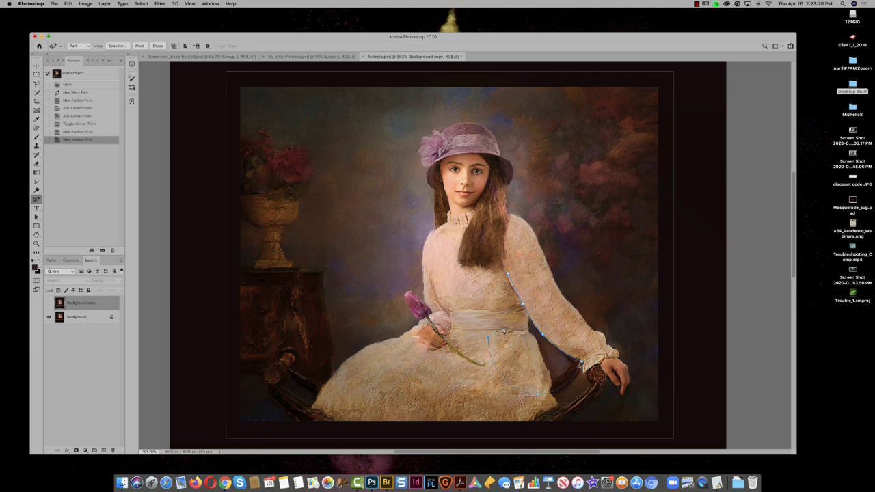
key(super+z)
key(super+shift+z)
key(super+z)
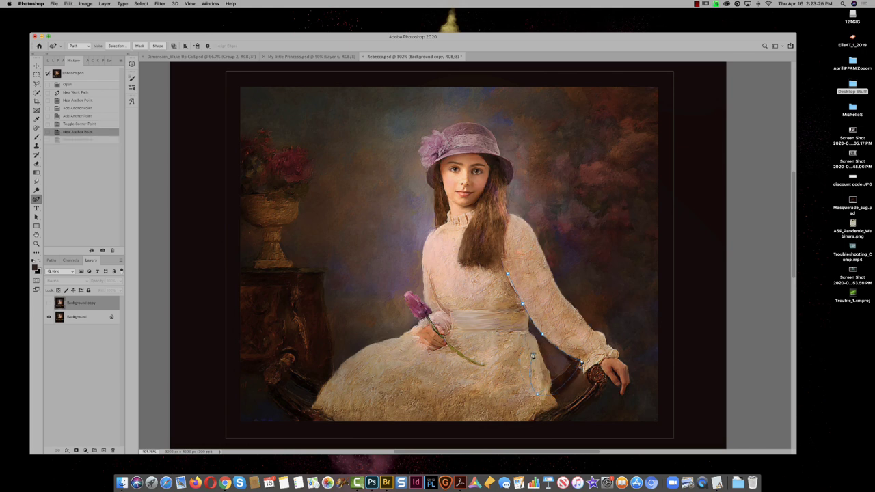
click(527, 336)
click(523, 335)
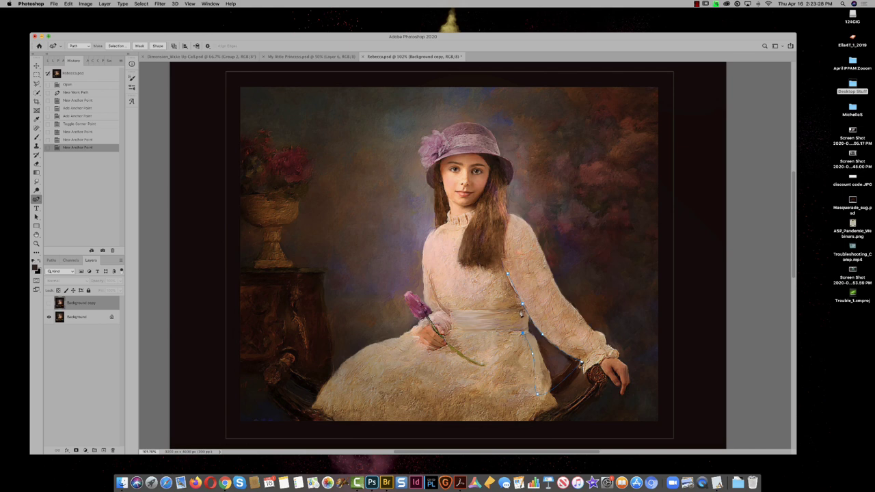
click(529, 315)
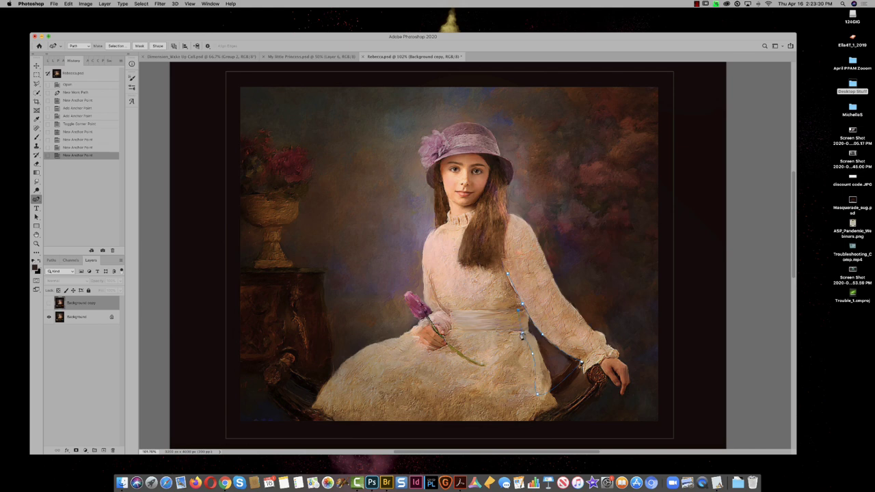
alt+click(523, 335)
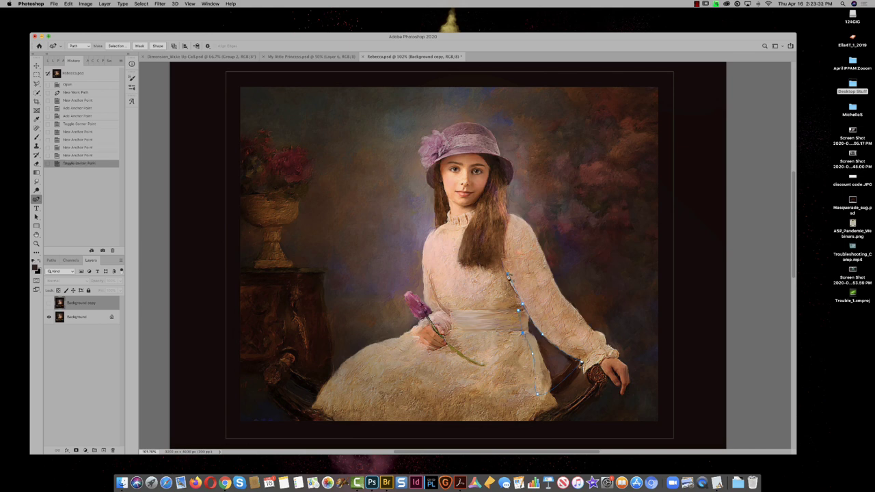
click(508, 276)
key(super+Return)
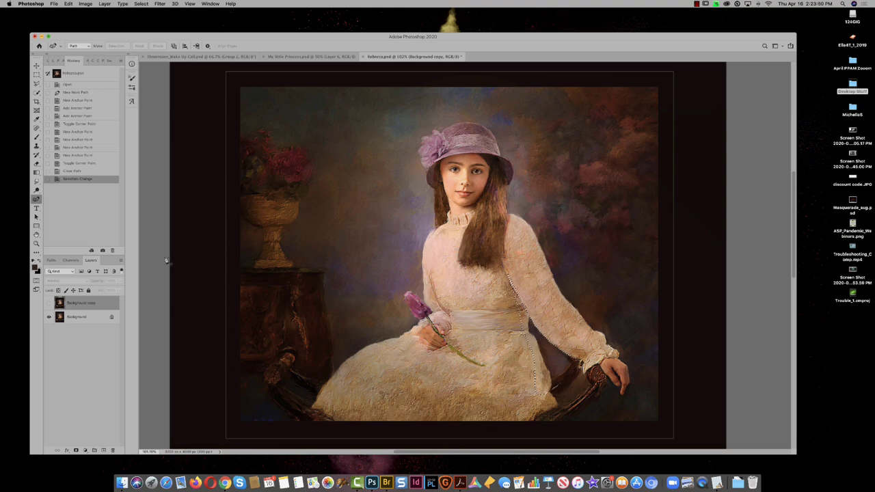
Step: Clear the selection and dab with the Clone Stamp on the Background layer over the cuff beside the flower stem
scroll(428, 324, up, 5)
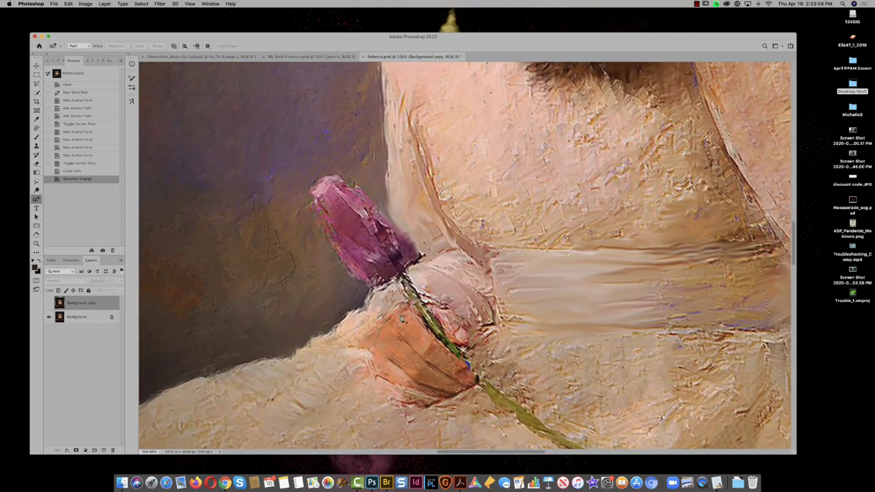
key(s)
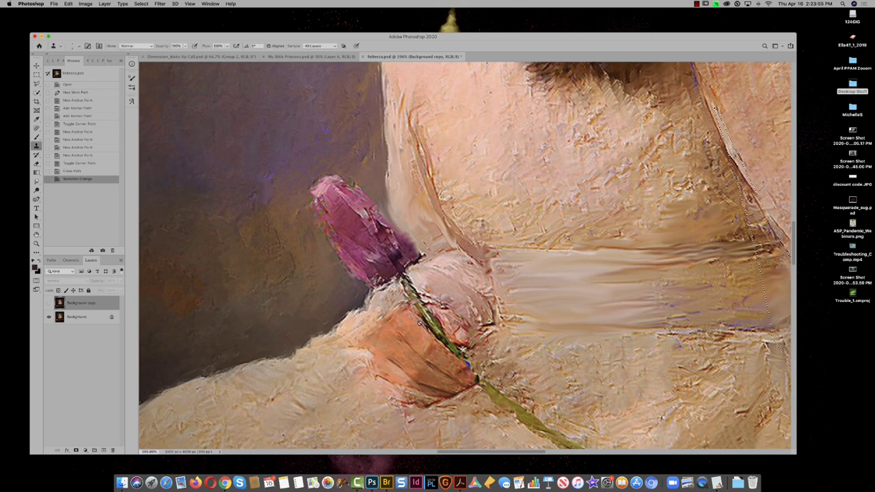
click(92, 319)
key(cmd+d)
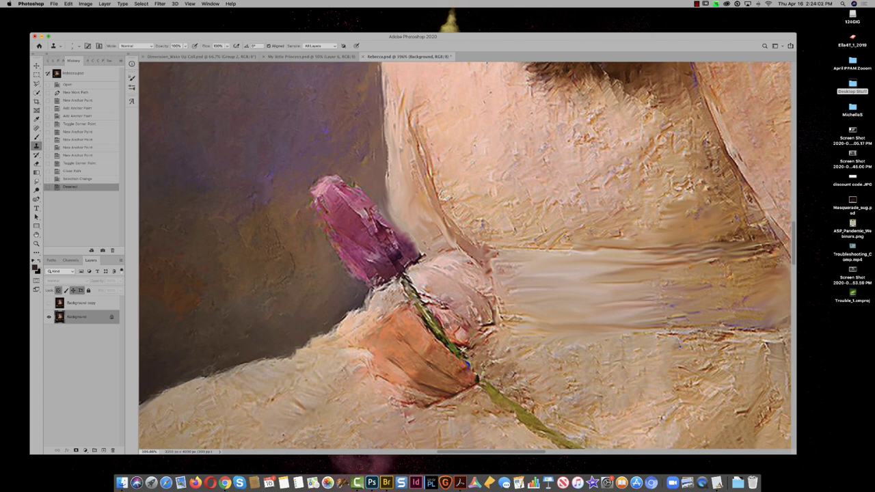
click(444, 320)
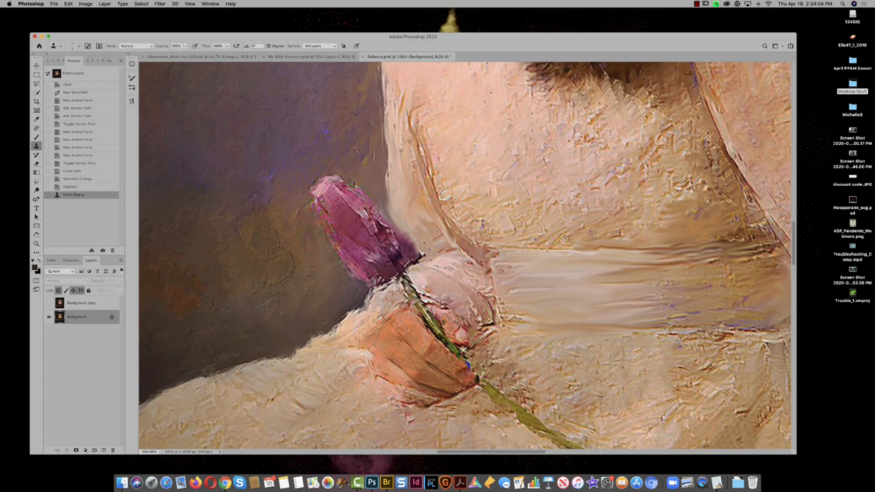
click(445, 322)
click(434, 314)
click(435, 315)
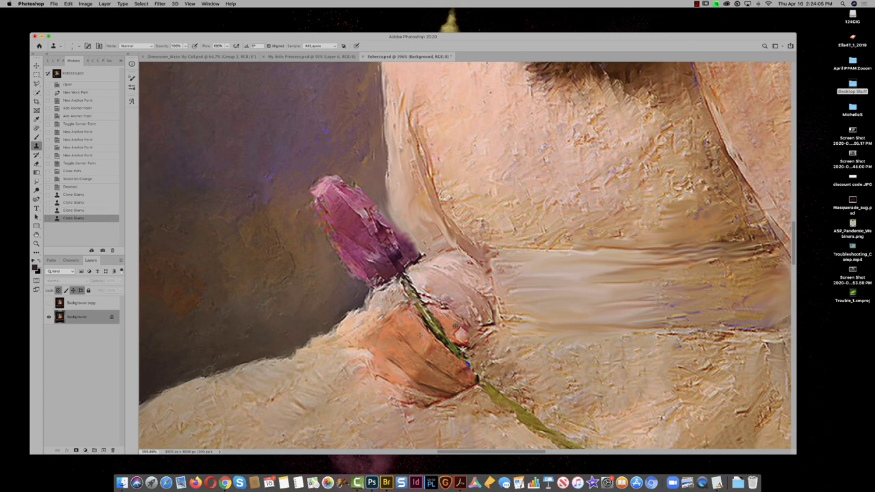
click(445, 318)
click(441, 316)
click(436, 311)
click(438, 316)
click(440, 317)
click(436, 313)
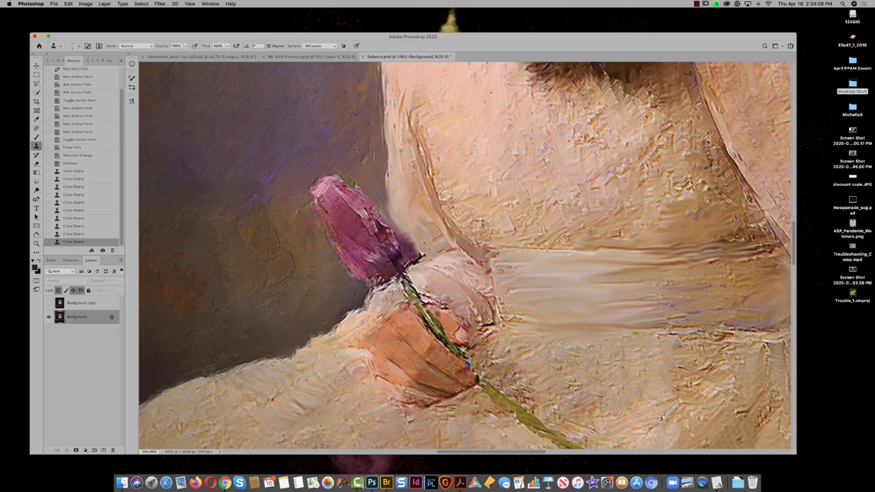
click(455, 325)
click(436, 317)
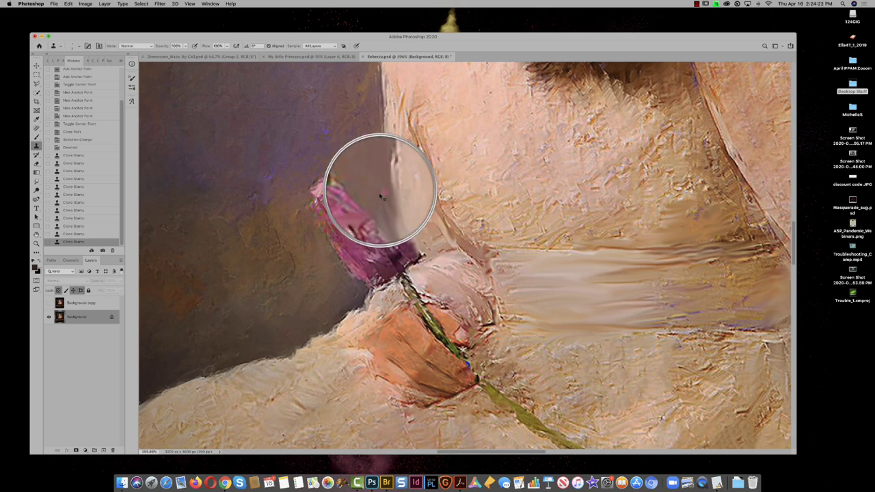
Step: Toggle the Background copy layer to compare the two versions of the flower, hand and waist up close, ending with it shown
mouse_move(420, 243)
mouse_down()
mouse_move(390, 196)
mouse_move(396, 200)
mouse_move(371, 205)
mouse_move(410, 253)
mouse_up()
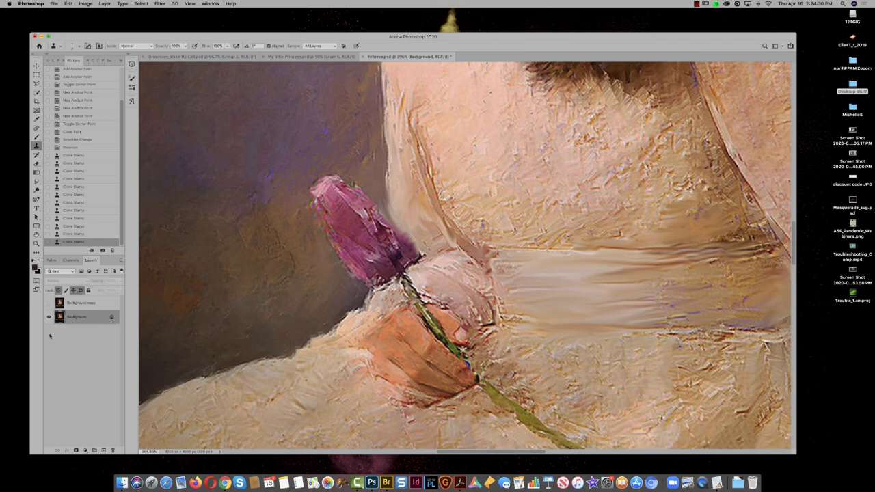
click(52, 303)
click(52, 303)
click(49, 301)
click(48, 305)
click(48, 303)
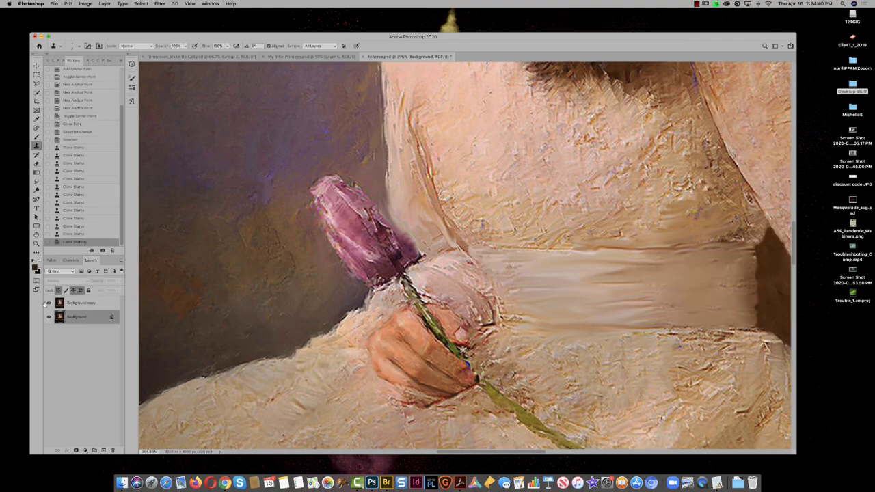
Step: Revert Rebecca.psd to its opening snapshot in the history
key(super+minus)
key(super+minus)
key(super+minus)
key(super+minus)
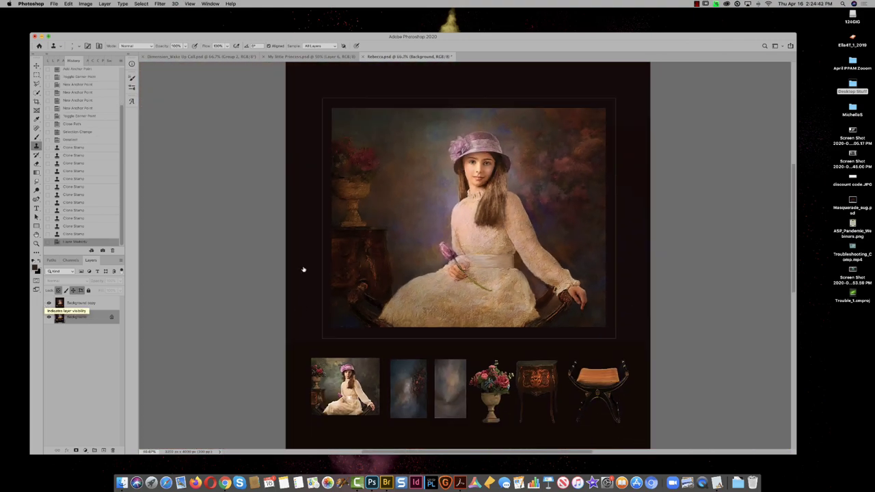
scroll(123, 136, up, 1)
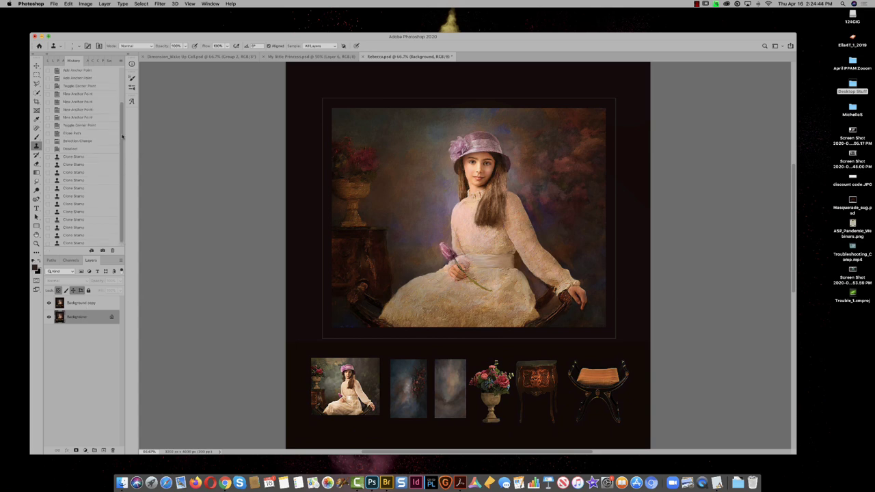
scroll(123, 136, up, 5)
click(72, 73)
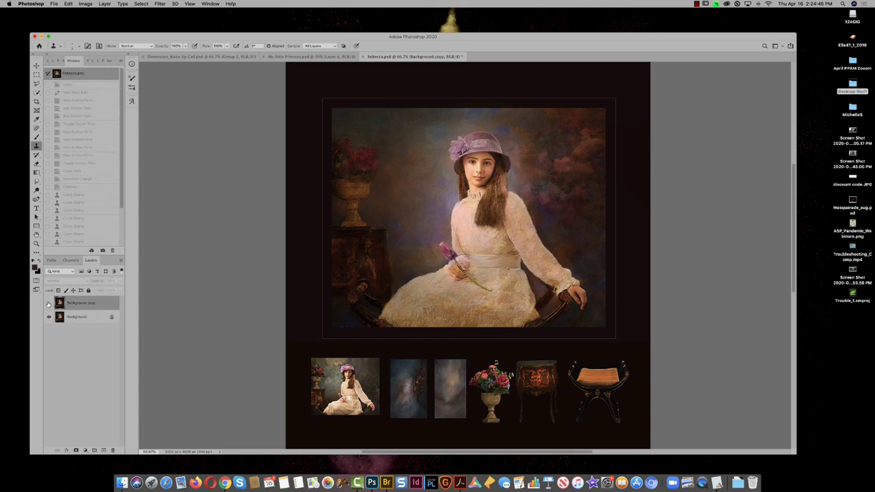
Step: Toggle the Background copy layer to compare both versions of the seated girl at full view, and close Rebecca.psd without saving
click(48, 302)
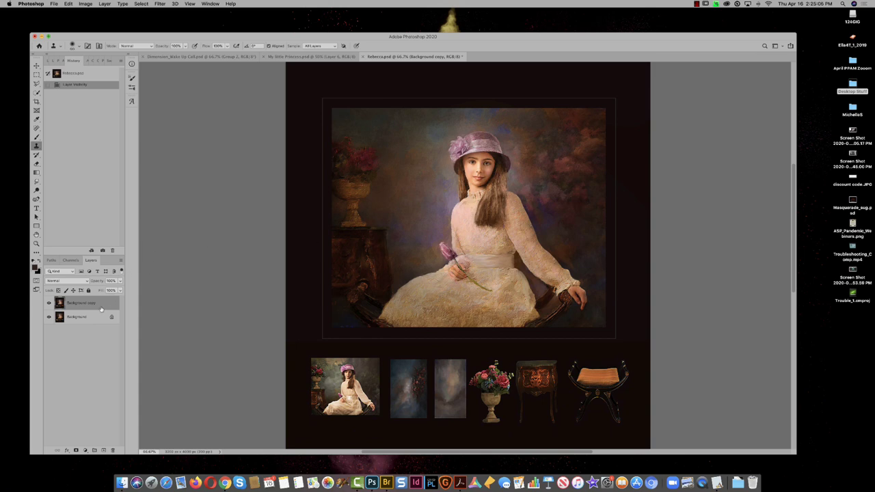
click(49, 303)
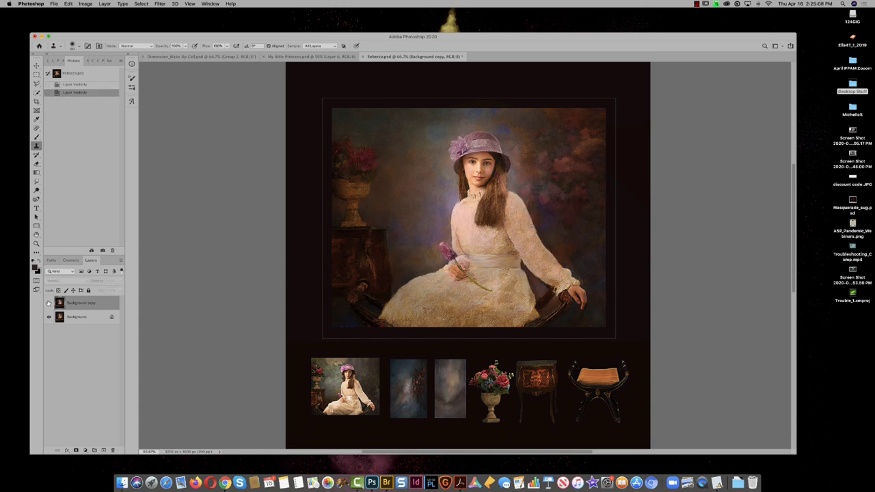
click(49, 303)
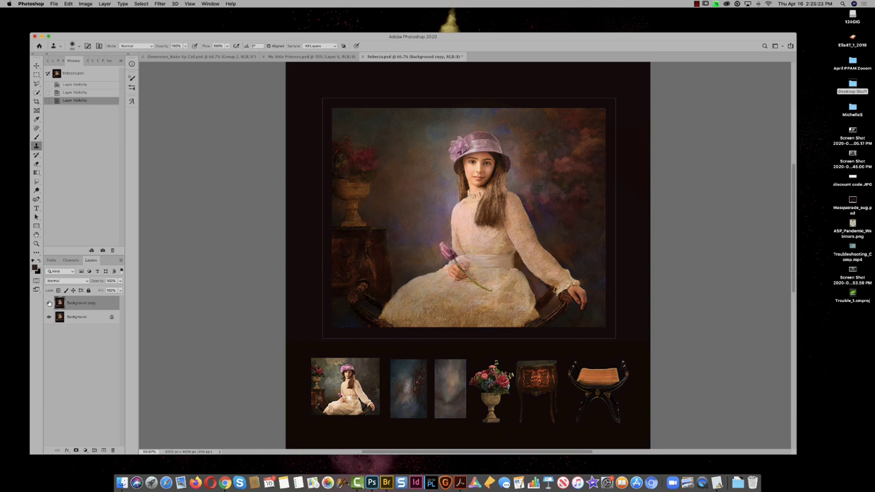
click(49, 303)
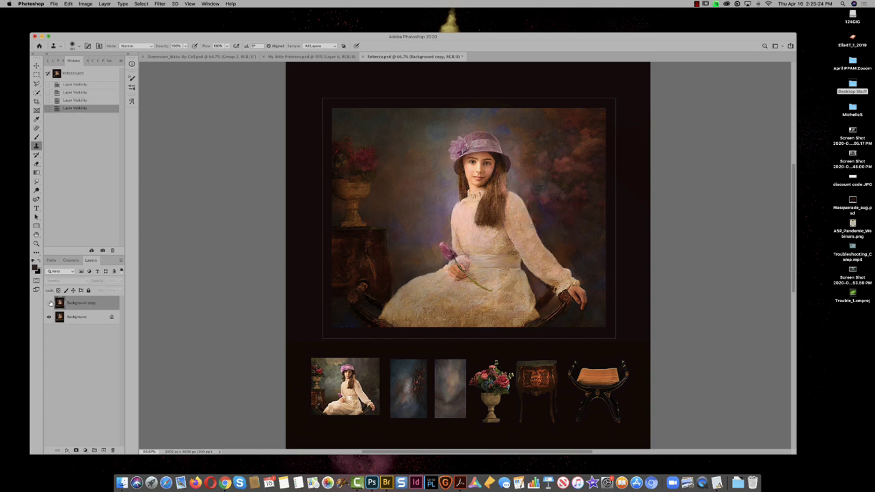
click(49, 303)
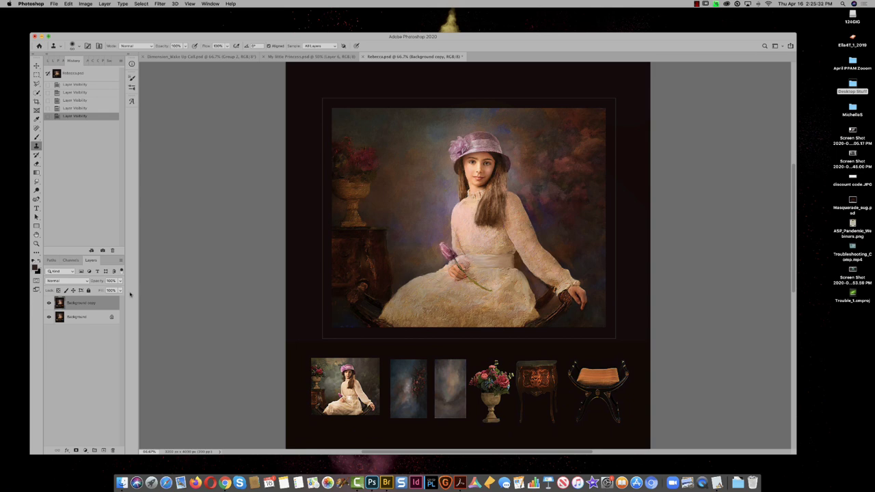
key(super+w)
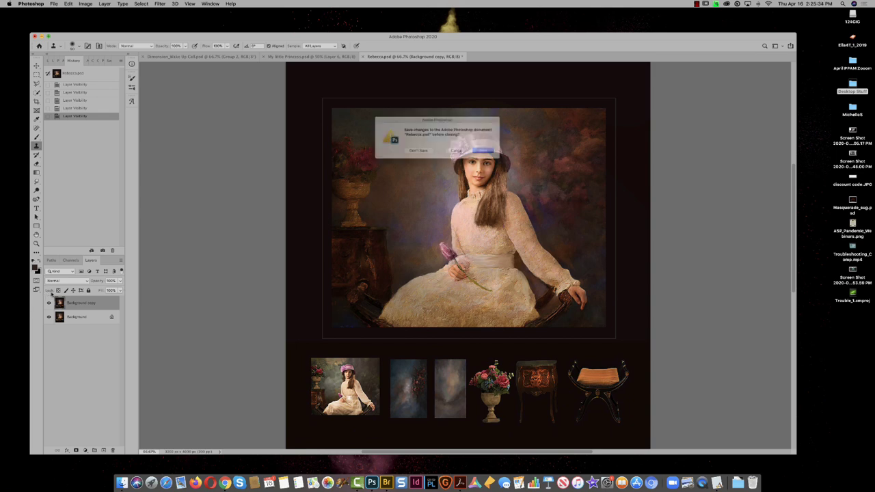
click(425, 154)
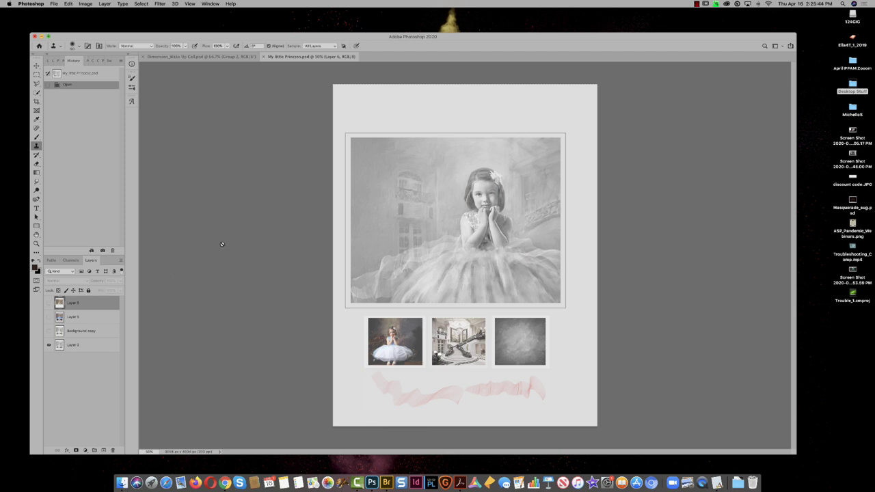
Step: Select the large portrait area inside the frame and darken it on the bottom layer with Levels, raising the black input level to 79
key(m)
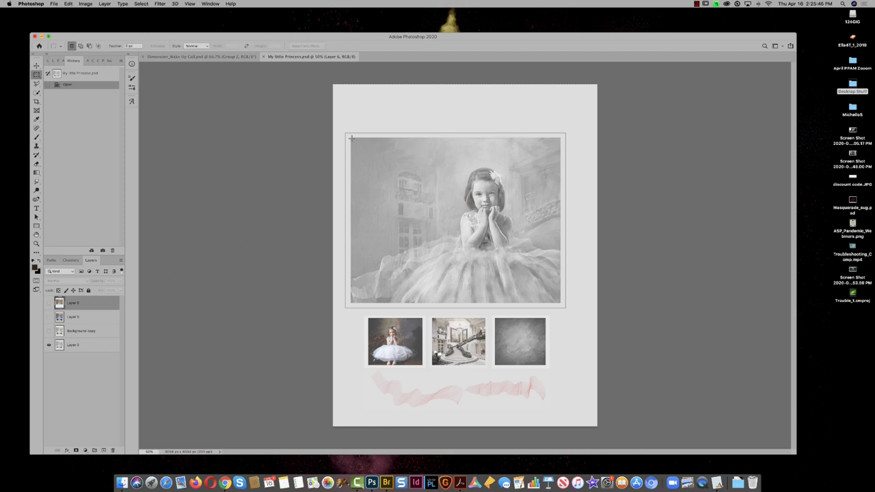
drag(350, 138, 559, 303)
click(75, 344)
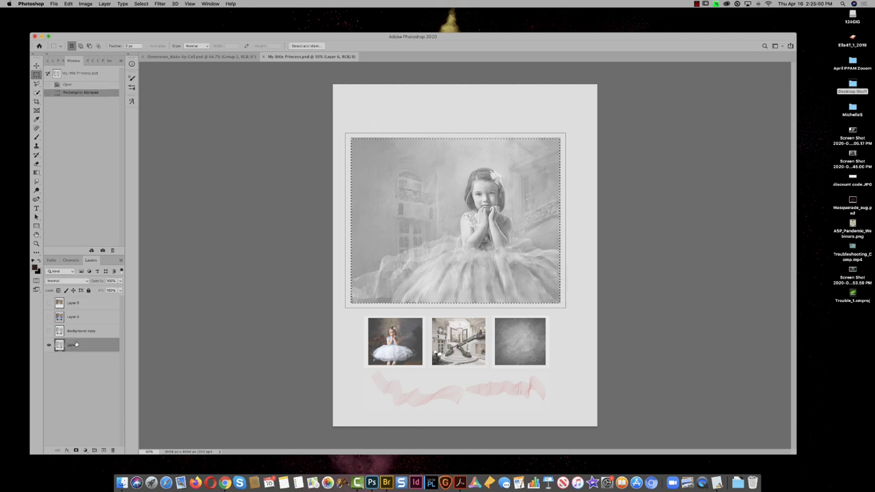
key(super+l)
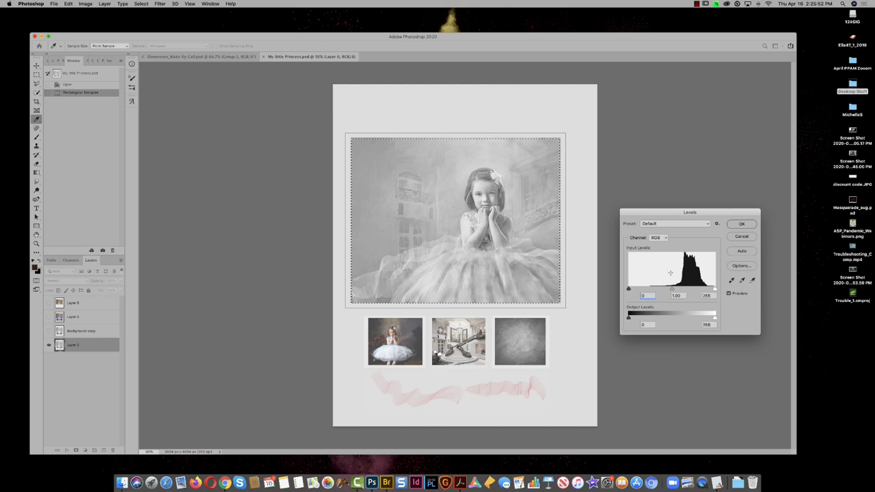
drag(628, 289, 650, 290)
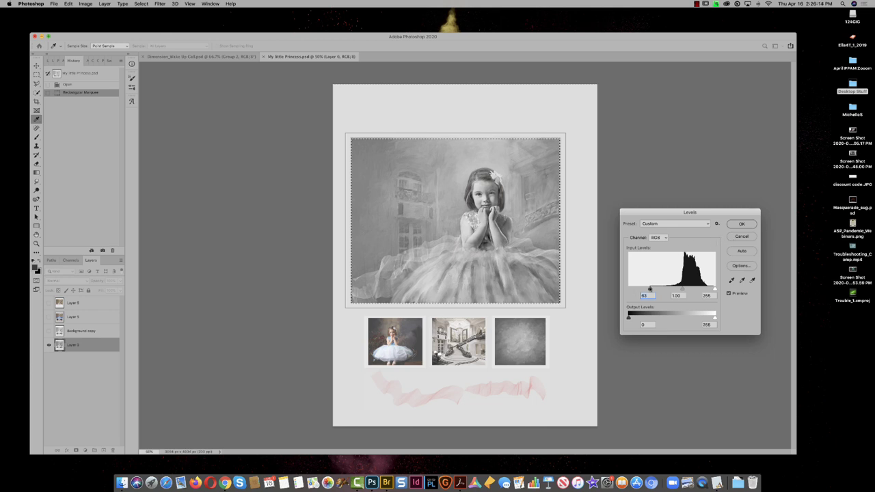
drag(650, 290, 655, 290)
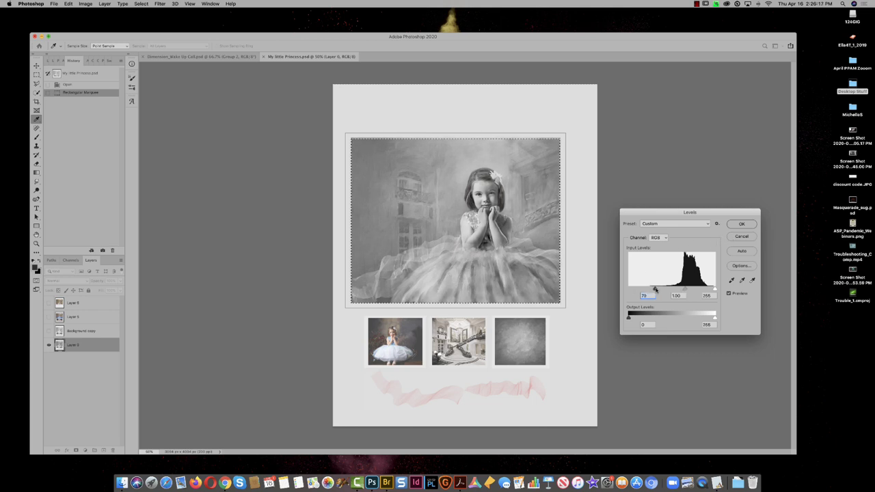
click(740, 224)
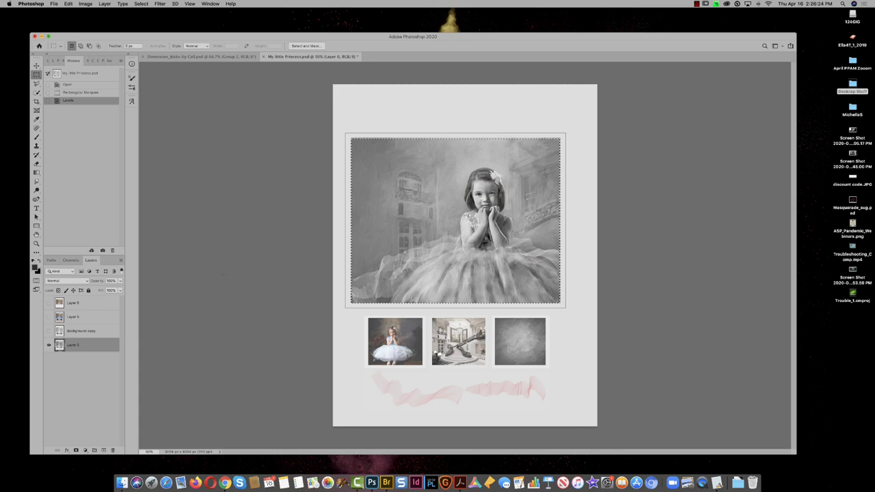
Step: Show the Background copy layer and toggle the blue-dress colour layer, Layer 5, to compare the portrait versions, ending with it shown
key(super+space)
drag(473, 232, 287, 260)
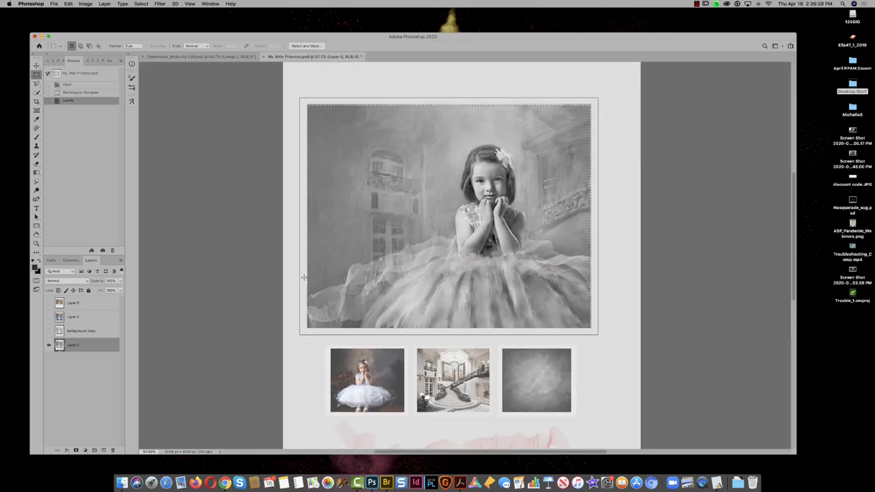
click(48, 331)
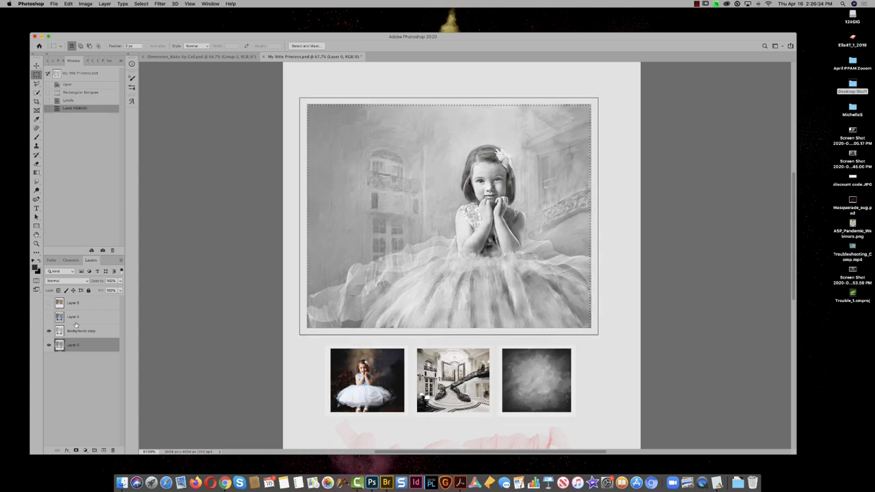
click(71, 333)
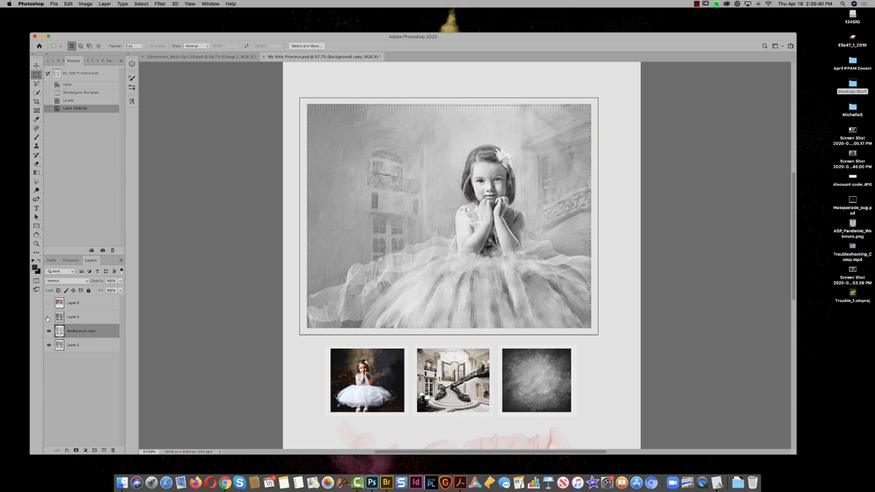
click(49, 317)
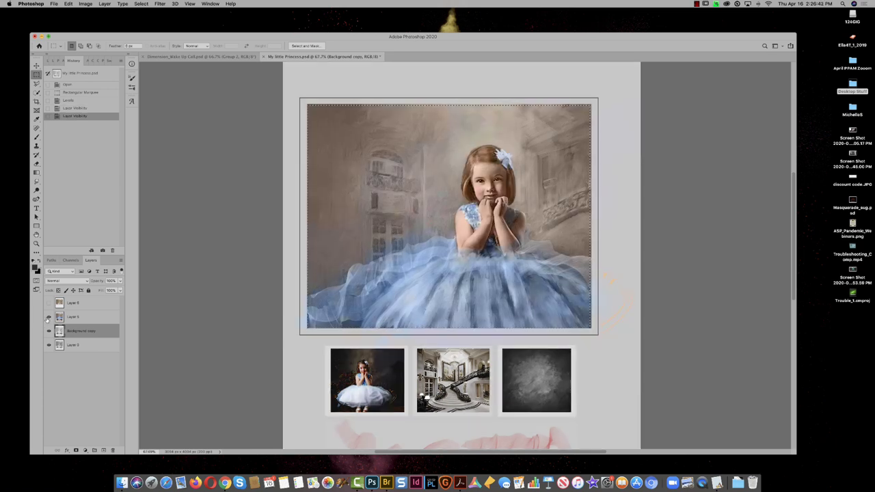
click(48, 317)
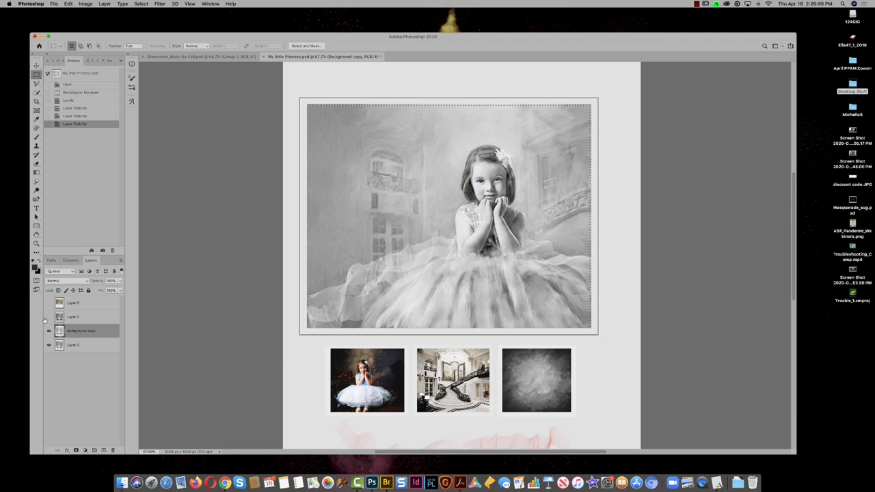
click(49, 317)
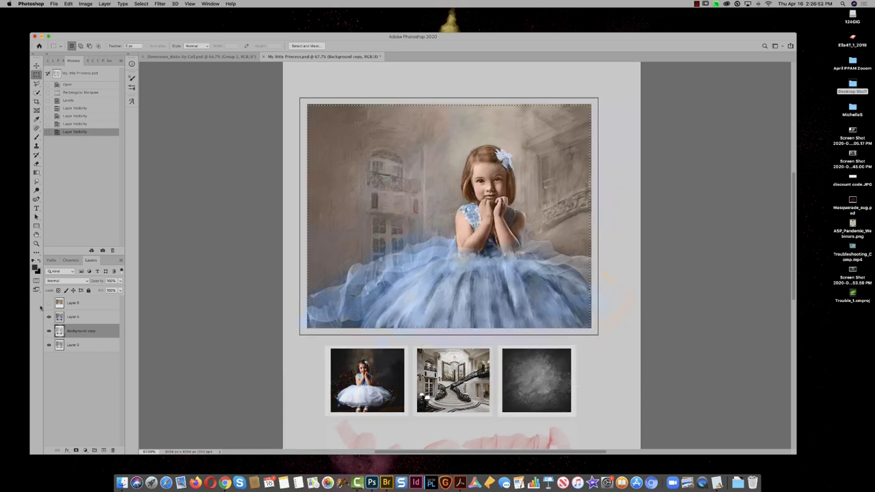
Step: Lower the opacity of Layer 5 to 77%, show the sepia Layer 6 above it, and clear the selection
click(73, 317)
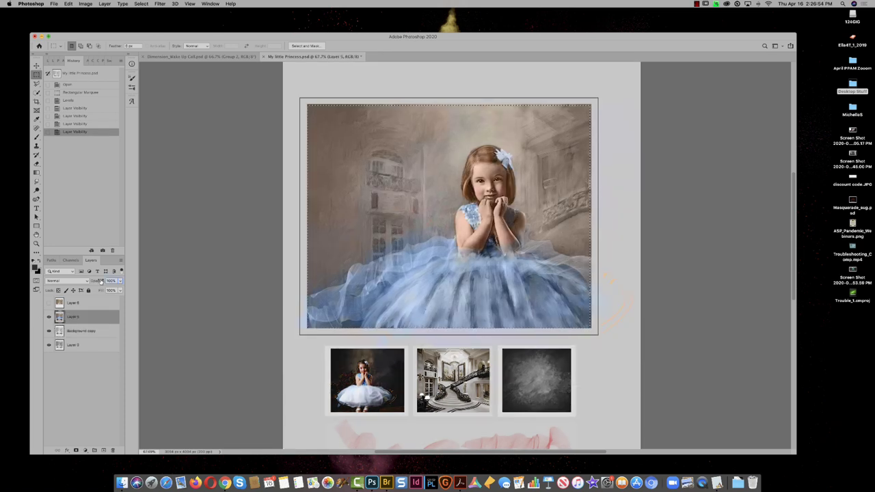
drag(101, 281, 91, 284)
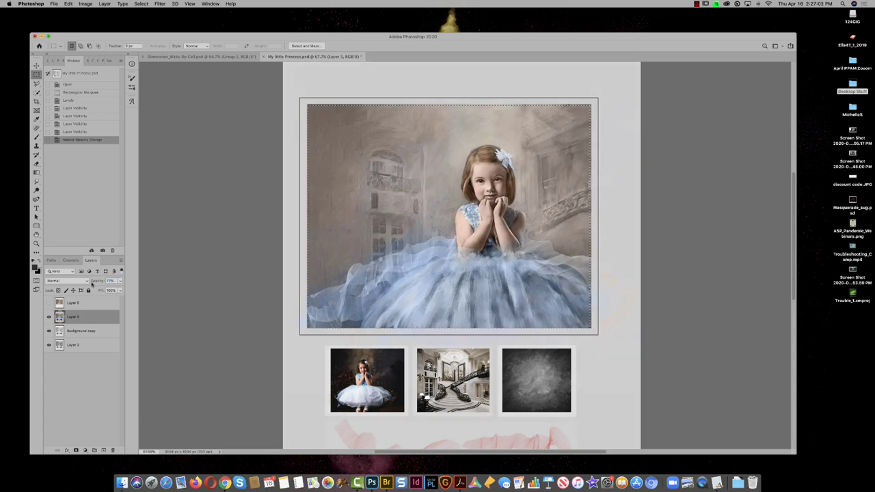
click(49, 303)
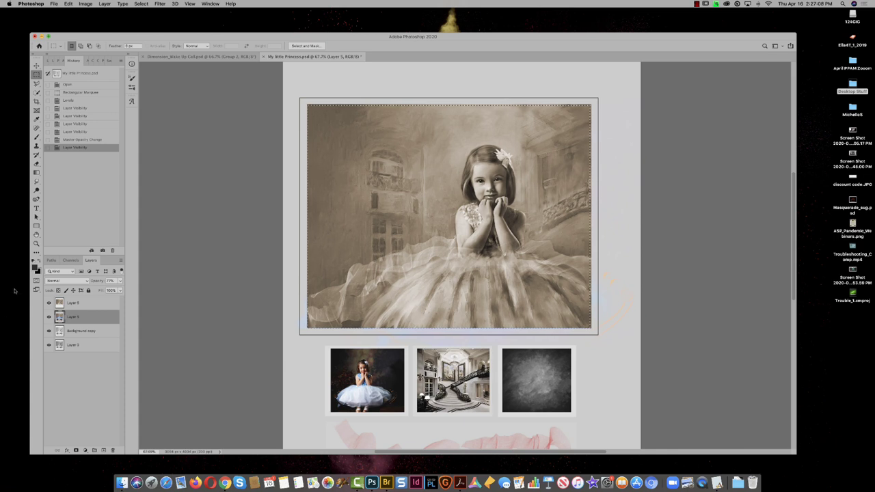
key(super+d)
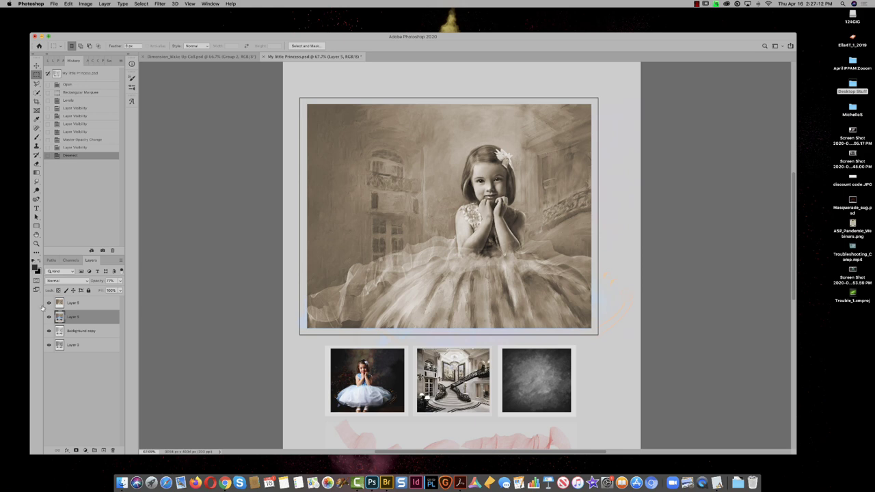
Step: Hide Layer 6 and Layer 5 and toggle the Background copy layer to compare the girl's hands and bodice up close, ending with it shown
click(48, 331)
click(48, 330)
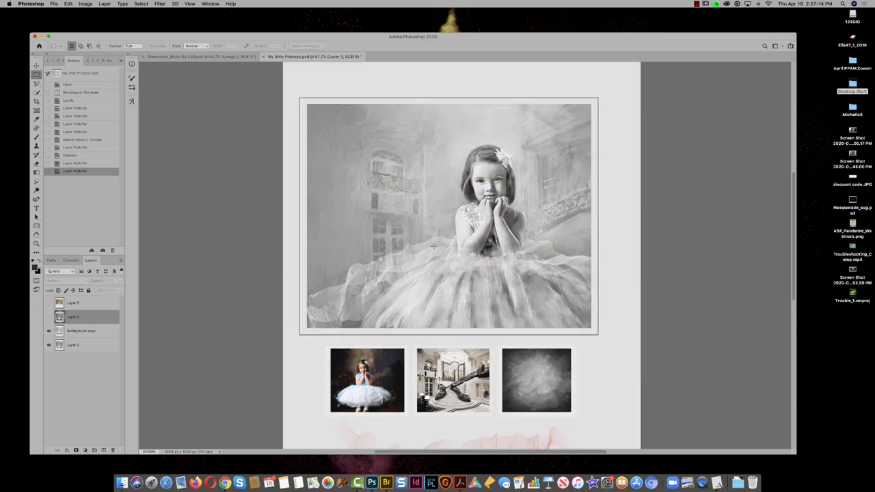
drag(490, 200, 560, 224)
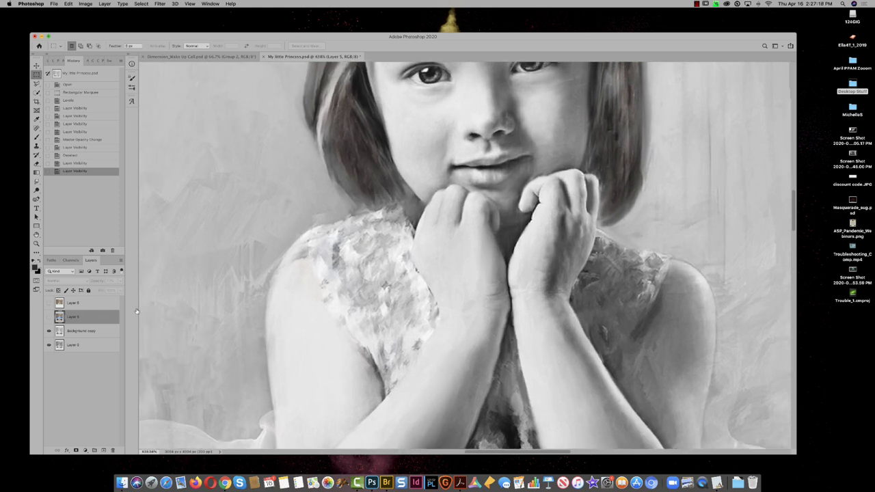
click(49, 331)
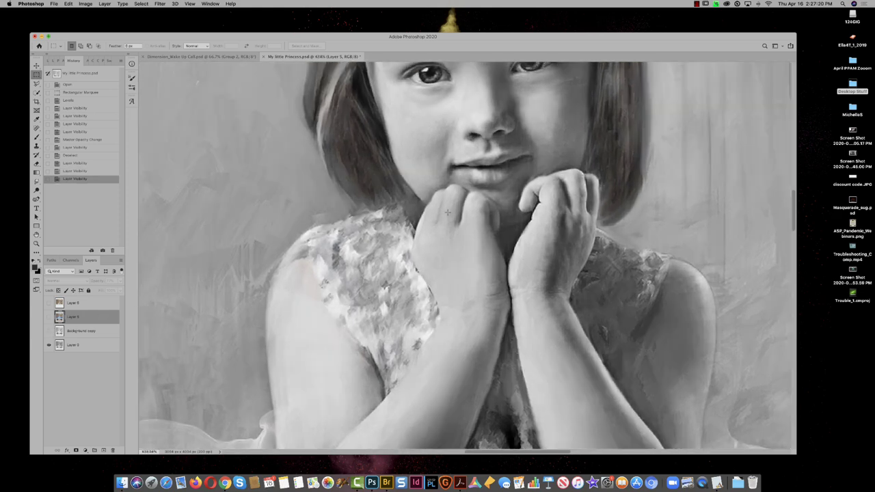
scroll(448, 212, up, 2)
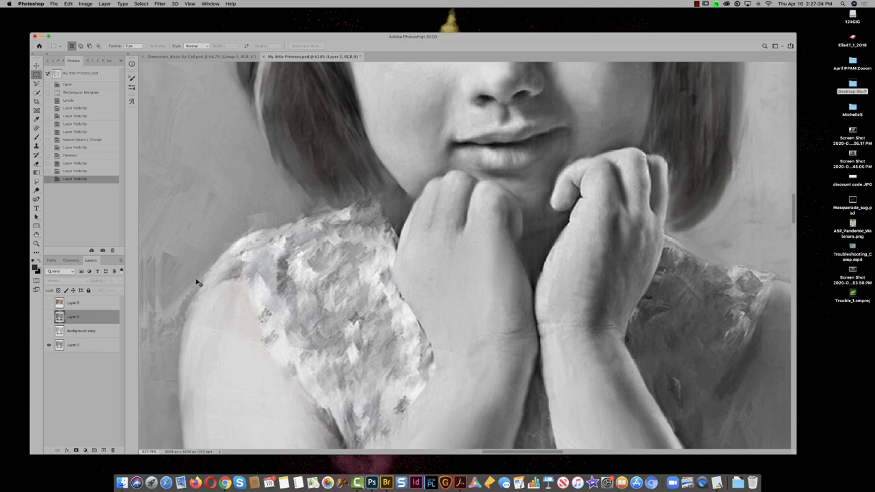
key(super+minus)
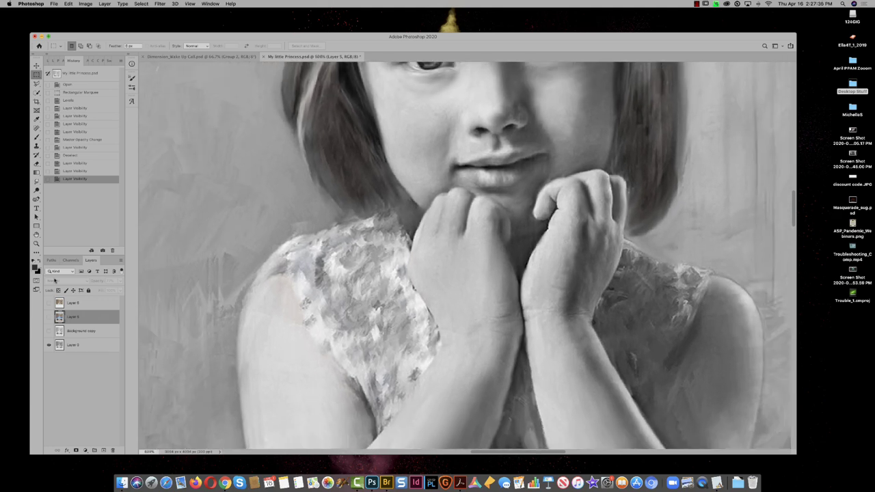
click(48, 331)
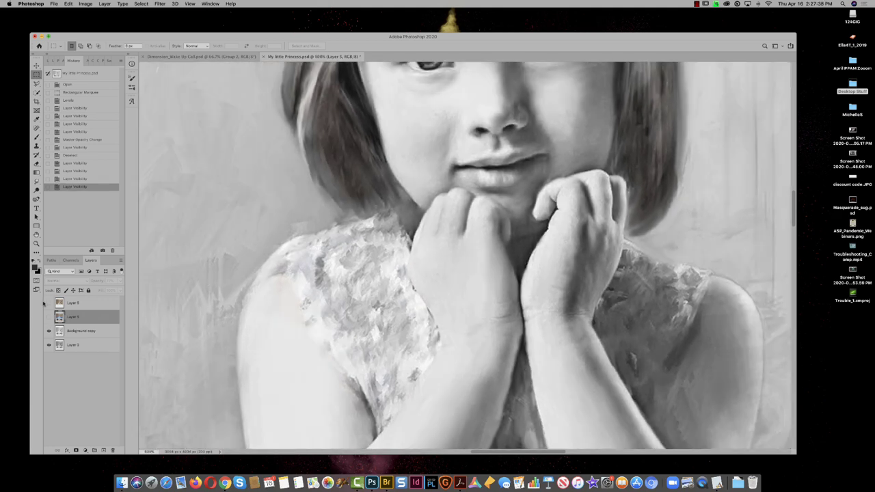
Step: Show the sepia Layer 6 and examine the girl's face and hands up close, followed by the whole framed portrait
click(48, 303)
scroll(222, 258, up, 5)
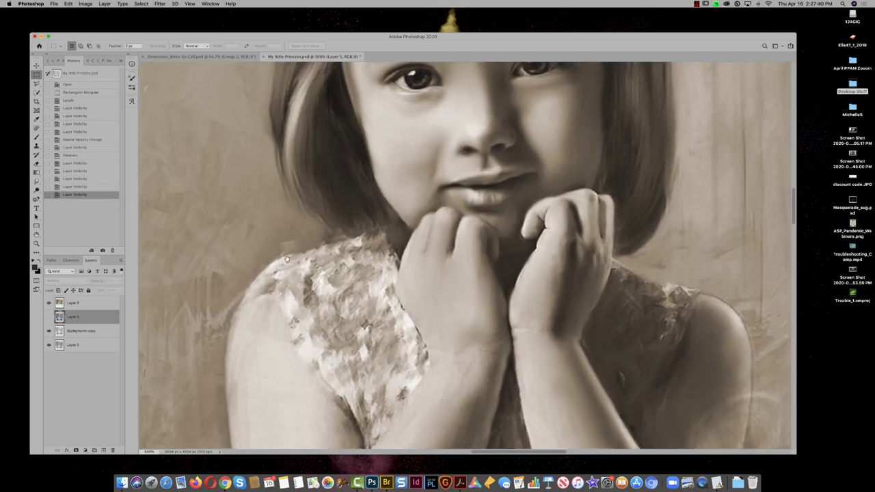
key(super+minus)
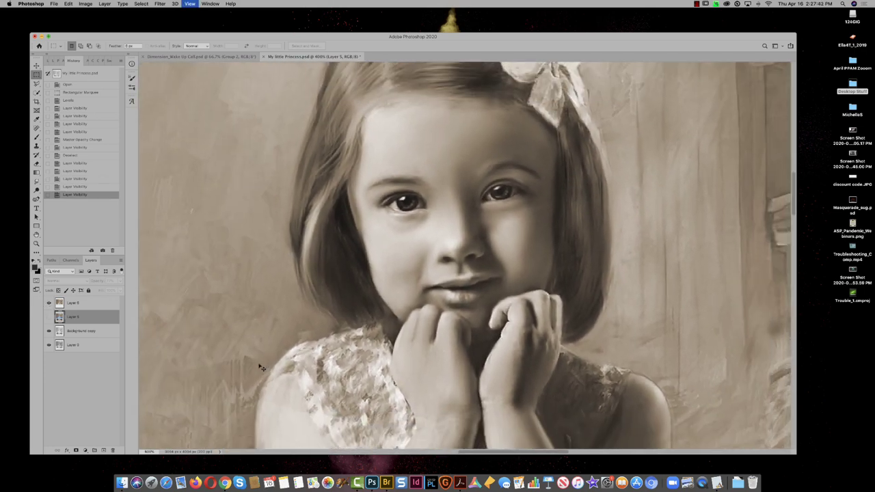
key(super+minus)
key(super+minus)
key(super+minus)
key(super+minus)
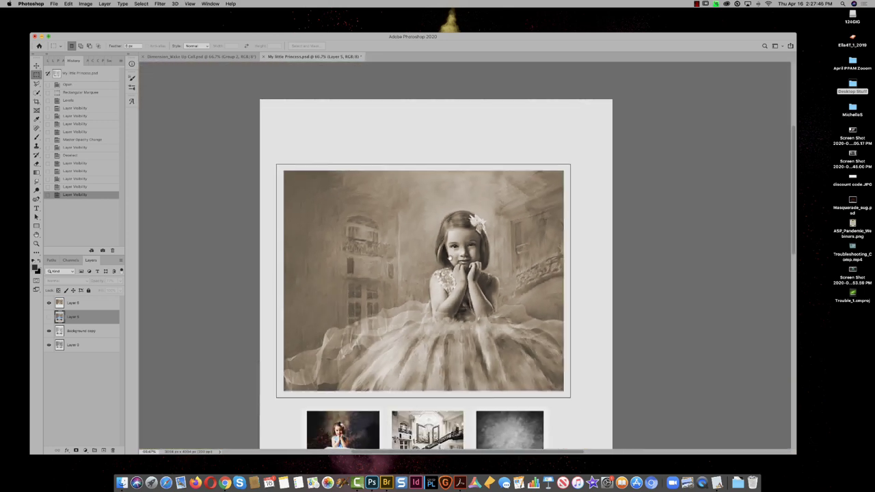
scroll(451, 258, down, 5)
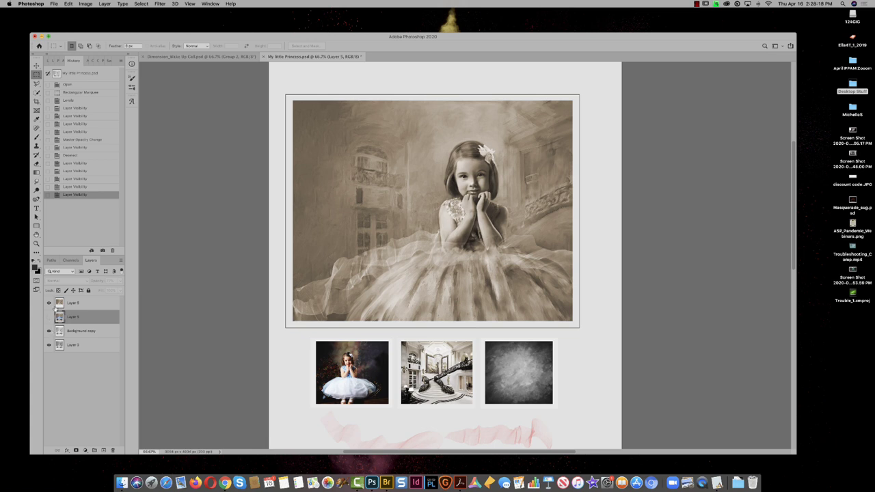
Step: Close My little Princess.psd without saving the changes
key(super+w)
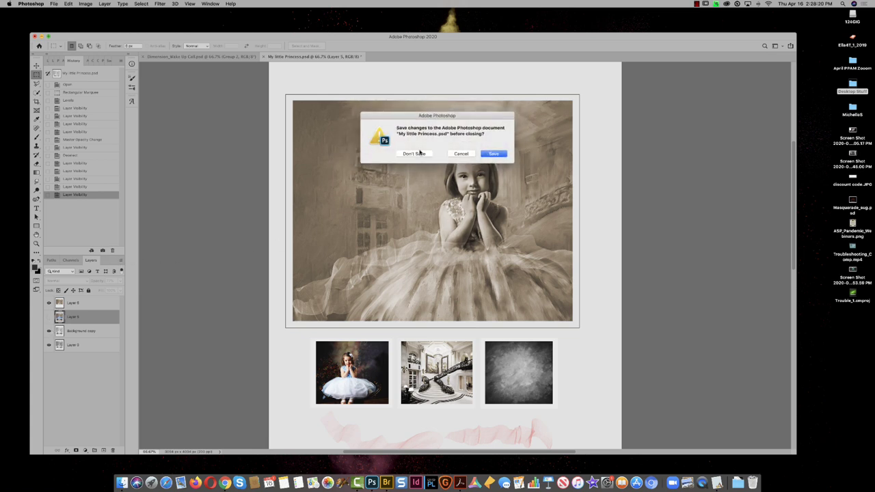
click(419, 153)
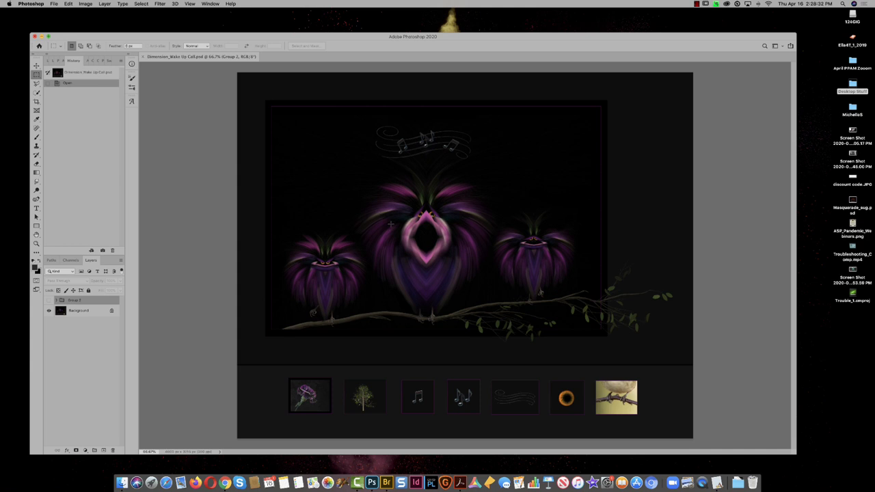
Step: Activate the Pen tool in Dimension_Wake Up Call.psd
key(p)
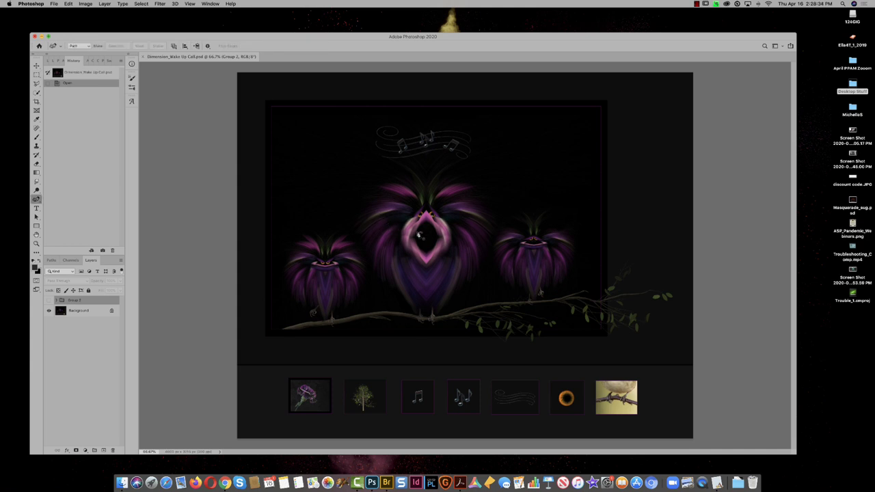
Step: Draw a closed path with the Curvature Pen around the central bird's open beak, using a corner point at its right side
scroll(437, 232, up, 3)
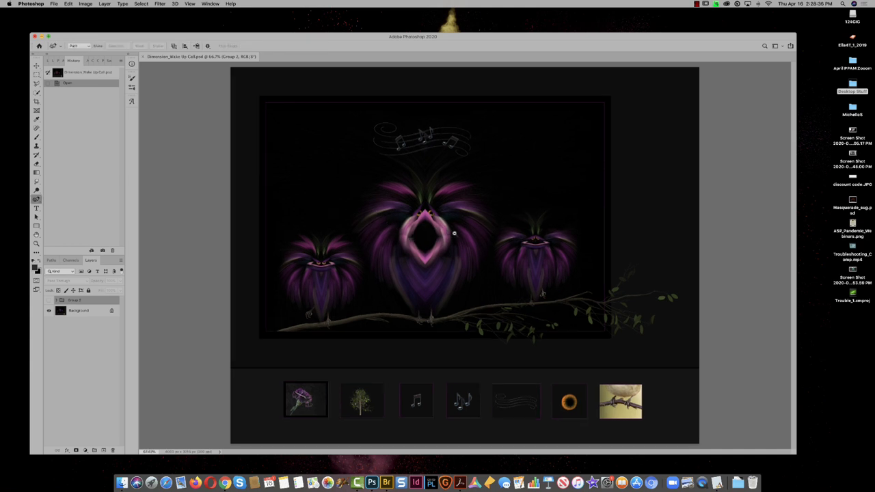
click(401, 241)
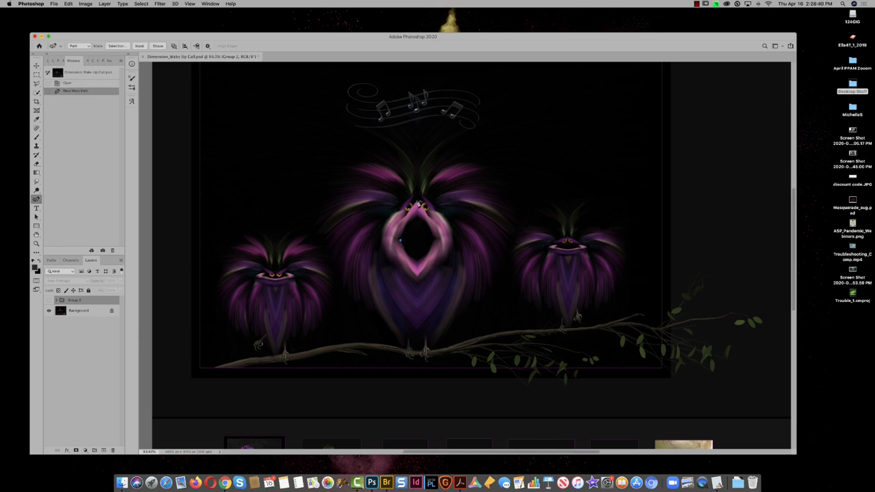
click(418, 204)
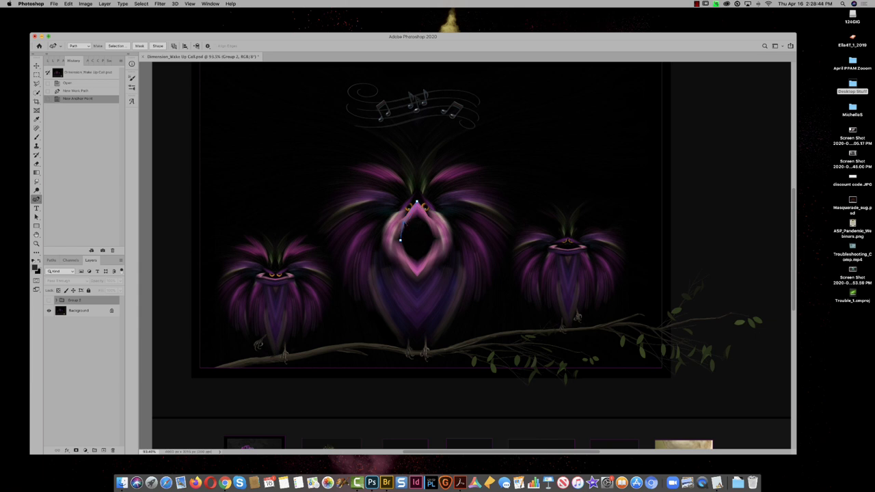
click(406, 224)
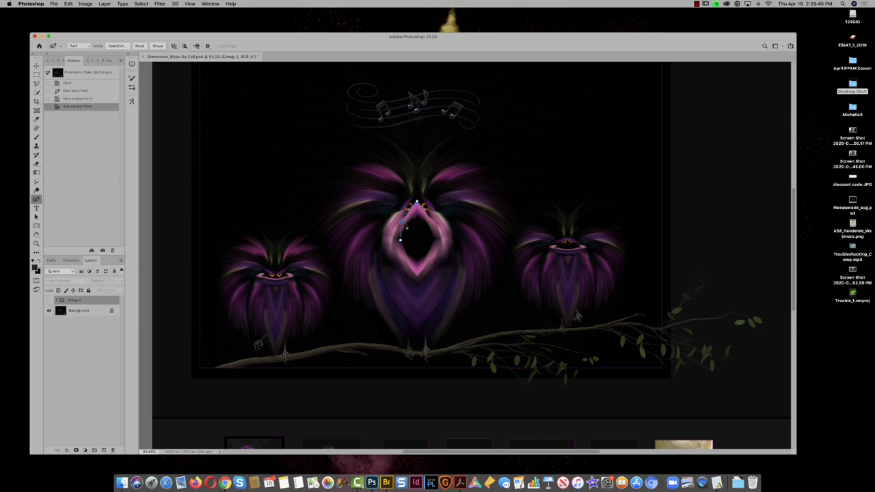
drag(404, 226, 415, 226)
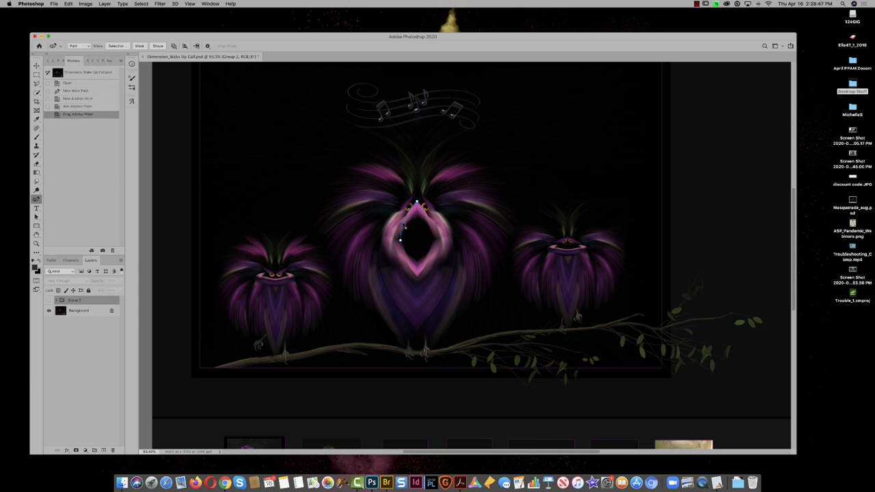
click(434, 241)
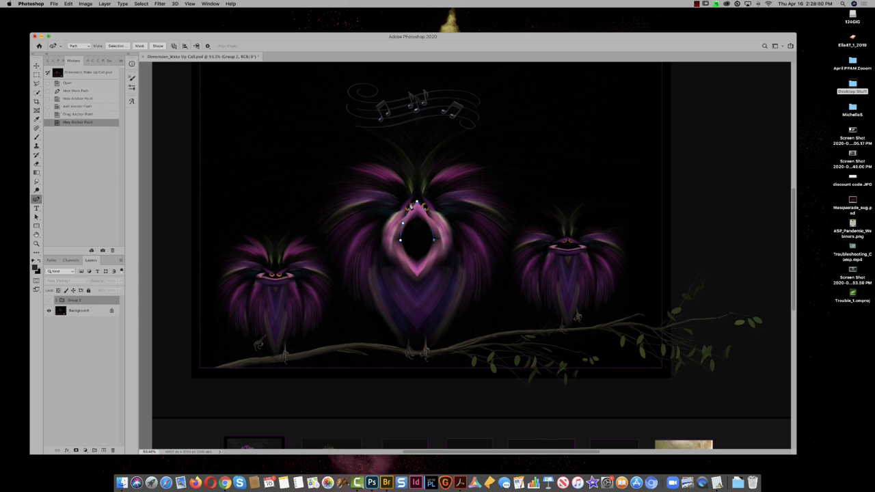
alt+click(434, 239)
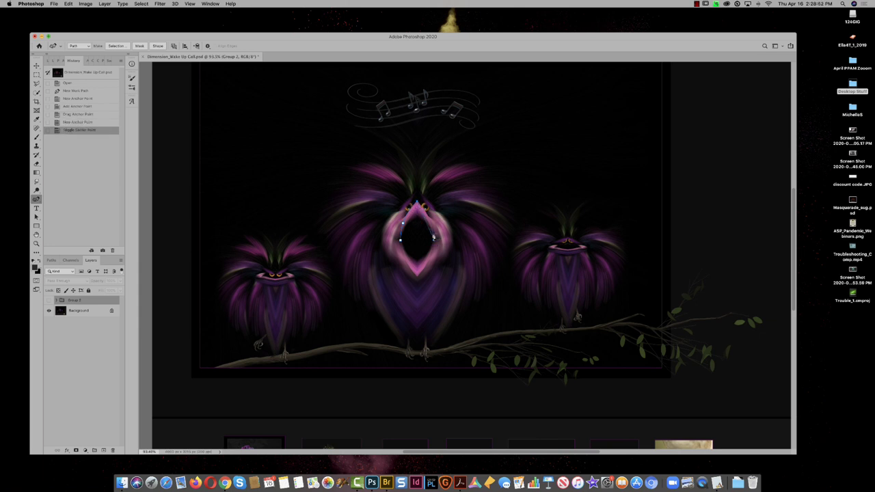
click(430, 221)
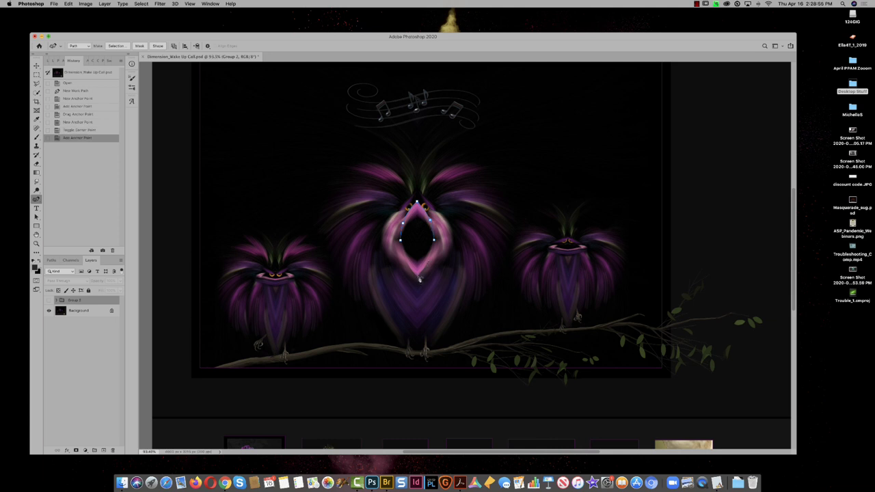
click(418, 278)
click(423, 254)
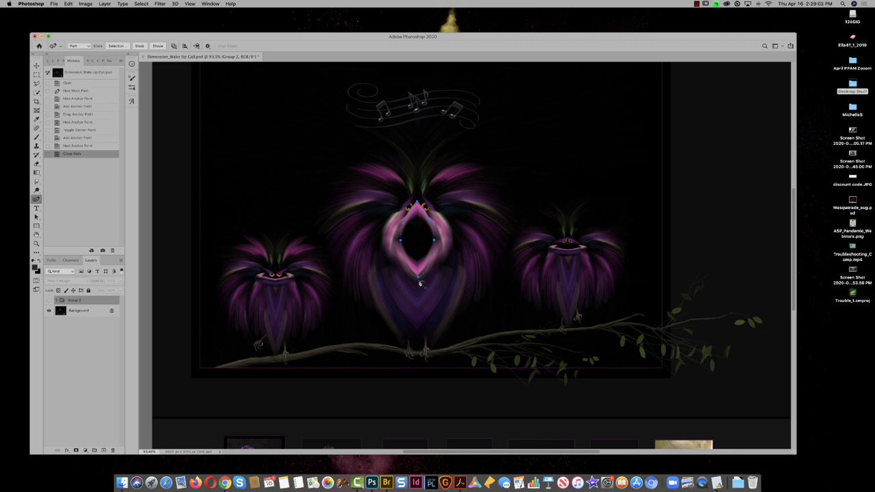
Step: Make the path's lowest anchor a corner point at the beak's lower tip and convert the path to a selection
alt+click(419, 278)
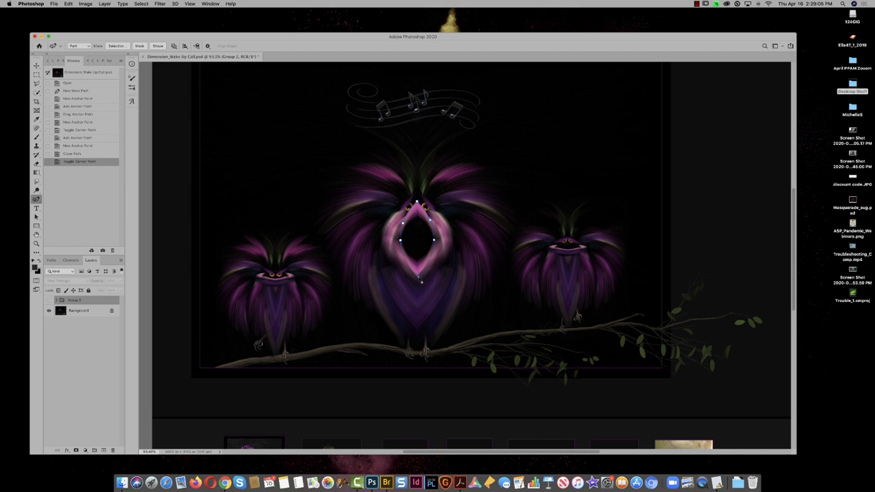
drag(417, 278, 410, 287)
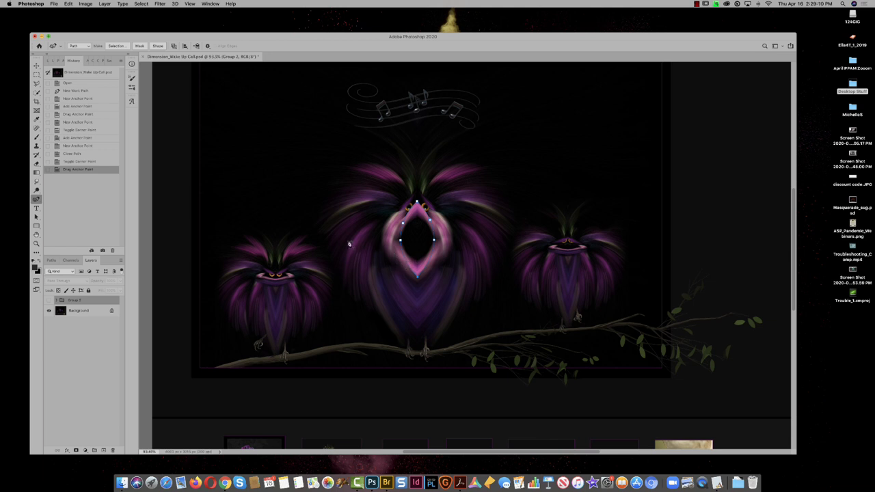
key(super+Return)
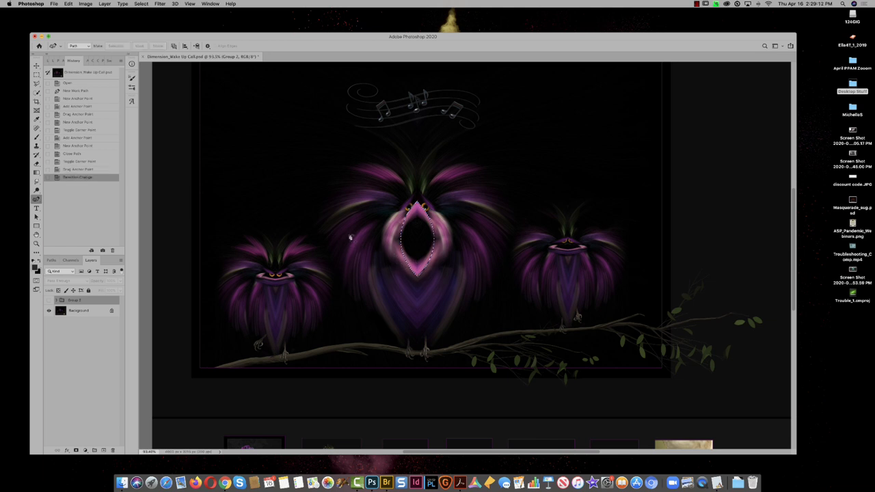
Step: Copy the selected beak opening from the Background layer onto its own new layer
key(super+j)
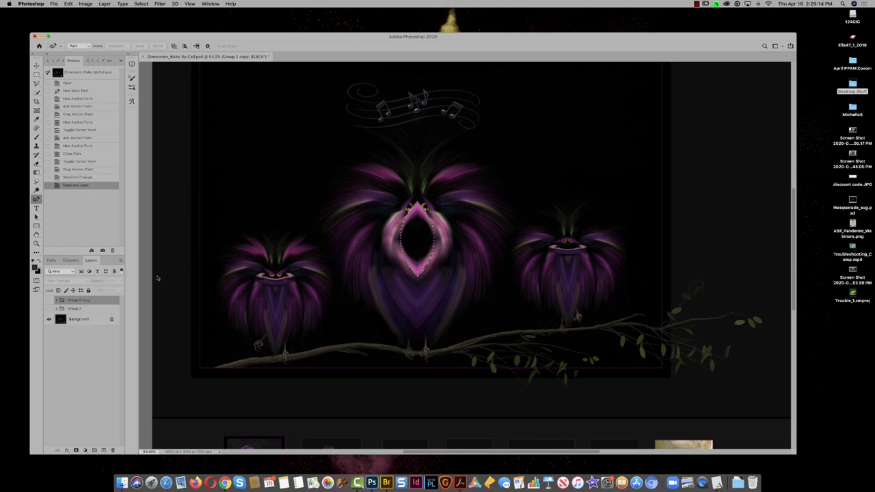
key(super+z)
click(74, 311)
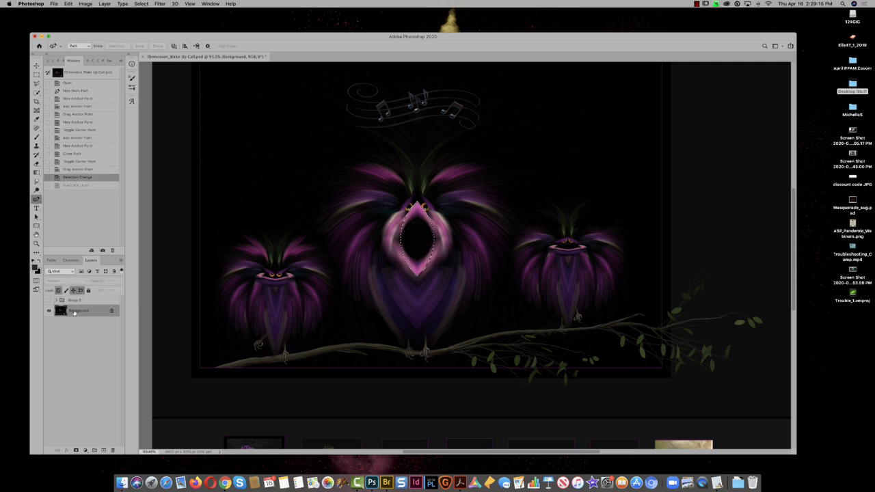
key(super+j)
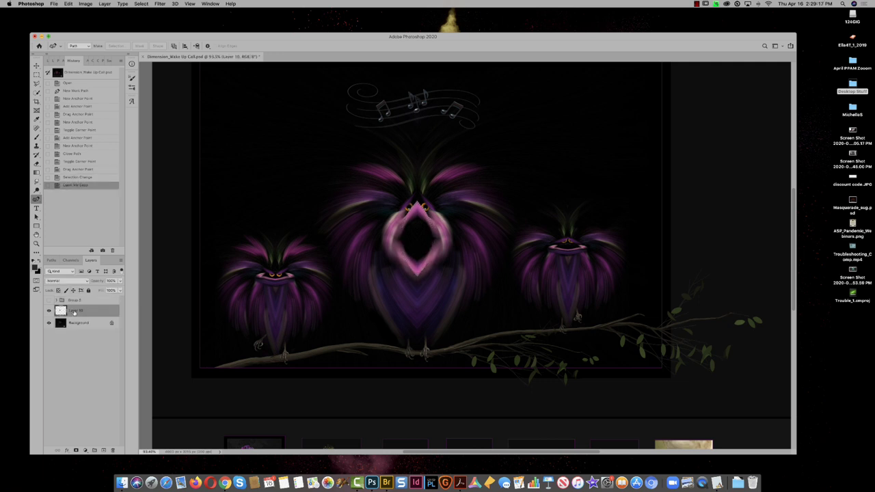
Step: Apply a Drop Shadow to the copied beak layer with reduced opacity and an increased shadow size
click(73, 448)
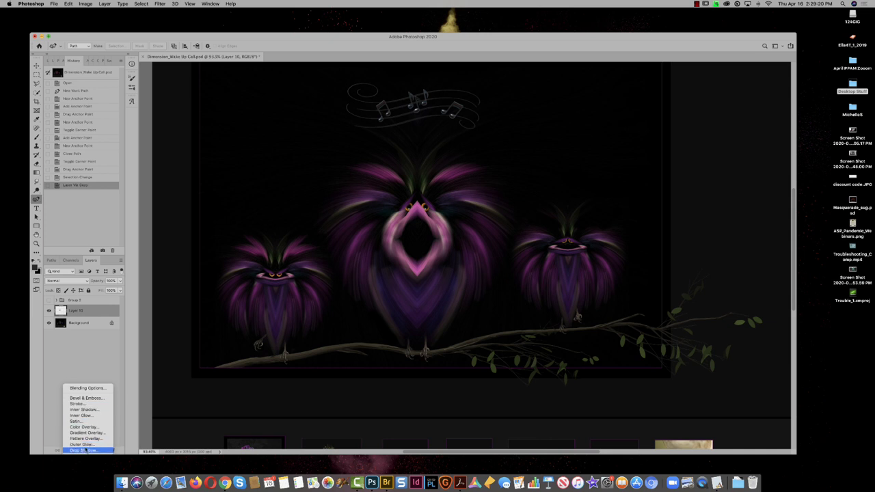
click(84, 451)
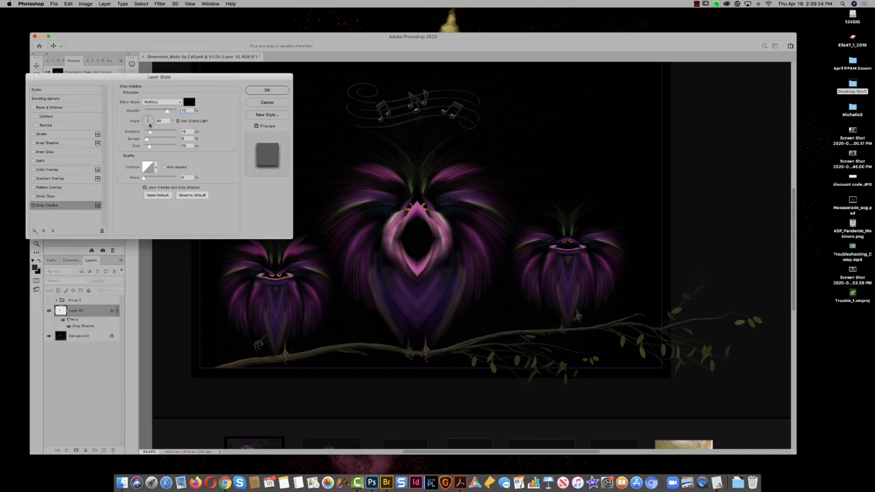
drag(167, 112, 162, 111)
drag(149, 145, 152, 142)
click(265, 91)
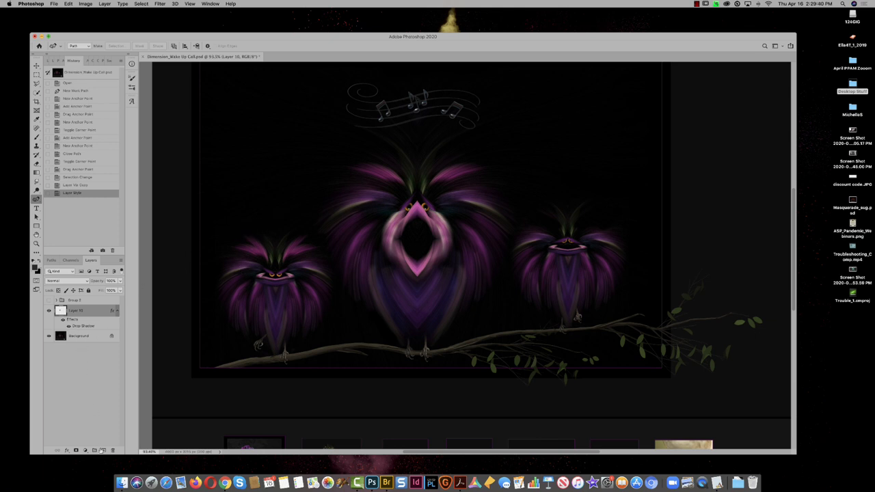
Step: Add a new layer above the beak copy and set up the Mixer Brush with a recently used bristle tip
click(102, 450)
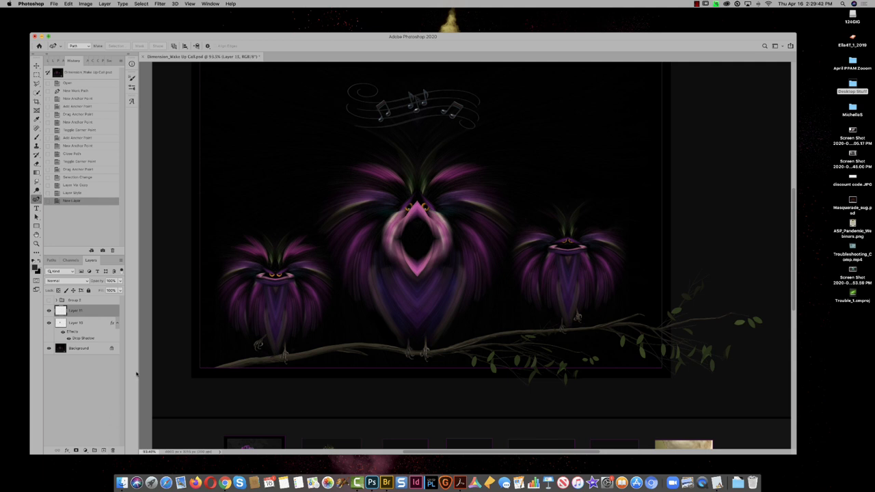
click(37, 137)
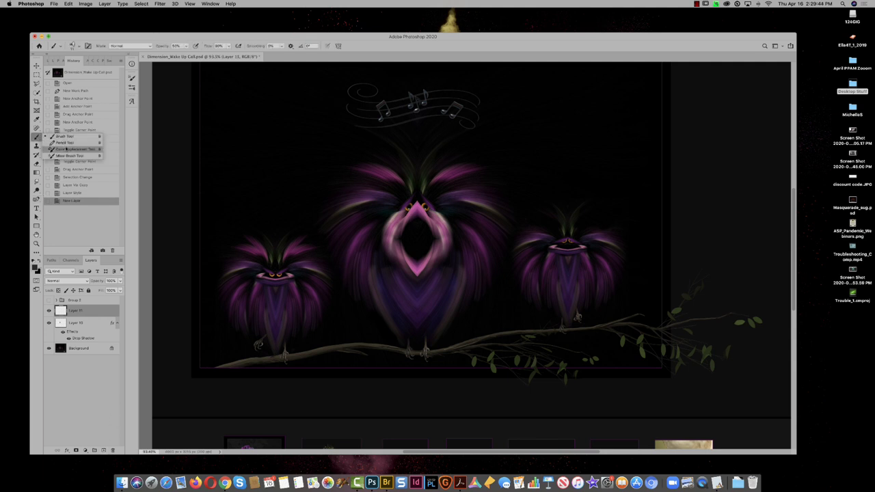
click(69, 155)
click(79, 46)
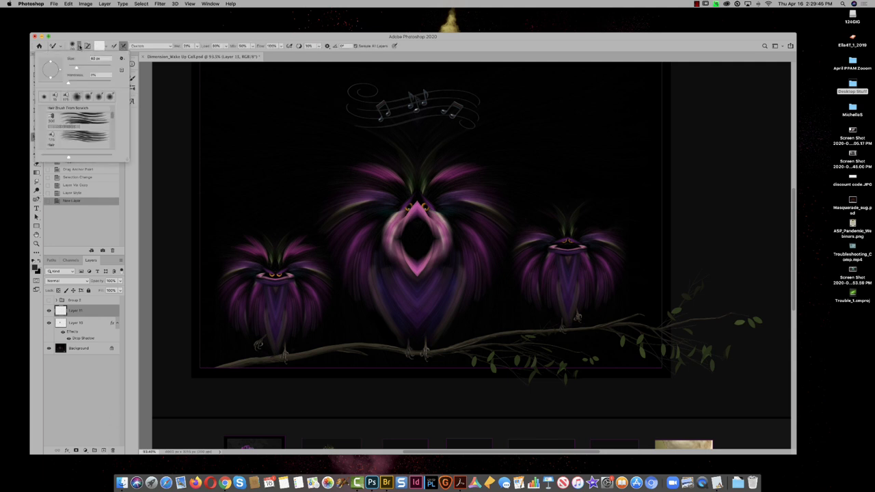
click(47, 97)
click(67, 98)
Step: Blend the central bird's feathers with Mixer Brush strokes around its head, sides and lower body, and undo the last two strokes
mouse_move(386, 197)
mouse_down()
mouse_move(394, 201)
mouse_move(364, 192)
mouse_move(314, 213)
mouse_up()
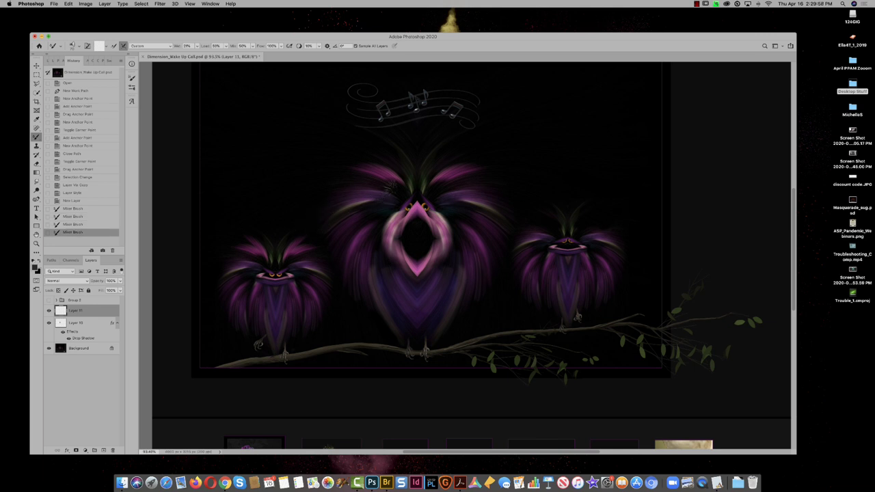
mouse_move(368, 176)
mouse_down()
mouse_move(336, 193)
mouse_move(392, 184)
mouse_move(311, 199)
mouse_move(374, 190)
mouse_move(336, 186)
mouse_move(380, 194)
mouse_up()
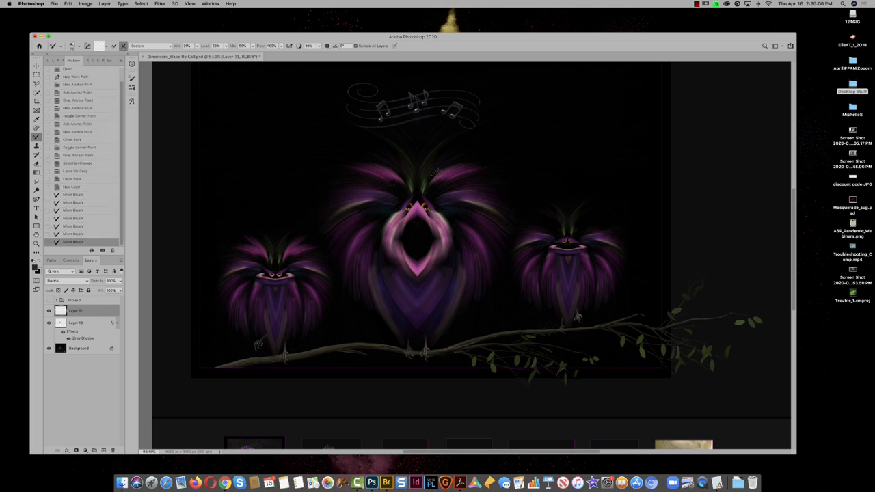
drag(436, 173, 437, 187)
mouse_move(491, 173)
mouse_down()
mouse_move(511, 188)
mouse_move(507, 202)
mouse_move(473, 194)
mouse_move(491, 233)
mouse_up()
drag(491, 253, 491, 263)
drag(477, 302, 469, 233)
mouse_move(470, 265)
mouse_down()
mouse_move(479, 298)
mouse_move(484, 291)
mouse_move(445, 318)
mouse_move(402, 324)
mouse_move(378, 265)
mouse_up()
mouse_move(378, 329)
mouse_down()
mouse_move(376, 269)
mouse_move(385, 274)
mouse_up()
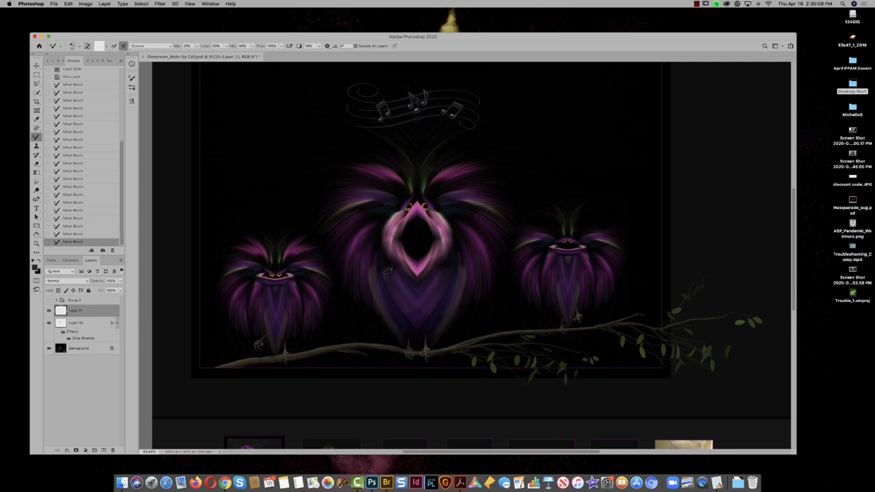
mouse_move(390, 328)
mouse_down()
mouse_move(394, 272)
mouse_move(398, 292)
mouse_up()
key(super+z)
key(super+z)
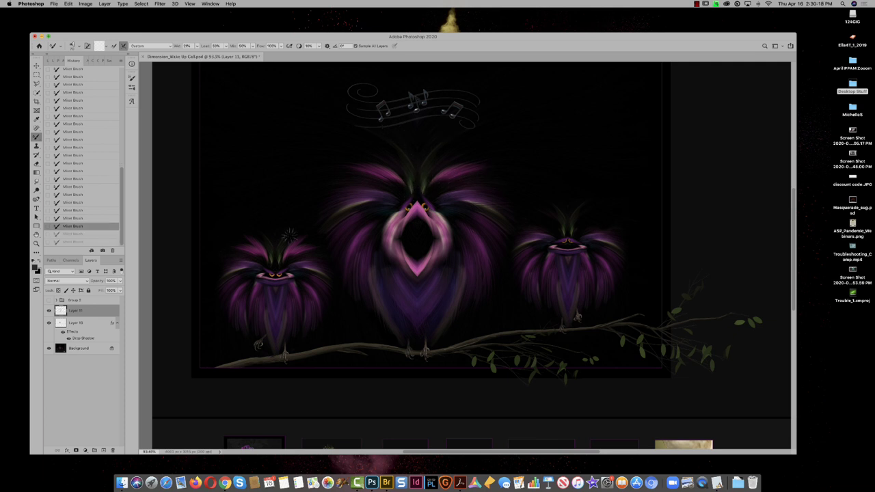
Step: Lighten the painted feathers around the central bird with the Dodge tool, using a bristle brush tip
click(36, 146)
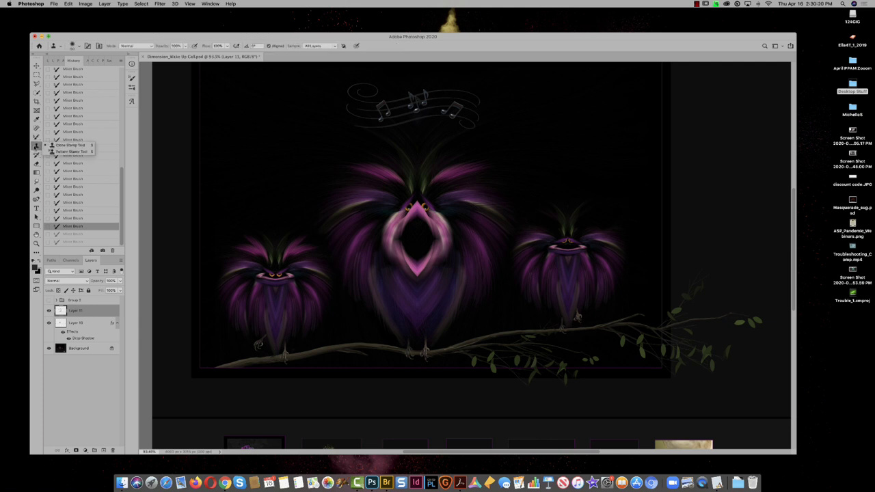
key(o)
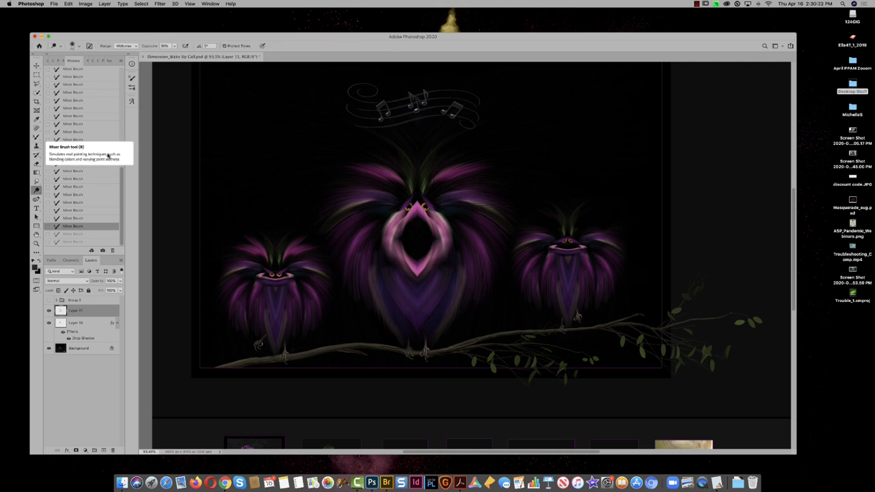
click(79, 47)
click(43, 97)
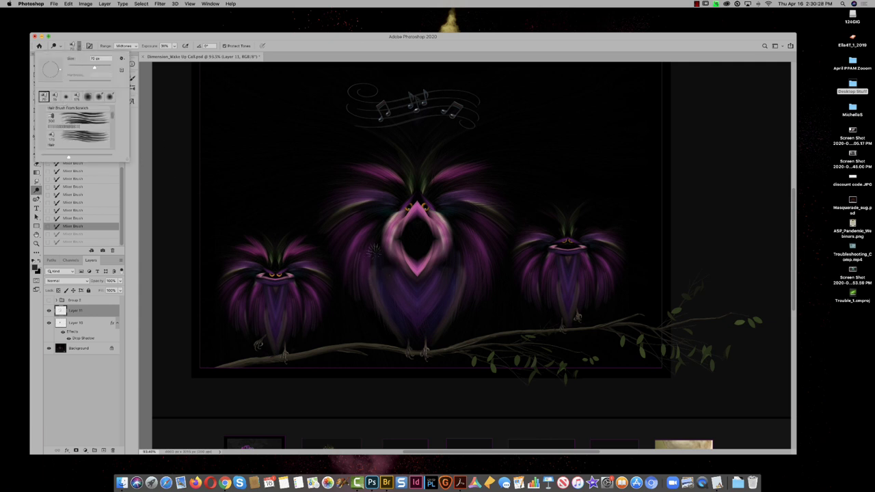
click(386, 308)
click(388, 307)
click(367, 303)
click(346, 307)
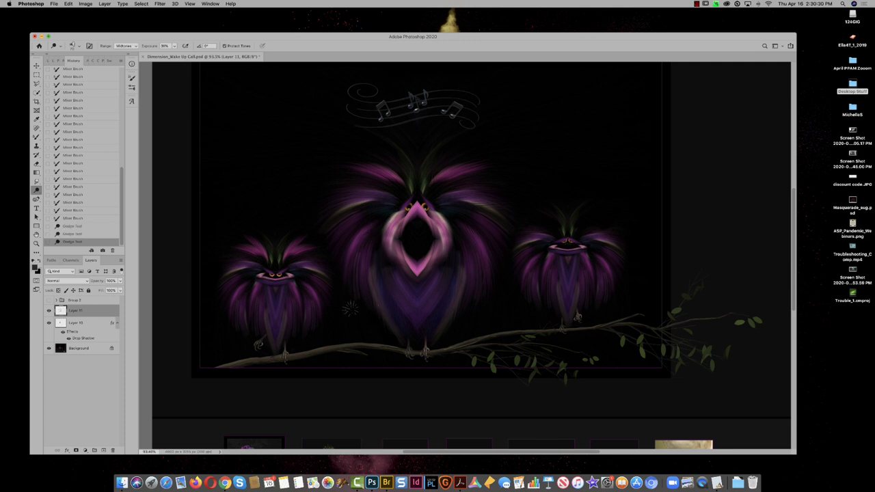
click(387, 199)
click(308, 232)
click(352, 220)
click(400, 182)
click(359, 164)
click(438, 193)
click(490, 218)
click(490, 293)
click(443, 263)
click(470, 215)
click(471, 240)
Step: Merge the painted feather layer and the beak layer into the Background
shift+click(83, 349)
key(super+e)
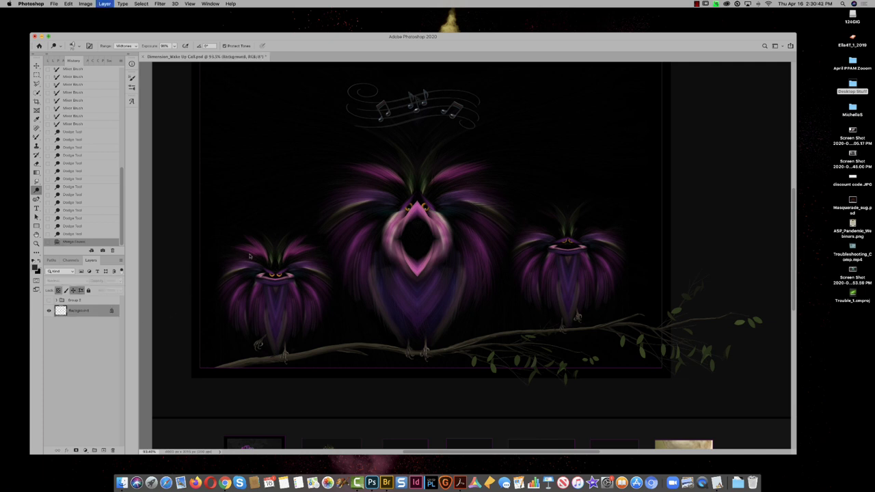
Step: Dodge highlights on the Background into the feathers of the central bird and the small bird on its right
click(452, 214)
click(507, 249)
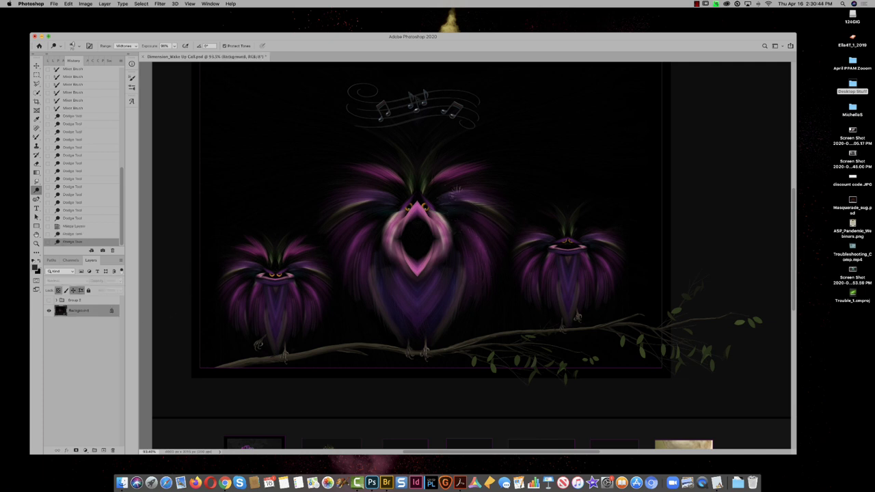
click(507, 234)
click(427, 331)
click(413, 332)
click(400, 332)
click(398, 306)
click(379, 249)
click(358, 281)
click(339, 281)
click(378, 205)
click(388, 183)
click(338, 167)
click(315, 175)
click(544, 314)
click(526, 261)
click(589, 263)
click(592, 259)
Step: Choose the Quick Selection tool, expand Group 2, and load the branch layer's outline as a selection
drag(439, 338, 430, 278)
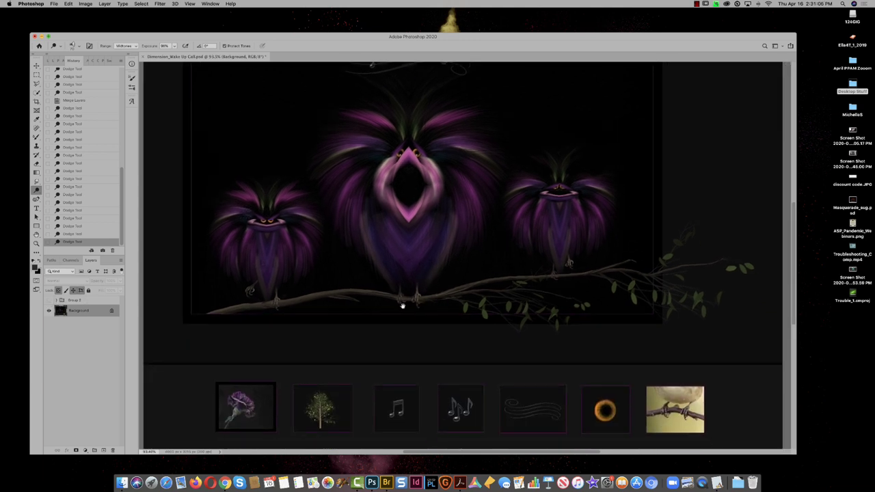
key(w)
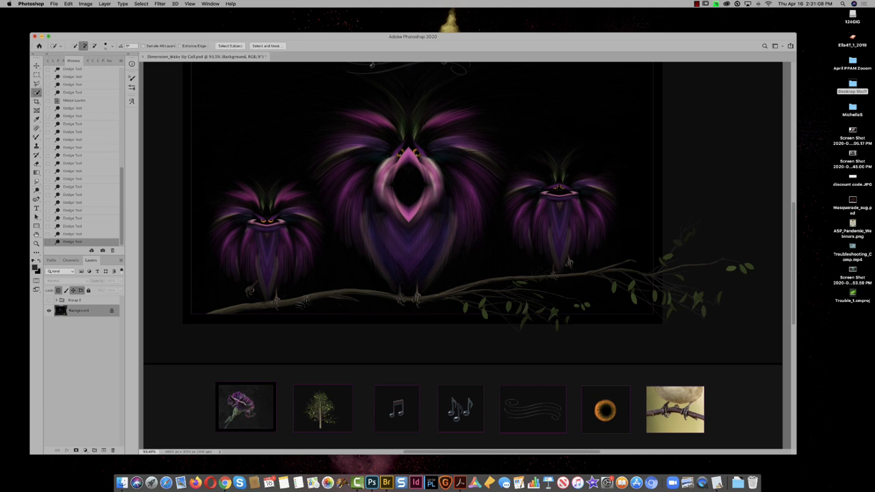
click(60, 301)
click(58, 300)
click(59, 300)
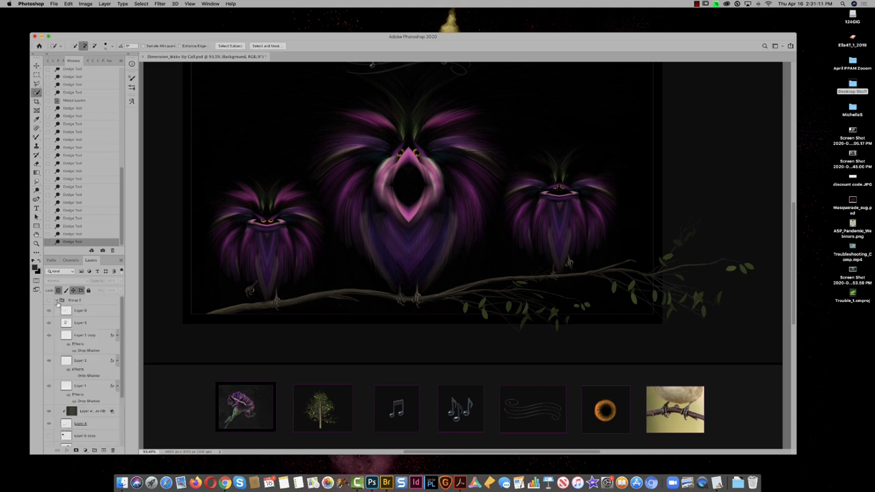
super+click(66, 424)
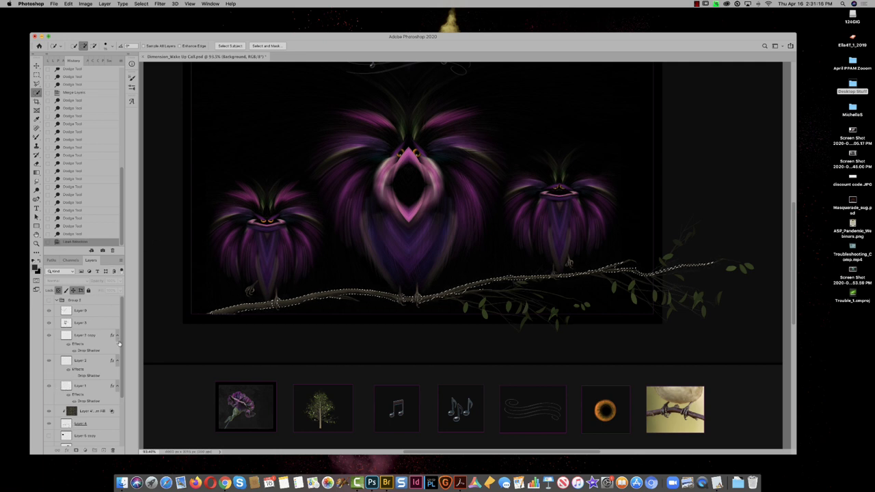
Step: Collapse Group 2, copy the selected branch from the Background to a new layer, and view that layer on its own
double_click(96, 335)
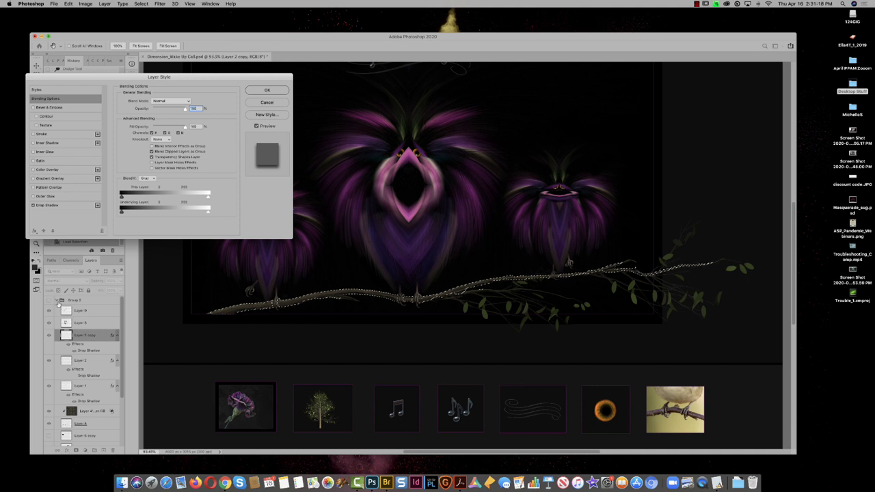
click(267, 102)
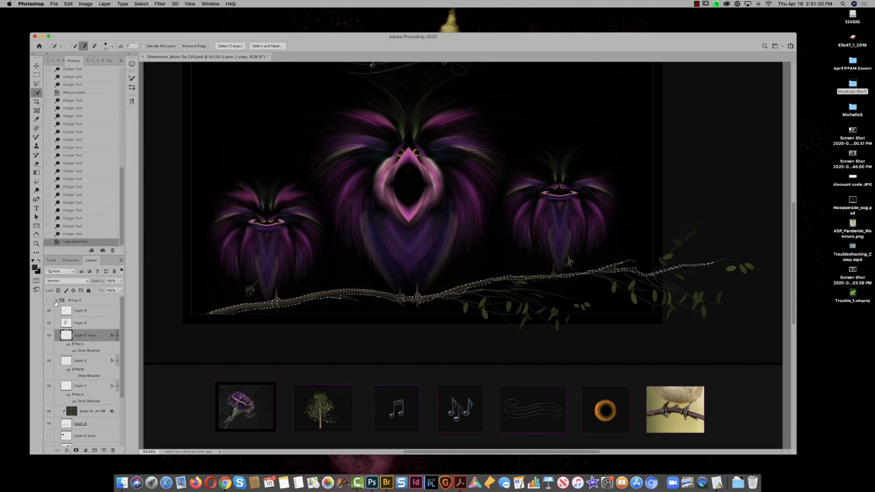
click(83, 301)
click(57, 300)
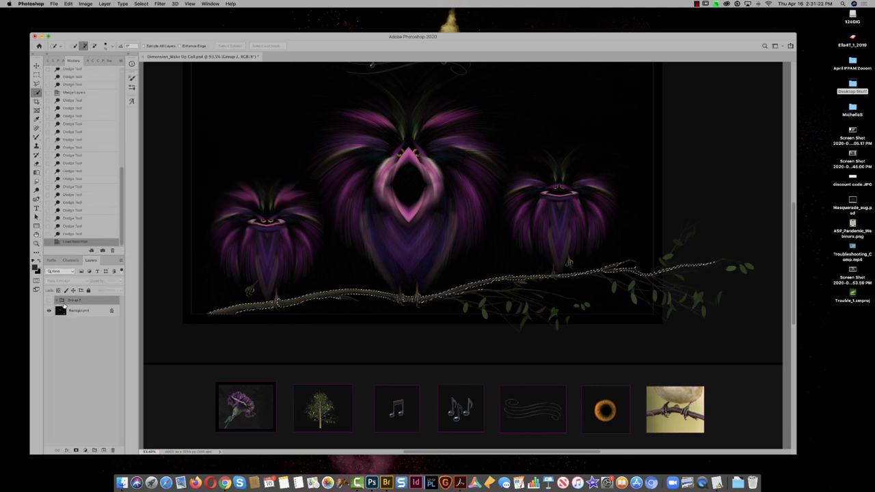
click(64, 313)
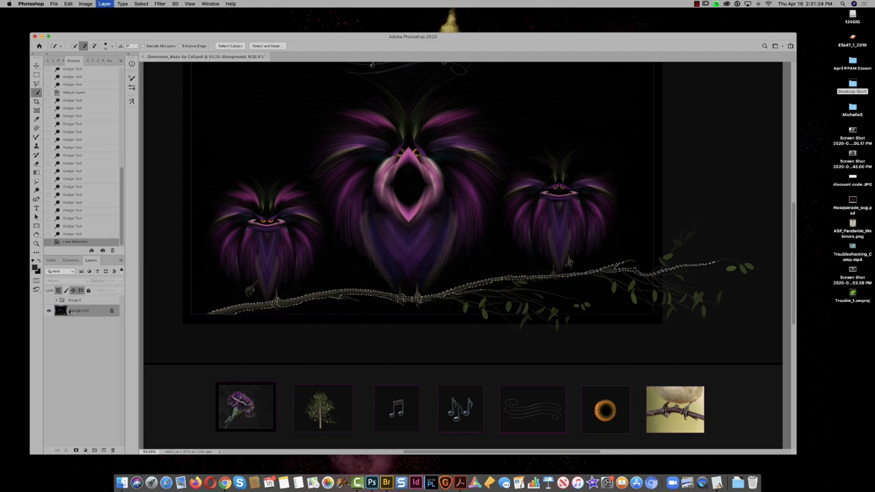
key(super+j)
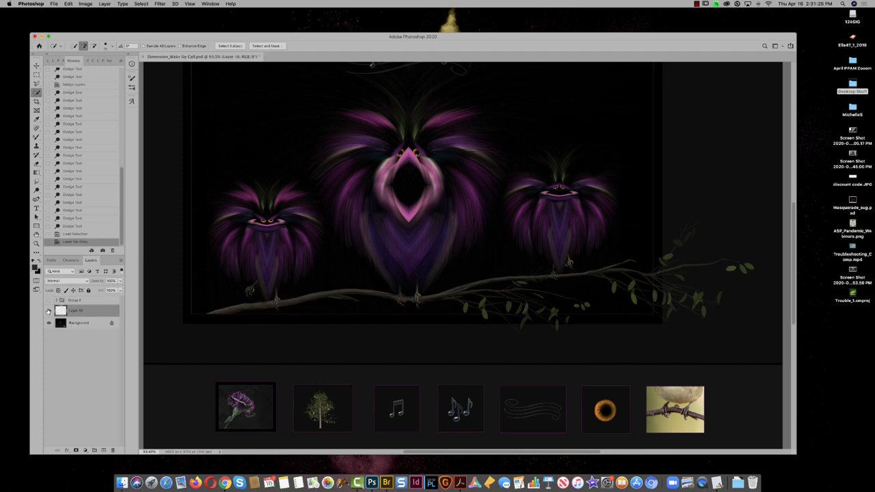
alt+click(49, 311)
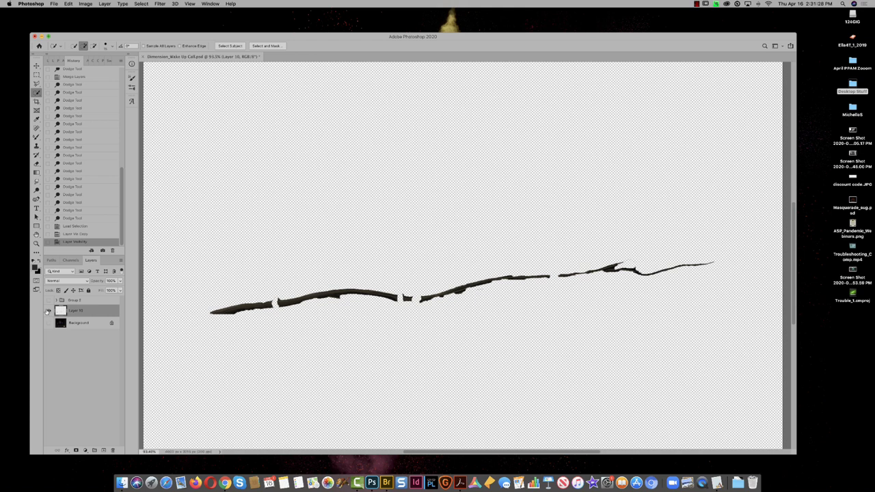
alt+click(48, 311)
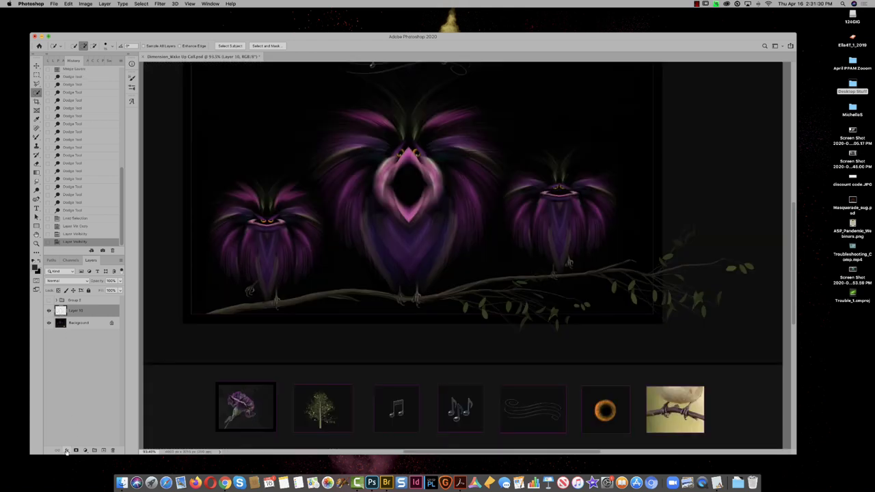
Step: Apply a Pattern Overlay effect with the green textured pattern in Soft Light to the branch copy layer
click(66, 451)
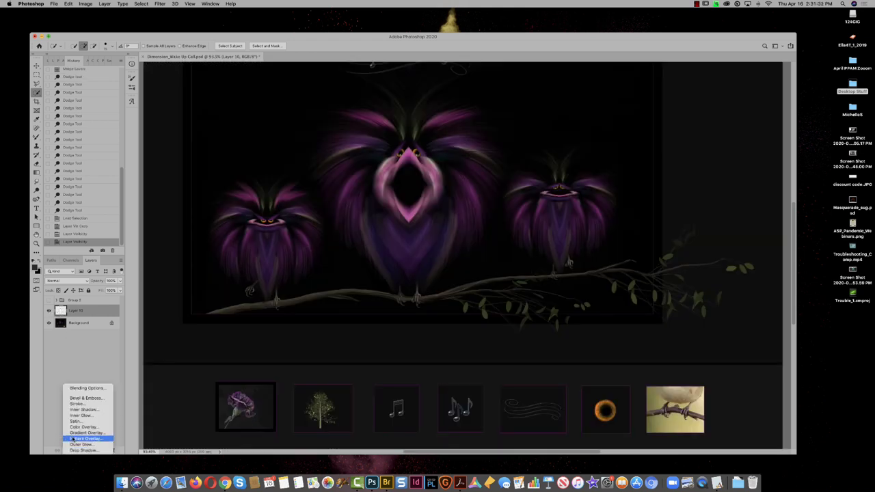
click(74, 438)
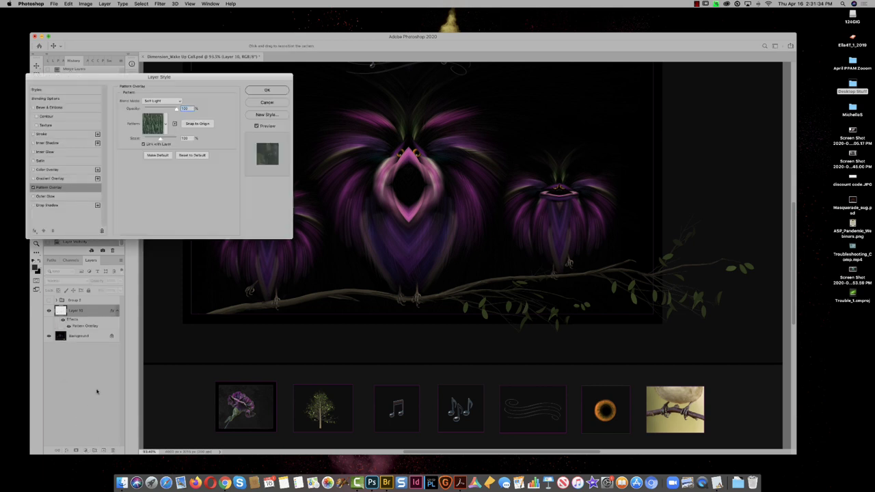
drag(197, 79, 211, 204)
click(177, 251)
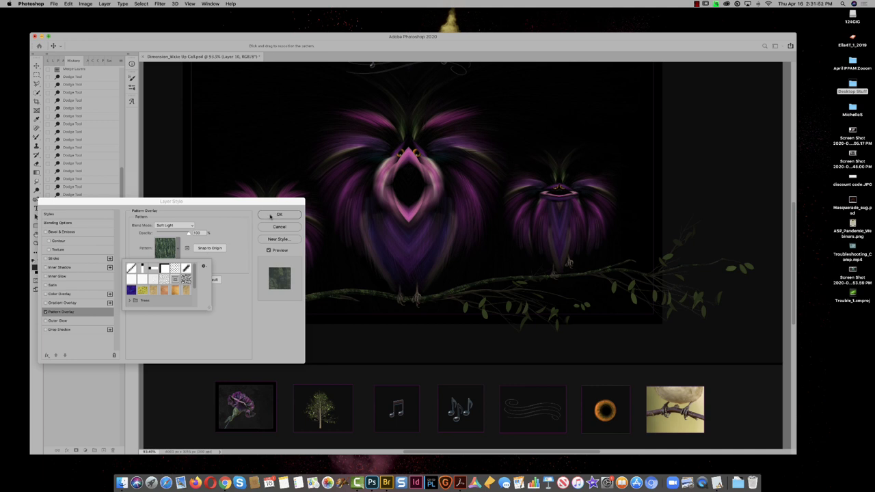
click(270, 216)
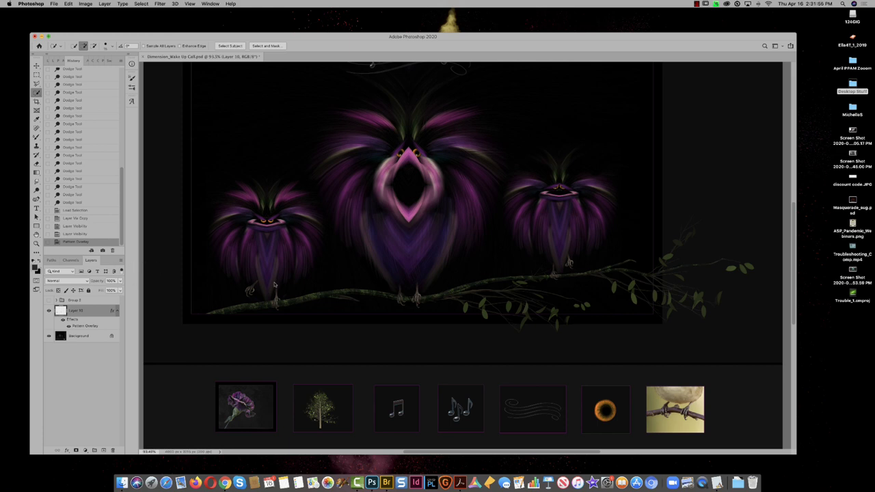
key(super+space)
drag(326, 289, 269, 281)
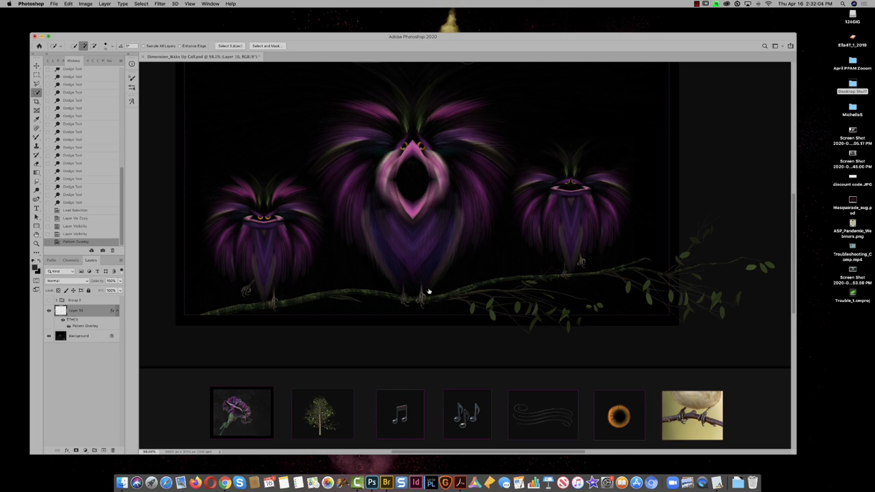
Step: Convert the branch copy's Pattern Overlay effect into its own separate clipped layer
right_click(87, 327)
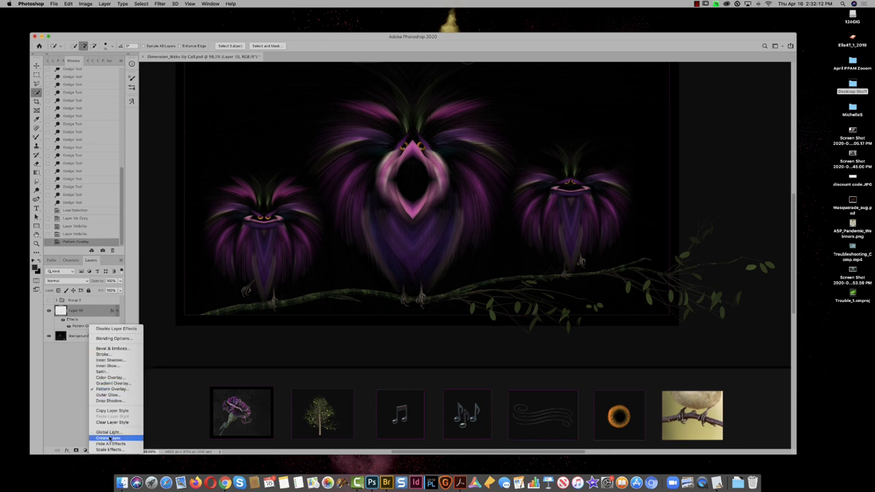
click(104, 6)
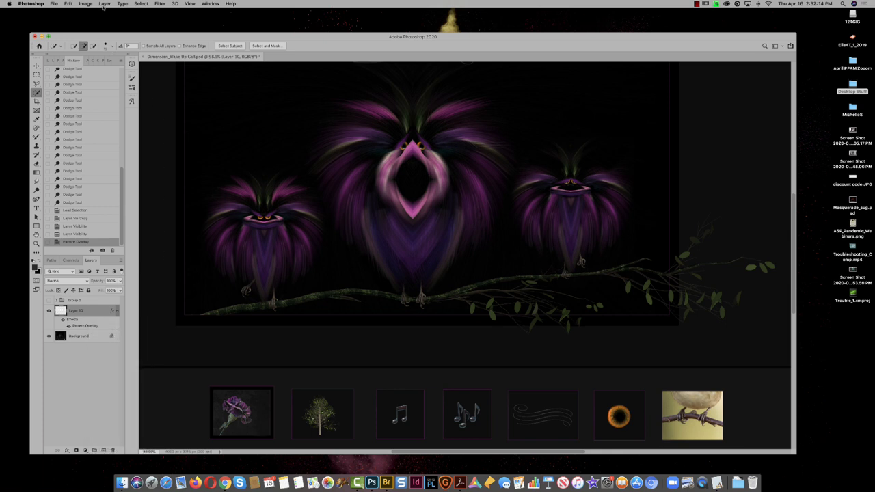
click(103, 4)
mouse_move(115, 73)
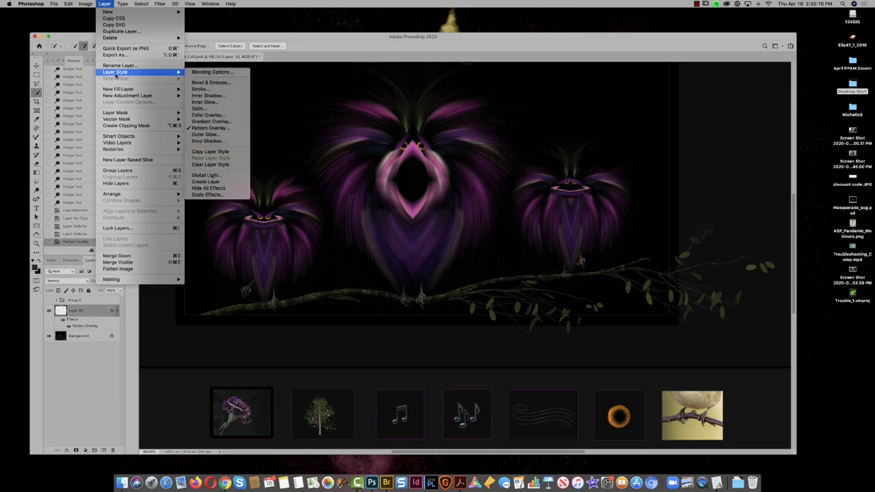
click(205, 182)
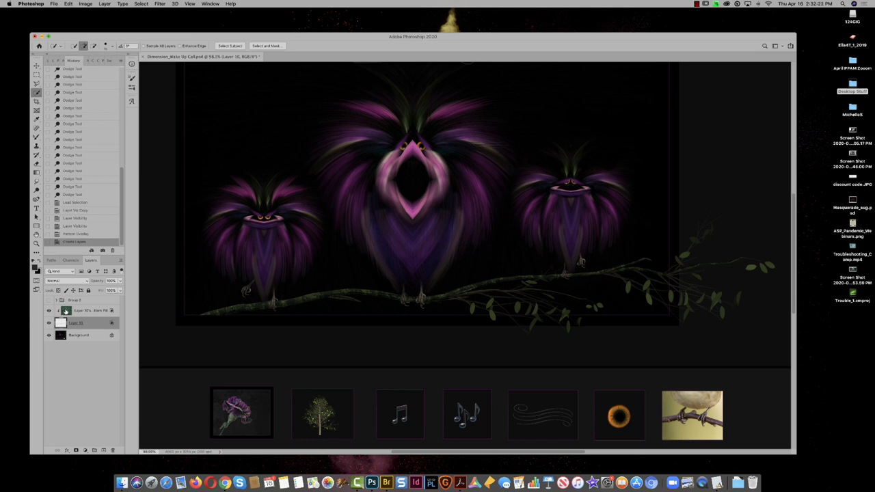
Step: Shift the hue of the branch's pattern fill layer from green toward brown and set its saturation to -45
click(64, 310)
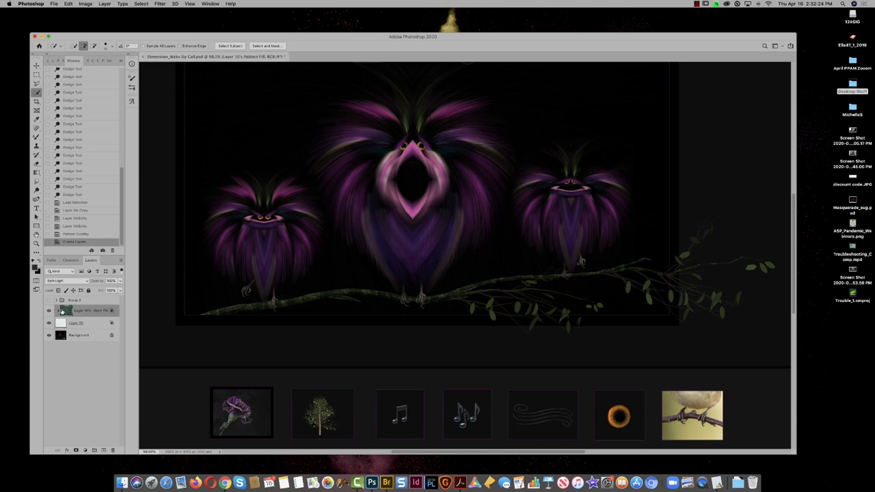
key(super+u)
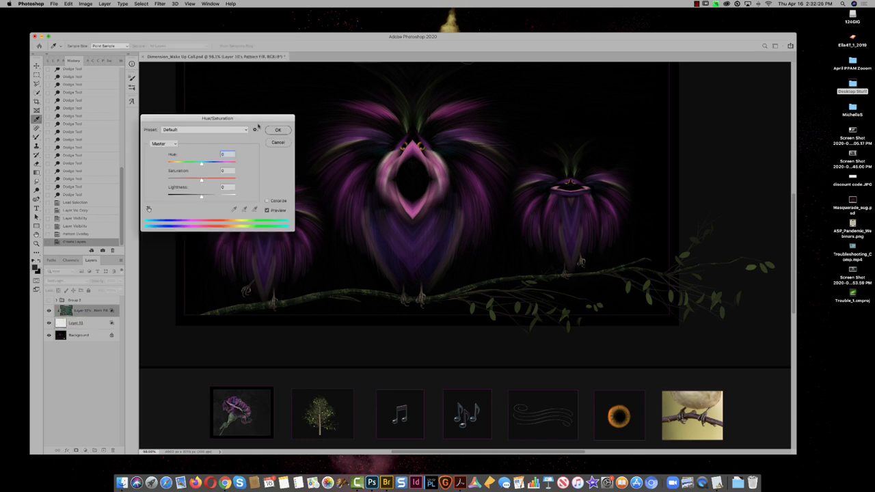
drag(258, 120, 218, 265)
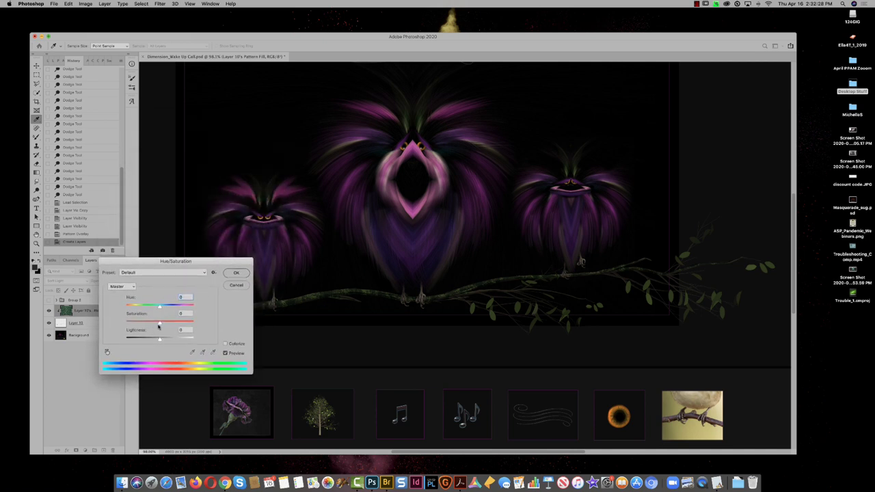
drag(159, 307, 144, 323)
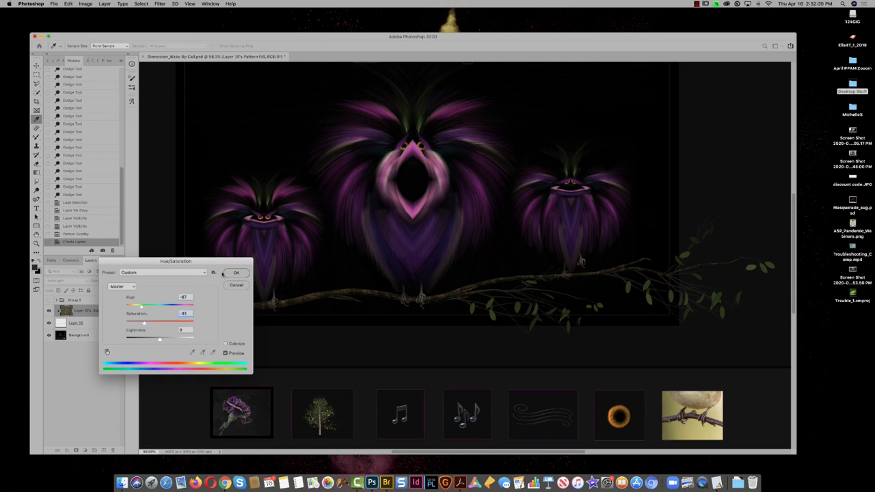
click(230, 273)
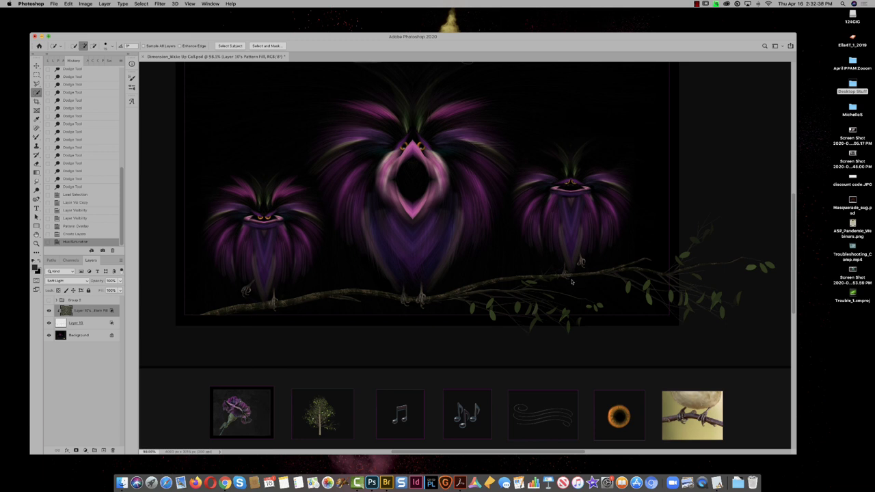
Step: Toggle the branch copy's visibility and revert the document to its opening history snapshot
drag(98, 281, 95, 281)
click(49, 322)
scroll(117, 191, up, 10)
click(80, 72)
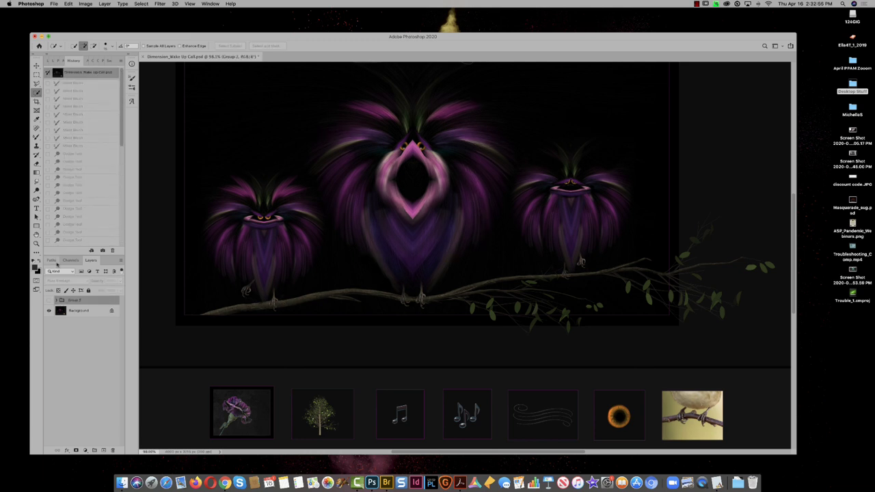
Step: Show Group 2 and examine the finished artwork as a whole and in close-up around the birds
click(49, 301)
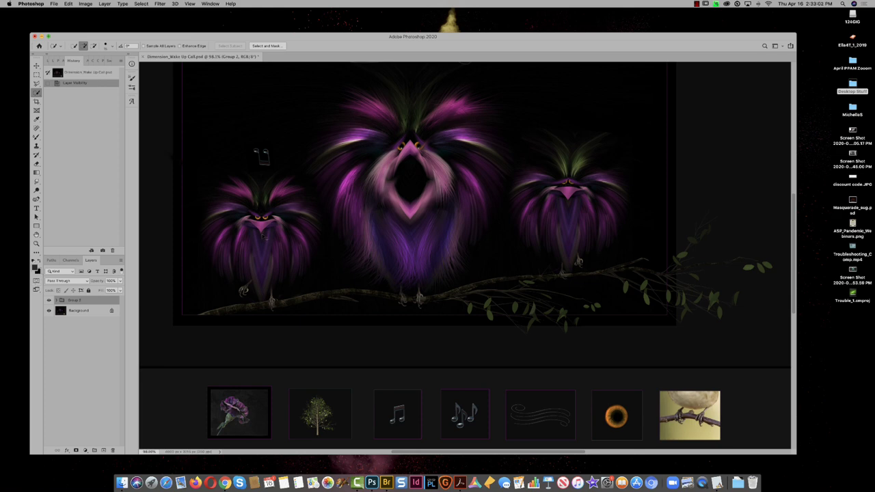
key(super+minus)
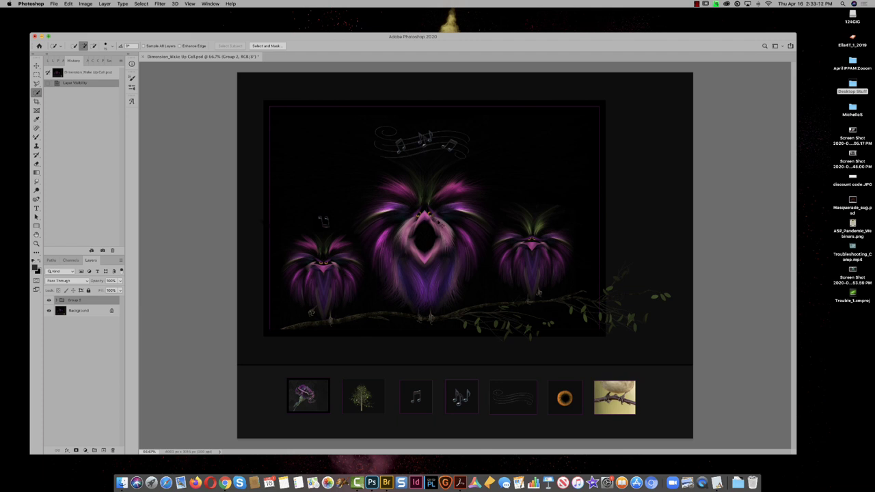
scroll(440, 219, up, 3)
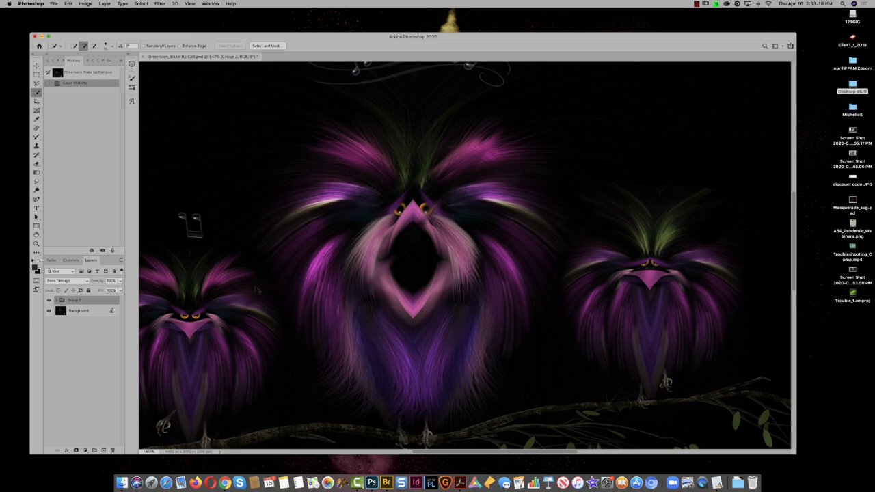
key(super+minus)
key(super+minus)
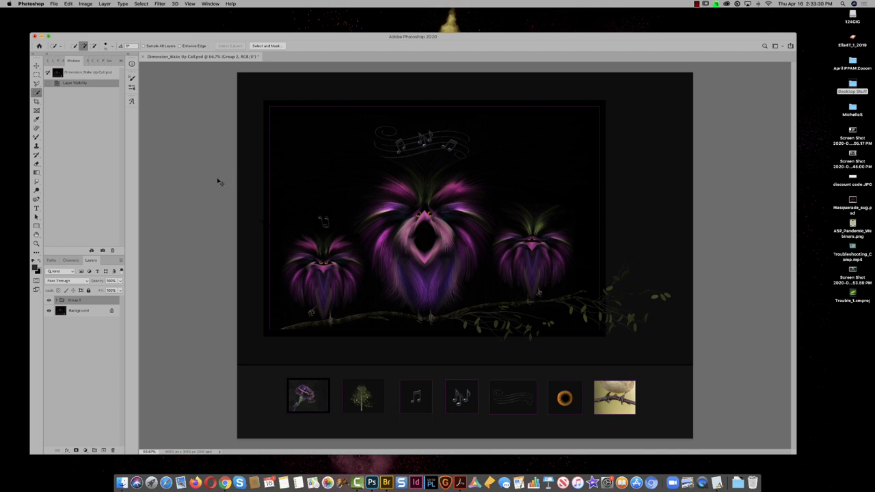
Step: Close Dimension_Wake Up Call.psd without saving and switch to the April PPAM Zooom folder in Adobe Bridge
key(super+w)
click(413, 156)
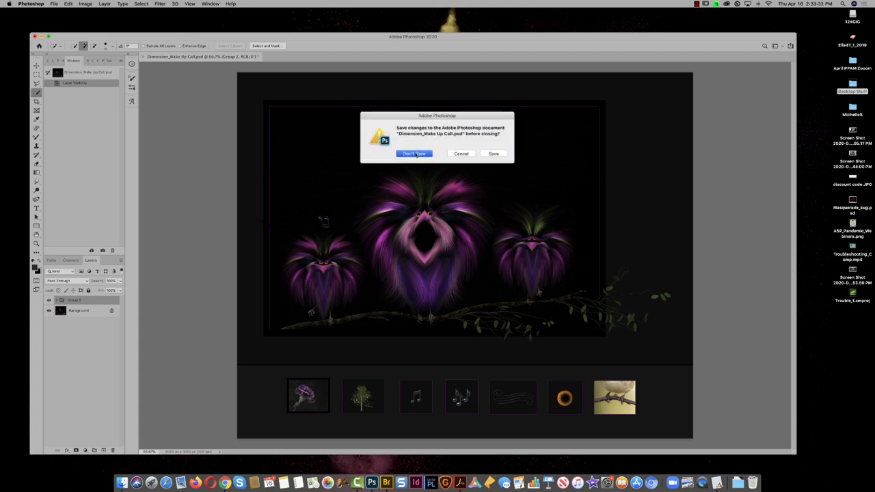
click(377, 473)
click(307, 65)
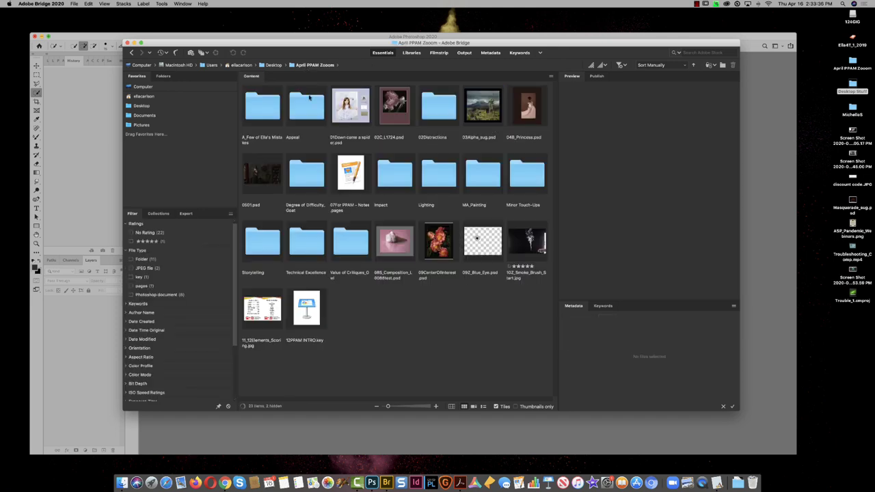
Step: Open W_Kissed by the sun_Sug.psd and Wedding_Our Path is Clear.psd together in Photoshop from the Minor Touch-Ups folder
click(517, 180)
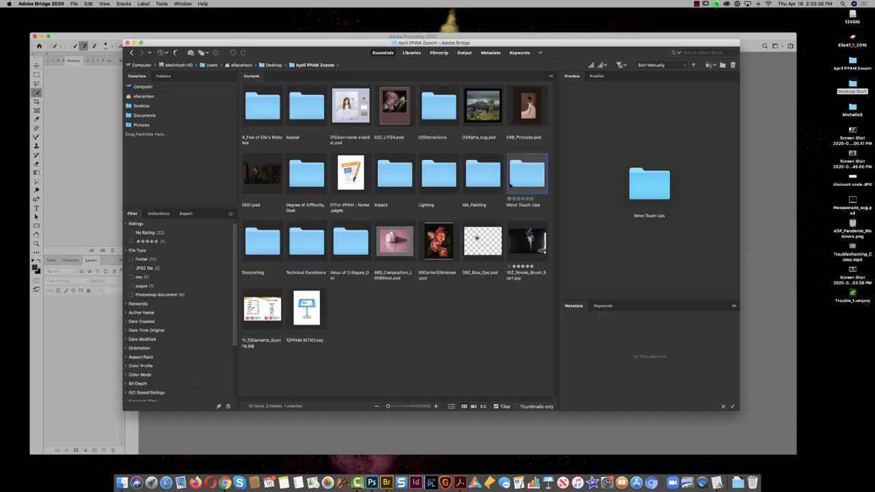
double_click(518, 187)
click(306, 106)
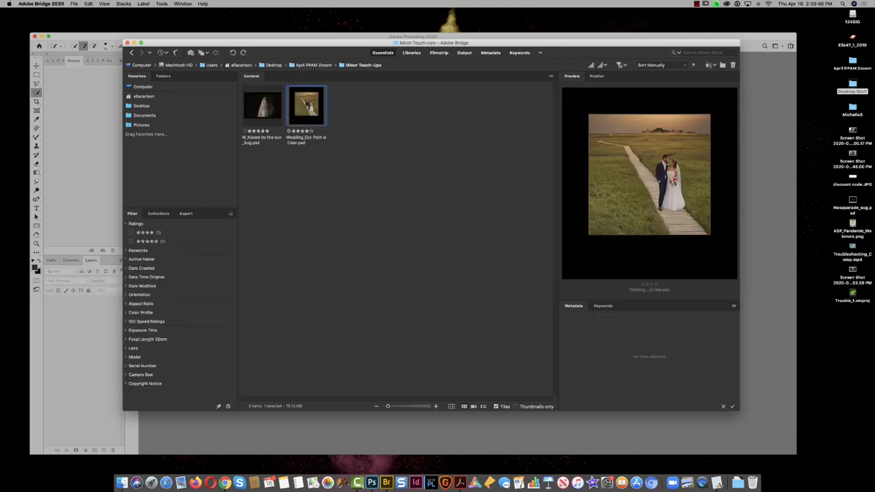
click(276, 109)
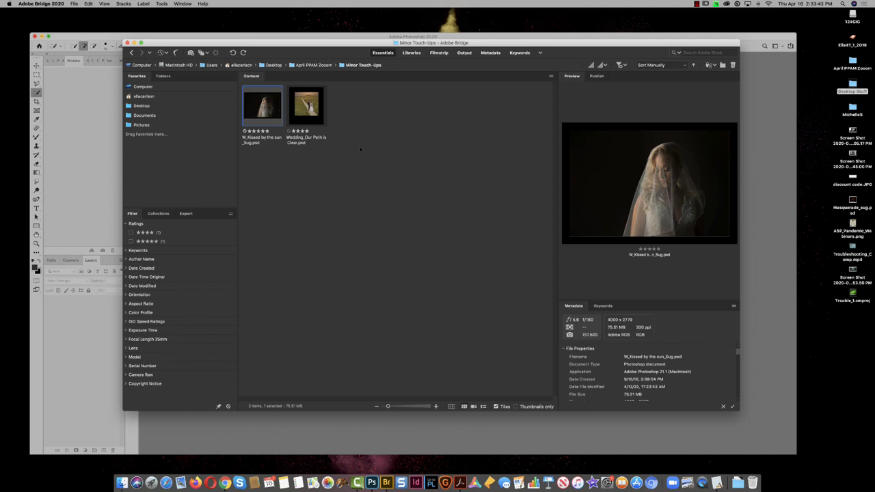
shift+click(314, 120)
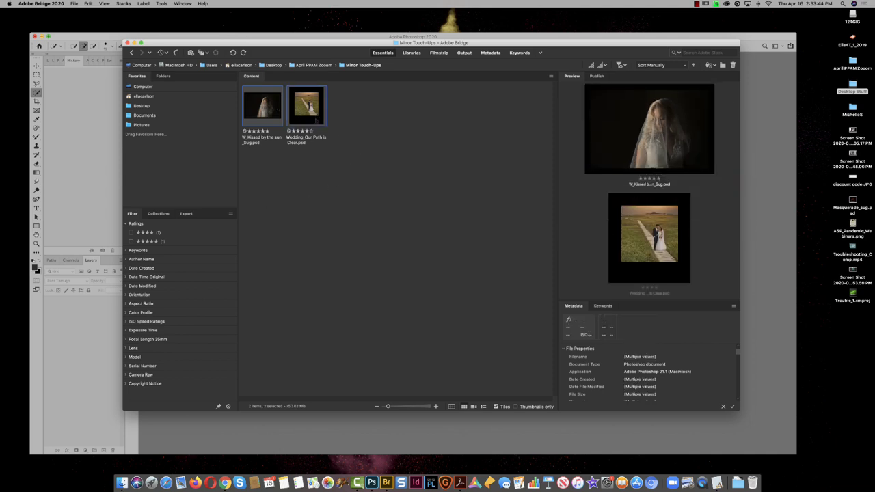
double_click(315, 121)
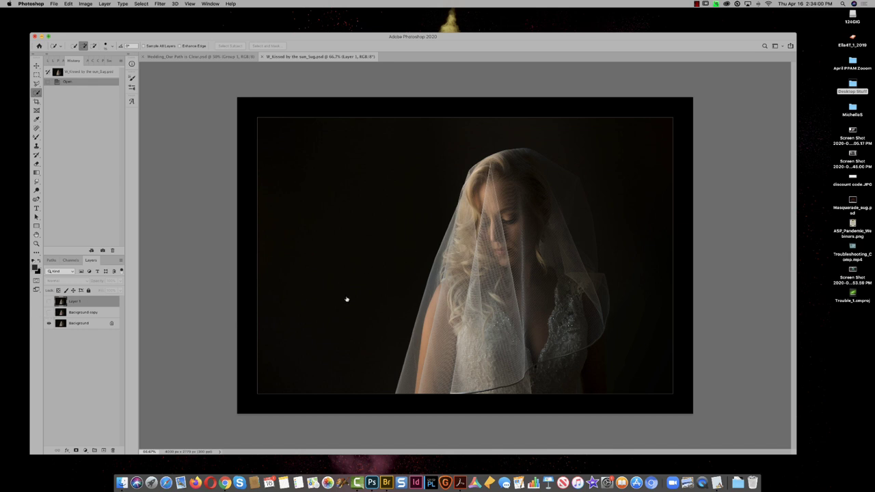
Step: Show and hide the Background copy layer to examine the marked areas on the bride's face and arm
click(49, 312)
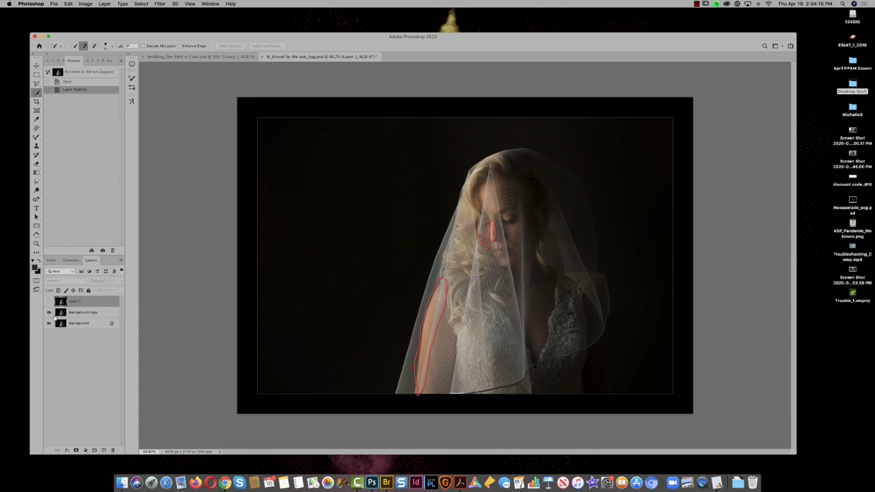
click(49, 311)
key(super+space)
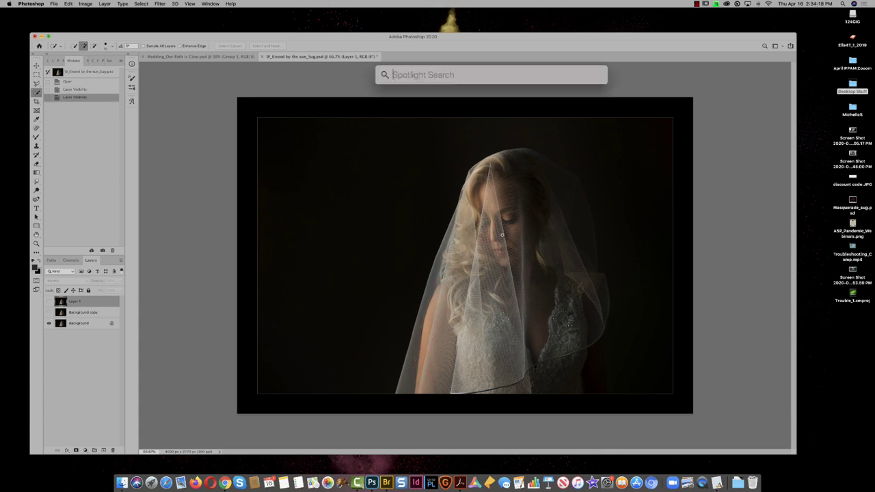
Step: Lasso the thin diagonal veil line on the bride's cheek beside her nose
drag(479, 239, 452, 241)
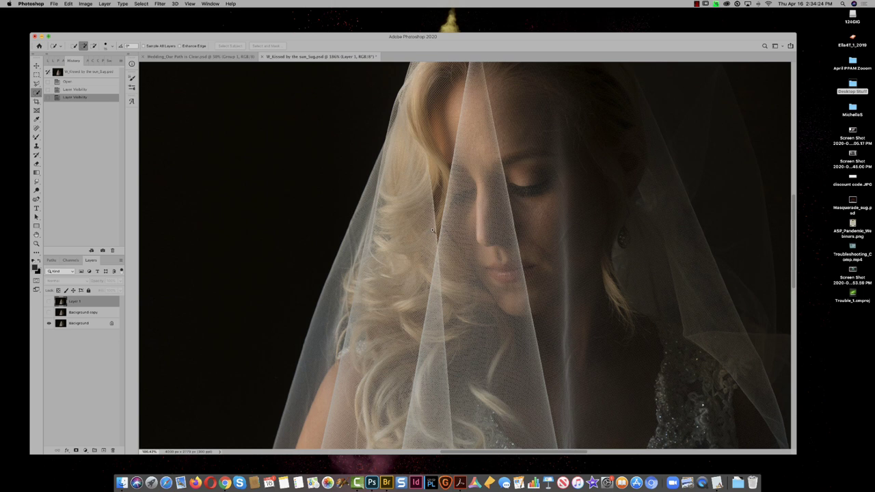
key(l)
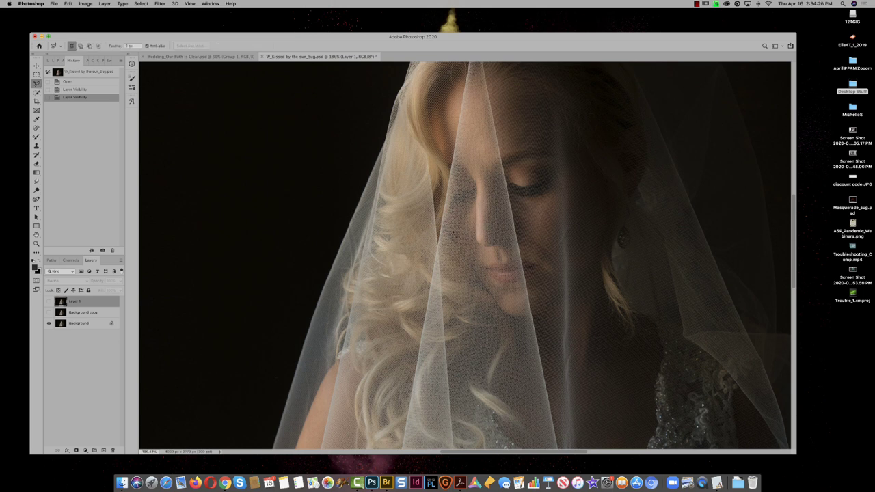
key(shift+l)
key(shift+l)
drag(458, 238, 458, 237)
key(shift)
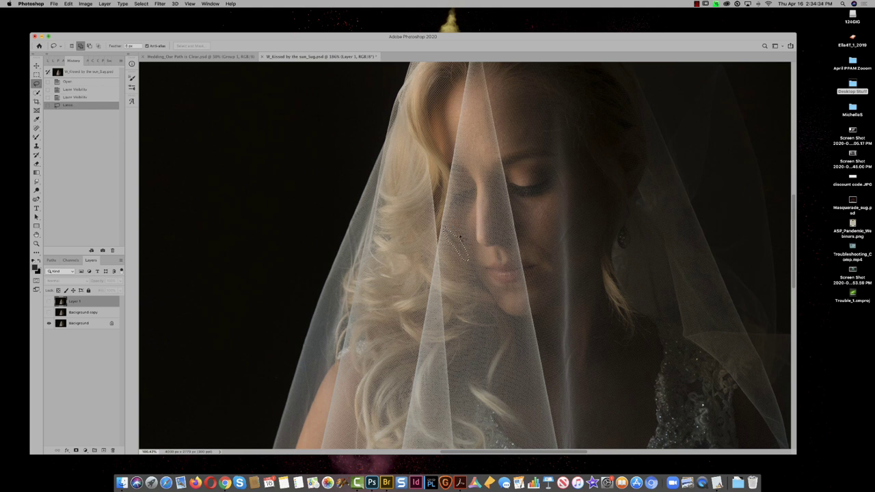
Step: Try to fill the lassoed cheek line with Content-Aware on the hidden Layer 1
key(shift+BackSpace)
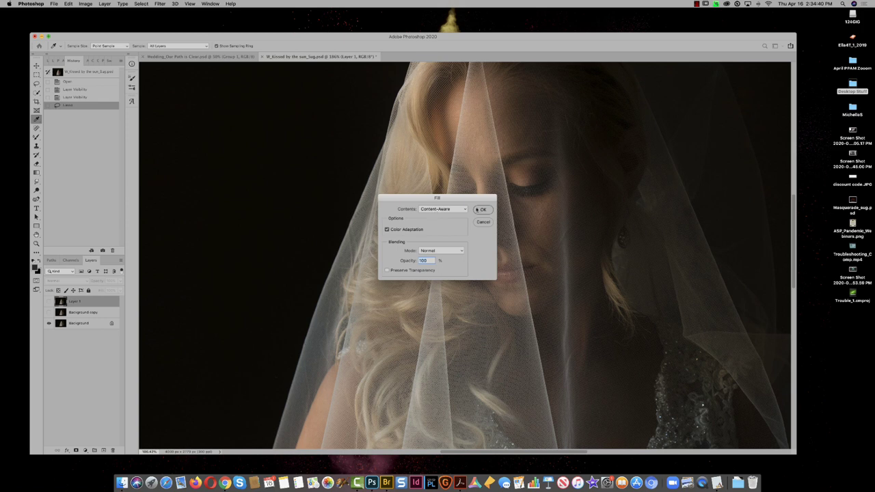
click(482, 209)
click(487, 154)
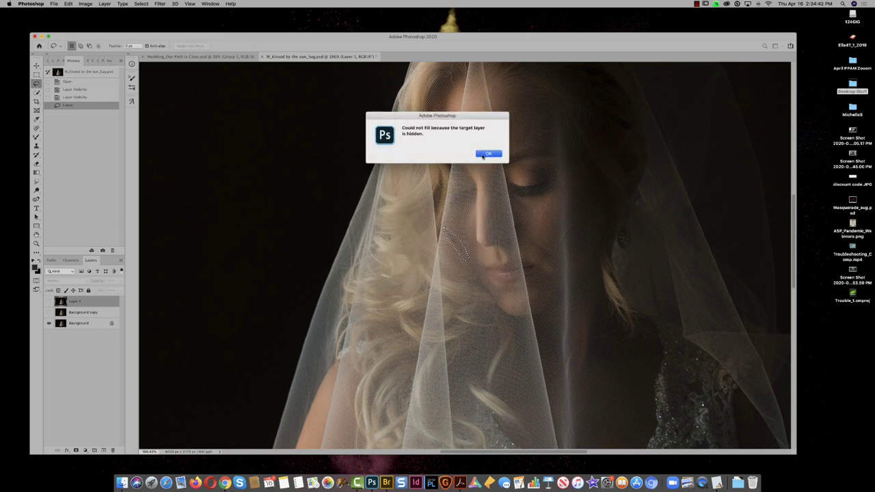
Step: Select the Background layer, fill the cheek selection with Content-Aware at 100% opacity, and deselect
click(92, 323)
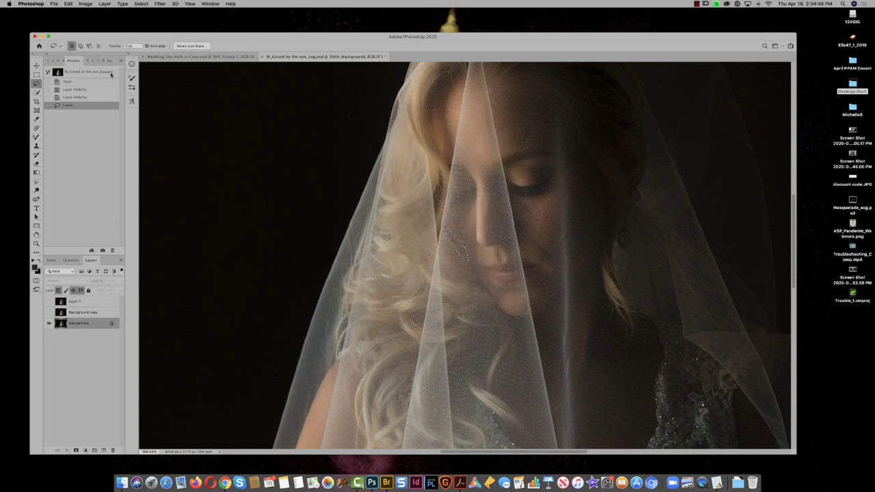
click(69, 4)
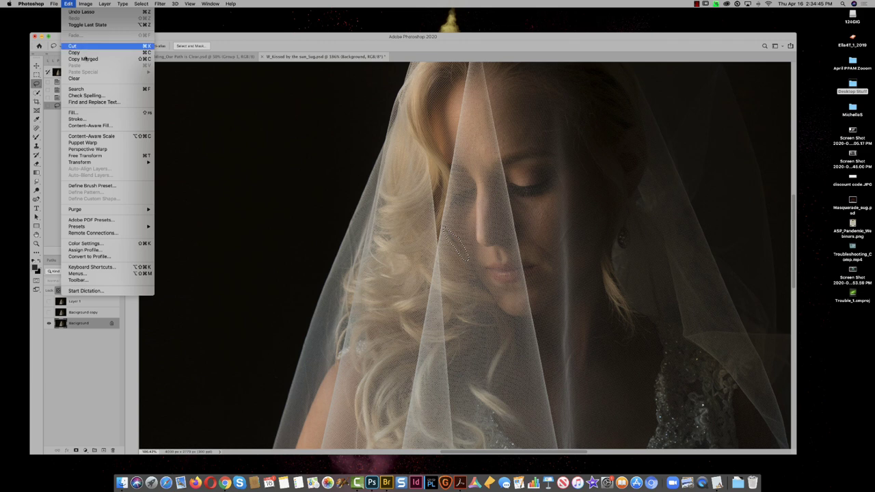
click(95, 113)
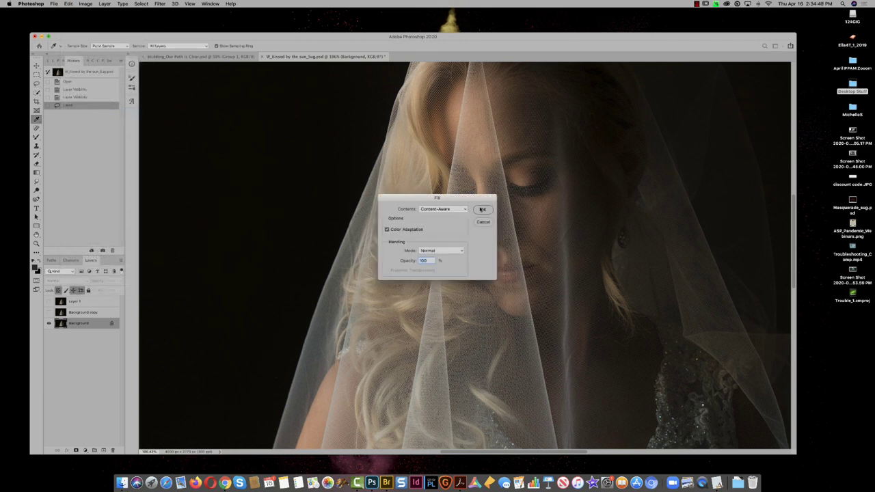
click(481, 210)
key(ctrl+d)
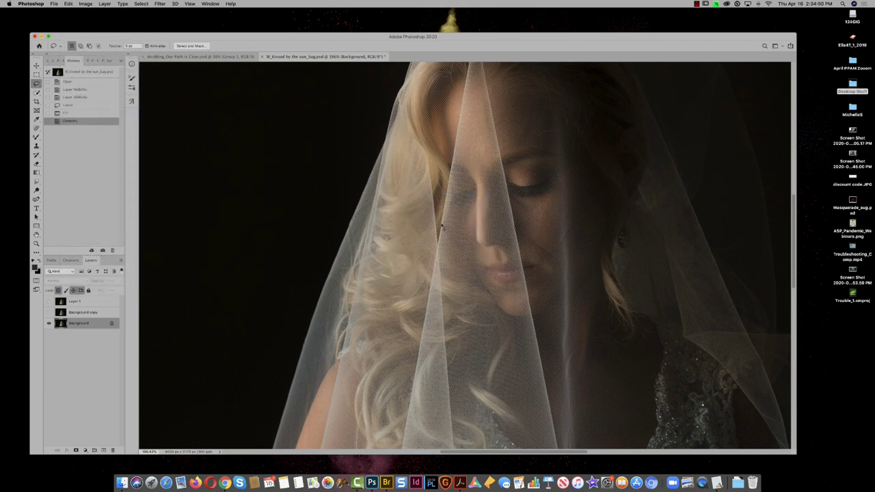
Step: Lasso the small remaining spot at the veil edge beside the cheek, fill it with Content-Aware, and deselect
drag(444, 226, 446, 229)
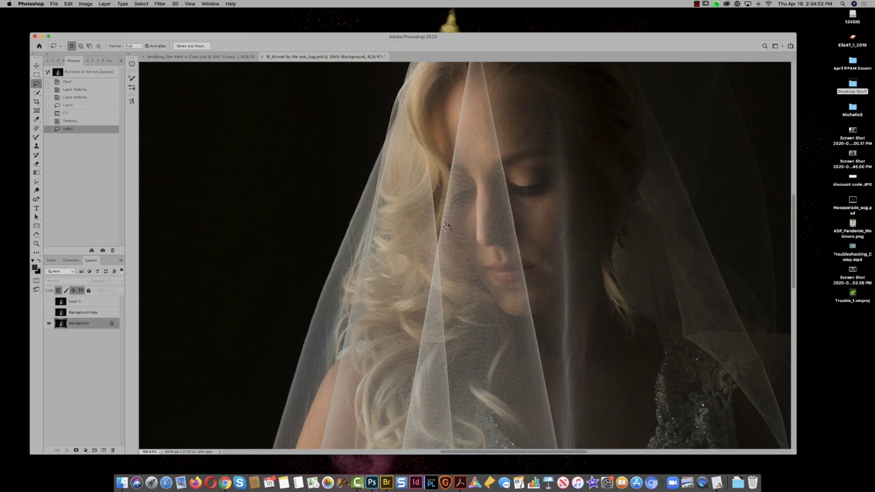
key(shift+BackSpace)
key(Return)
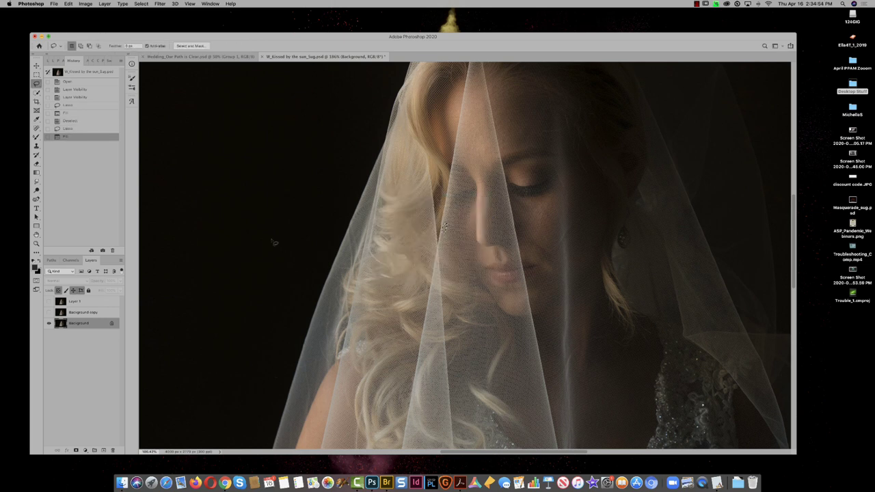
key(ctrl+d)
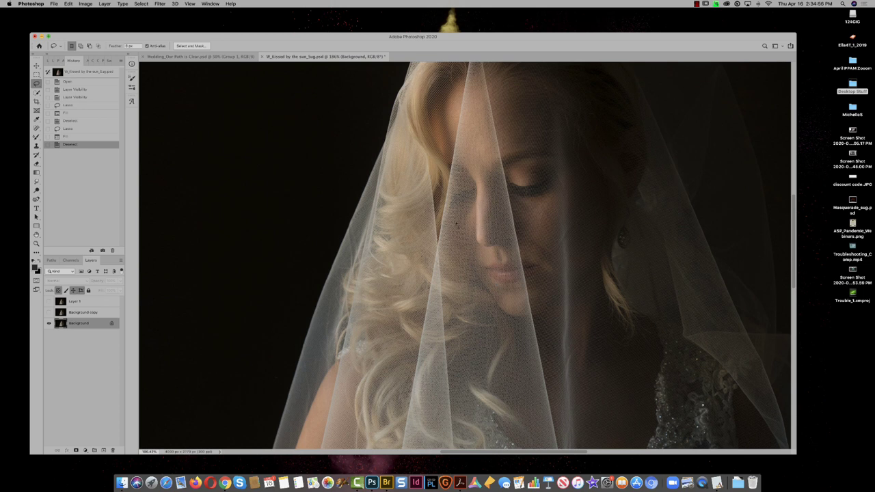
Step: Activate the Dodge tool and give it a soft round brush tip
key(o)
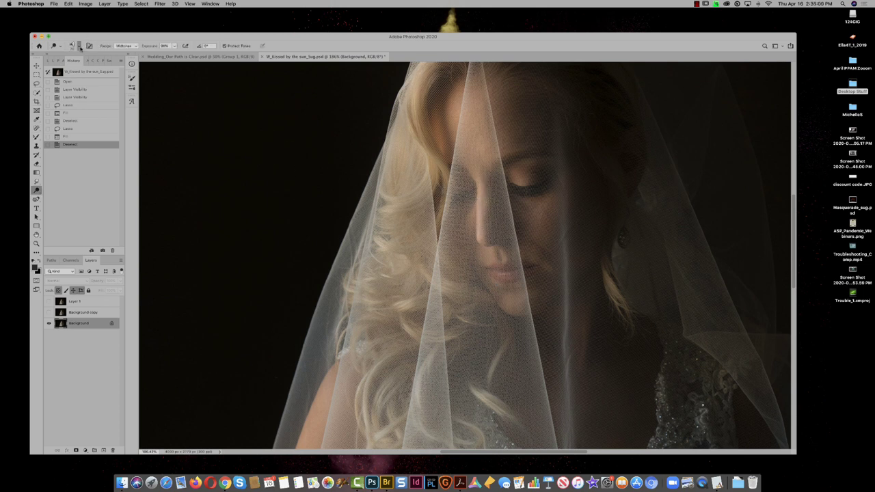
click(78, 46)
click(44, 96)
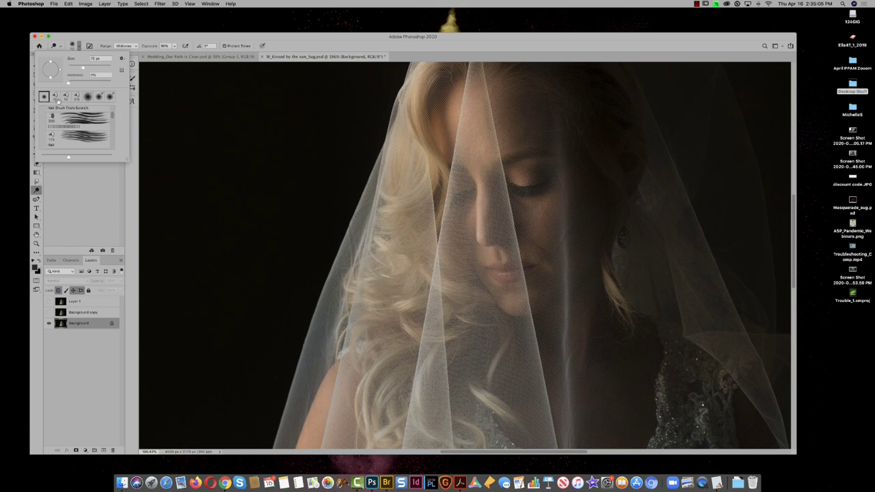
Step: Try a Dodge stroke and a Burn stroke on the bridge of the bride's nose, undoing each
click(482, 189)
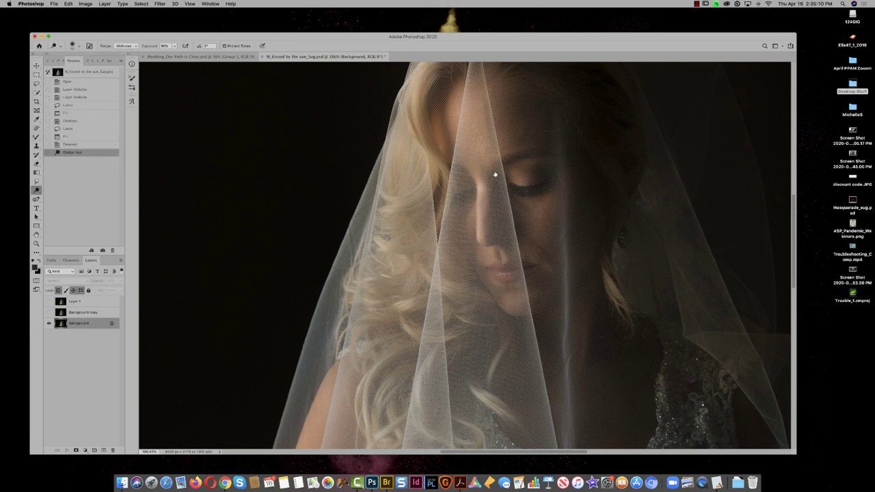
key(super+z)
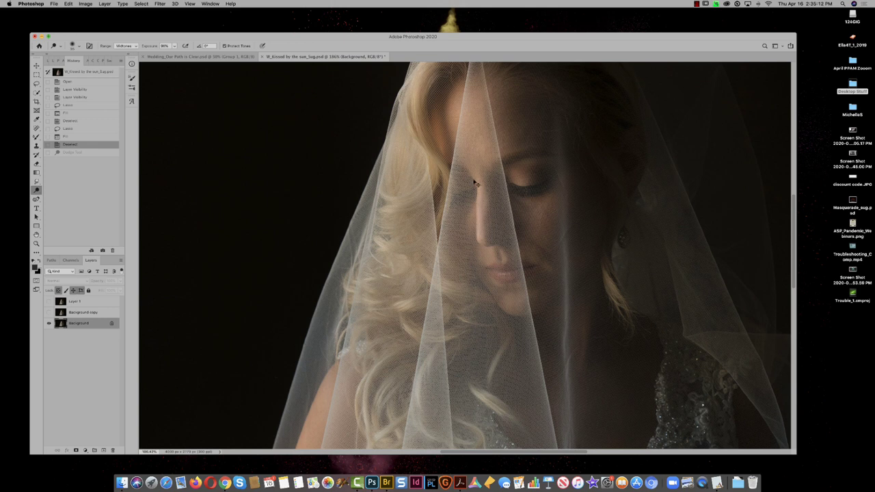
click(481, 202)
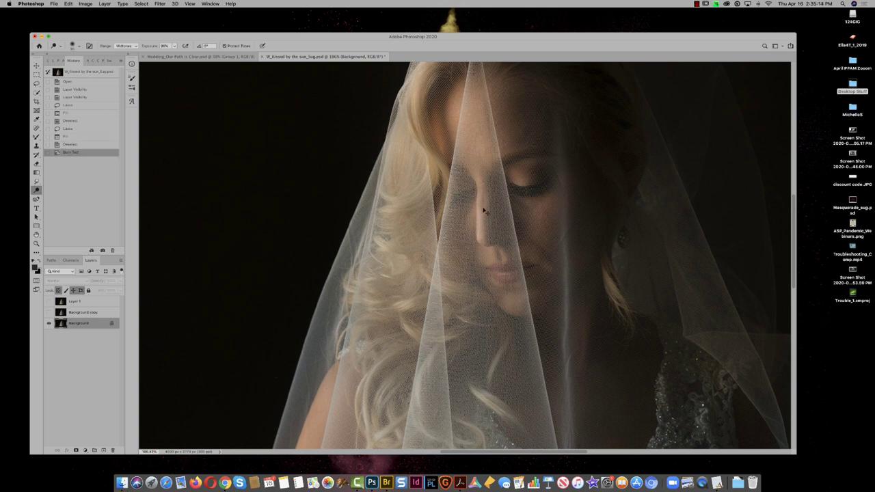
key(super+z)
Step: Burn the bright highlight along the bridge and tip of the bride's nose at a lower exposure
mouse_move(461, 182)
mouse_down()
mouse_move(480, 189)
mouse_move(483, 243)
mouse_up()
drag(484, 243, 486, 246)
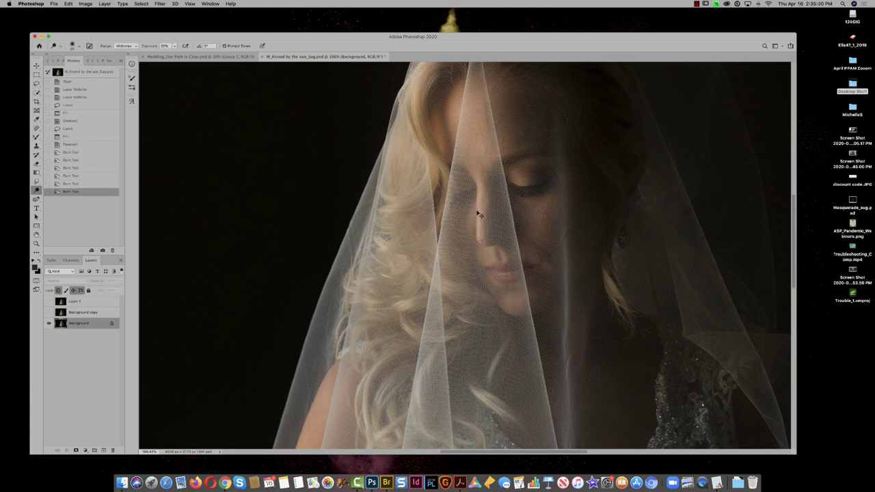
click(480, 235)
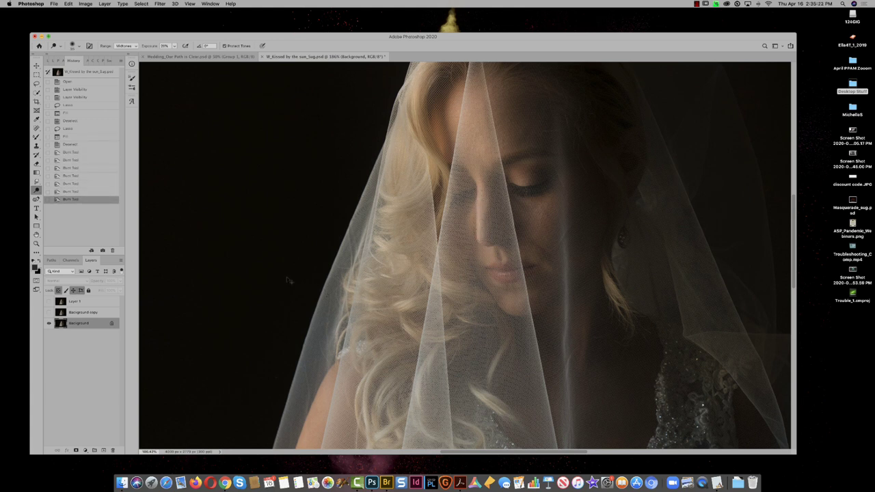
Step: Show and hide Layer 1 repeatedly to compare the bride's arm and overall image with and without it
drag(302, 301, 324, 229)
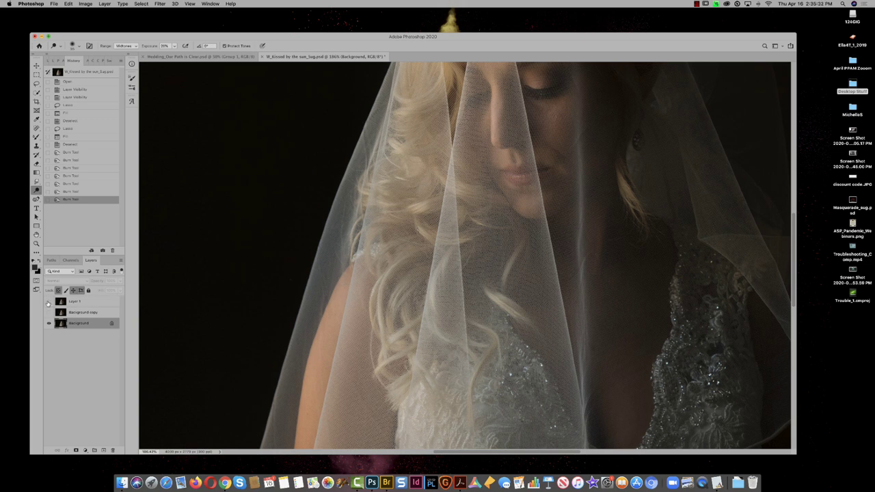
click(48, 302)
key(super+1)
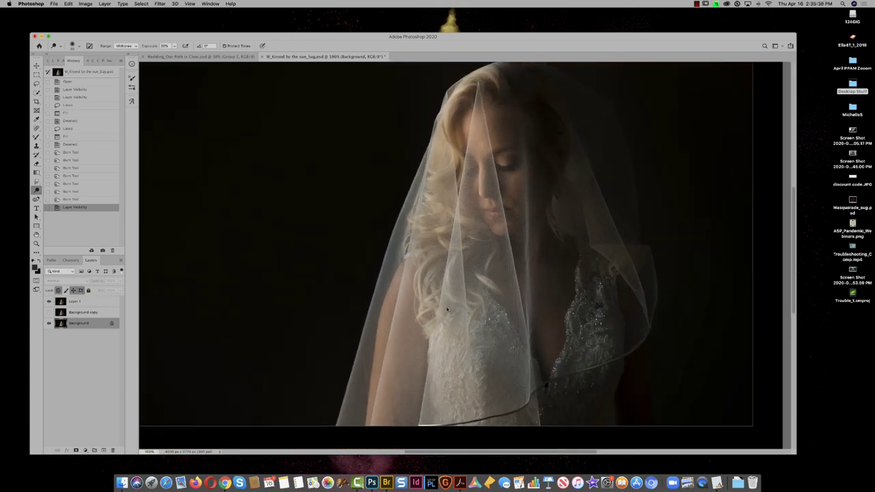
key(super+minus)
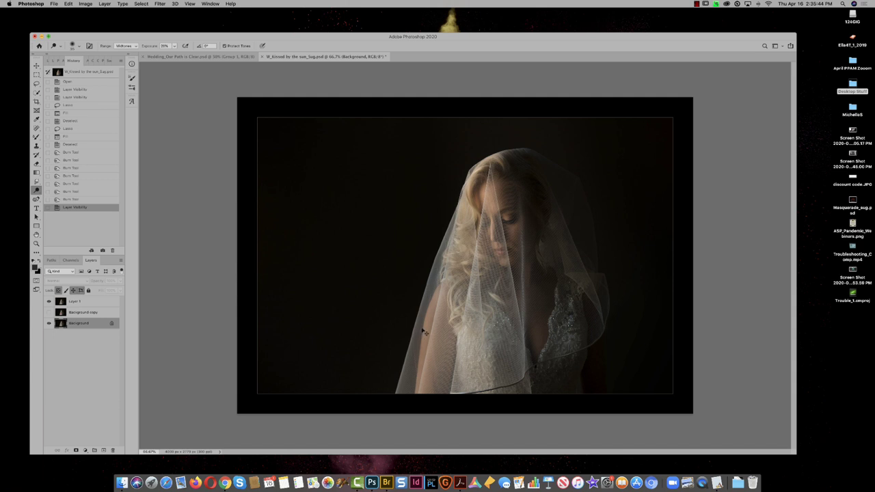
click(48, 303)
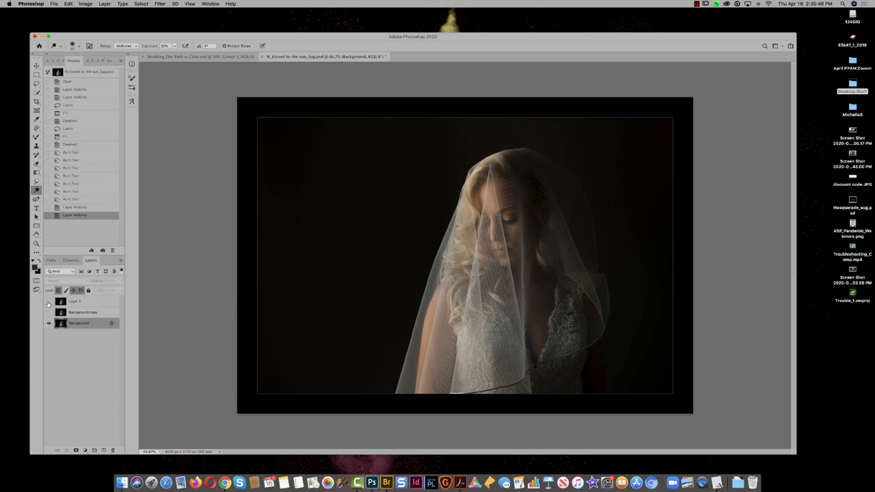
click(48, 303)
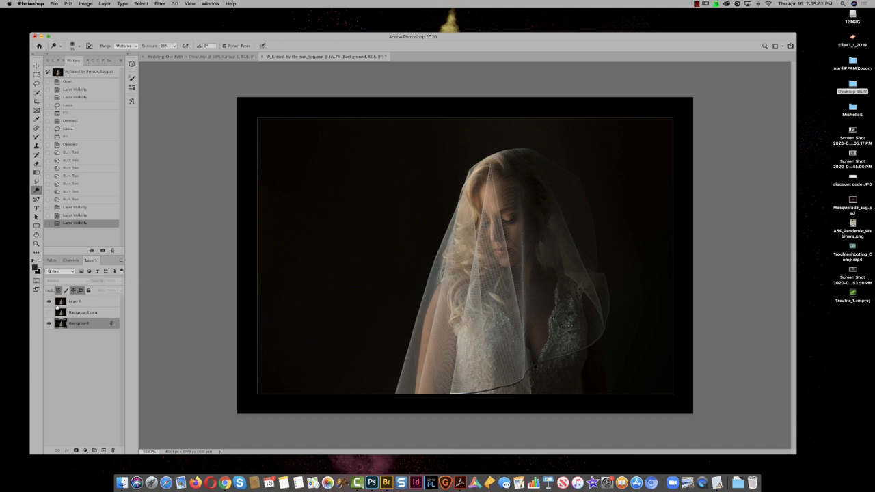
click(48, 302)
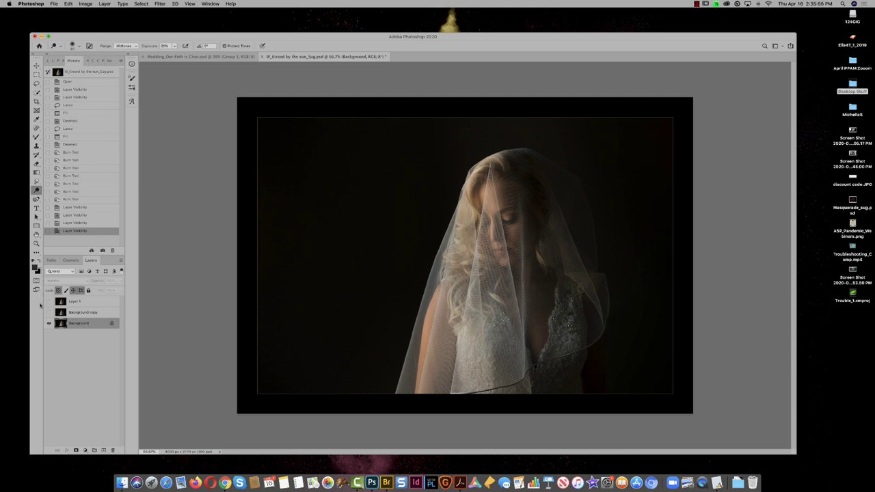
click(48, 302)
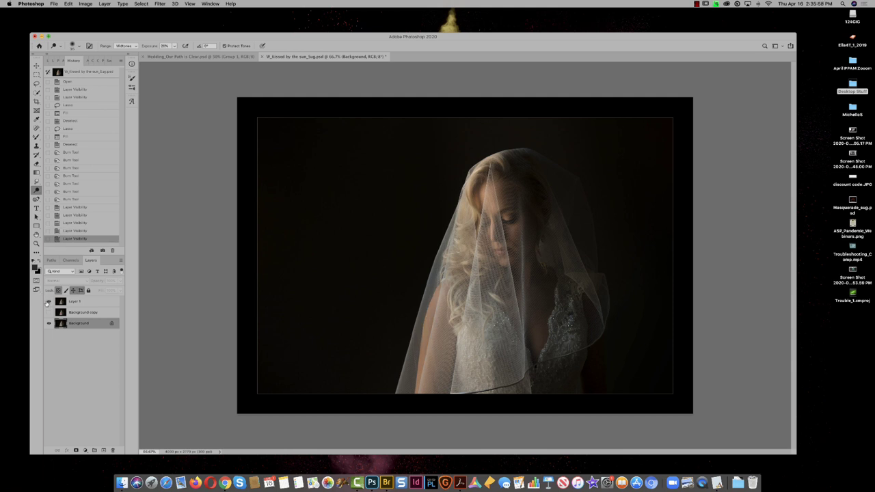
click(49, 302)
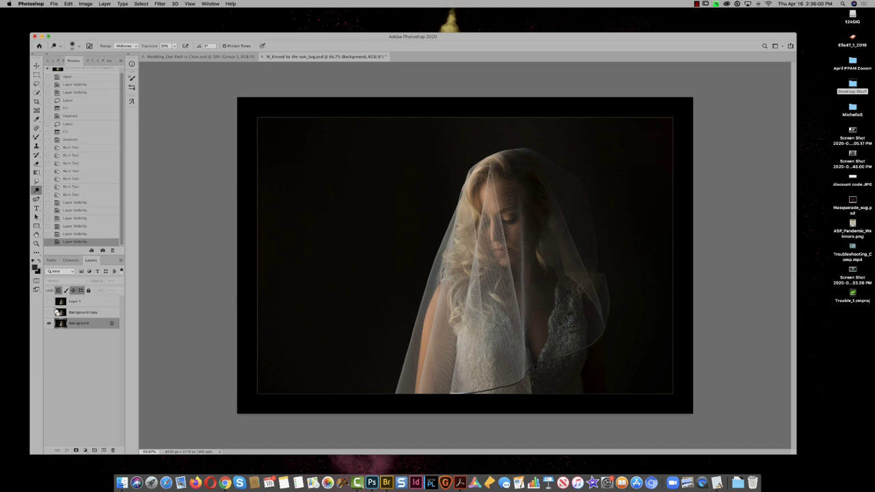
Step: Close W_Kissed by the sun_Sug.psd without saving, and expand Group 1 in the wedding document to select Layer 1
key(super+w)
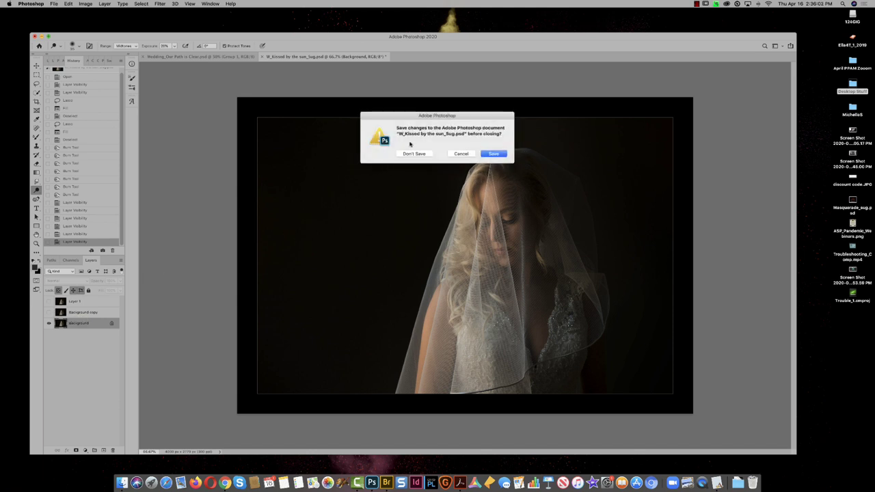
click(412, 156)
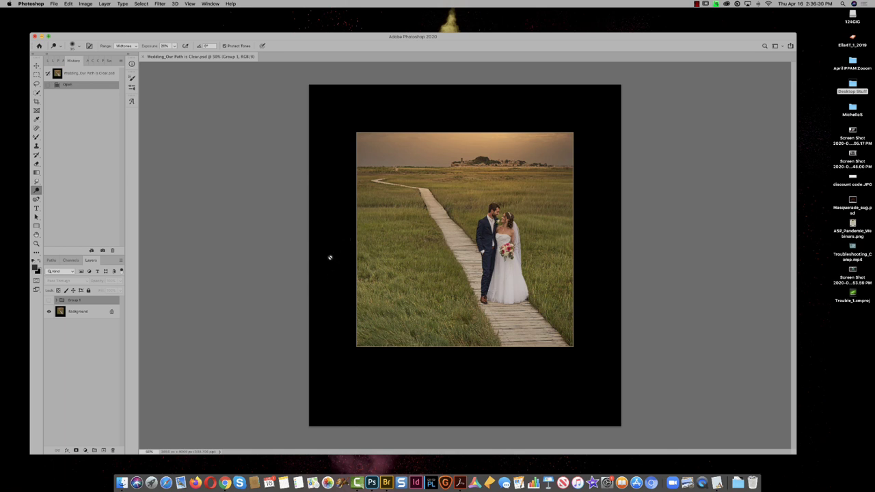
click(55, 301)
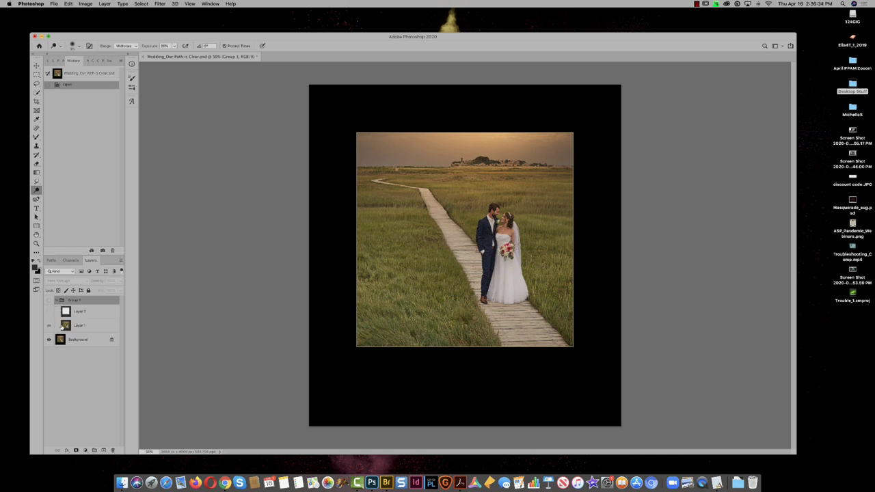
click(66, 326)
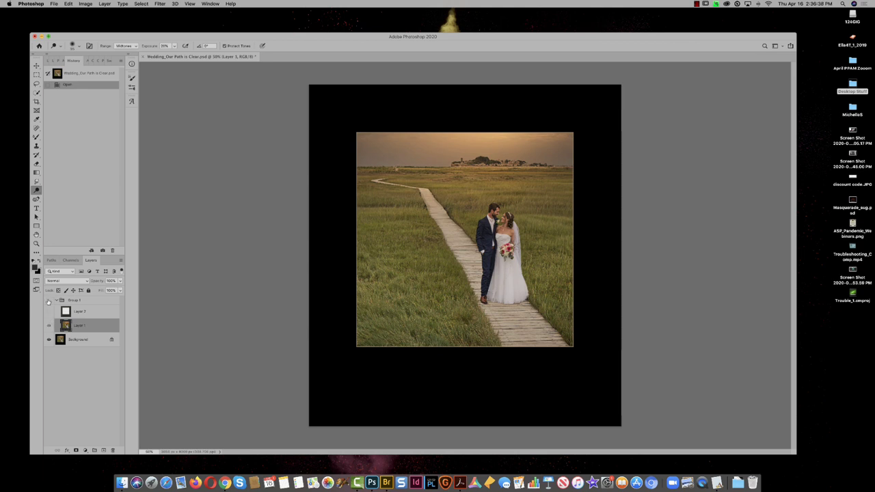
Step: Show Group 1 and its upper layer to examine the image and mat colours, and hide the group again
click(48, 301)
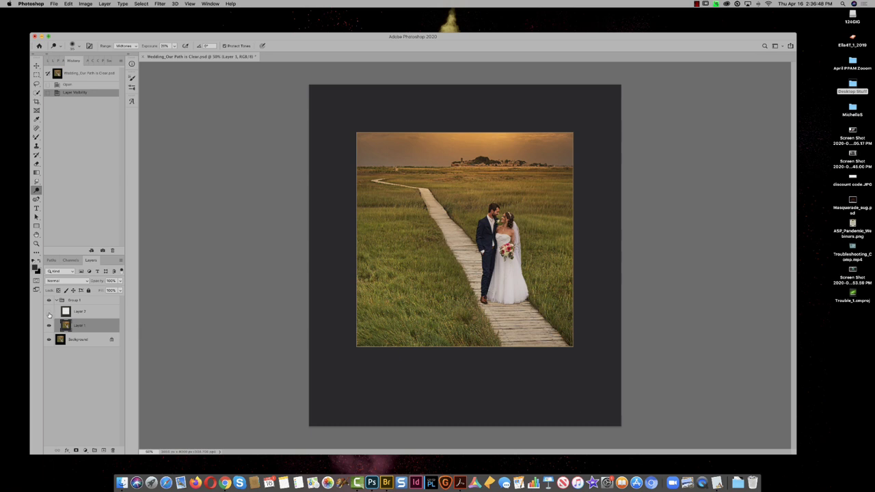
click(49, 314)
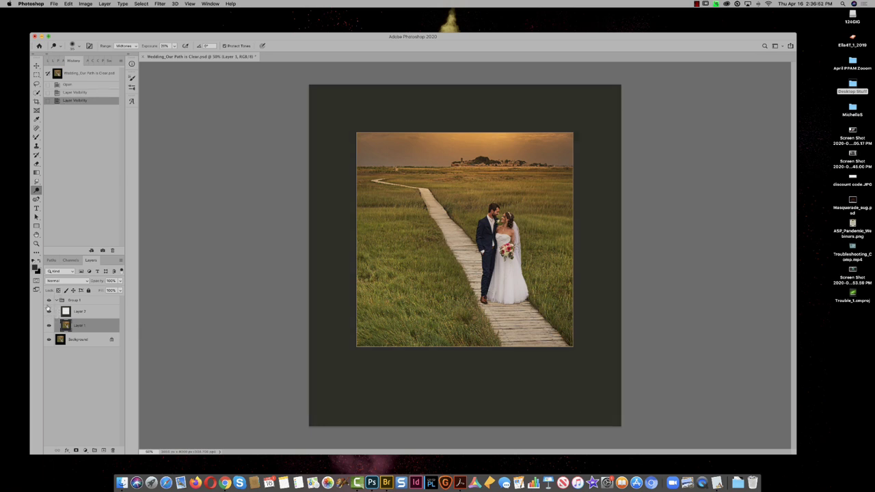
click(49, 301)
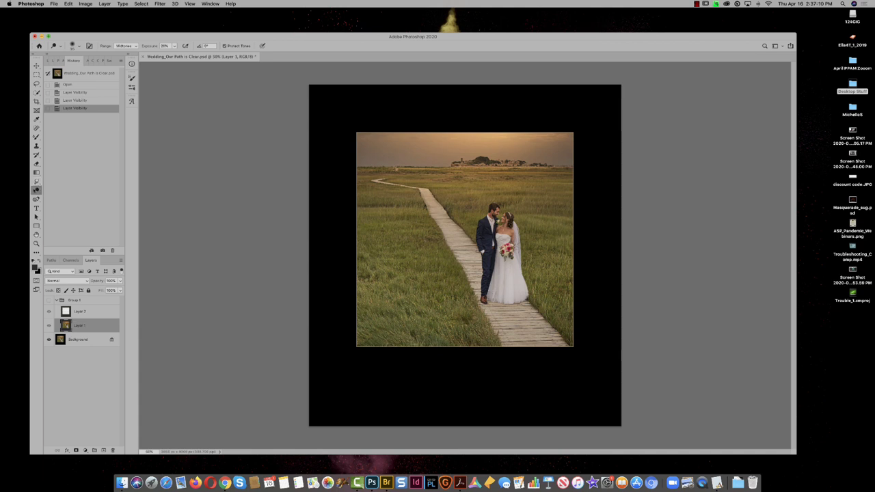
Step: Choose the Sponge tool and set its mode to Saturate
right_click(37, 189)
click(66, 203)
click(136, 47)
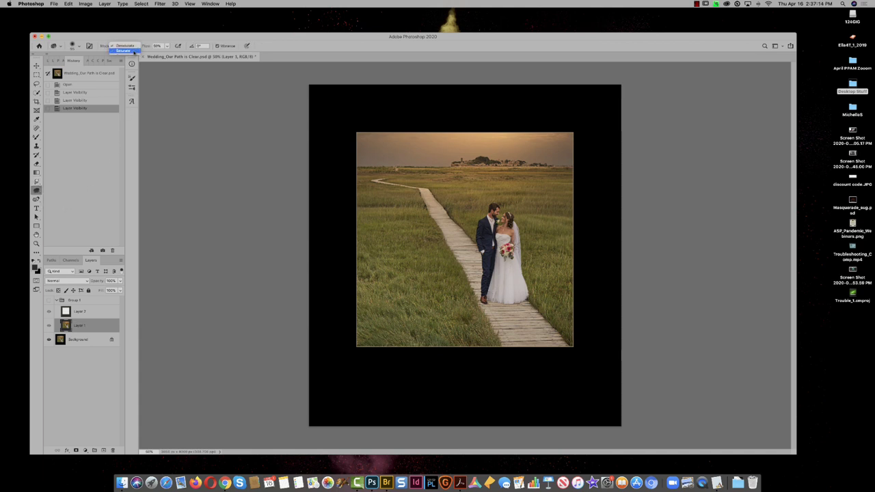
click(125, 54)
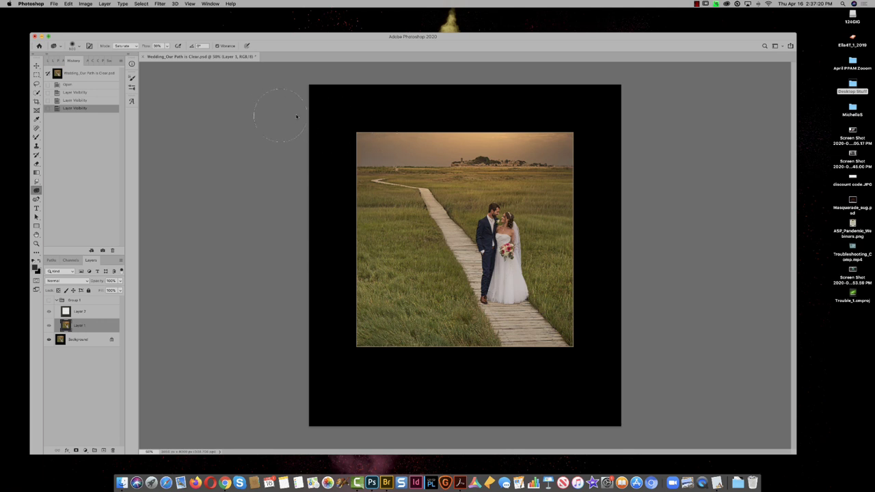
Step: Try to saturate the sky with sponge strokes on Layer 1 of the hidden group
drag(455, 127, 552, 127)
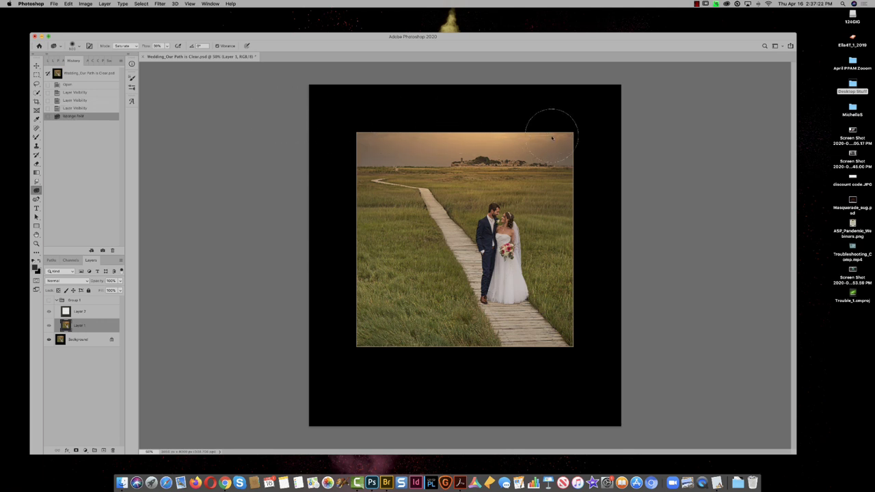
click(394, 140)
click(493, 131)
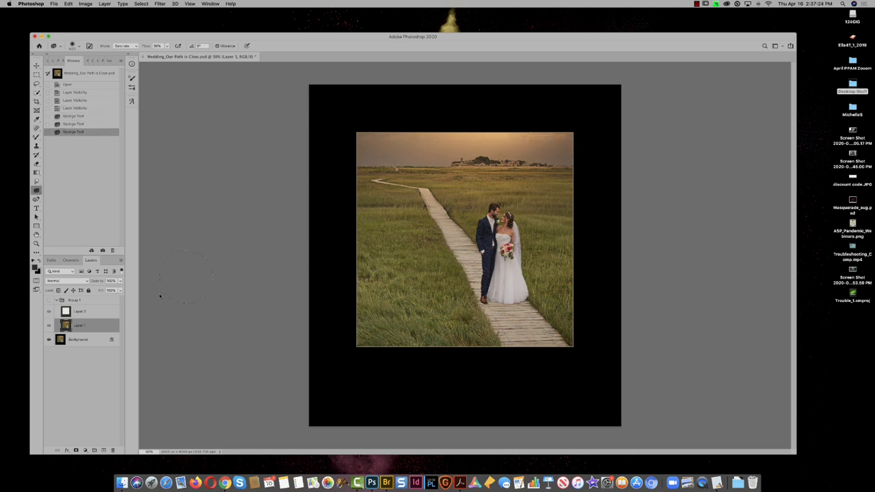
Step: Select the Background layer, undo the last two sponge strokes, and saturate the sunset sky along the photo's upper edge
click(91, 340)
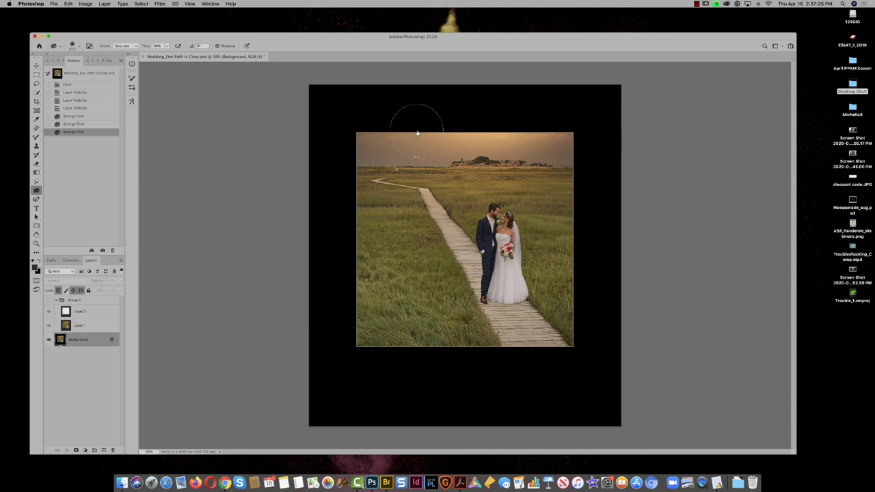
key(super+z)
key(super+z)
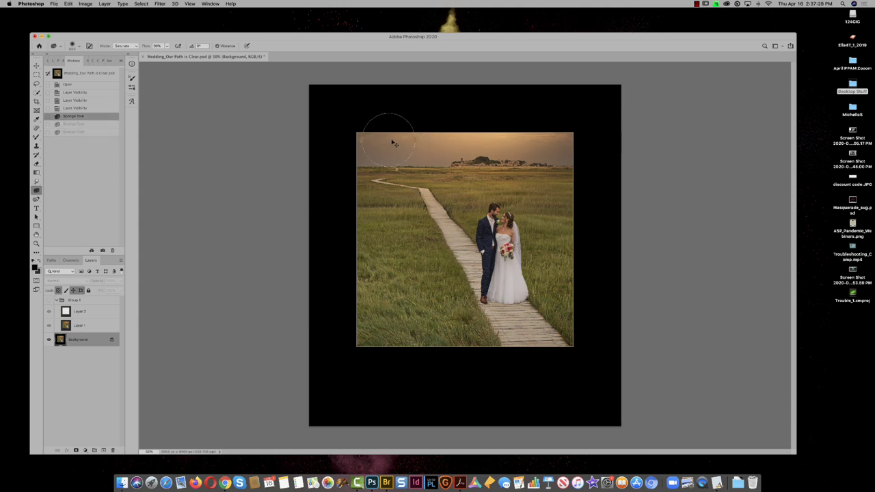
drag(459, 139, 547, 135)
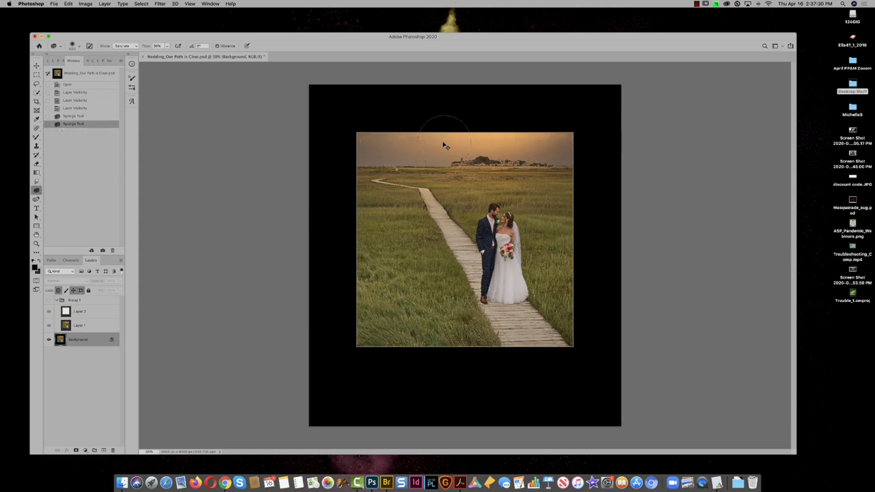
drag(378, 140, 360, 146)
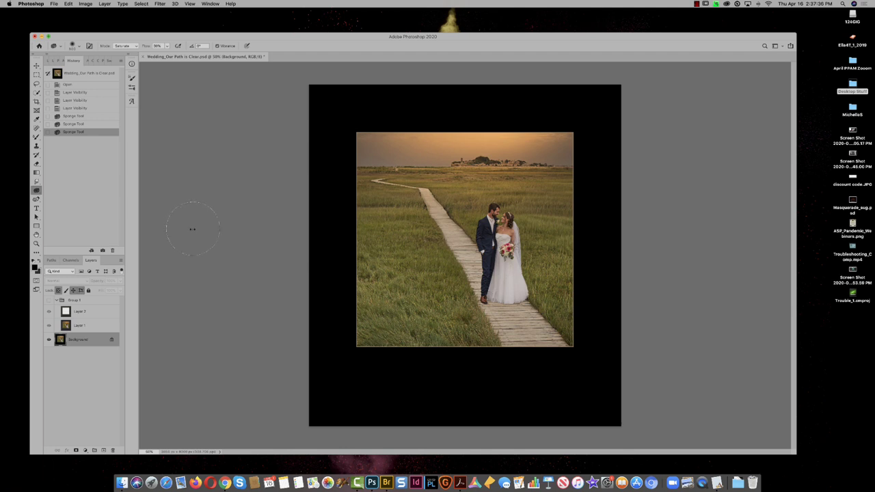
Step: Show Group 1 to compare the finished colour and mat, and close the wedding document without saving
click(47, 301)
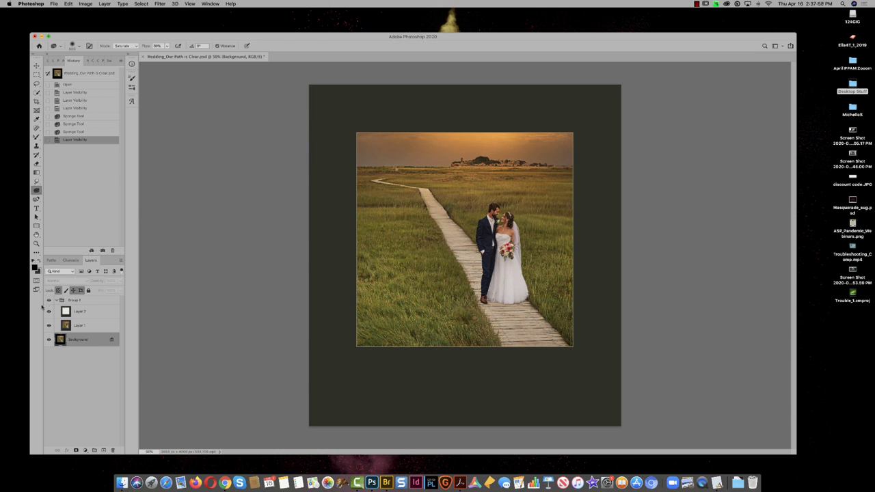
key(super+w)
click(427, 154)
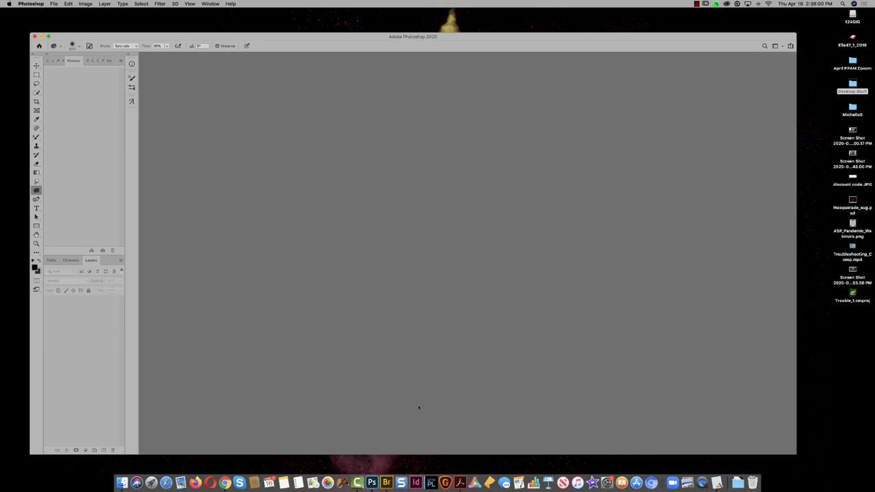
Step: Switch to Adobe Bridge and open StoryTelling_TiffanyBaby.psd from the Storytelling folder in Photoshop
click(386, 479)
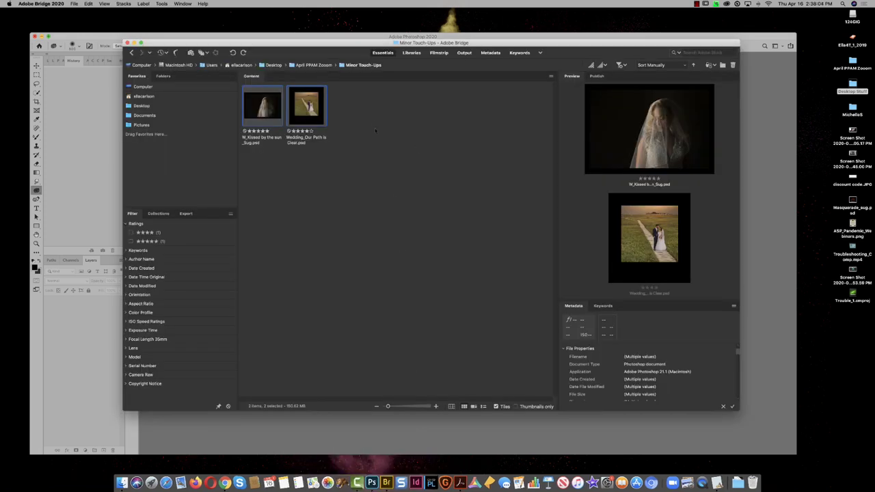
click(314, 65)
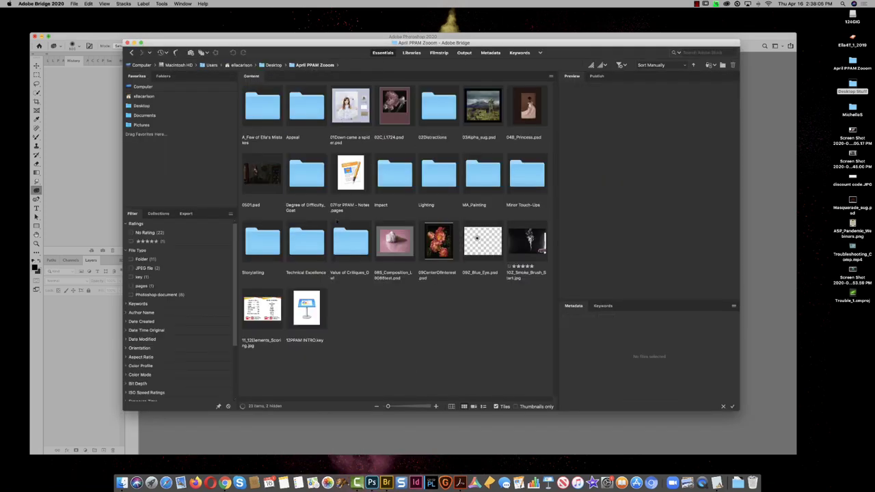
click(262, 252)
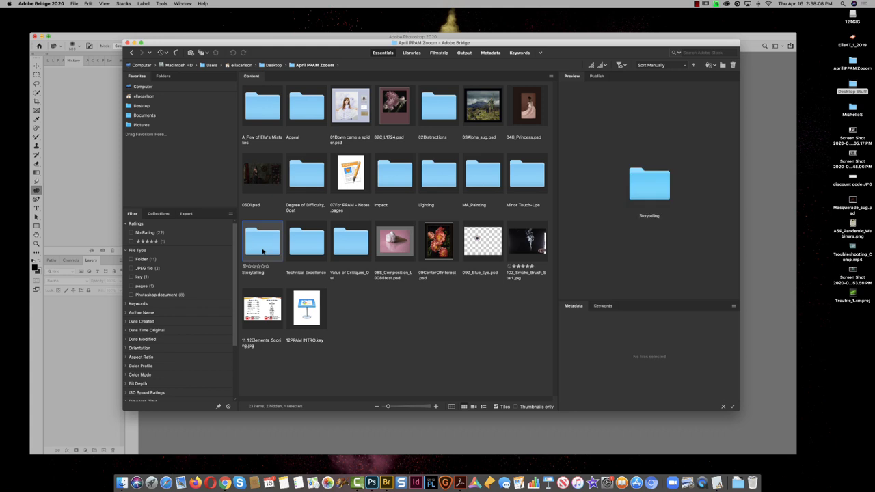
double_click(256, 253)
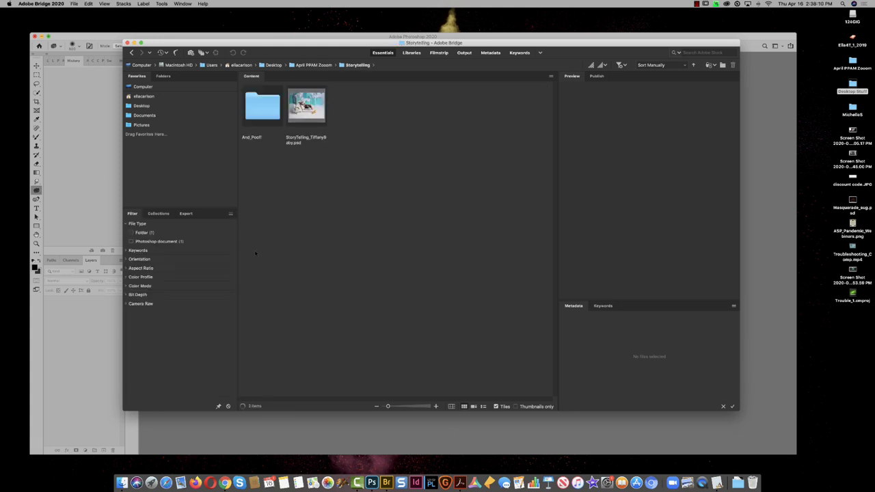
click(307, 137)
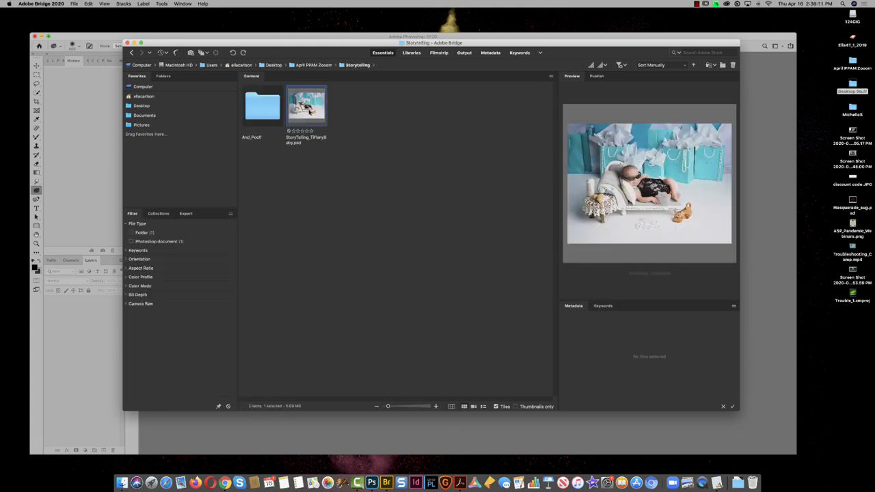
shift+click(264, 114)
key(super+o)
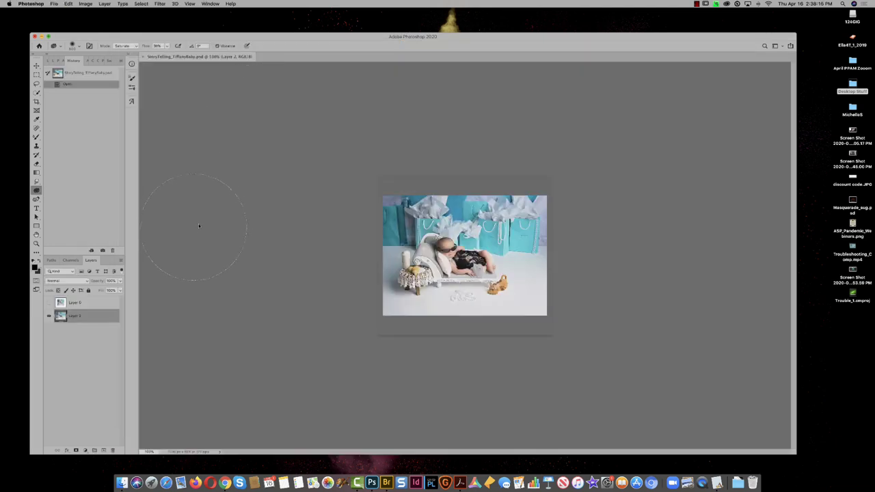
Step: Examine the baby photo up close, including the tiara, sunglasses, black lace outfit, receipt and cat figurine, and the overall scene
scroll(561, 277, up, 5)
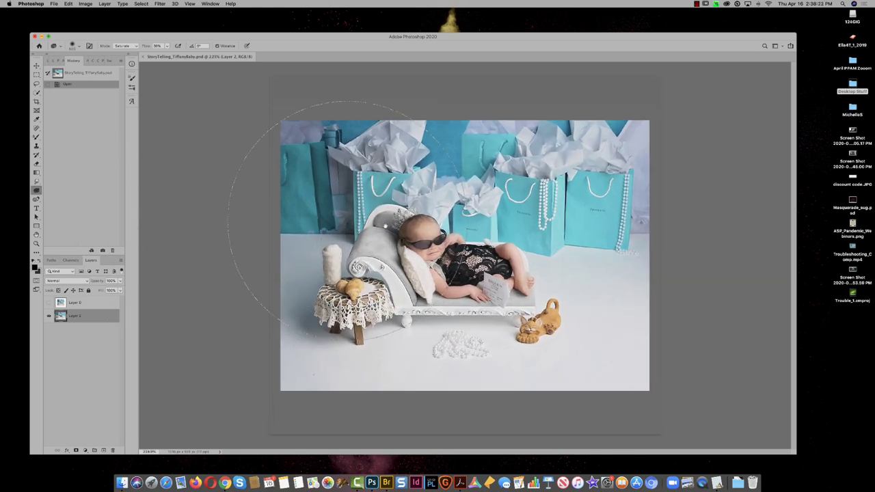
key(super+equal)
scroll(456, 245, up, 5)
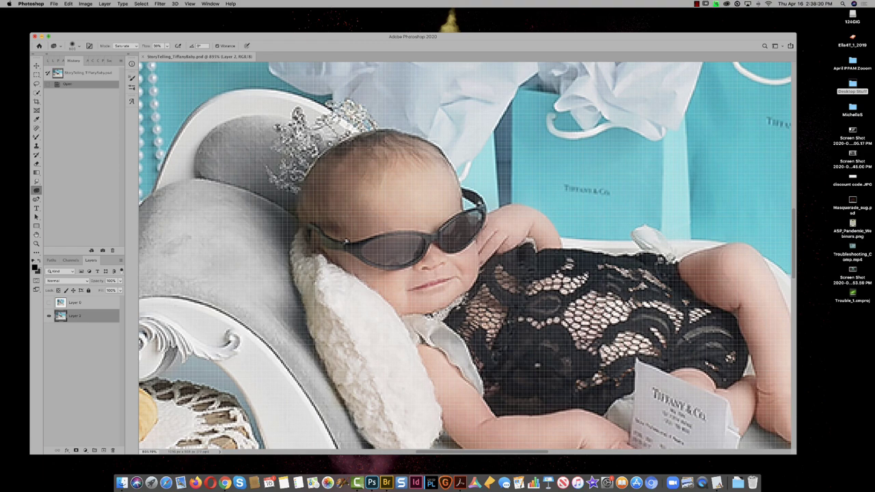
scroll(469, 270, down, 3)
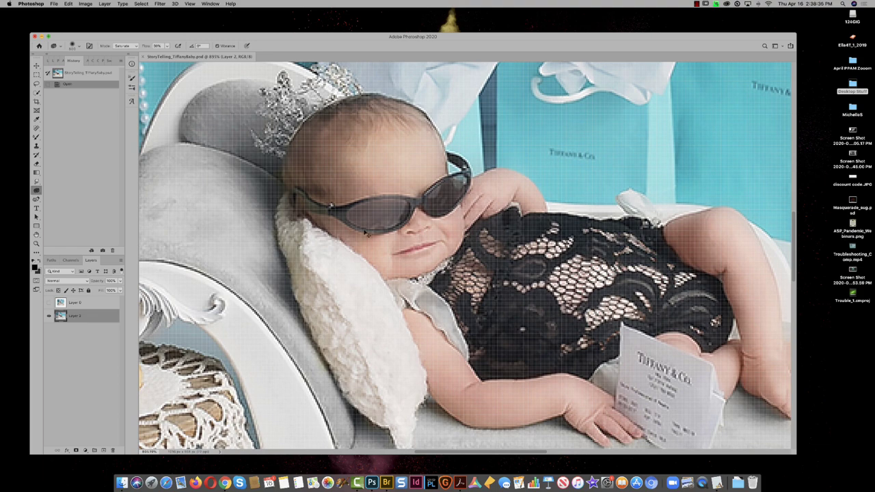
scroll(365, 233, down, 10)
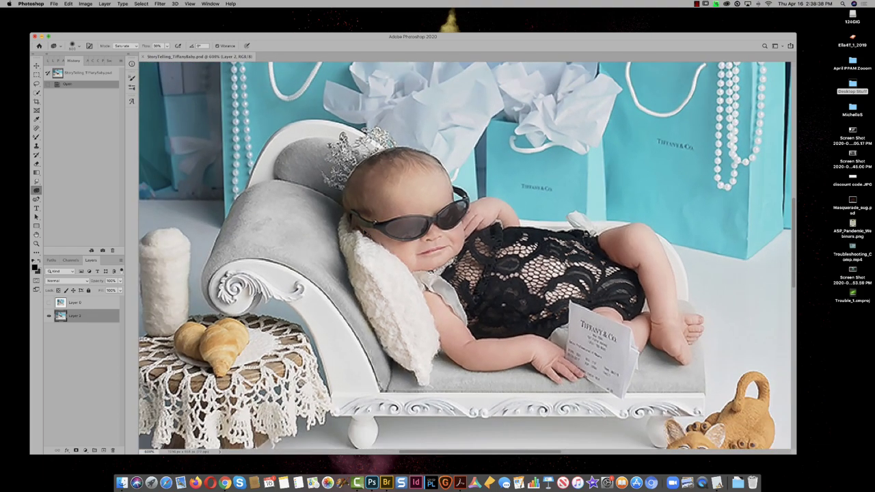
scroll(366, 233, down, 6)
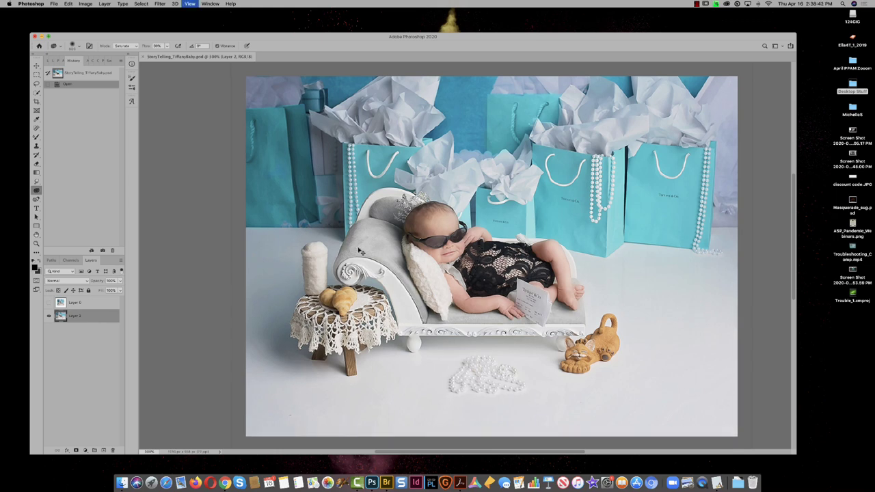
scroll(357, 248, down, 2)
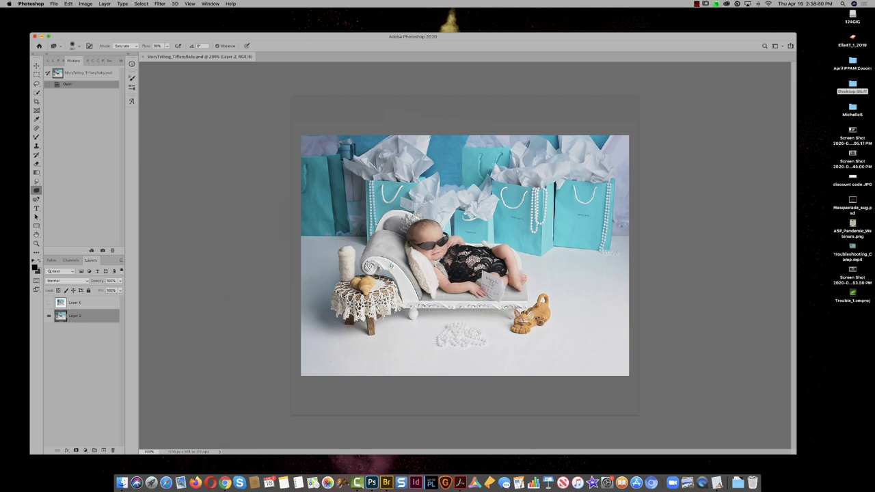
key(super+equal)
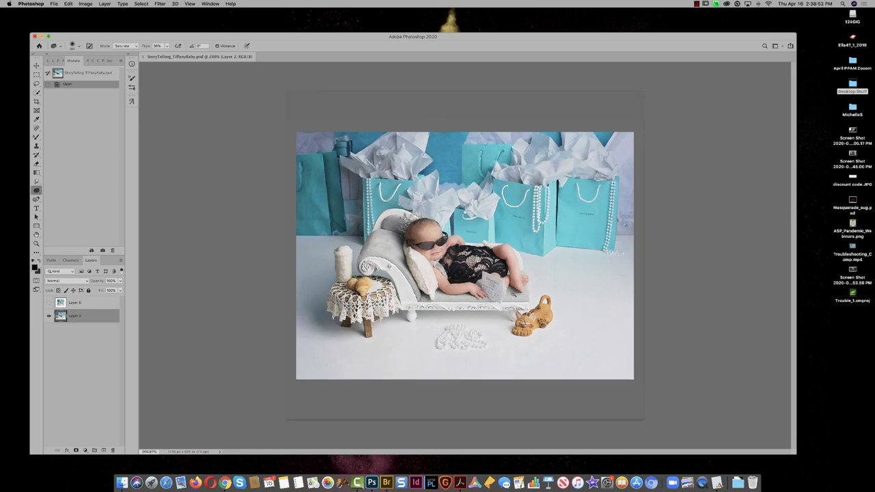
scroll(512, 293, up, 5)
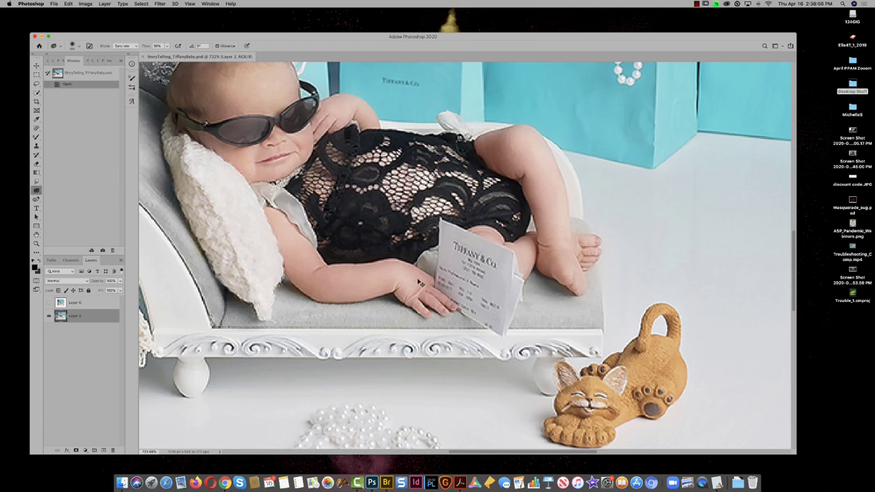
key(super+1)
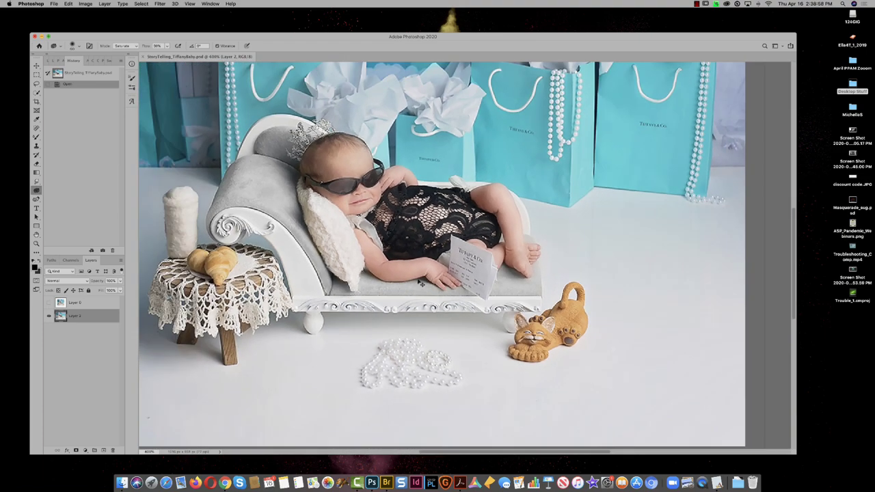
key(super+minus)
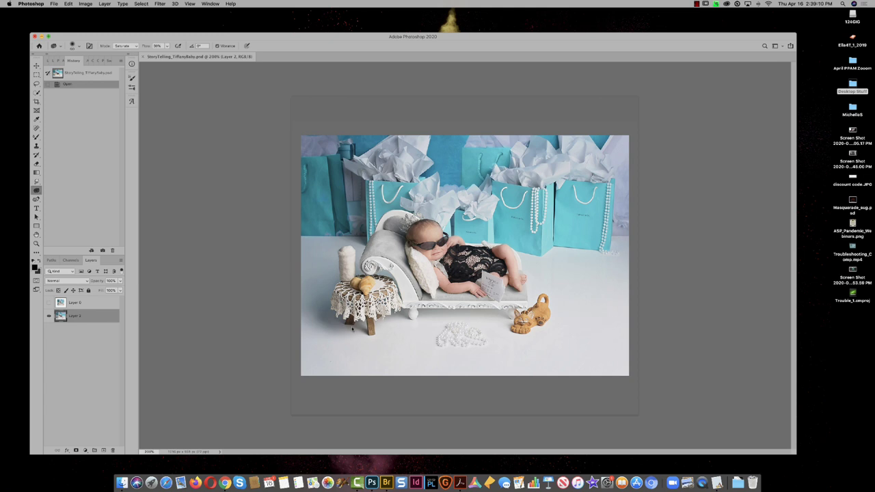
Step: Show the upper layer and examine the recoloured outfit, sunglasses, crop and pale mat up close and as a whole
click(48, 303)
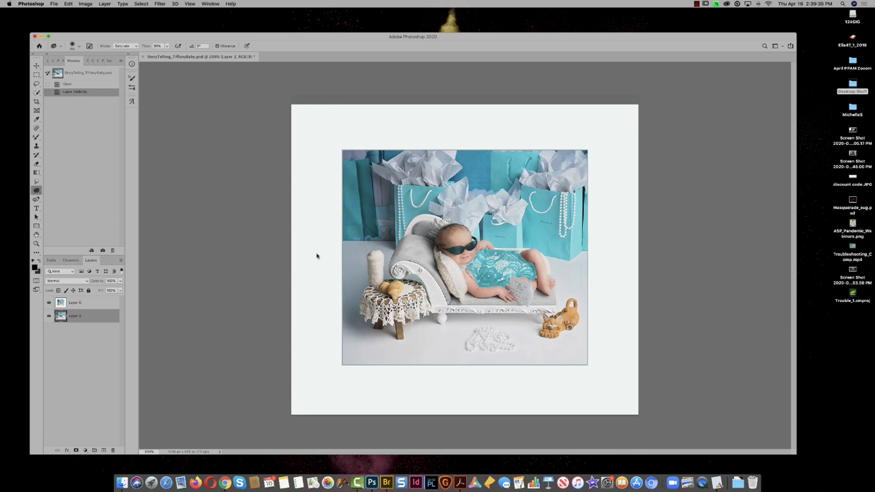
key(super+space)
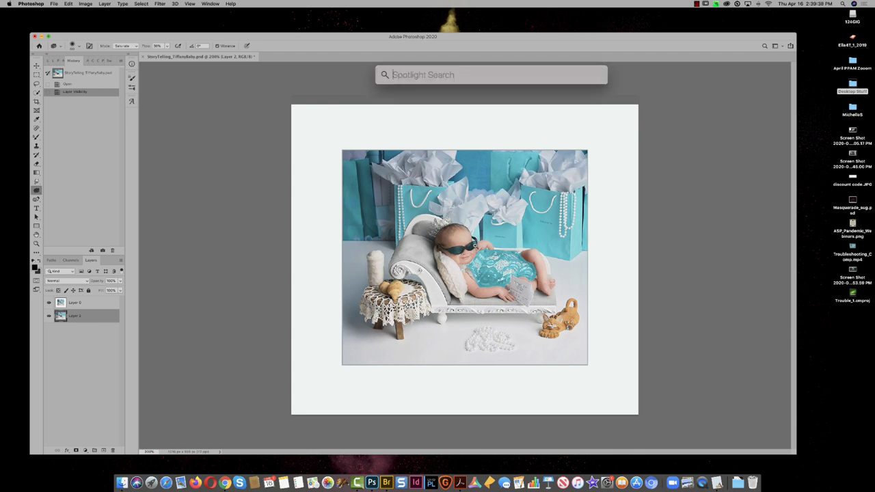
drag(479, 247, 476, 249)
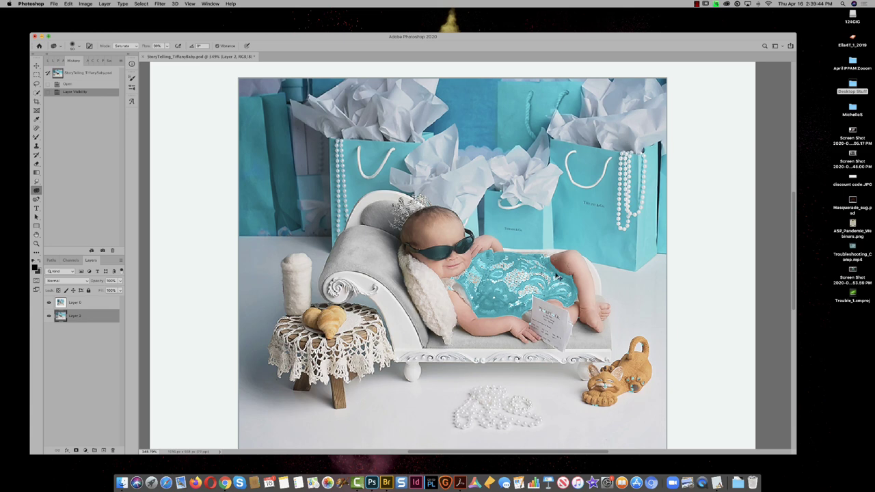
key(super+minus)
key(super+minus)
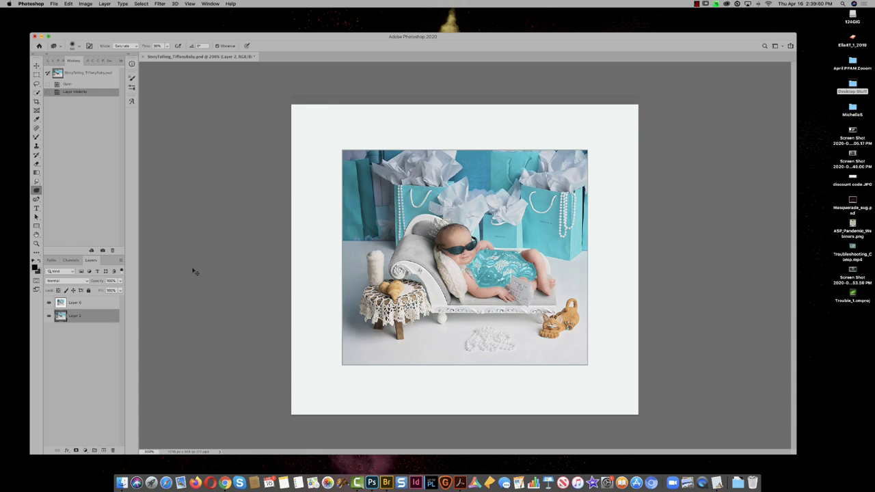
Step: Return to the document's opening snapshot, and show and hide the upper layer to compare the original with the revised version
click(79, 76)
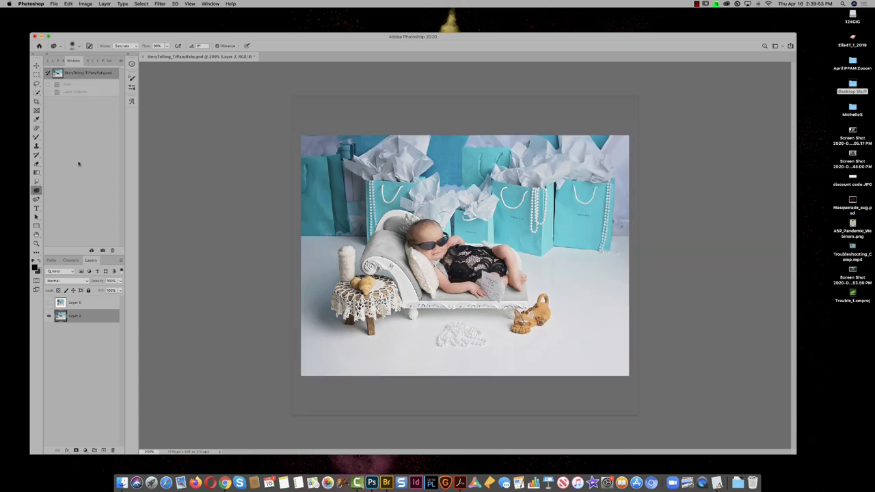
click(48, 302)
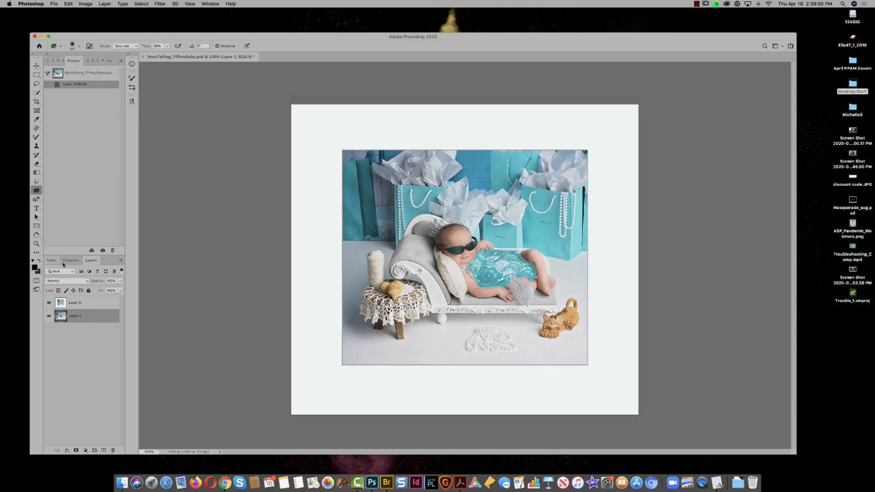
key(super+space)
key(Escape)
key(super+minus)
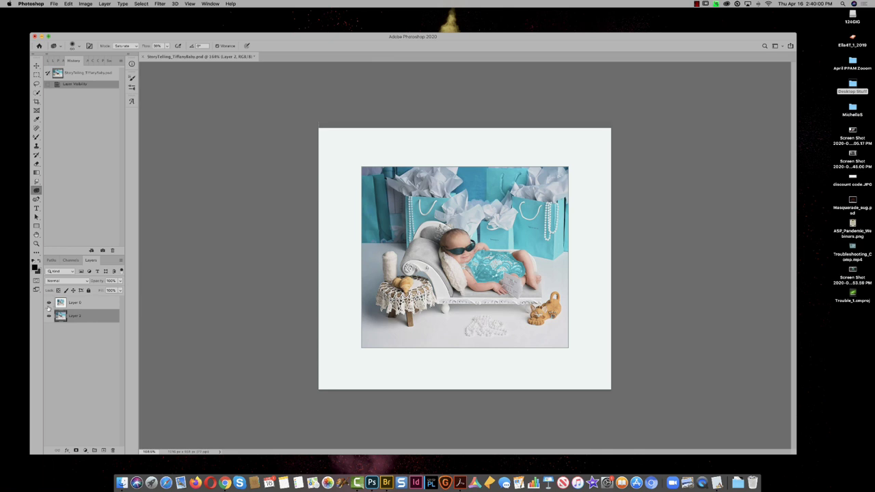
click(48, 303)
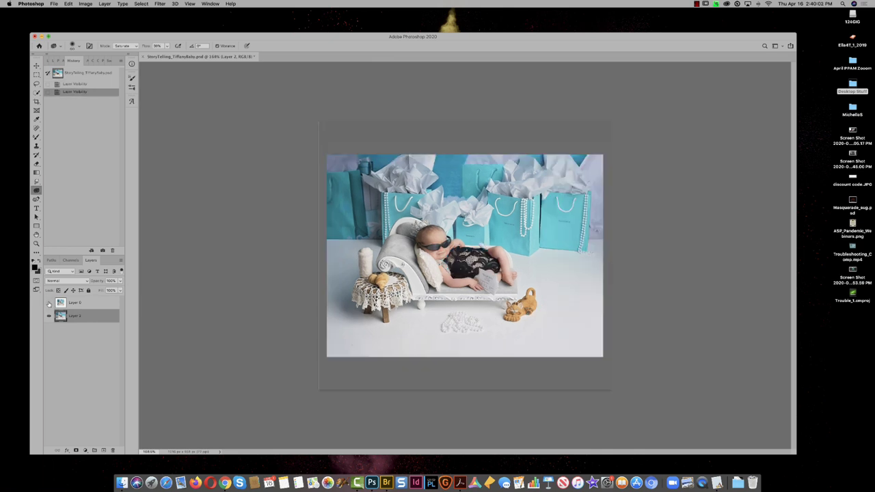
click(48, 303)
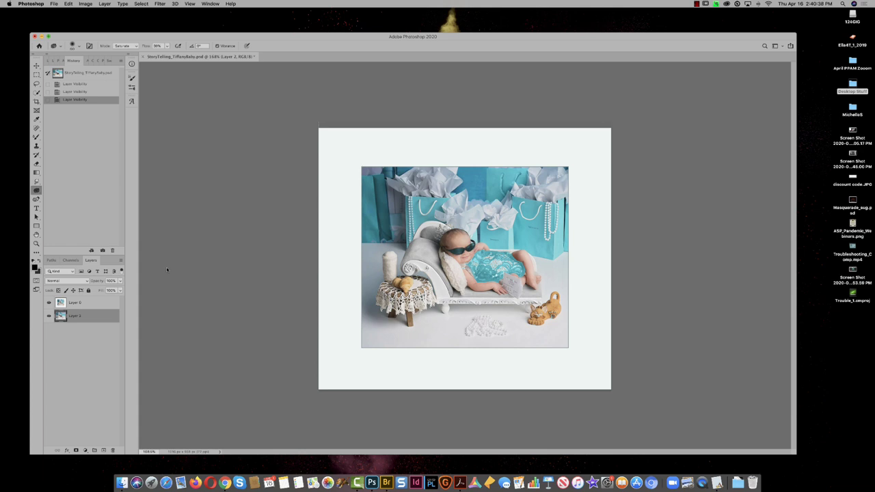
Step: Hide the upper layer to view the original baby photo once more, and close the document without saving
click(48, 302)
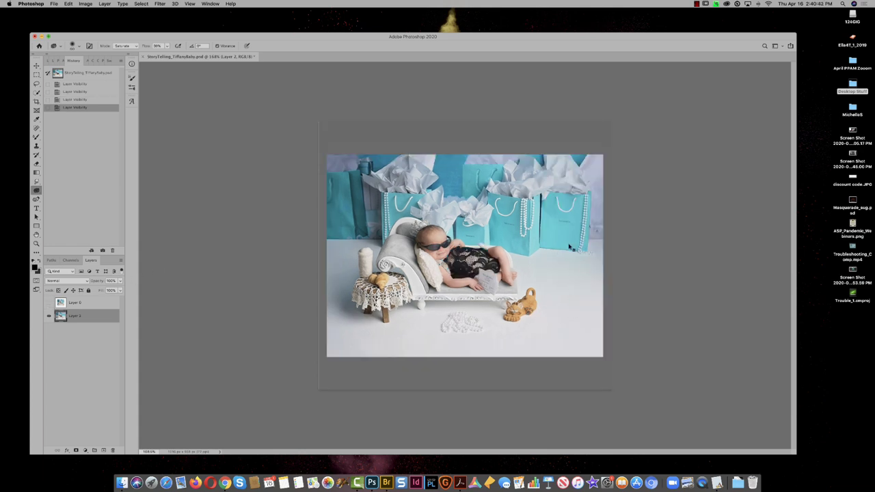
mouse_move(580, 308)
mouse_down()
mouse_move(589, 249)
mouse_move(584, 207)
mouse_move(574, 225)
mouse_move(578, 331)
mouse_move(585, 215)
mouse_move(599, 340)
mouse_move(472, 374)
mouse_move(355, 368)
mouse_move(362, 347)
mouse_move(560, 346)
mouse_move(575, 326)
mouse_move(594, 242)
mouse_move(601, 205)
mouse_up()
key(super+w)
click(415, 154)
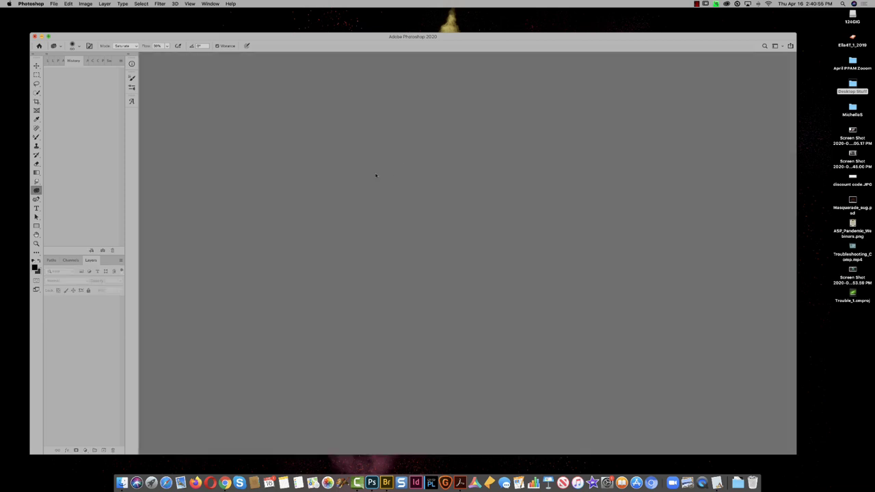
Step: Switch to Adobe Bridge, open both creature images from the And_Poof! folder in Photoshop, and close the reopened StoryTelling_TiffanyBaby.psd
click(385, 470)
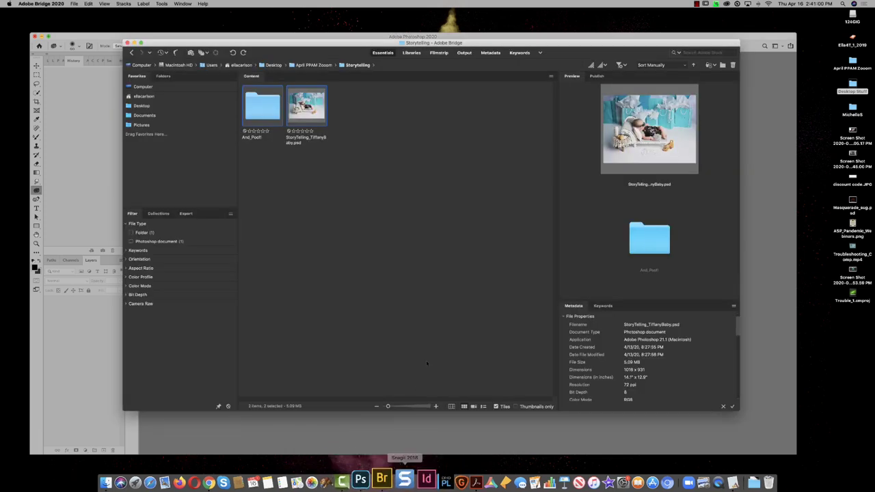
key(Return)
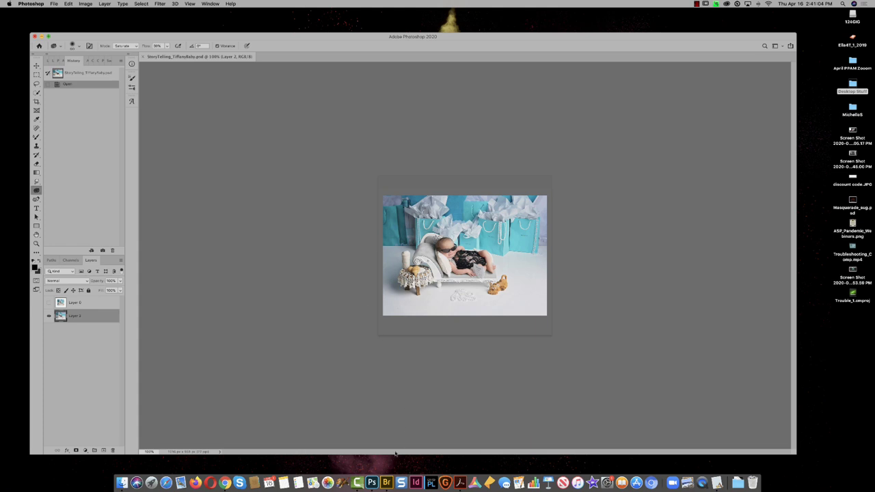
click(386, 478)
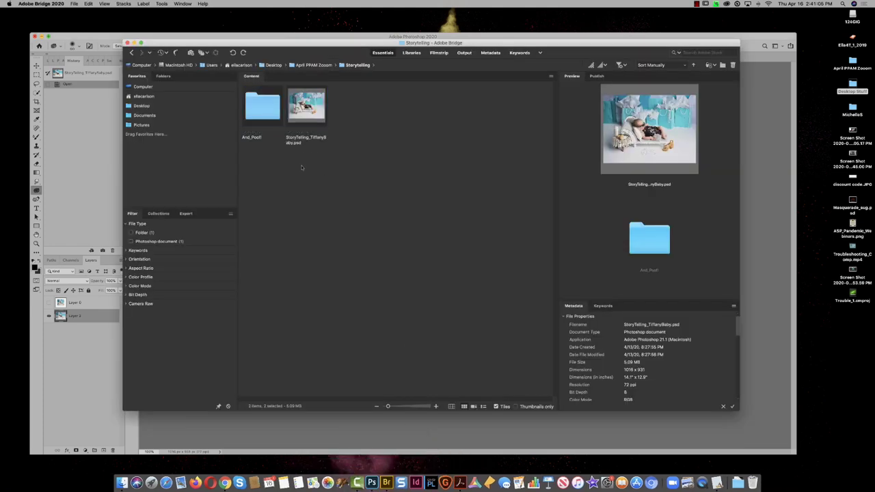
click(265, 113)
double_click(264, 113)
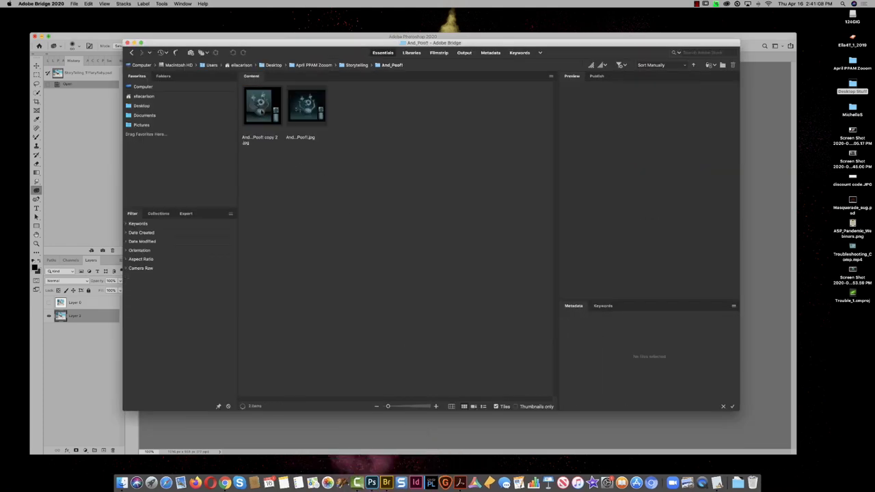
key(super+a)
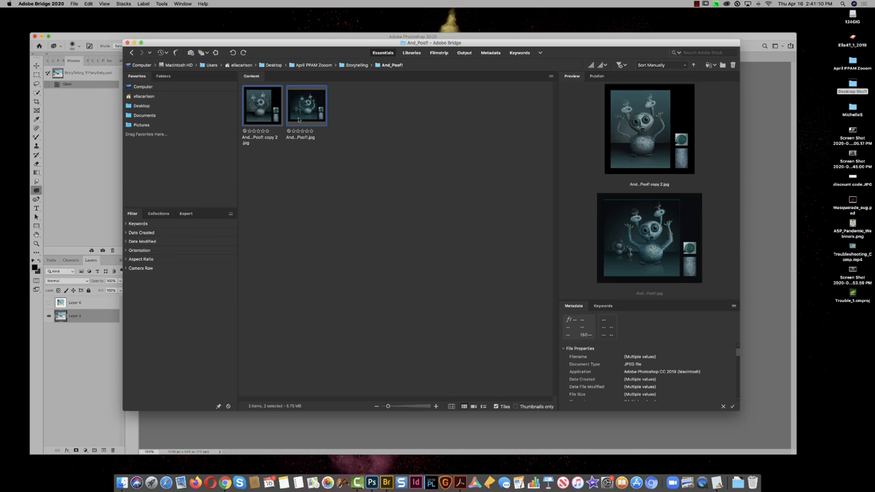
double_click(298, 120)
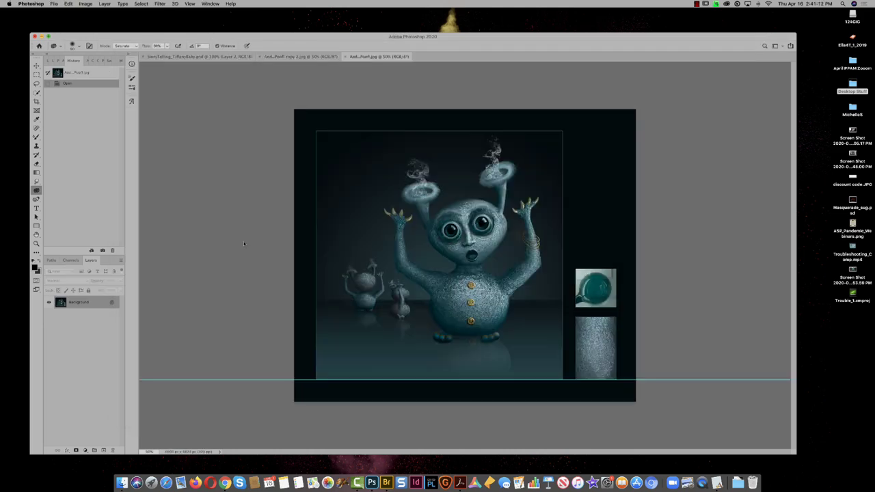
click(198, 56)
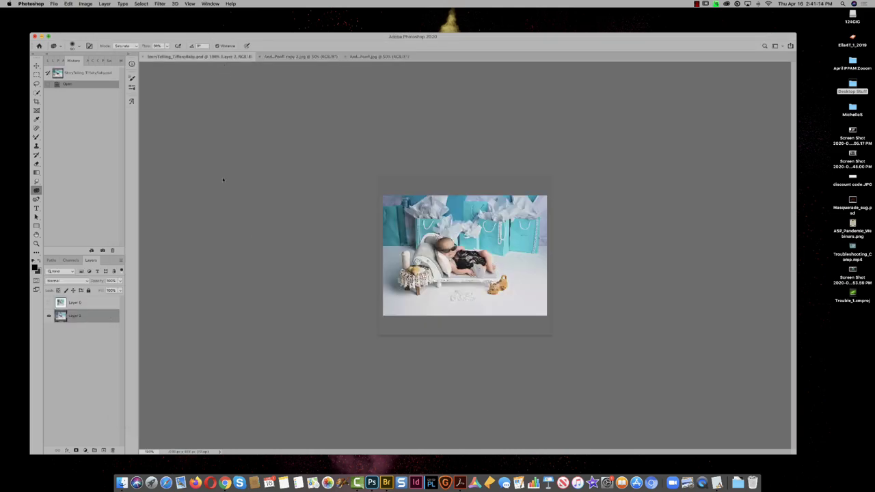
key(super+w)
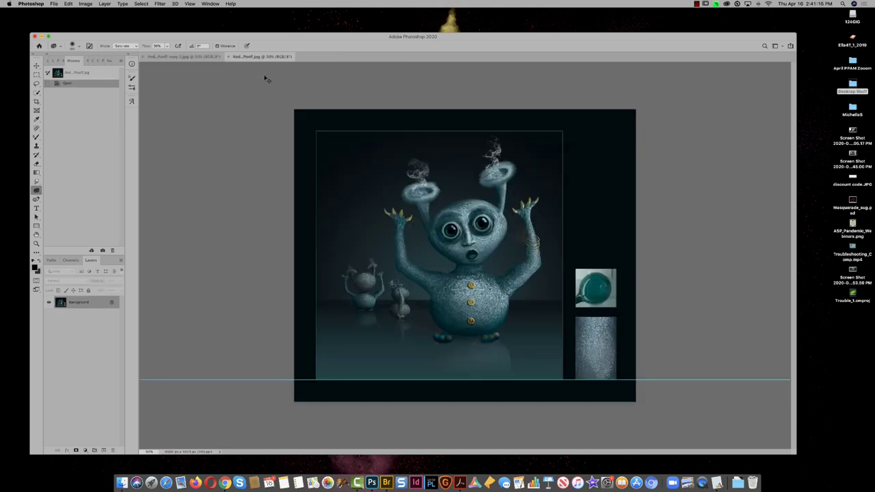
Step: Examine the copy 2 version of the creature up close and as a whole, and compare it with the And_Poof! version that has background figures
click(201, 58)
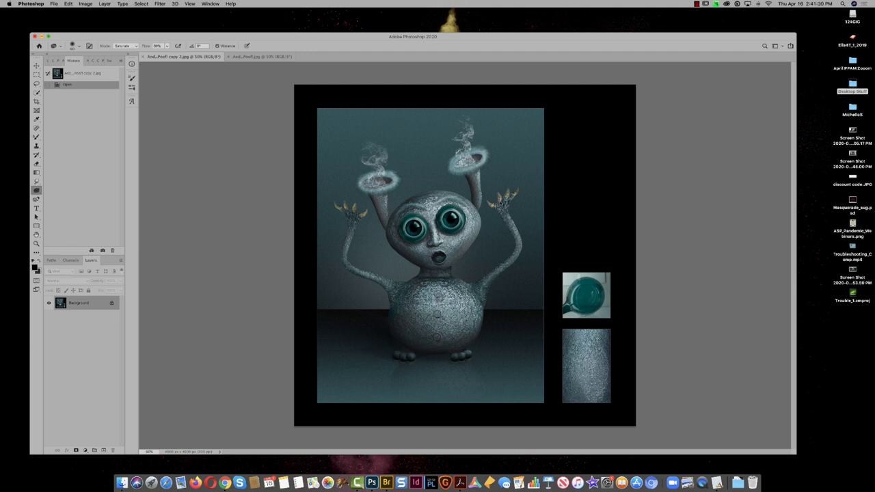
scroll(512, 210, up, 5)
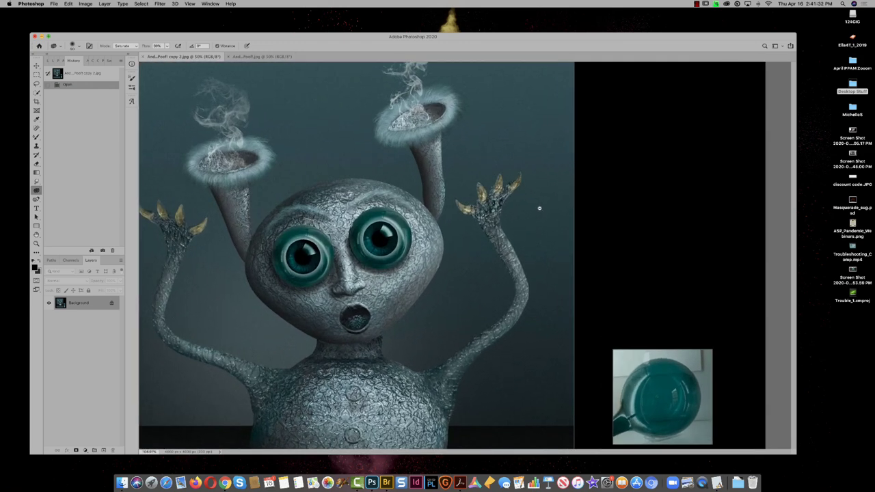
scroll(529, 206, down, 2)
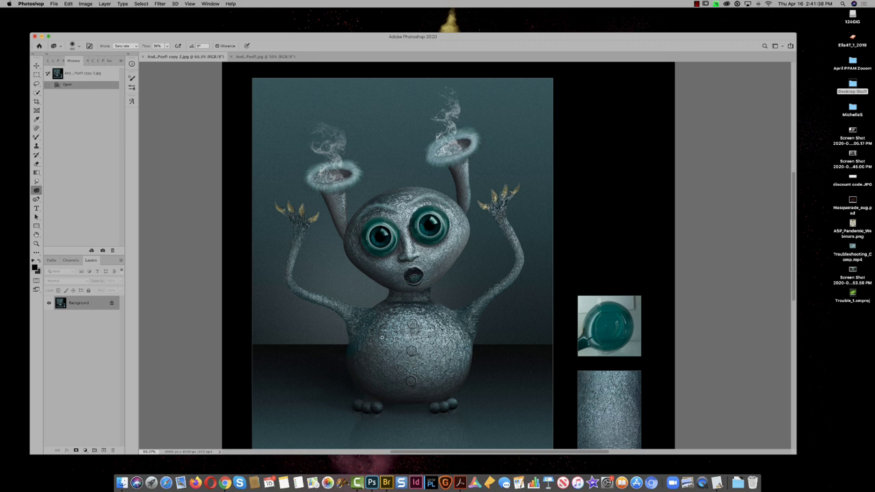
scroll(414, 341, down, 1)
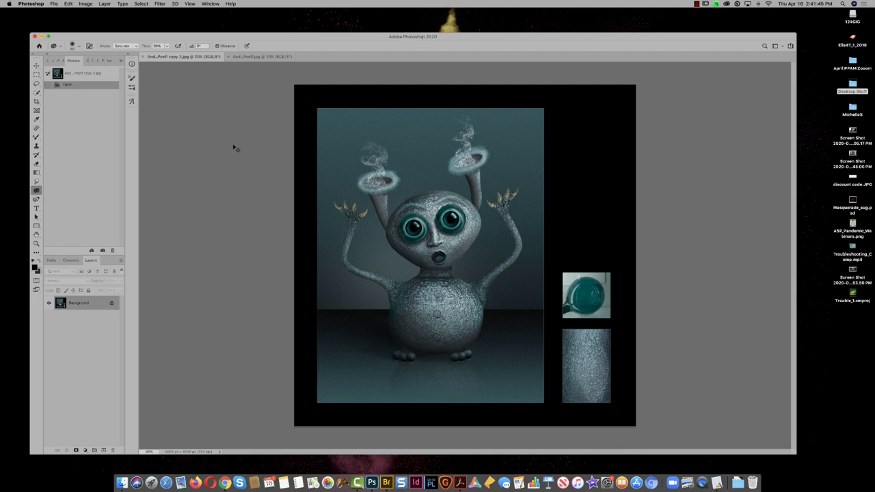
click(242, 57)
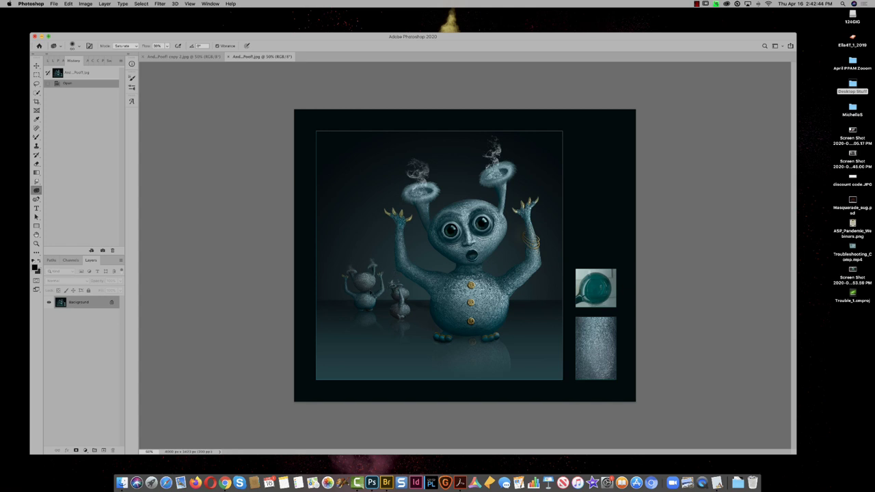
click(203, 57)
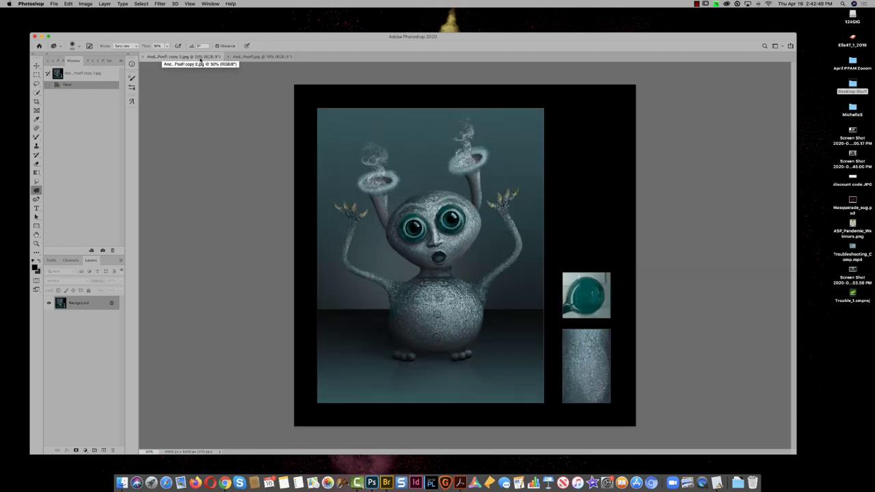
click(260, 57)
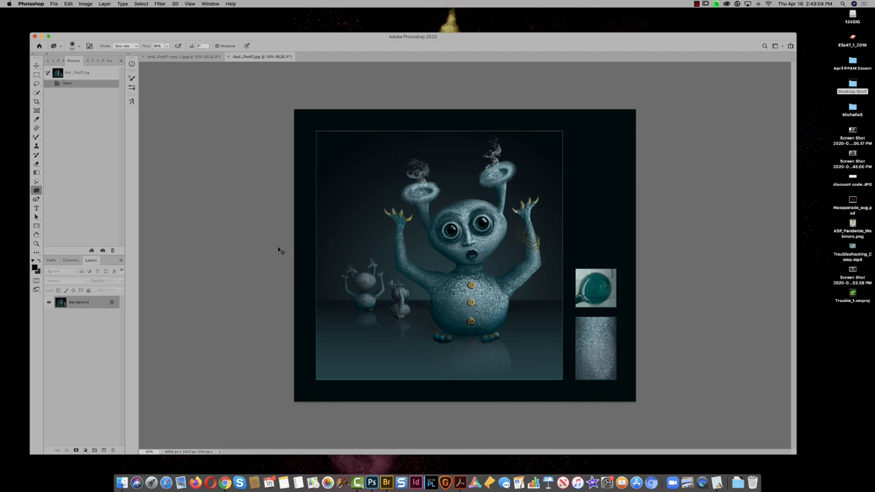
Step: Close both creature images and, from the Technical Excellence folder in Adobe Bridge, open Guilty_Pleasure.psd and GC_L1794.psd in Photoshop
key(super+w)
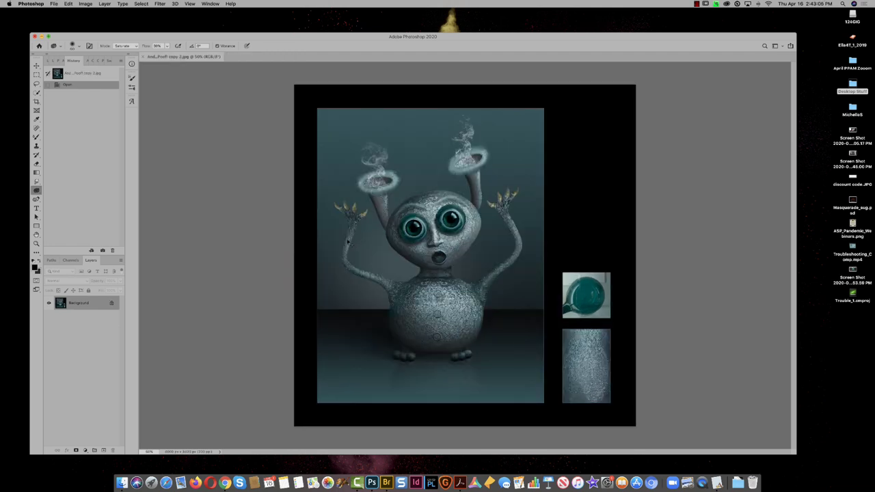
key(super+w)
click(386, 479)
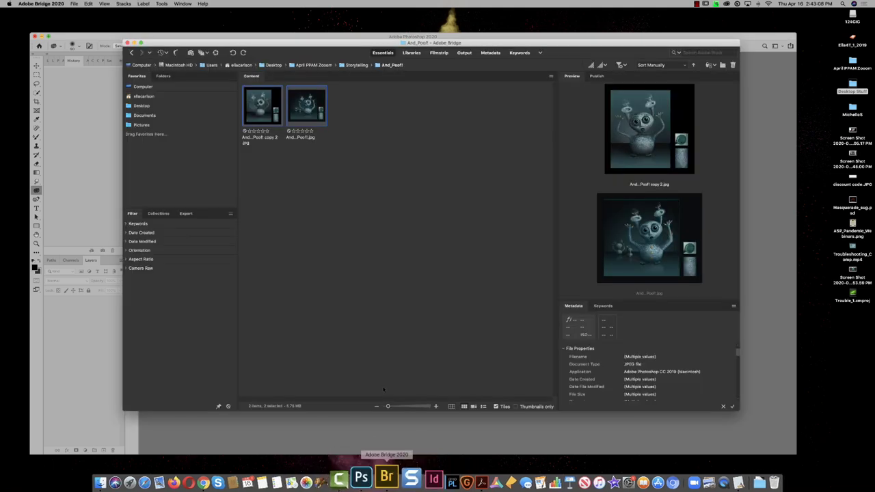
click(321, 65)
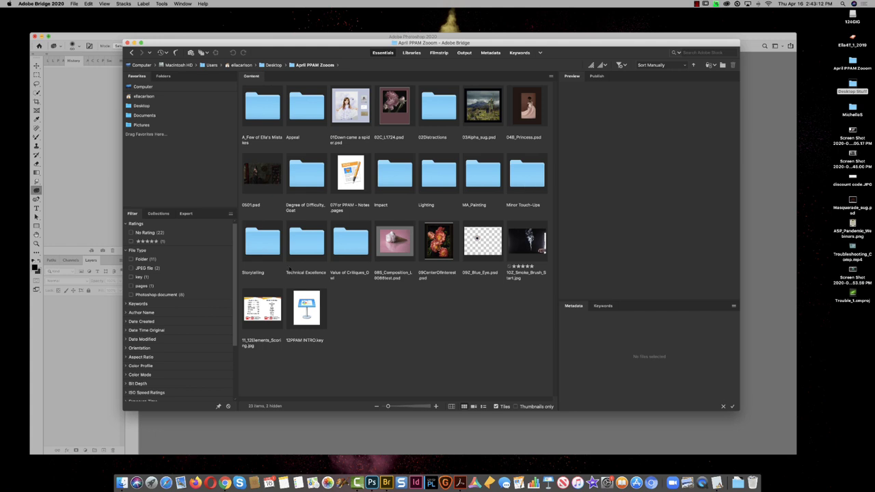
double_click(309, 248)
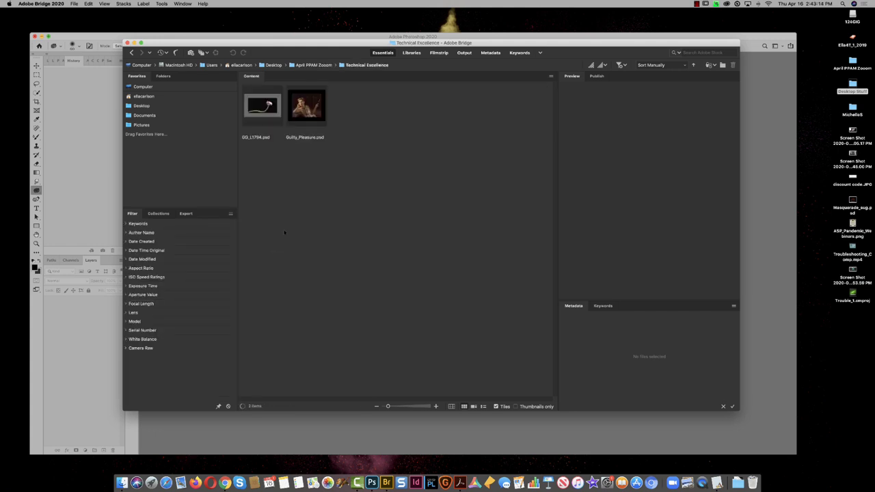
click(308, 115)
shift+click(268, 121)
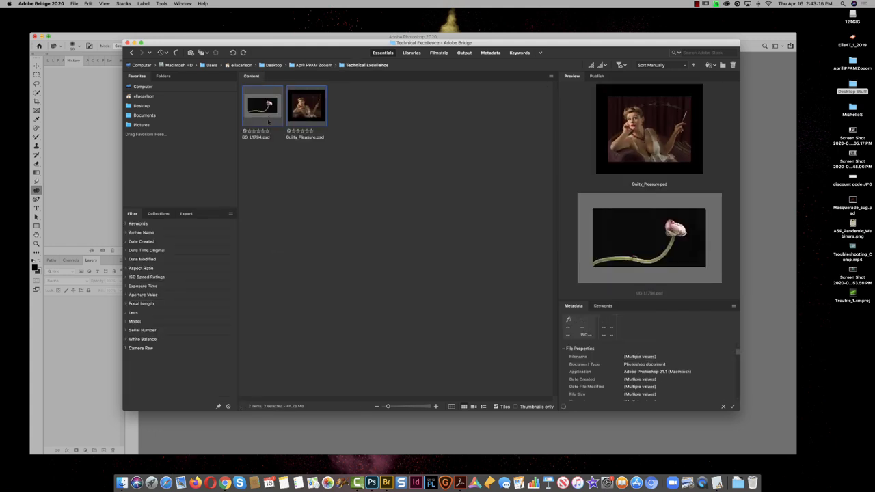
double_click(268, 122)
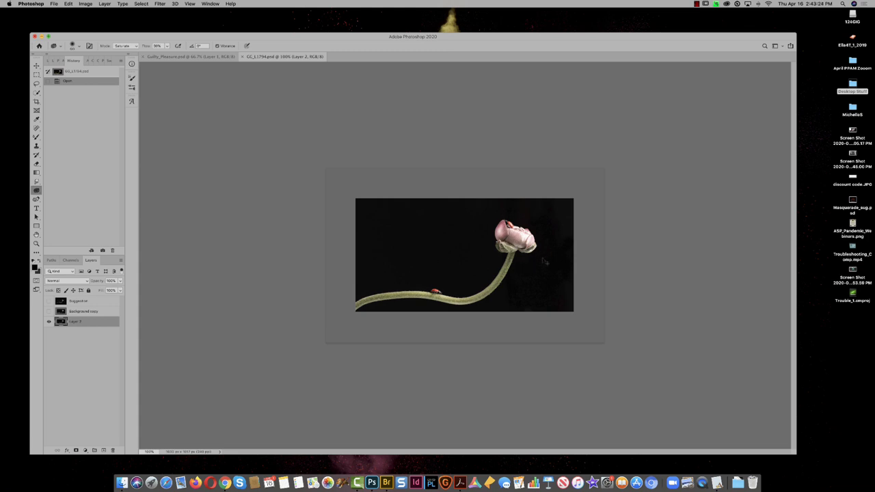
Step: Lasso a smooth patch in the middle of the pink flower's front petal and copy it to a new layer
key(super+equal)
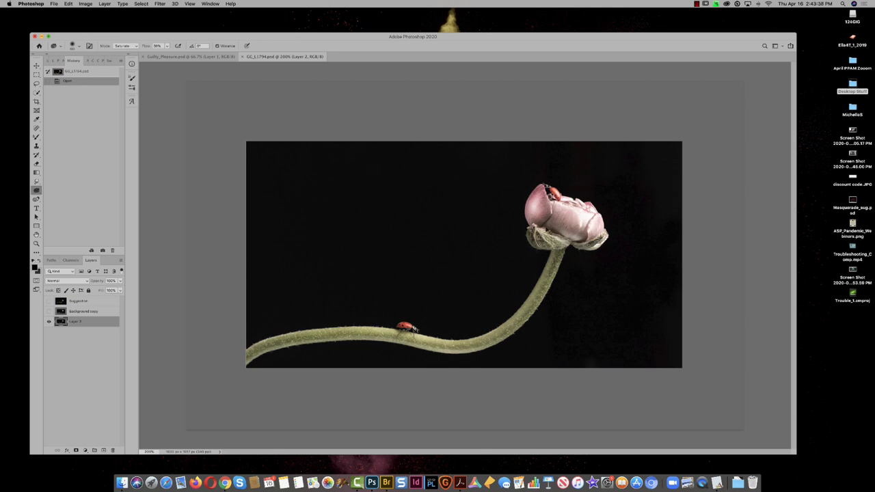
key(l)
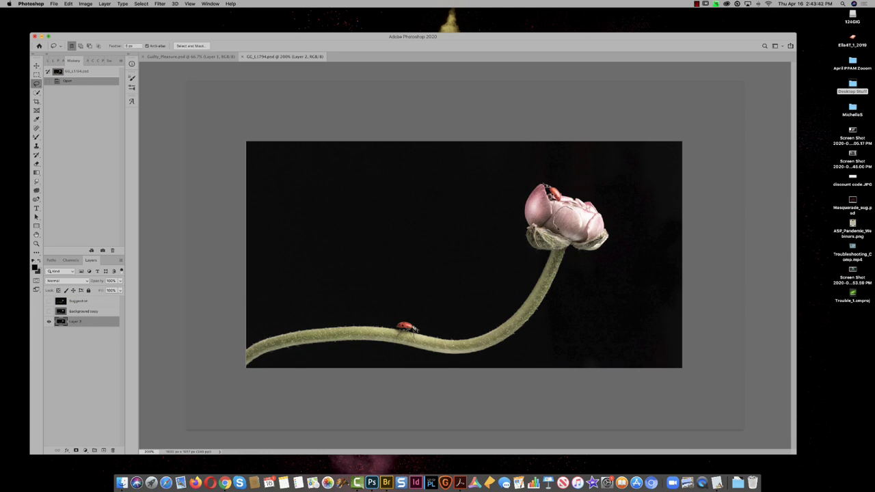
drag(566, 209, 565, 208)
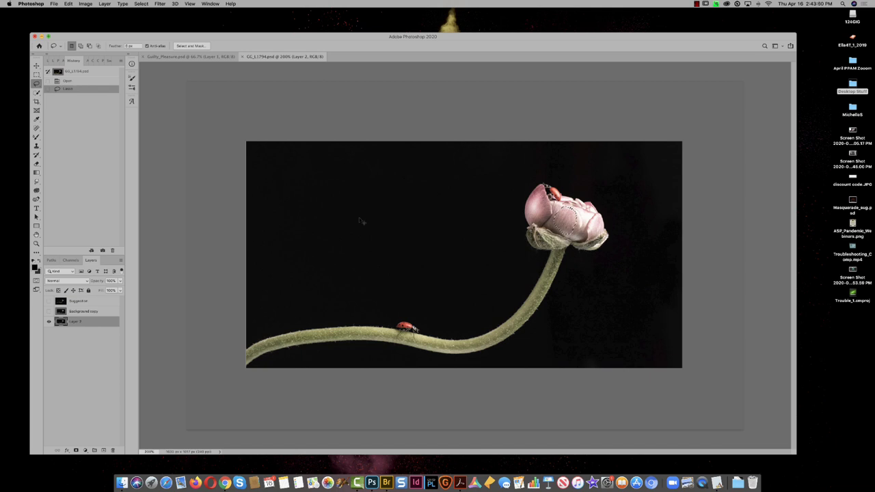
key(super+j)
Step: Rotate the copied petal patch about -68°, move it over the flower's right-hand petals, and warp it to follow their shape
key(super+t)
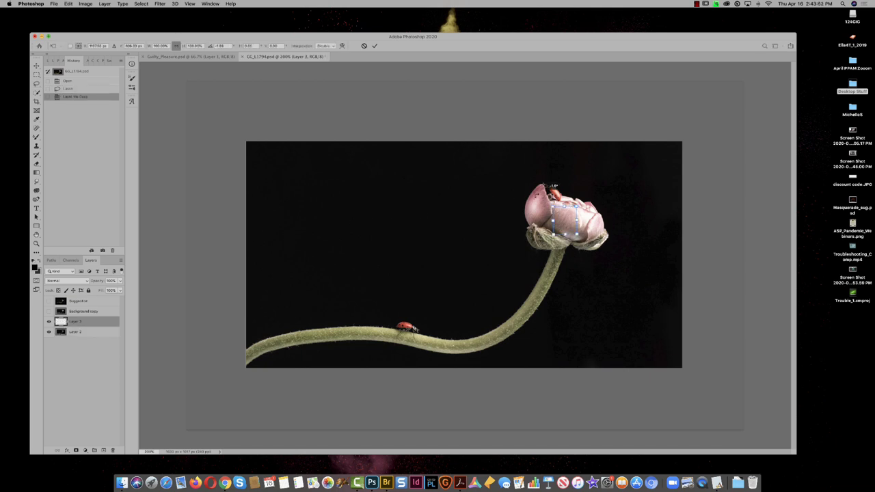
drag(568, 218, 583, 221)
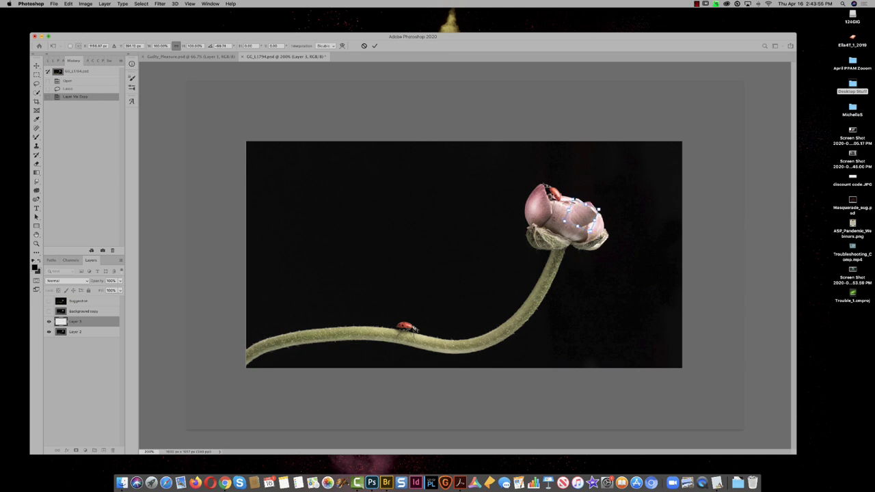
right_click(582, 213)
click(605, 261)
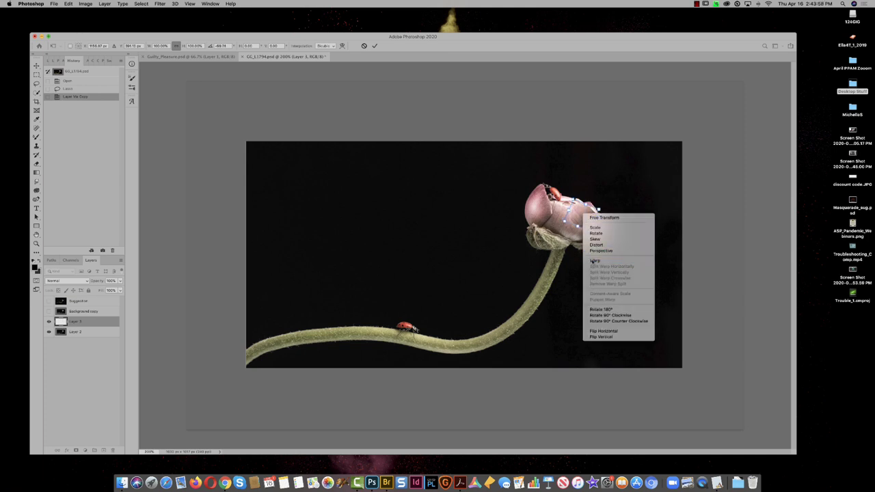
drag(596, 220, 582, 228)
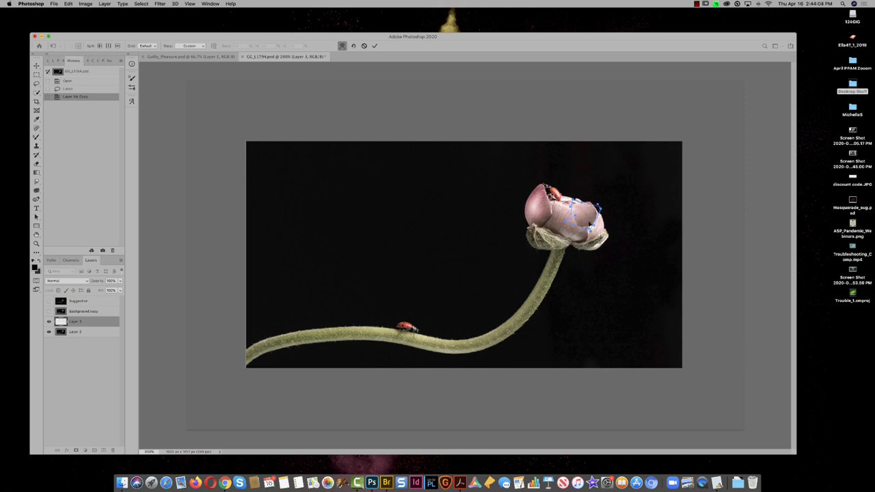
key(Return)
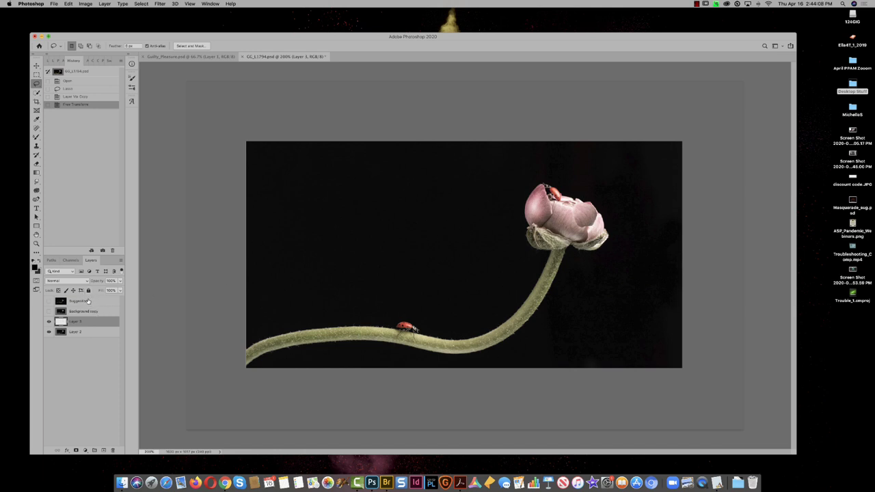
Step: Fade the copied petal patch to 50% opacity, erase its overlap along the right-hand petal edges, and restore it to 100%
key(v)
key(5)
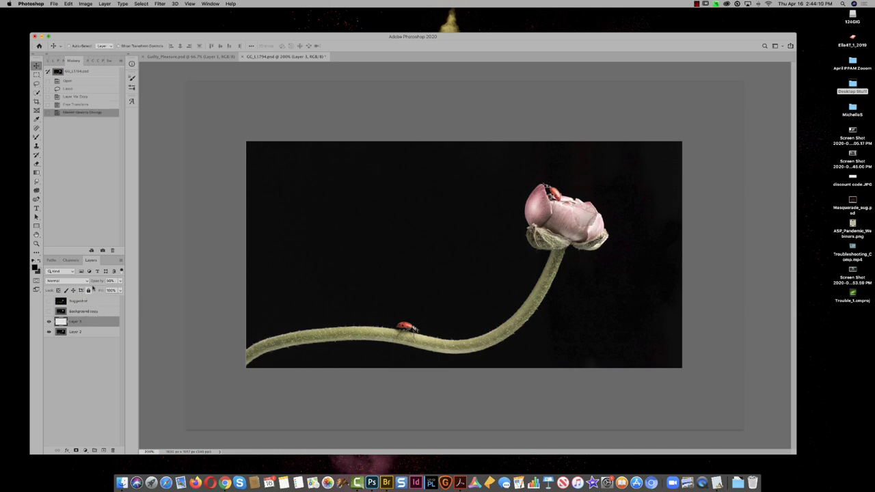
key(super+space)
super+click(611, 225)
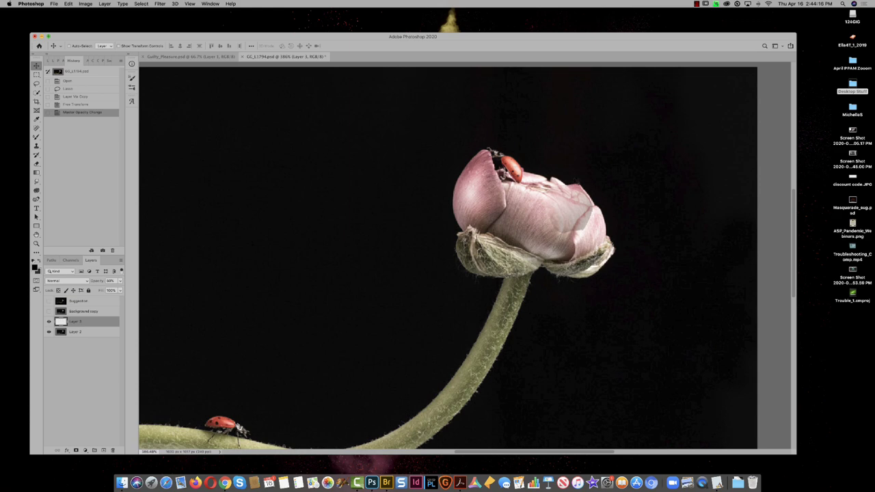
key(e)
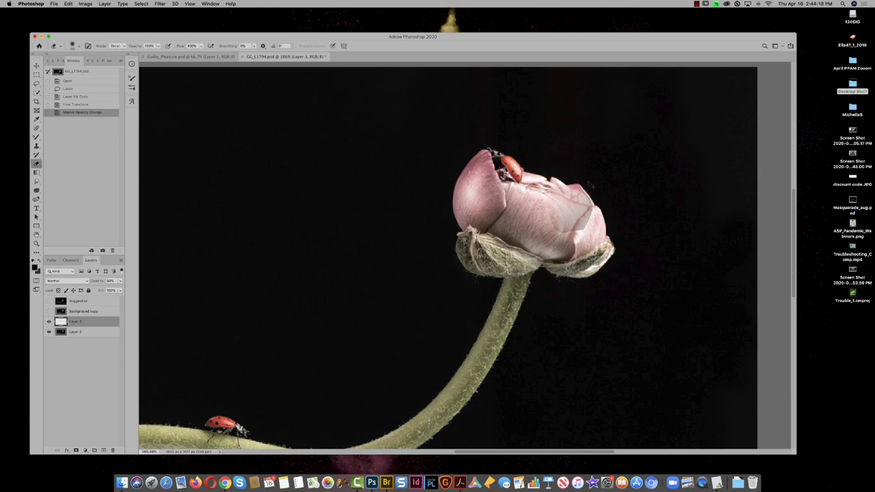
mouse_move(592, 197)
mouse_down()
mouse_move(576, 194)
mouse_move(597, 210)
mouse_move(582, 237)
mouse_move(595, 220)
mouse_move(550, 208)
mouse_move(557, 229)
mouse_move(555, 220)
mouse_up()
drag(544, 183, 583, 194)
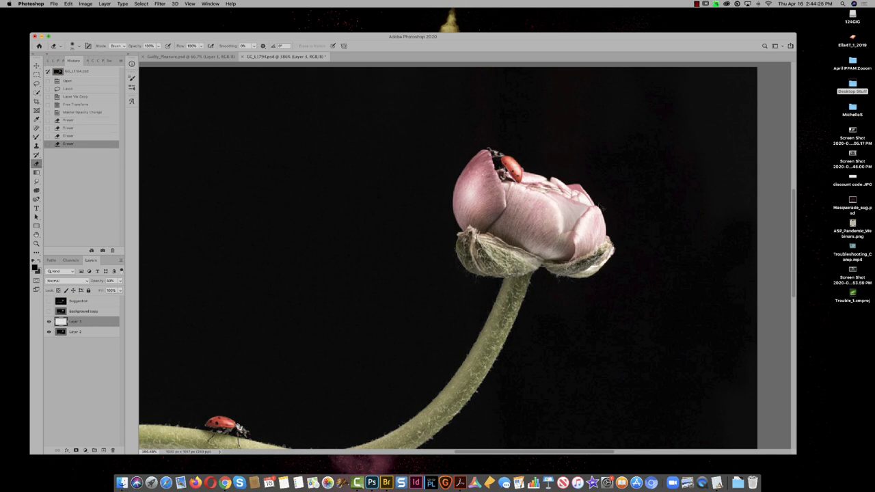
drag(580, 242, 557, 253)
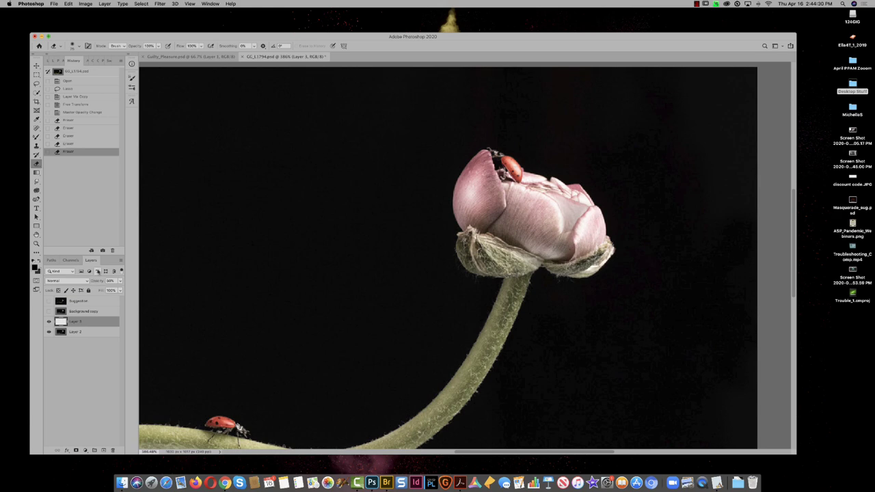
key(v)
key(0)
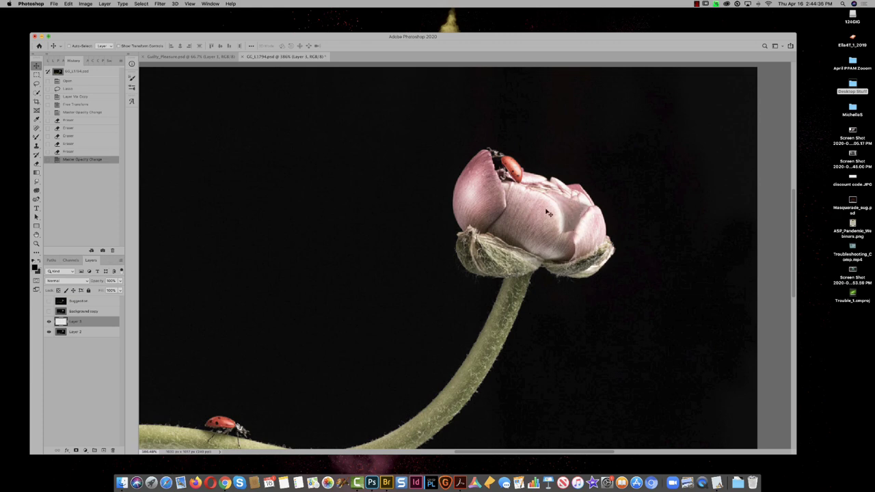
Step: Set up the regular Brush tool with Color mode and a soft round tip at 0% hardness
key(b)
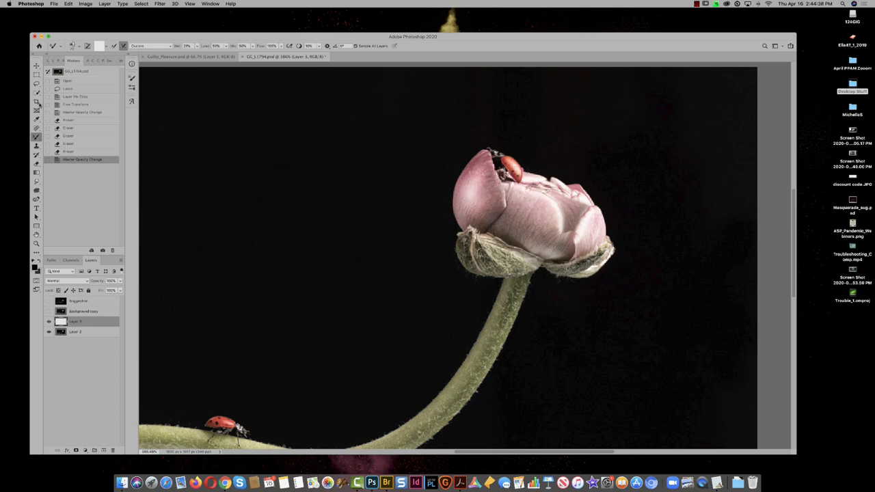
right_click(36, 137)
click(63, 136)
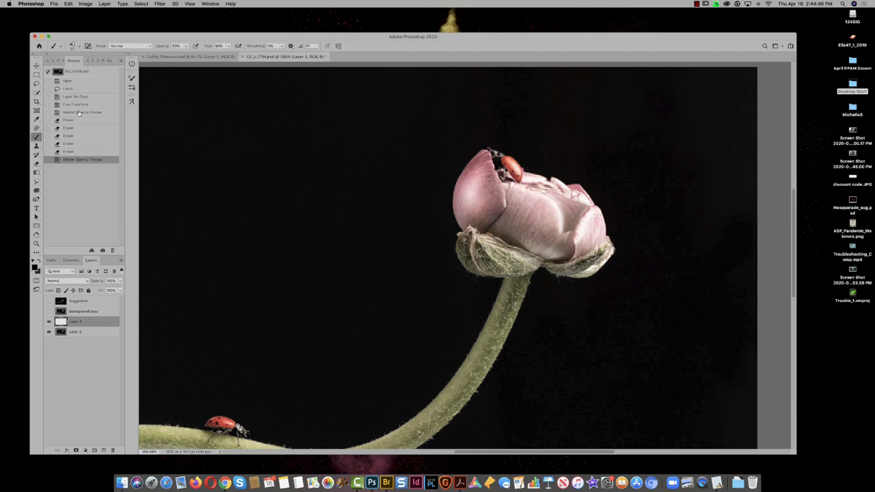
click(144, 51)
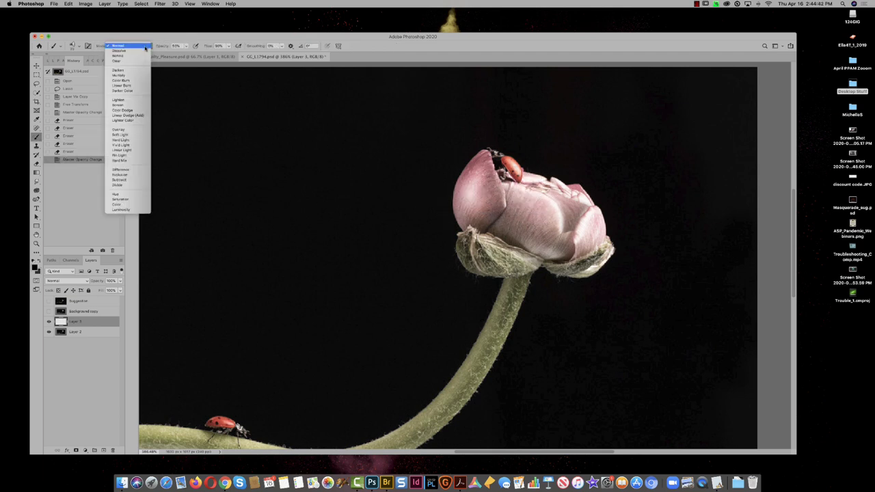
click(137, 204)
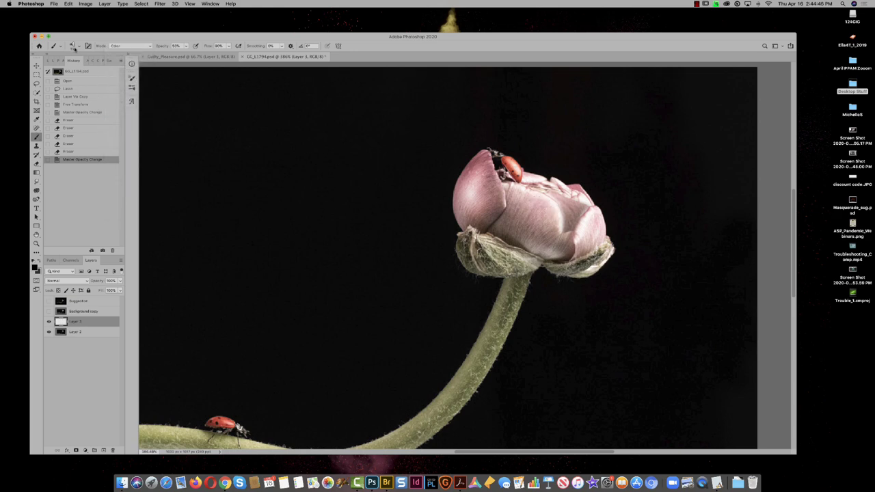
click(74, 45)
click(44, 96)
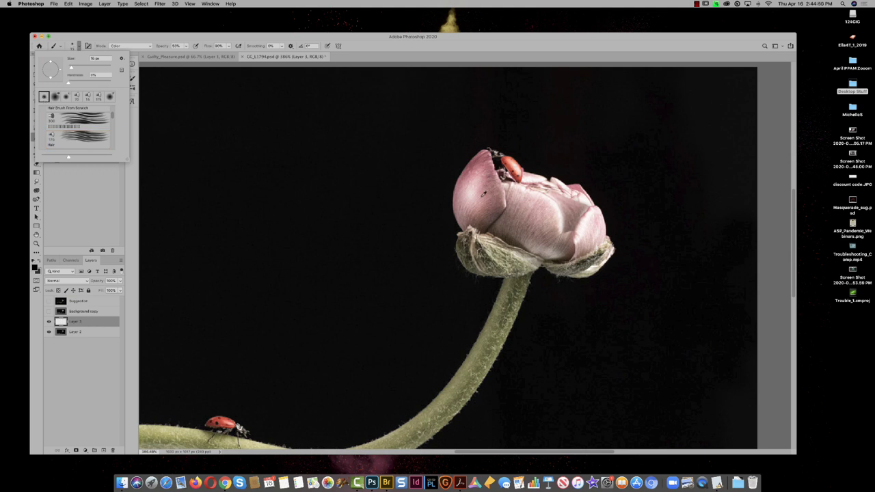
Step: Sample pink from the left-hand petal, lock the patch layer's transparent pixels, and paint the colour over the patch
click(485, 197)
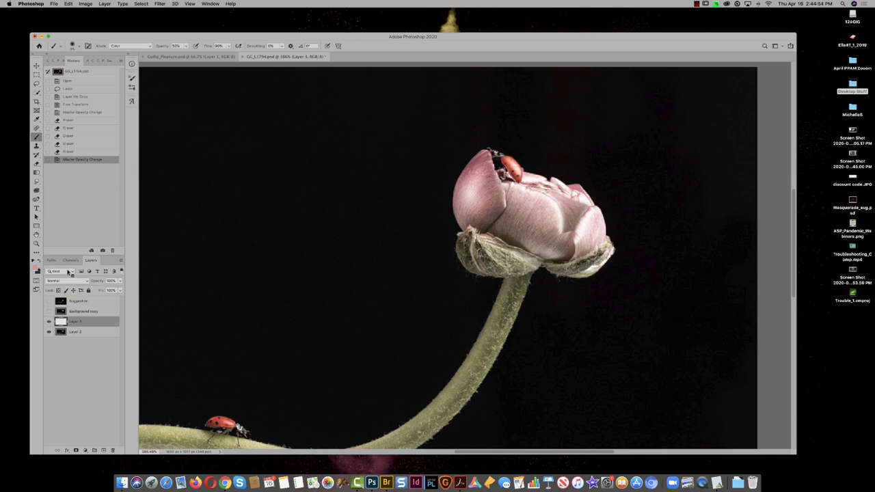
click(58, 290)
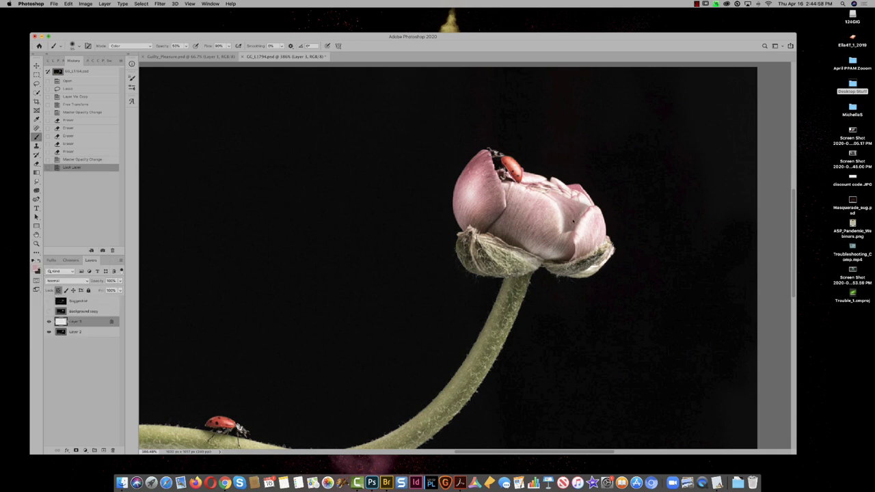
click(576, 220)
click(559, 207)
click(570, 231)
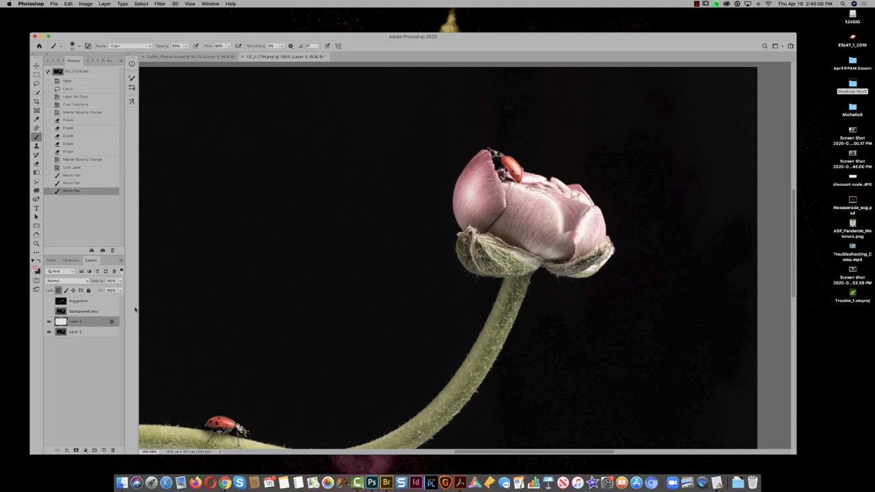
Step: Lower the petal patch layer's opacity and set its blend mode to Multiply
drag(98, 282, 92, 282)
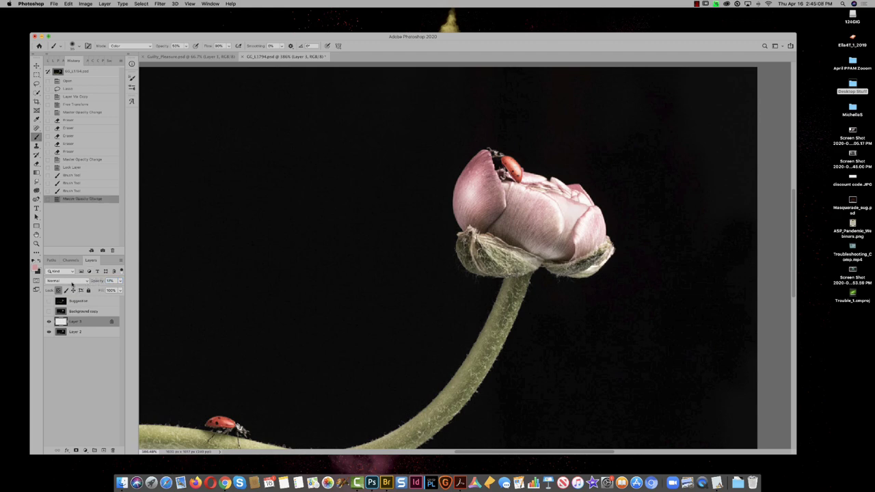
click(72, 282)
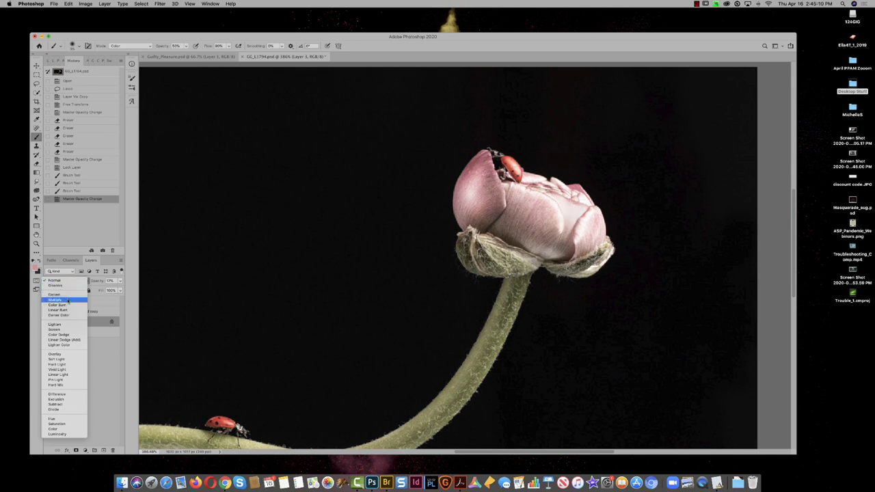
click(67, 301)
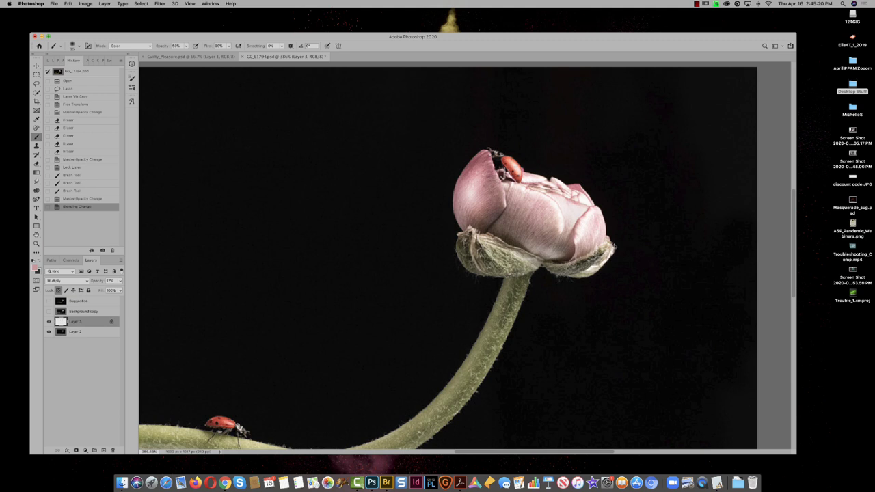
Step: Trace a closed path with the Curvature Pen around the green sepal beneath the flower's right-hand side
key(p)
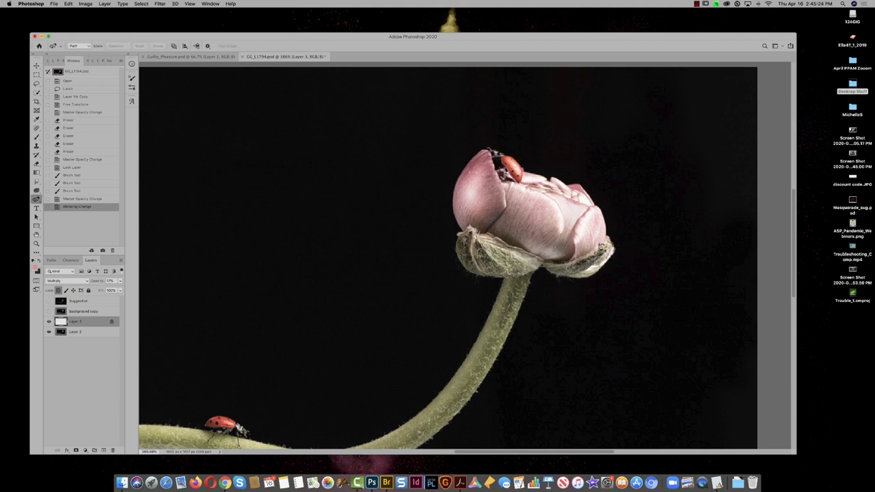
click(608, 246)
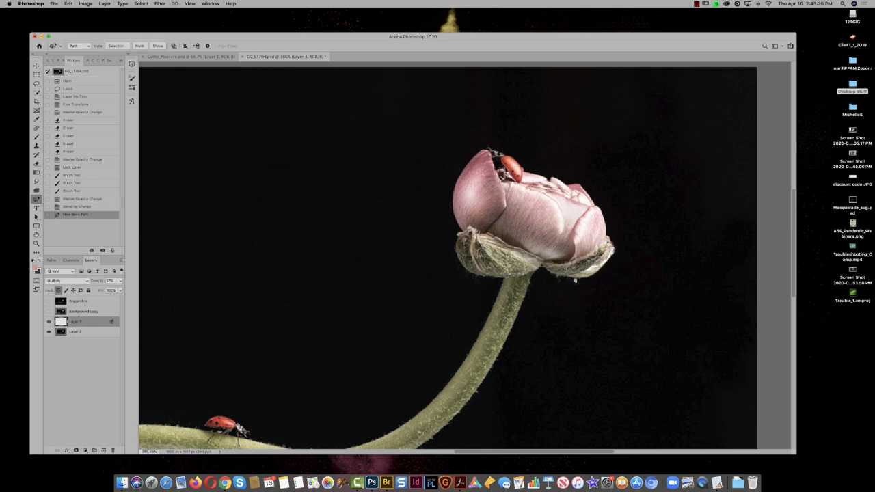
click(544, 267)
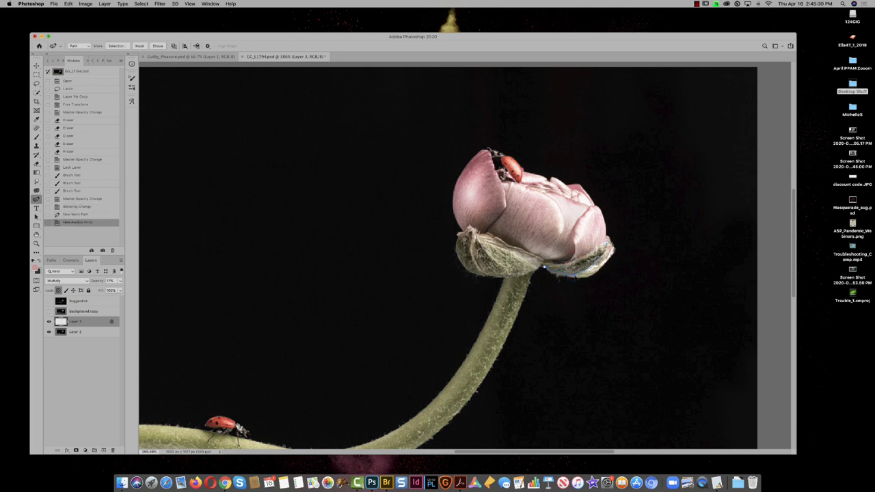
click(567, 276)
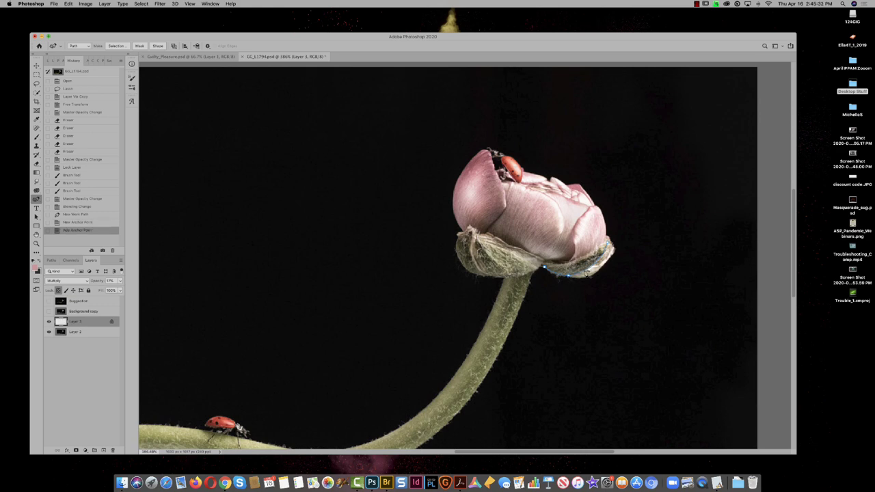
click(552, 271)
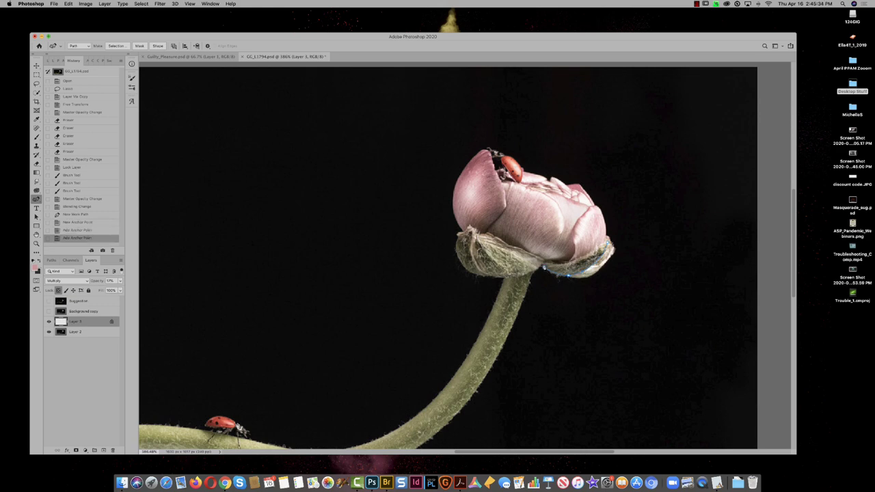
click(546, 269)
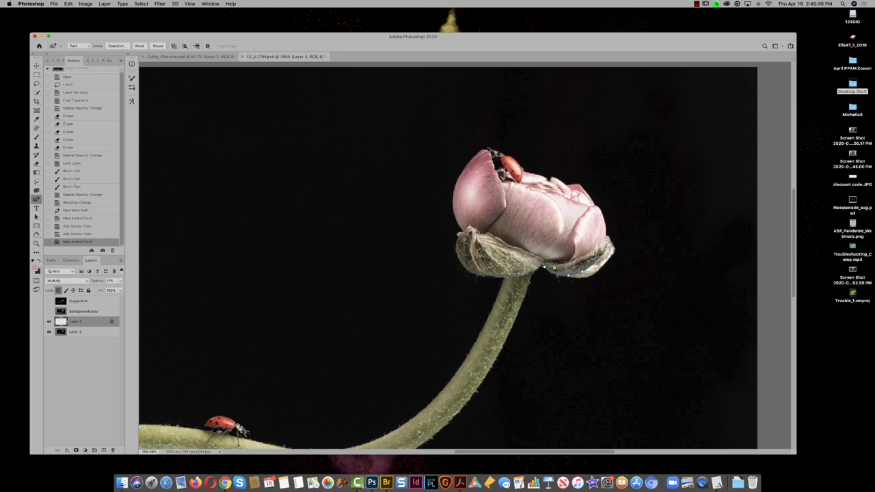
click(544, 268)
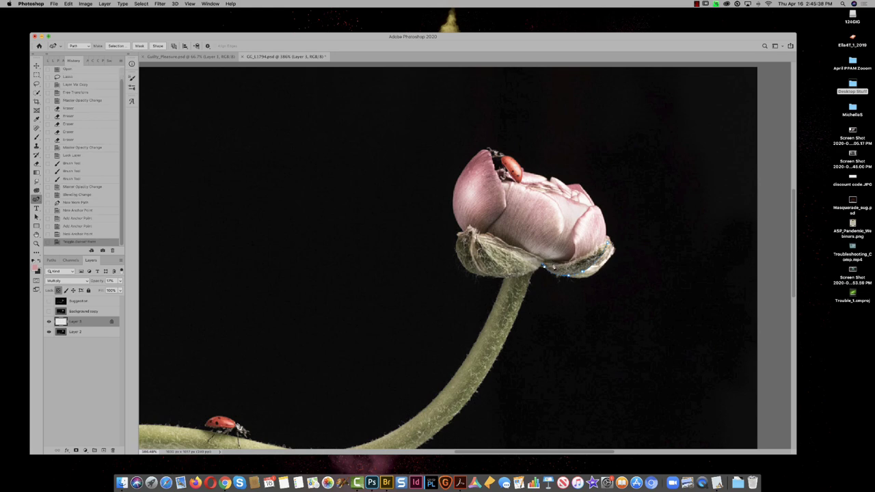
click(600, 251)
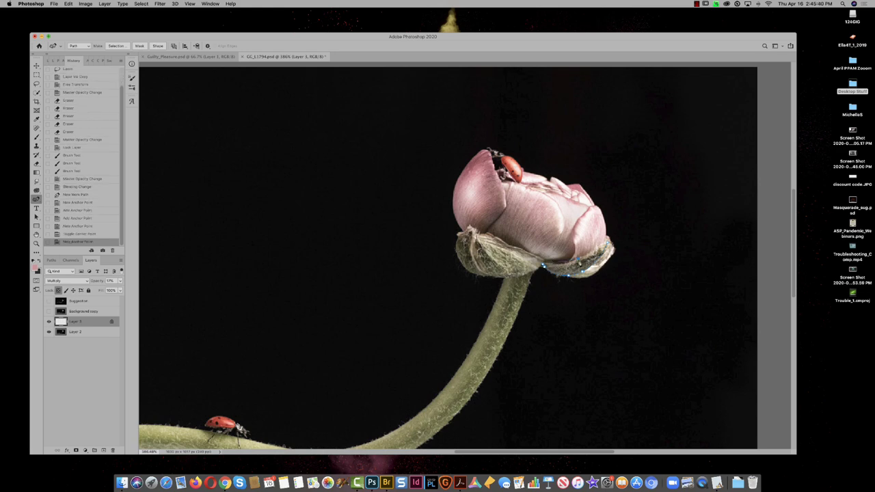
drag(601, 252, 599, 253)
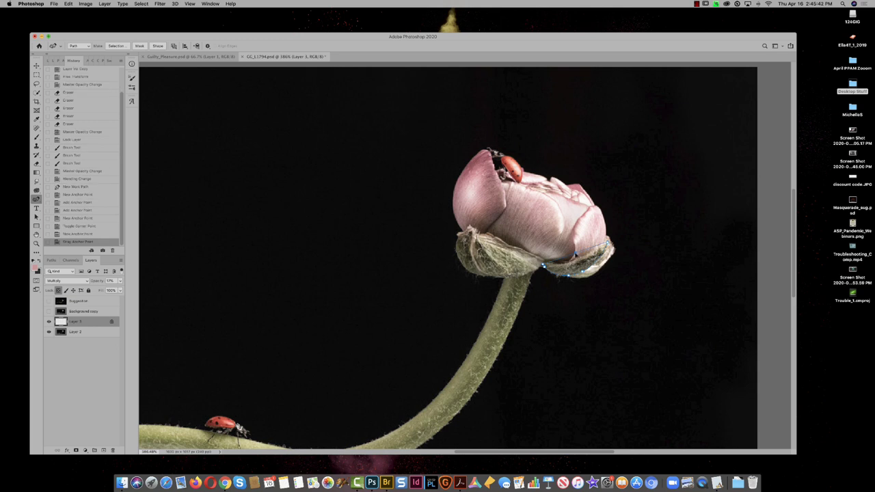
click(574, 262)
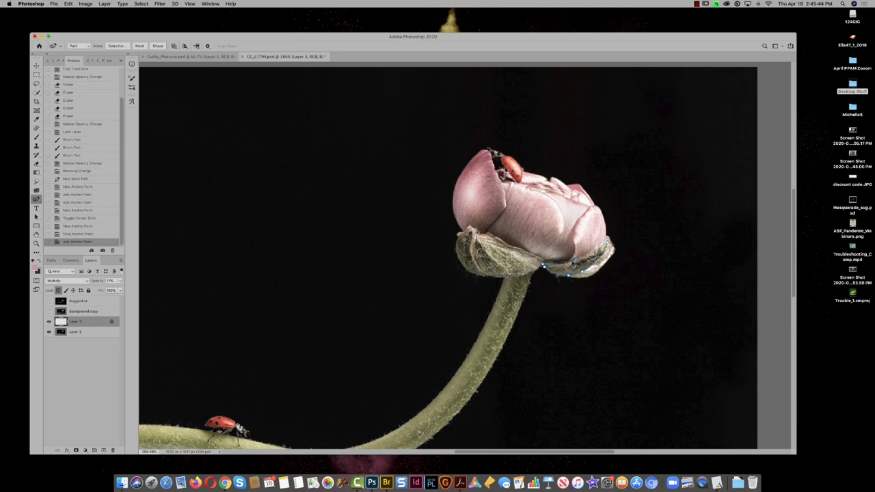
Step: Convert the sepal path to a selection and copy that area from Layer 2 to a new layer
key(super+Return)
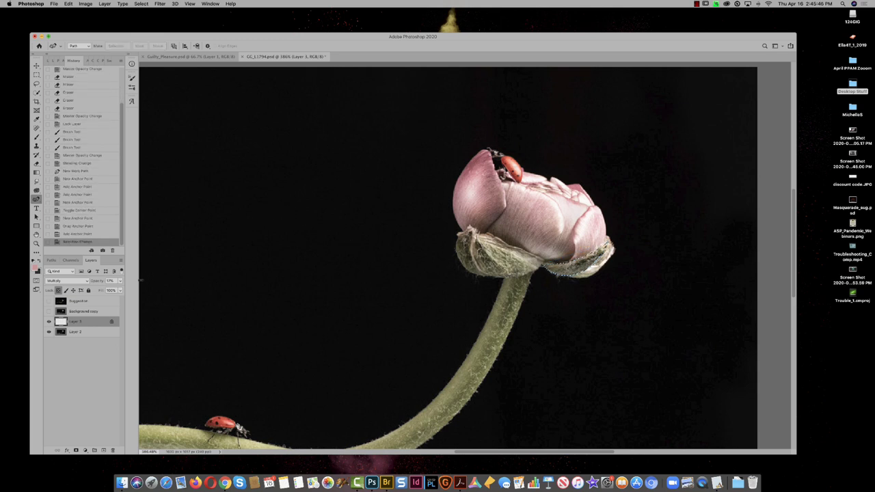
click(70, 332)
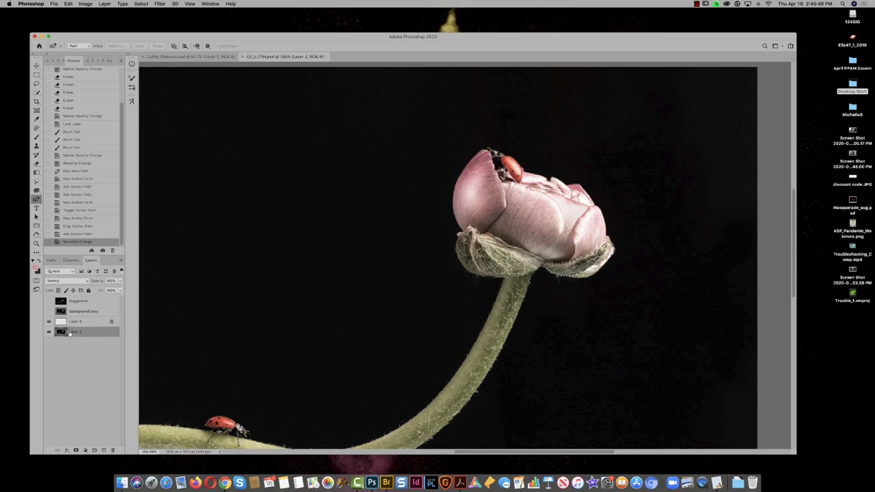
key(super+j)
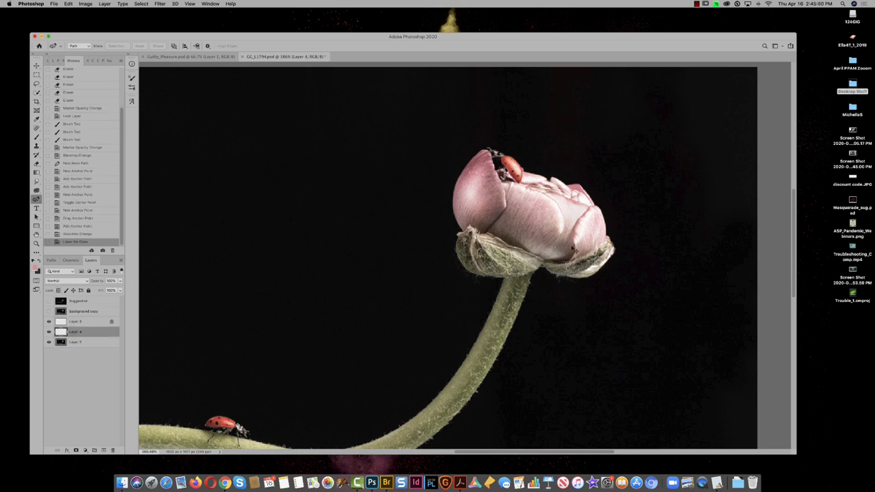
Step: Rotate the copied sepal about -8°, place it over the original, and warp its lower corners to follow the flower's base
key(v)
drag(573, 250, 632, 224)
key(super+t)
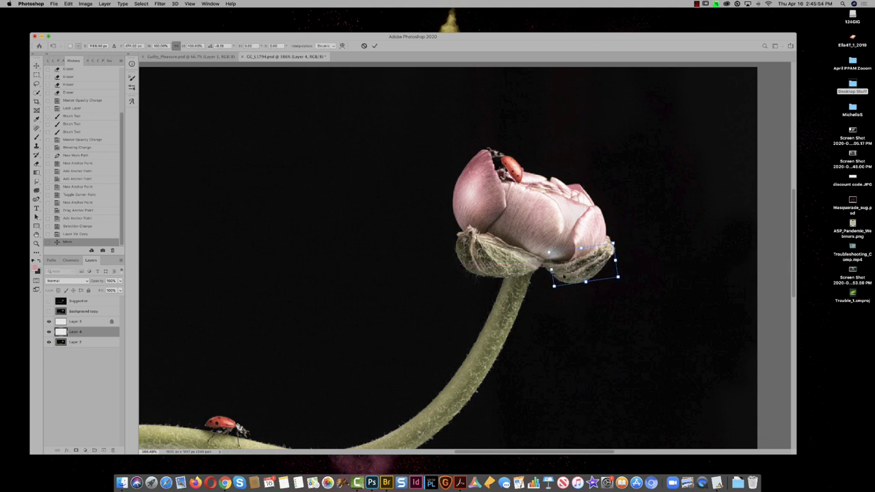
right_click(564, 271)
click(588, 321)
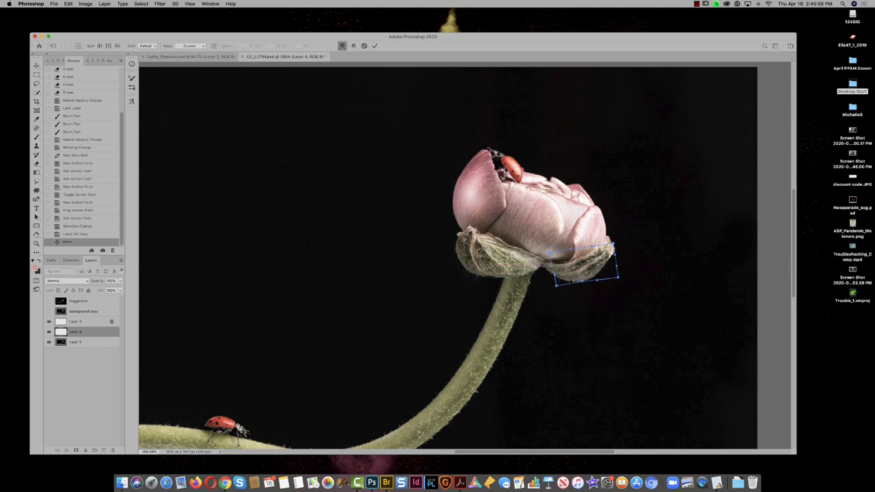
drag(556, 286, 559, 283)
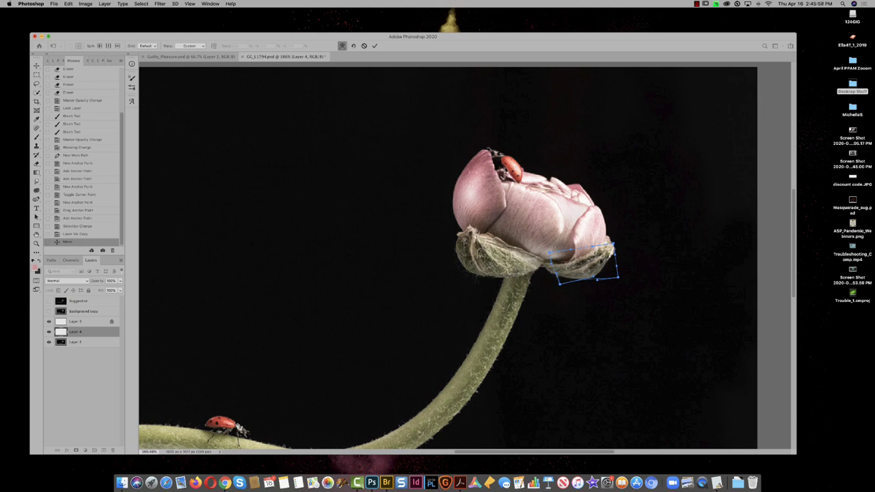
drag(619, 280, 617, 264)
key(Return)
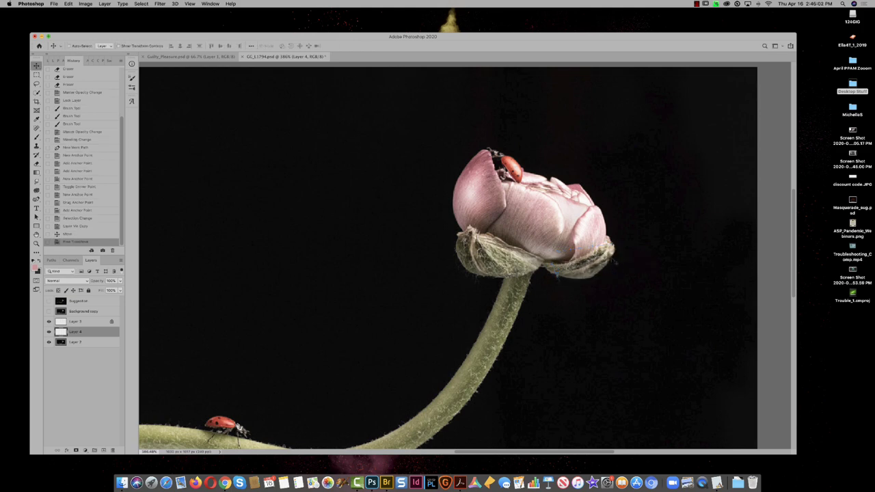
Step: Show the Suggestion layer and try saturating its green sepal at the flower's right-hand side with the Sponge tool
key(s)
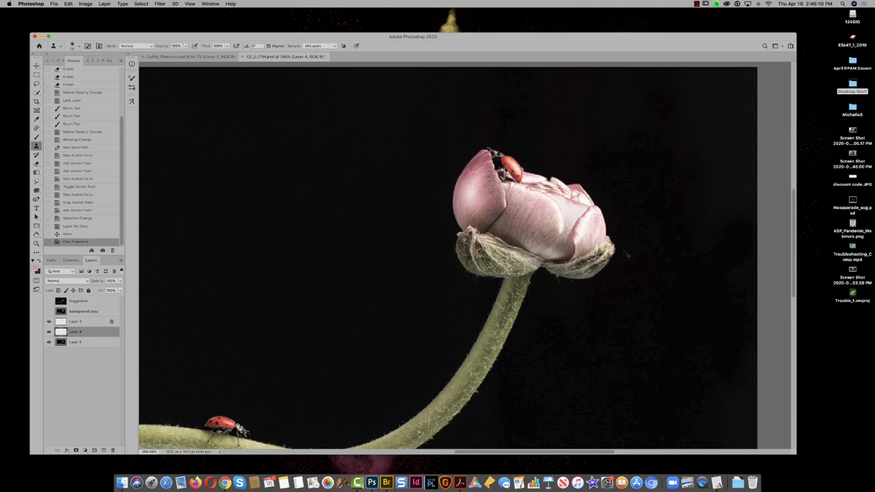
click(48, 301)
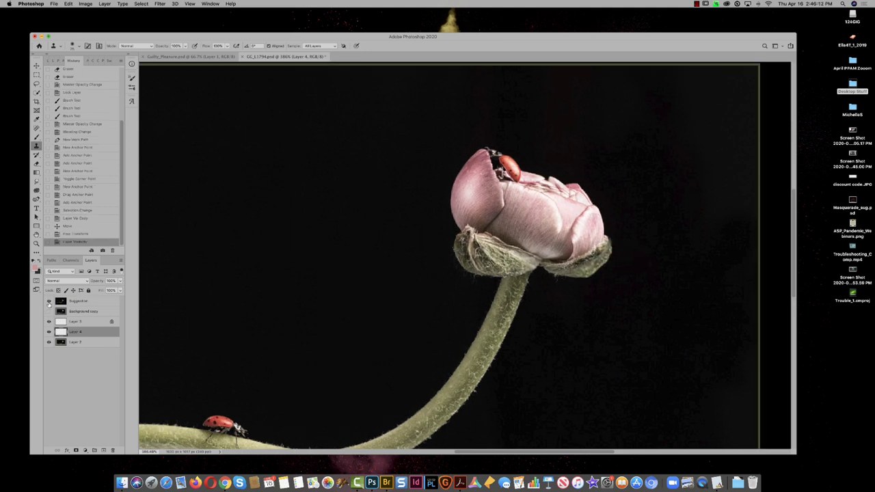
key(o)
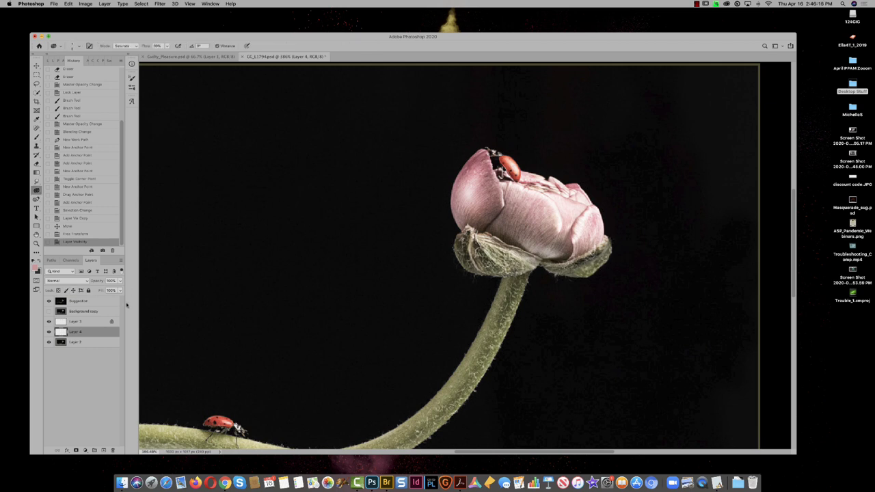
click(82, 301)
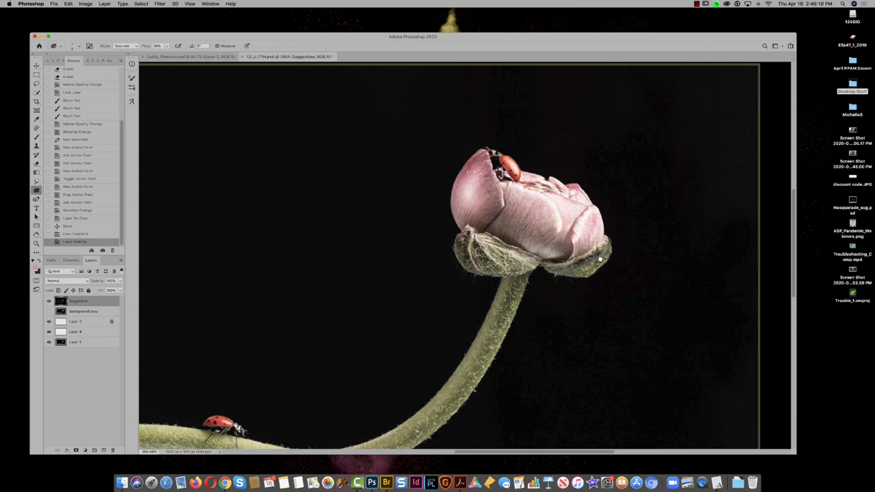
click(599, 259)
click(580, 242)
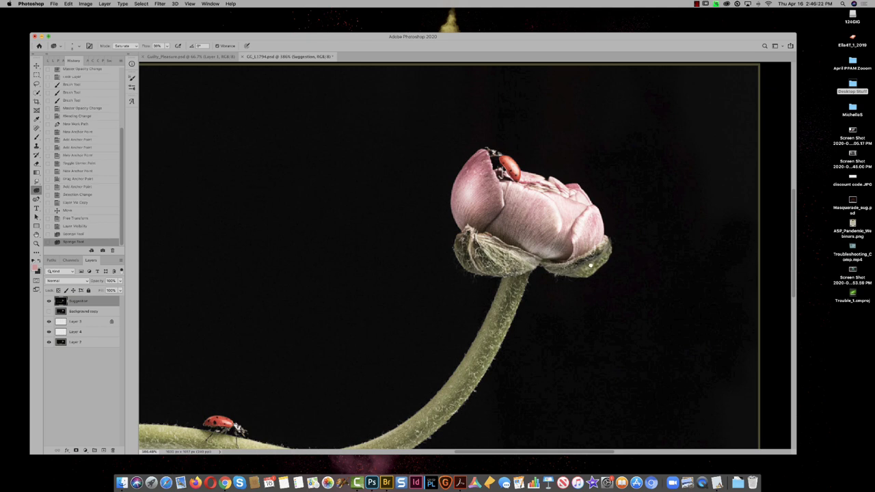
click(604, 253)
key(super+z)
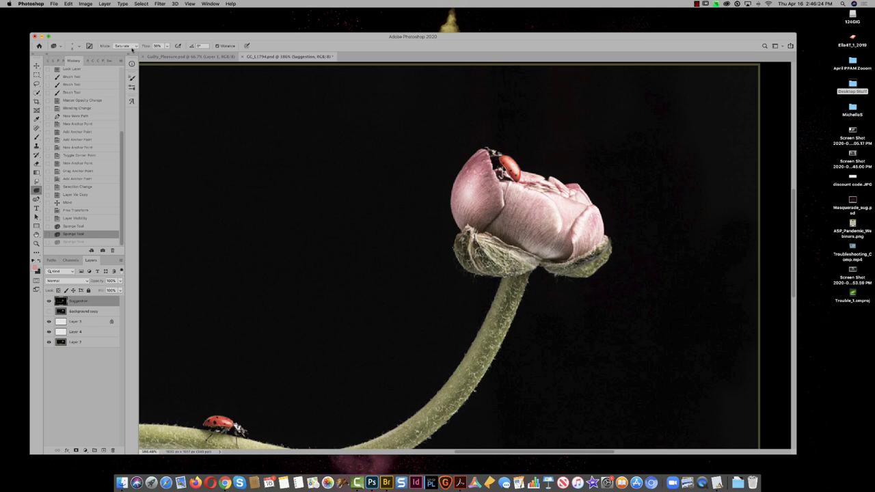
Step: Undo the sponge strokes and darken the sepal's lower right edge on the Suggestion layer with the Burn tool set to Midtones
click(123, 45)
click(123, 39)
drag(37, 190, 65, 190)
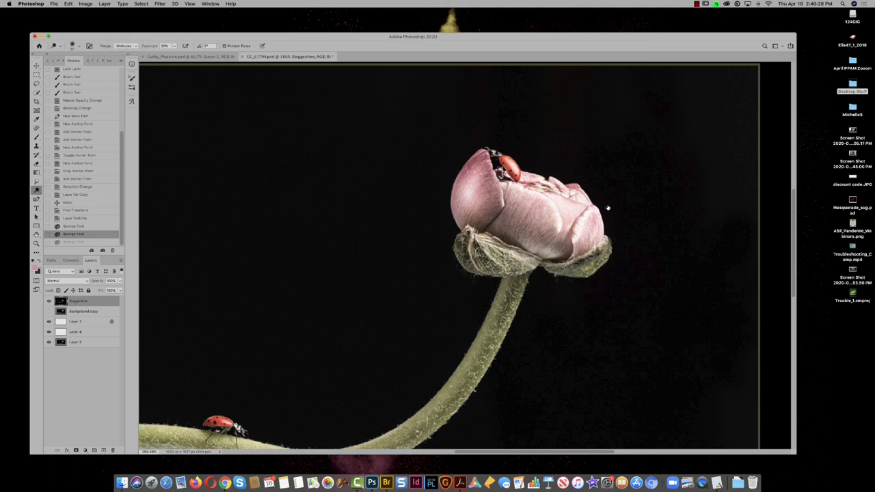
key(super+z)
key(super+z)
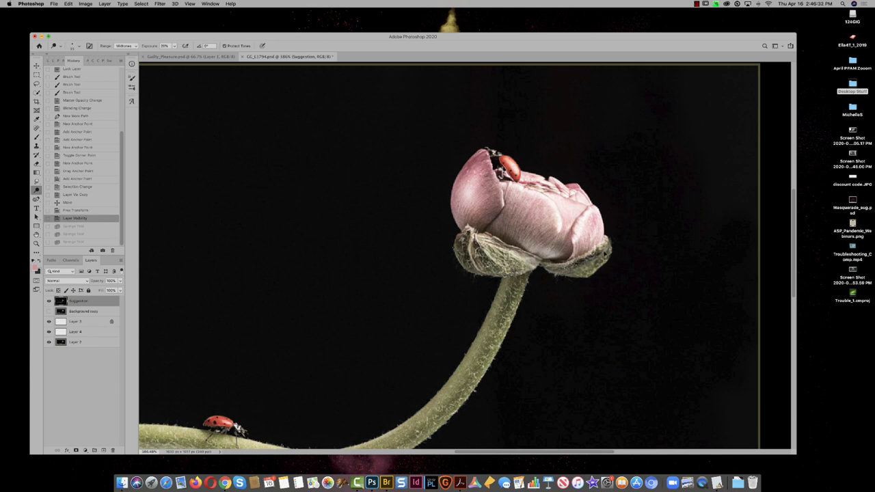
drag(605, 259, 595, 268)
mouse_move(593, 269)
mouse_down()
mouse_move(585, 273)
mouse_move(605, 262)
mouse_up()
drag(605, 263, 601, 265)
drag(540, 287, 524, 296)
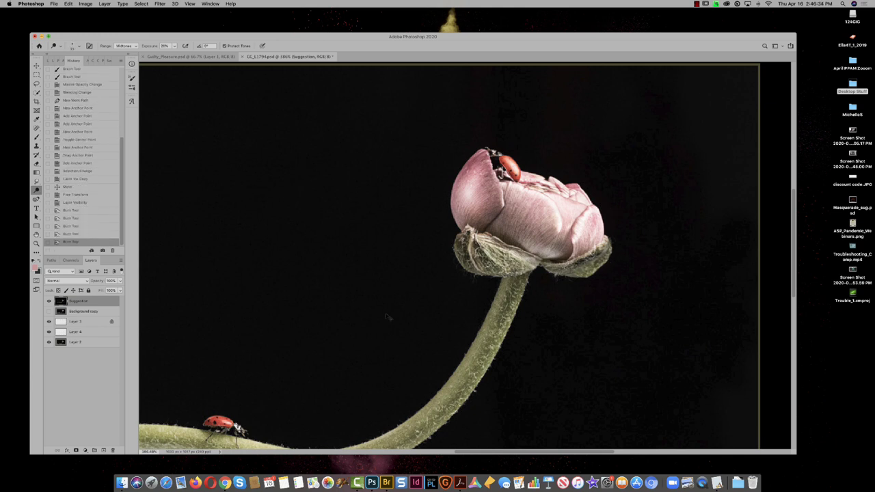
Step: Revert the flower image to its original GC_L1794.psd history snapshot
key(super+minus)
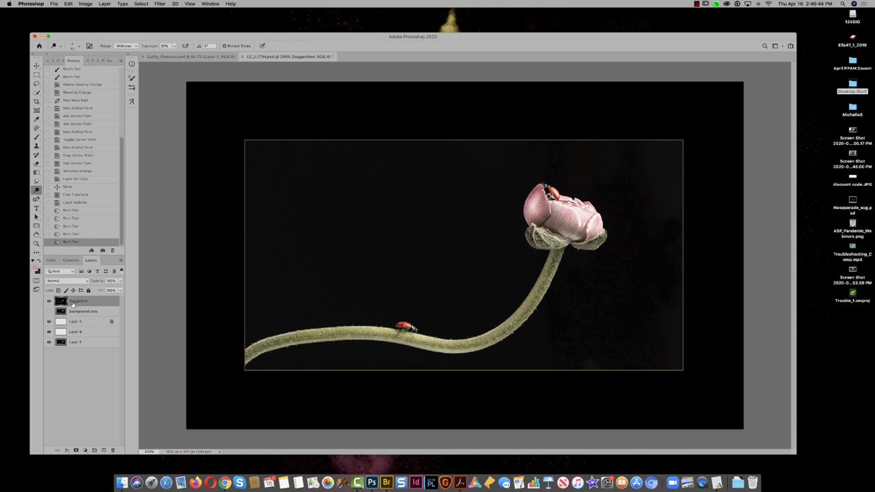
key(super+minus)
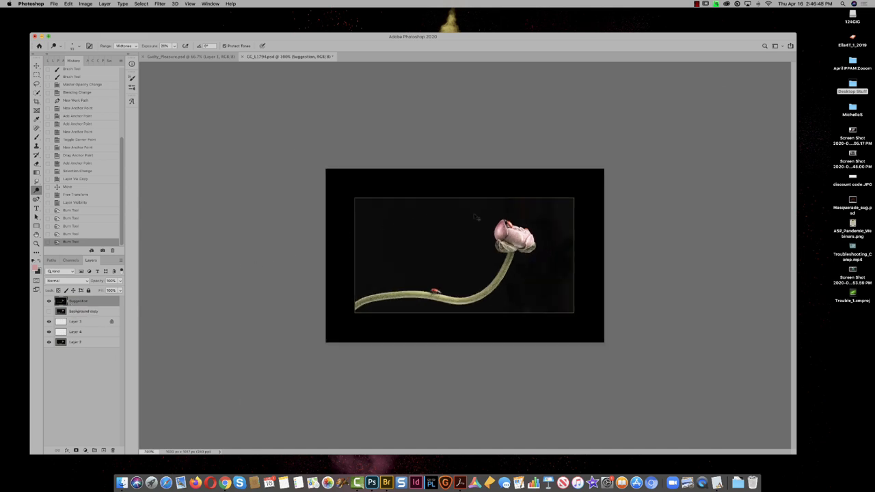
key(super+plus)
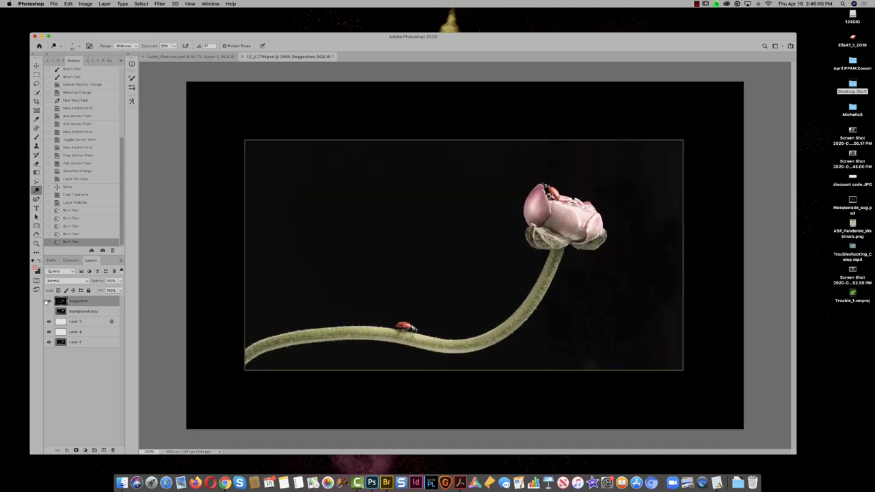
click(48, 321)
scroll(94, 143, up, 10)
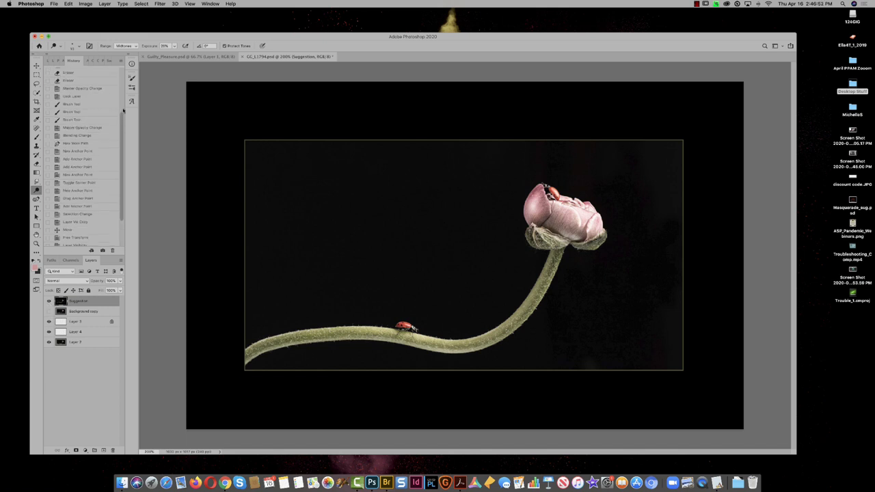
click(89, 72)
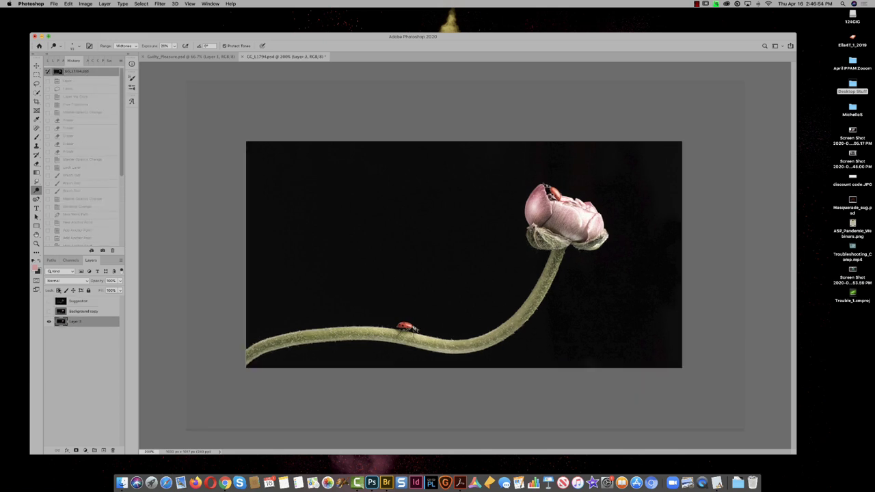
Step: Display the Background copy layer and examine its handwritten critique notes around the flower and stem, comparing with the notes hidden
click(48, 311)
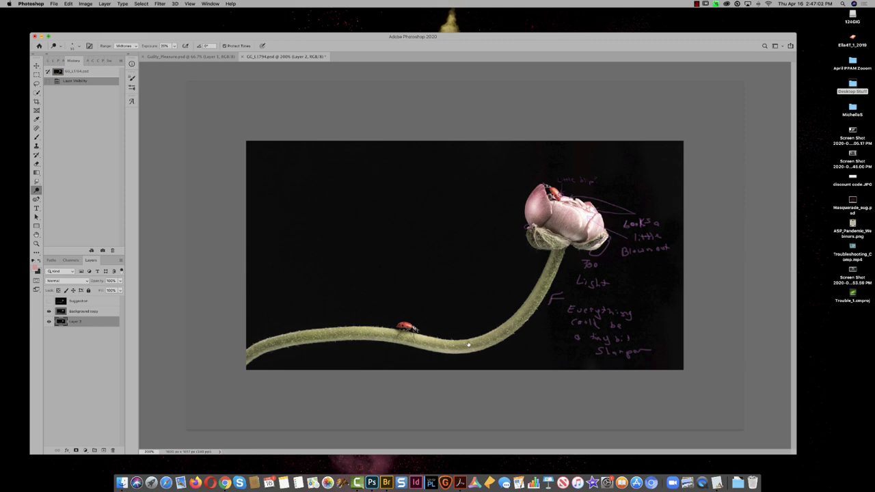
scroll(469, 342, up, 4)
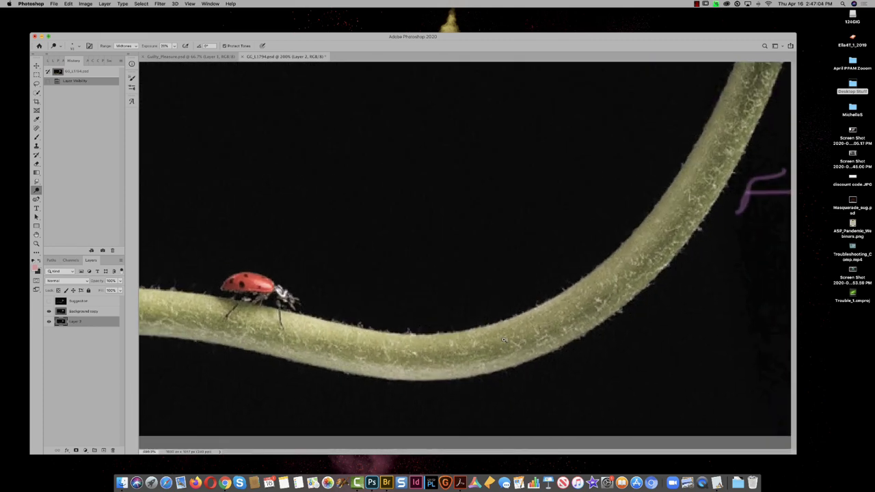
scroll(501, 340, down, 5)
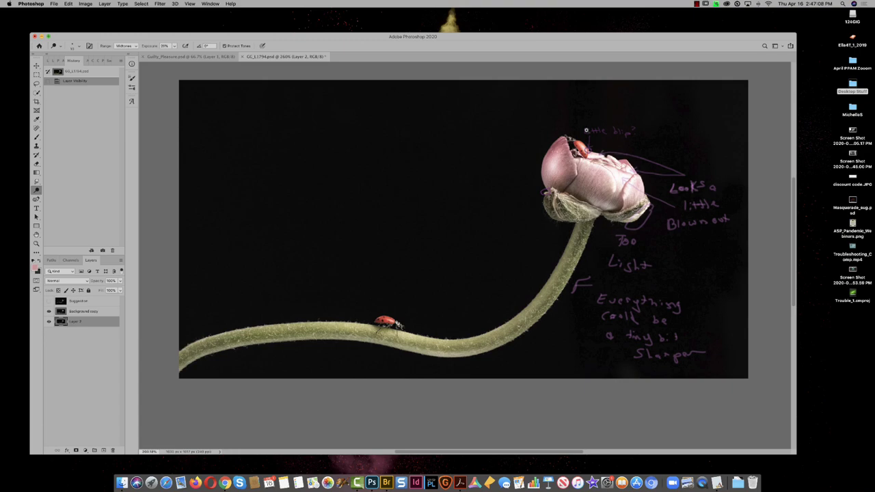
scroll(594, 146, up, 3)
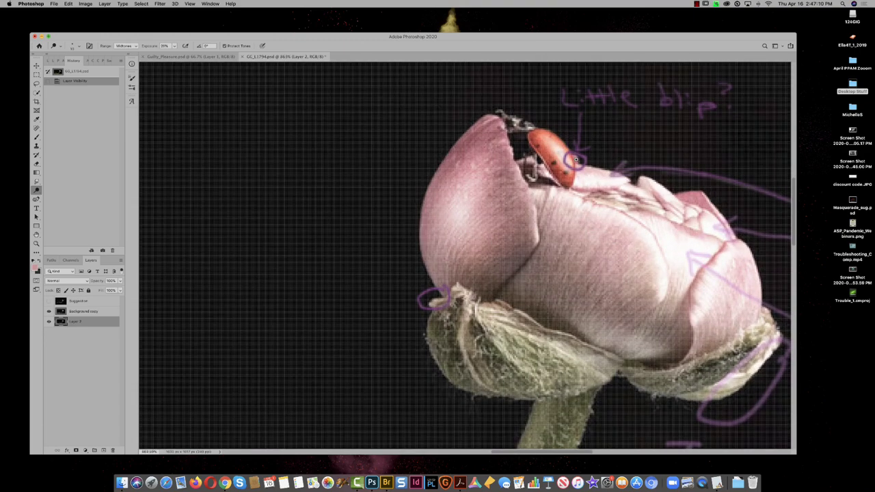
click(49, 311)
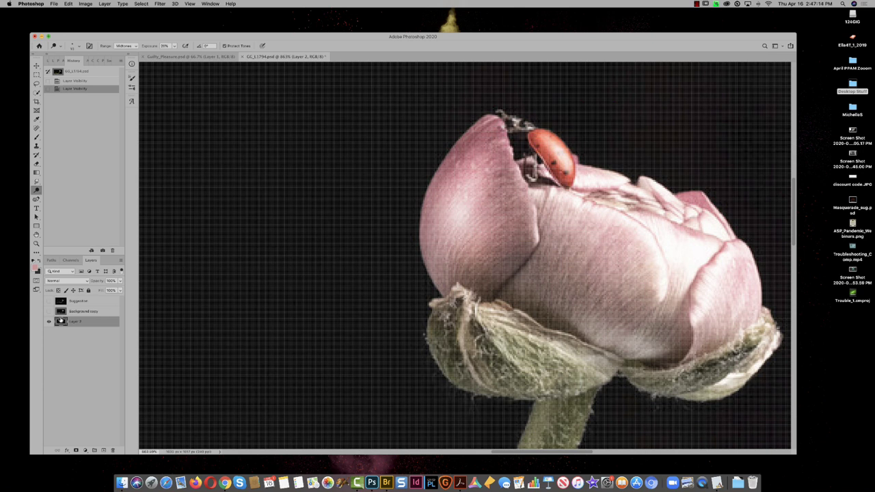
click(49, 312)
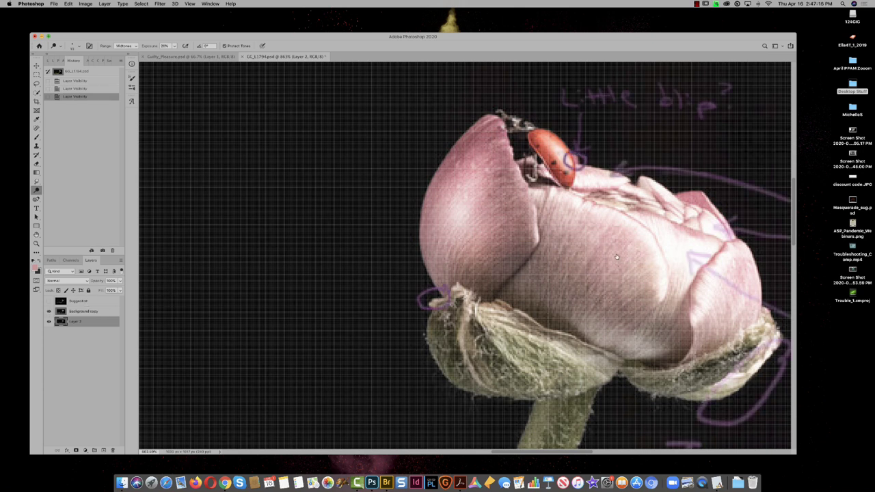
key(super+minus)
key(super+minus)
key(super+minus)
key(super+minus)
key(super+minus)
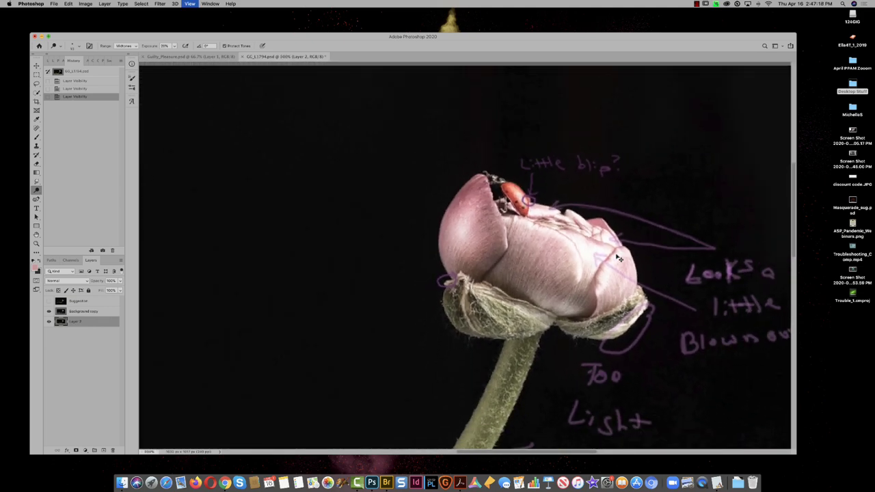
key(super+minus)
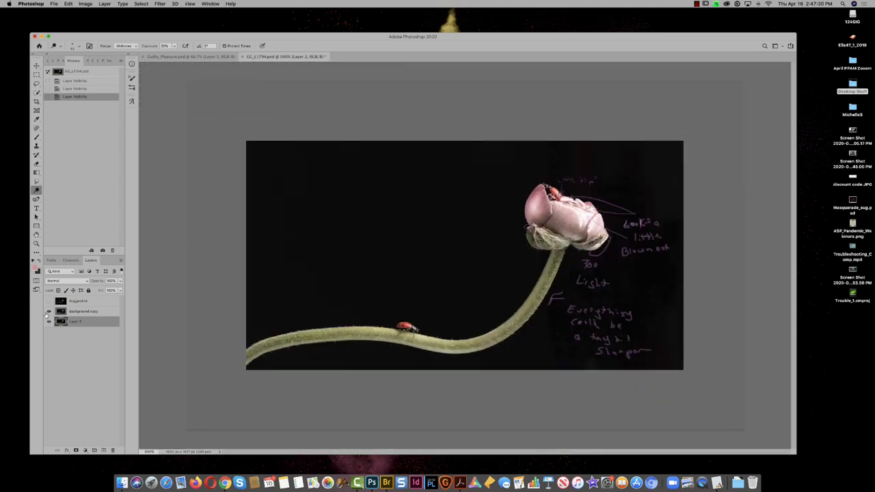
Step: Swap the Background copy for the Suggestion layer and inspect its dark background with a Levels white input of 16, without applying it
click(48, 311)
click(48, 301)
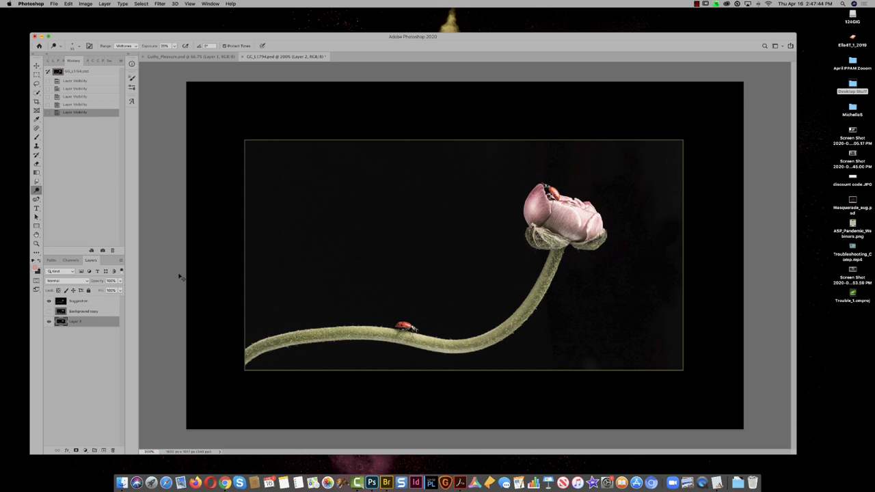
click(87, 303)
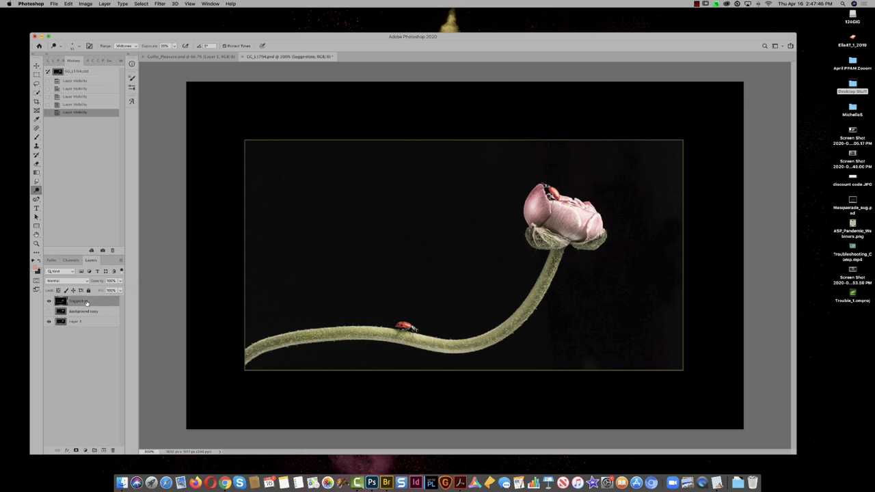
key(super+l)
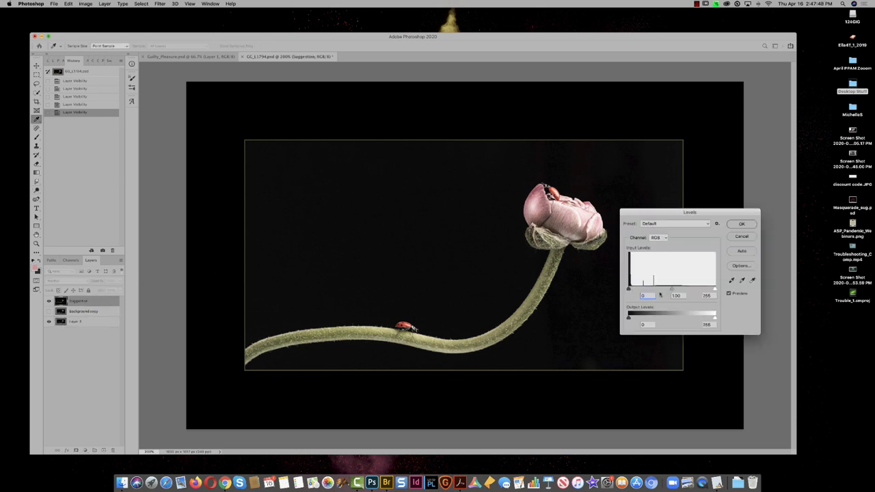
drag(710, 288, 634, 288)
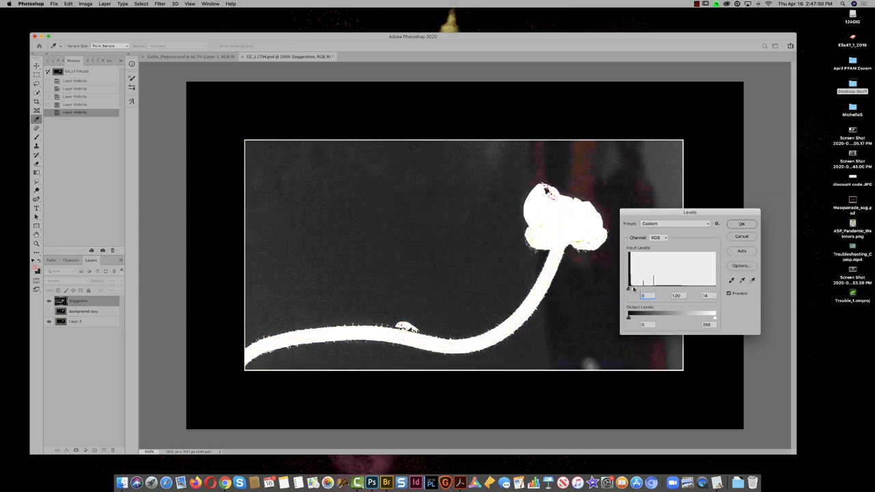
drag(656, 217, 683, 338)
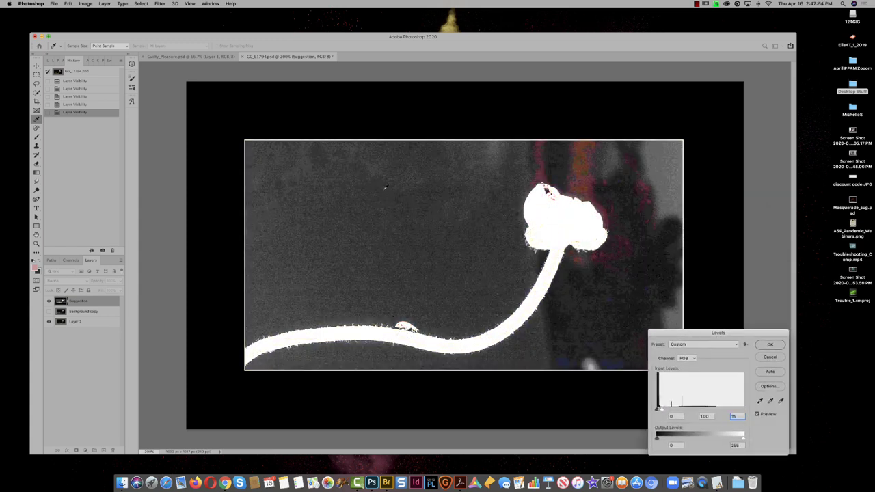
click(768, 356)
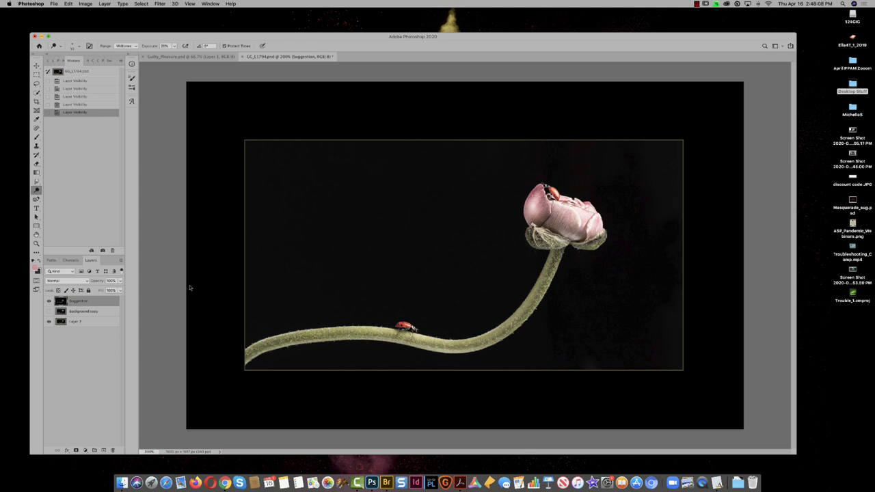
Step: Close the ladybug flower document and examine the woman's face and pose in Guilty_Pleasure.psd
key(super+w)
click(414, 154)
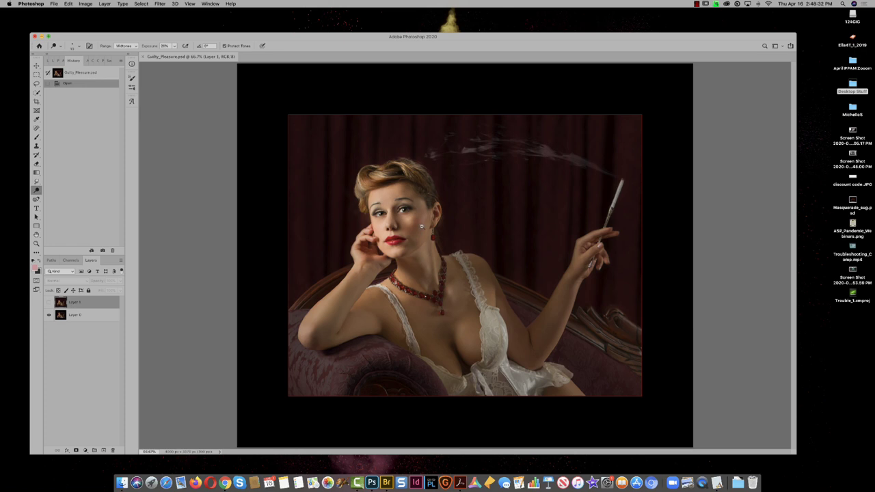
scroll(419, 234, up, 5)
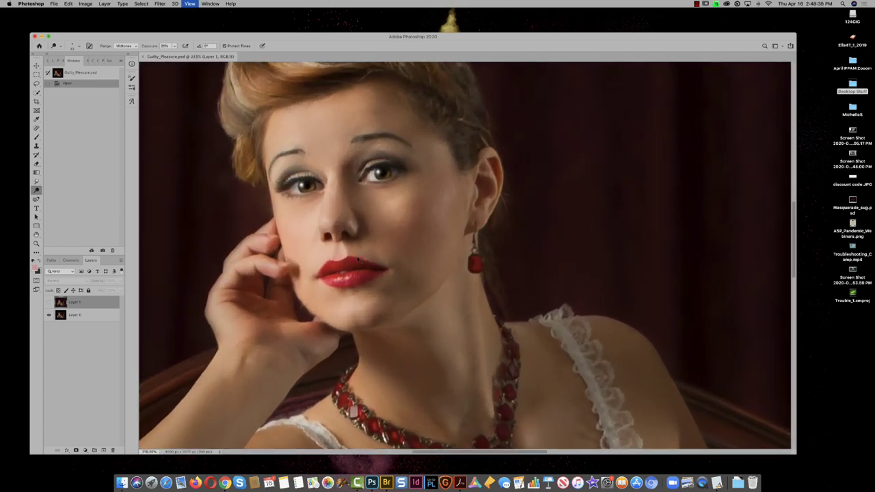
scroll(357, 259, down, 4)
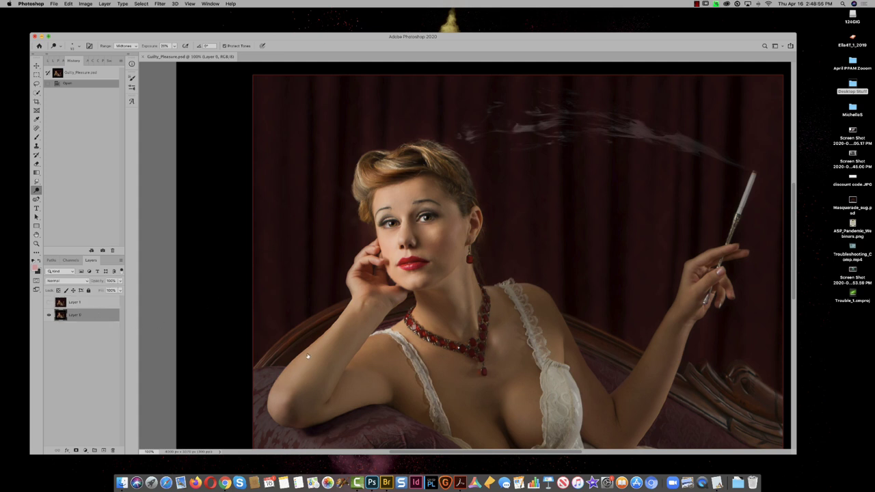
key(super+minus)
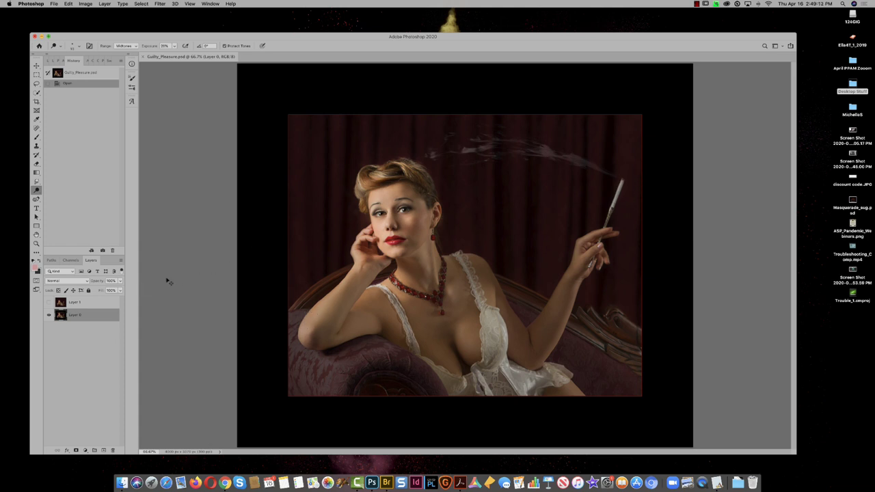
Step: Brighten the cigarette's burning tip on Layer 0 with the Dodge tool set to Midtones at 86% exposure
key(super+space)
scroll(611, 174, up, 5)
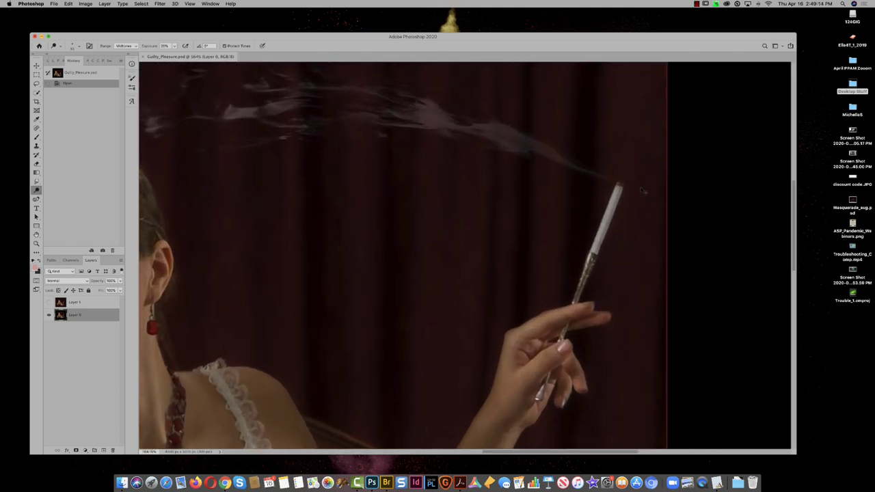
key(8)
key(6)
click(620, 186)
click(621, 185)
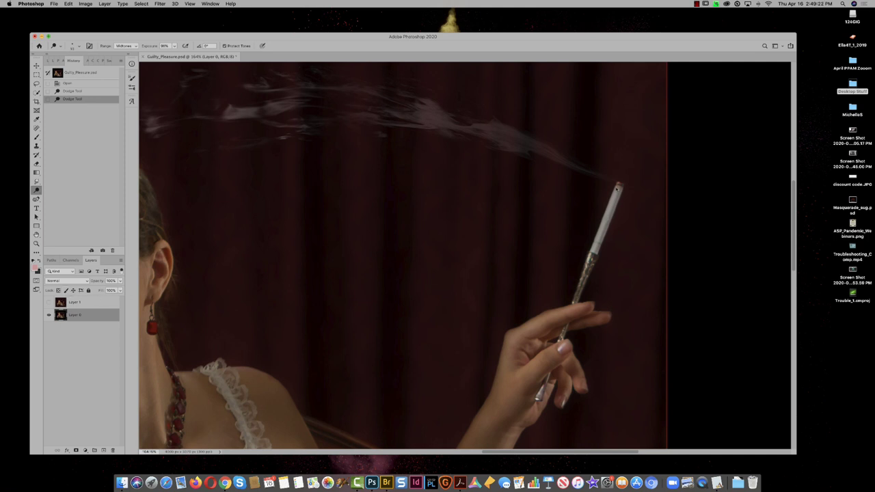
click(620, 185)
click(620, 186)
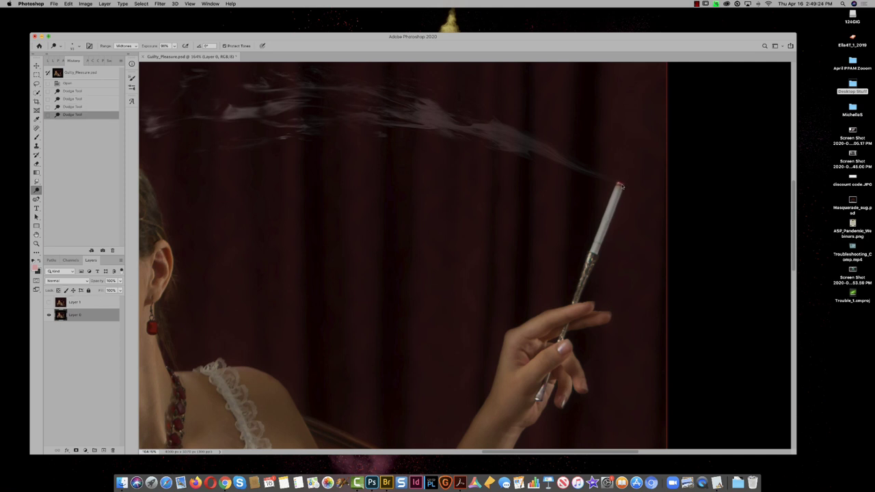
Step: Add one more Dodge stroke to the glowing cigarette tip and check it against the whole portrait
click(536, 239)
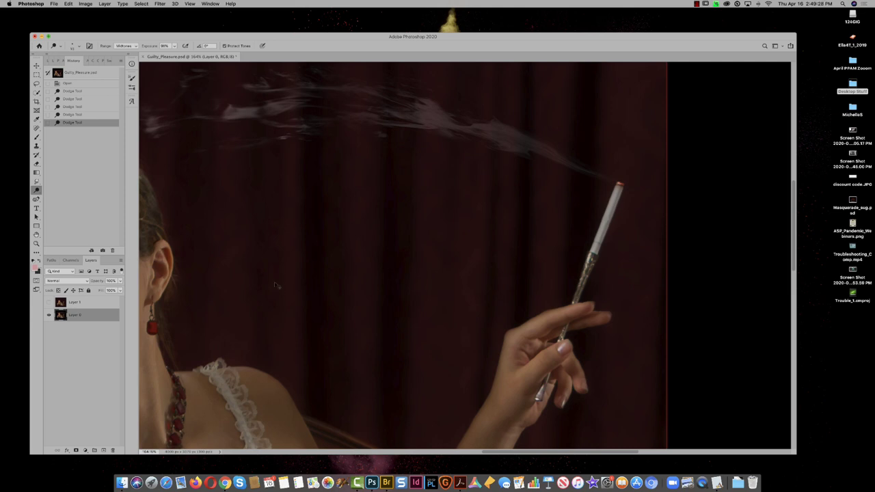
key(super+0)
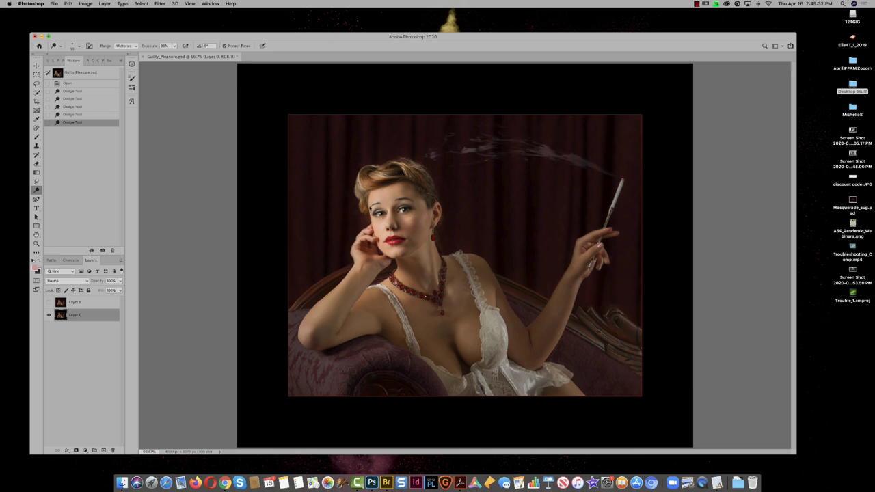
Step: Smooth the lines and highlight below the woman's eye on her earring-side cheek with a small Content-Aware Spot Healing Brush
key(super+1)
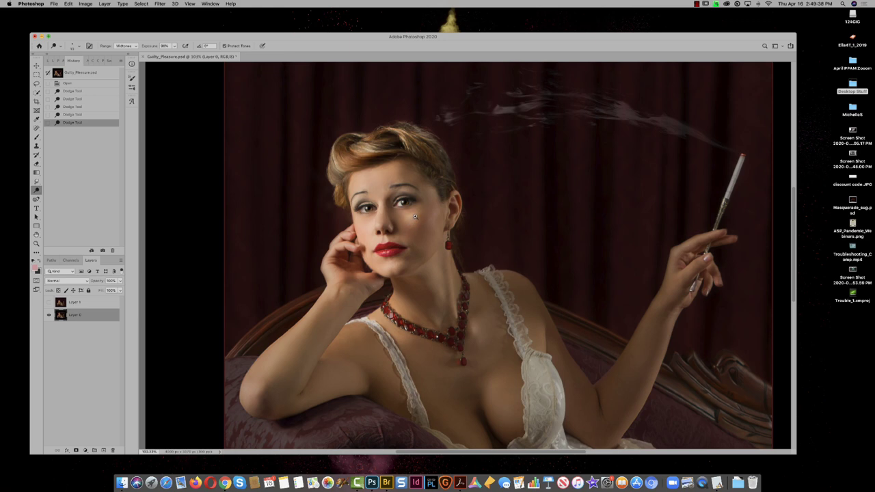
scroll(416, 224, up, 2)
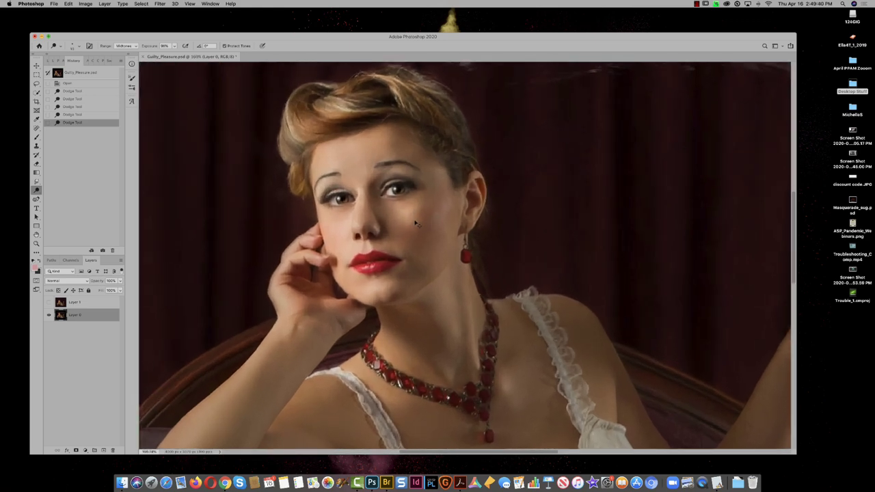
key(j)
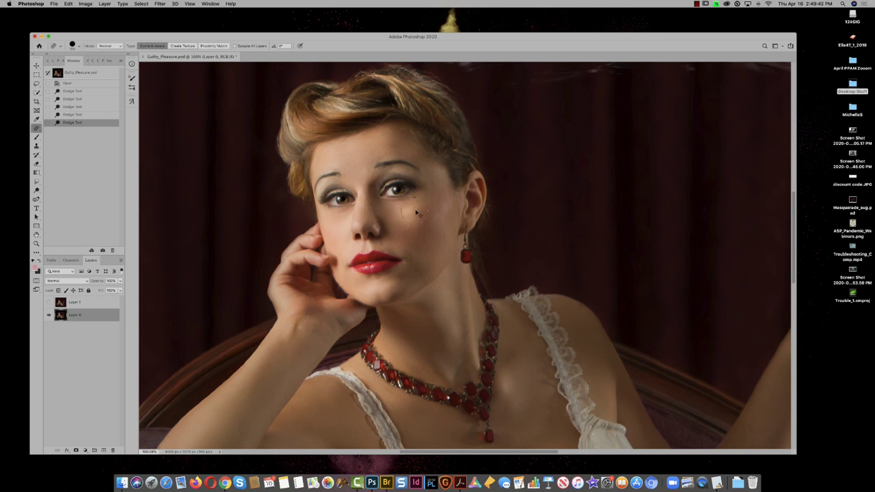
key(bracketleft)
key(bracketleft)
key(bracketleft)
key(bracketleft)
key(bracketleft)
key(bracketleft)
key(bracketleft)
click(410, 220)
click(412, 224)
click(409, 228)
click(409, 232)
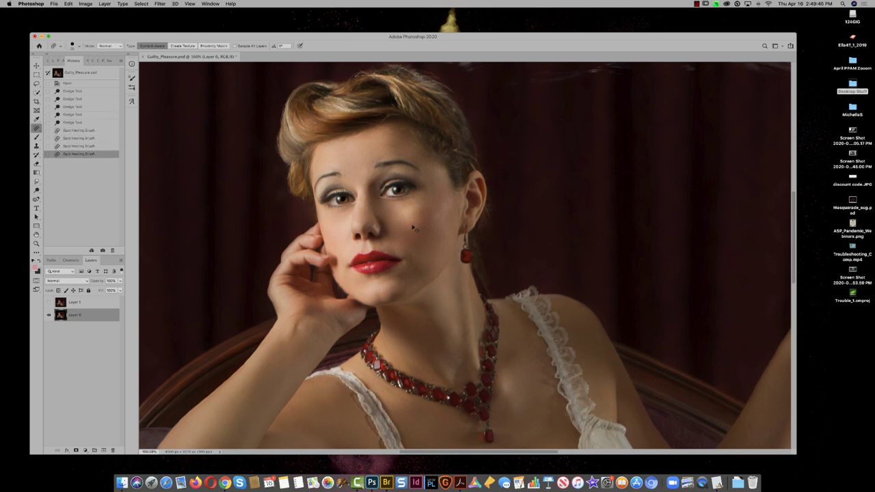
click(415, 221)
click(418, 233)
click(417, 230)
click(409, 230)
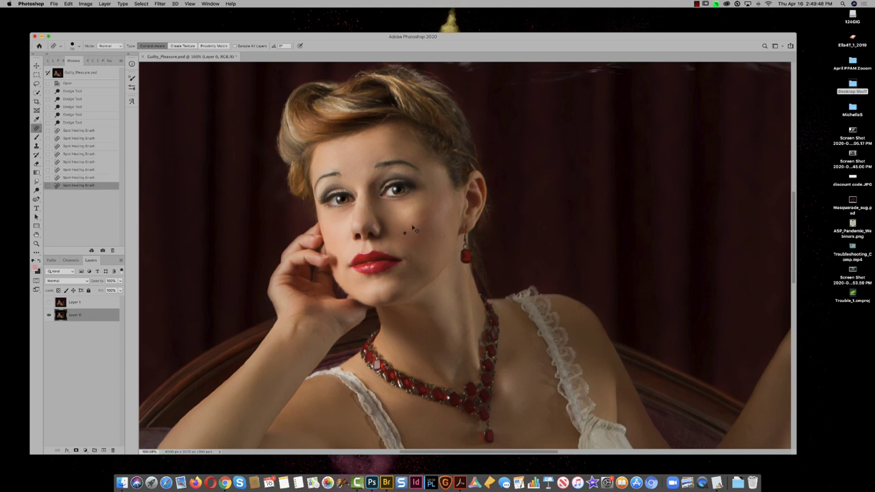
click(415, 230)
click(419, 214)
click(414, 208)
click(415, 213)
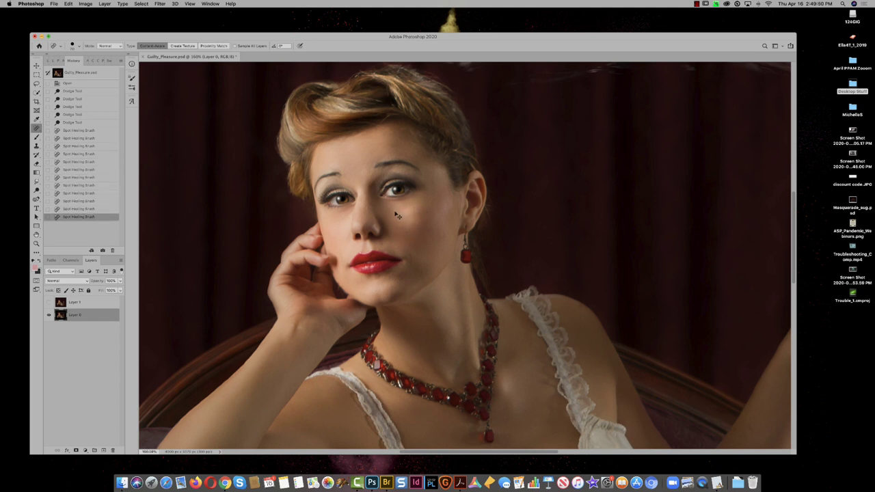
click(410, 220)
click(423, 226)
click(407, 233)
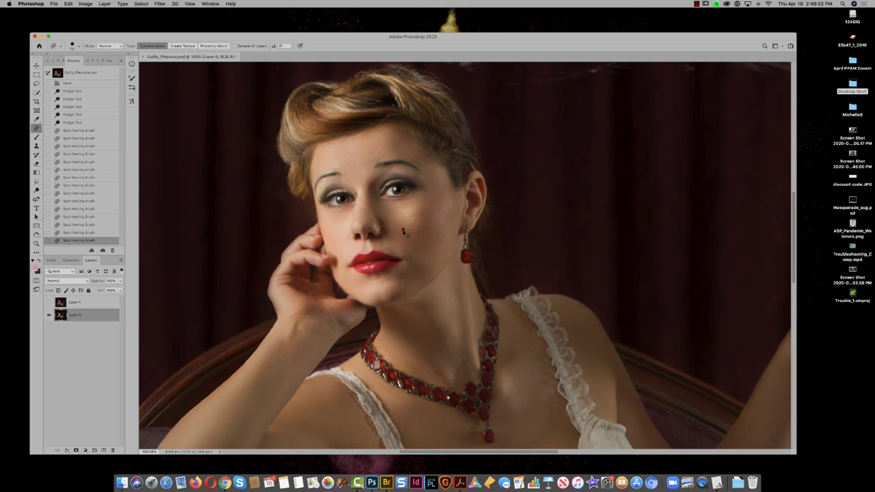
click(413, 224)
click(414, 223)
click(418, 225)
click(423, 223)
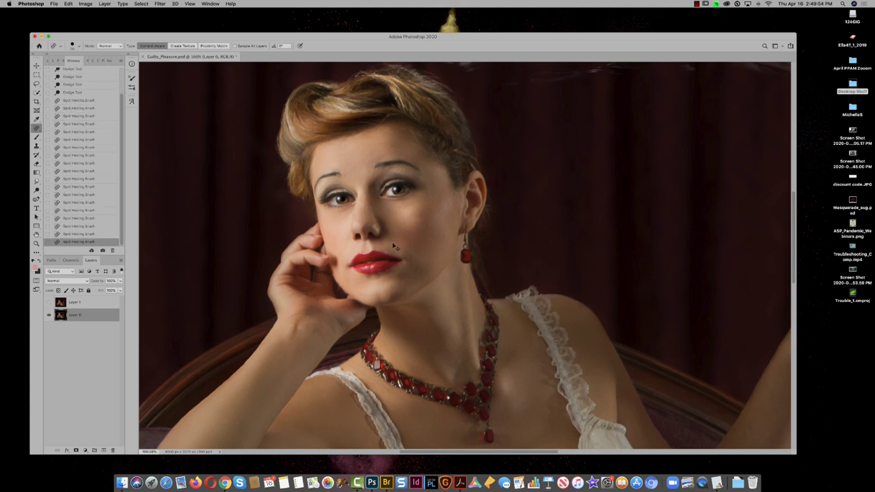
click(382, 244)
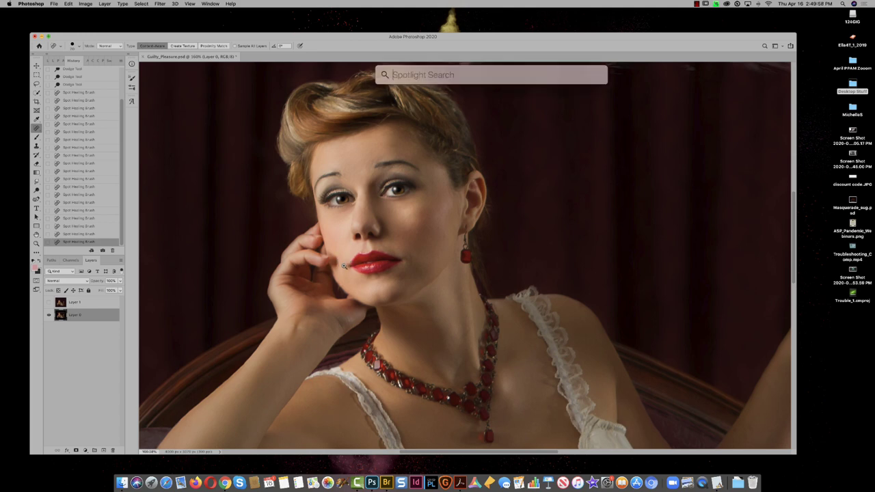
Step: Examine the lower face up close and compare the whole portrait with Layer 1 shown and hidden
scroll(352, 263, up, 3)
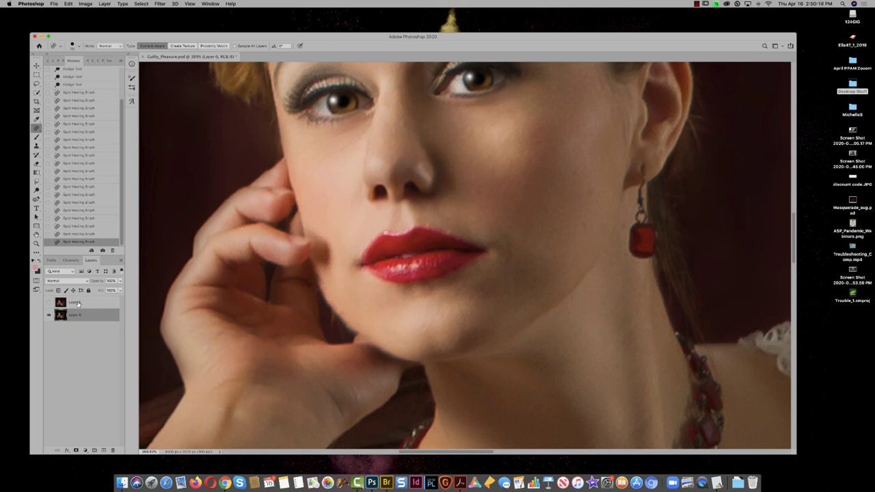
key(super+0)
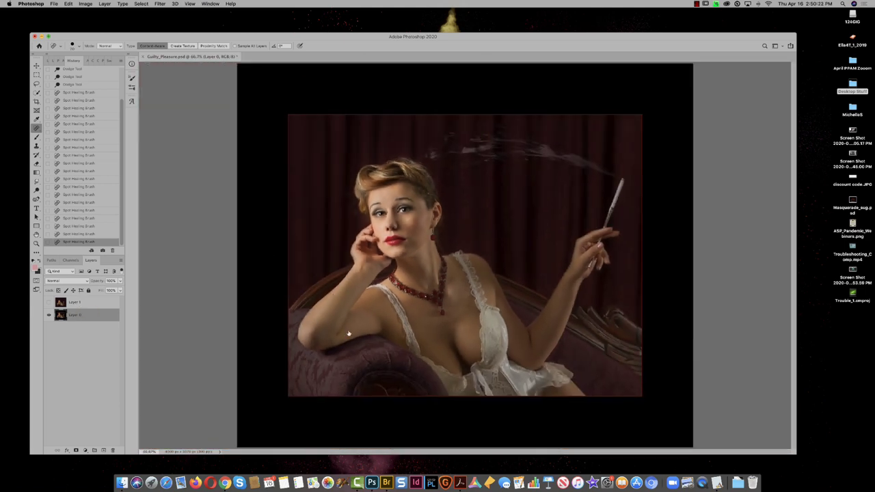
click(49, 302)
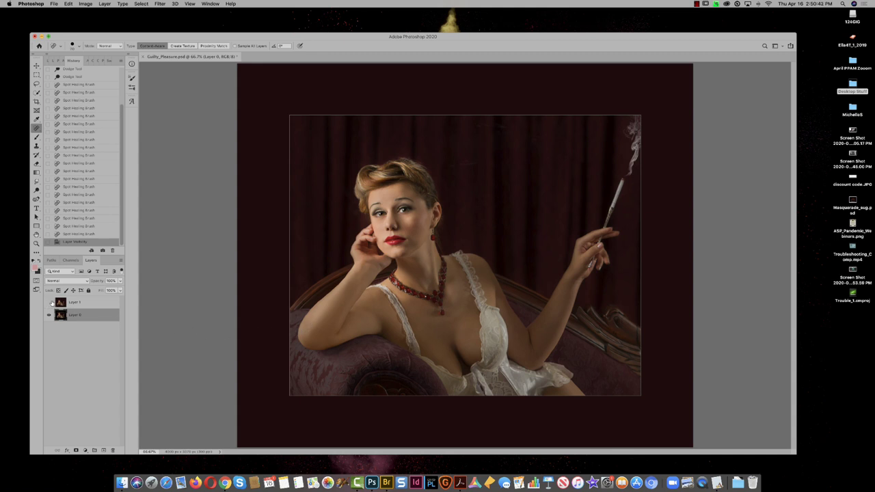
click(49, 302)
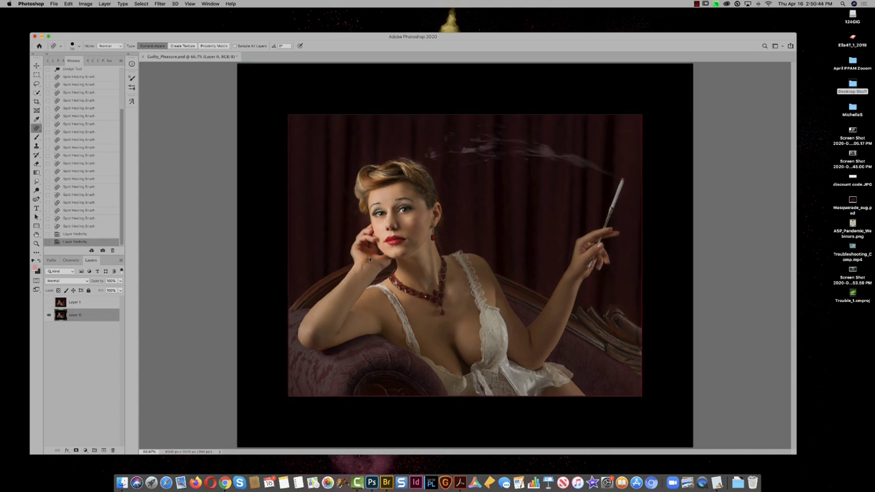
click(49, 302)
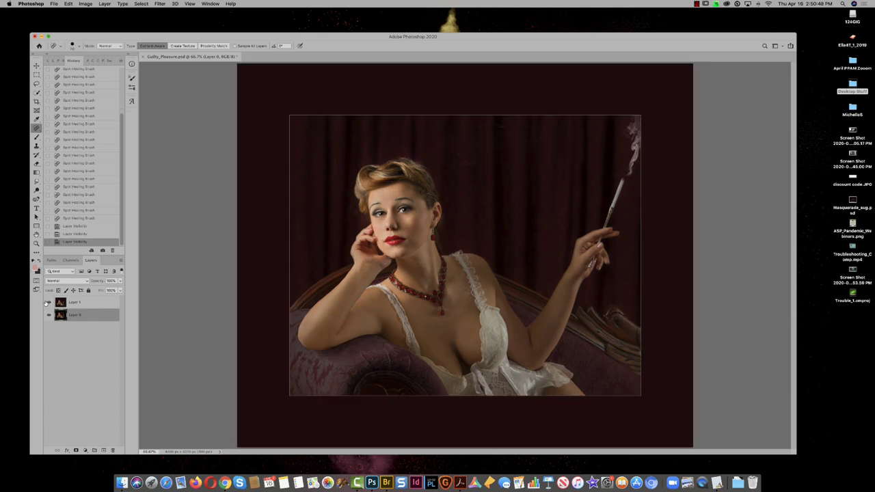
click(49, 302)
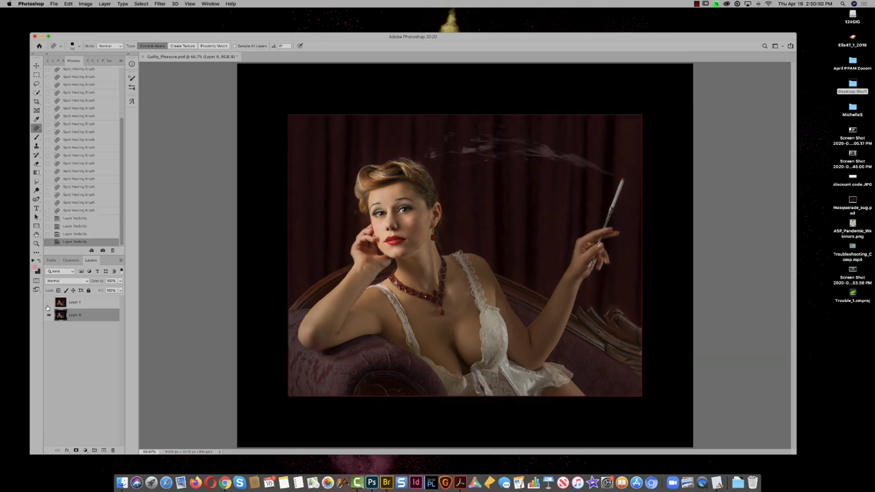
click(49, 302)
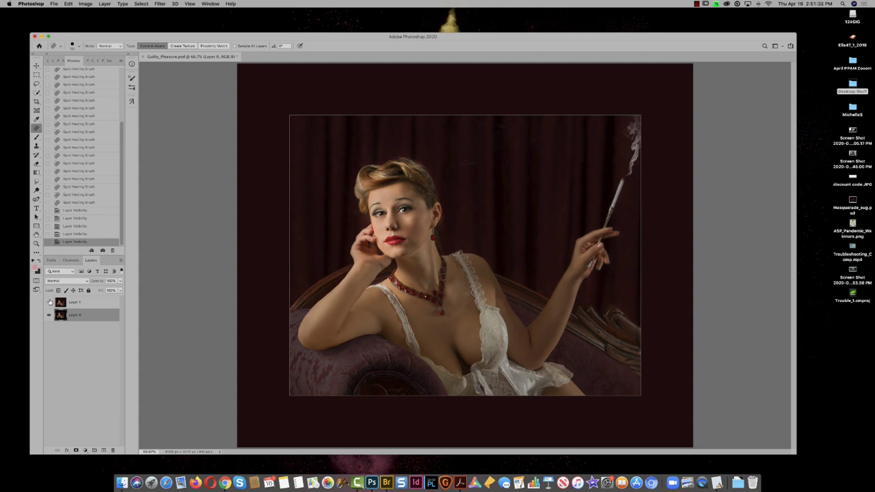
click(49, 302)
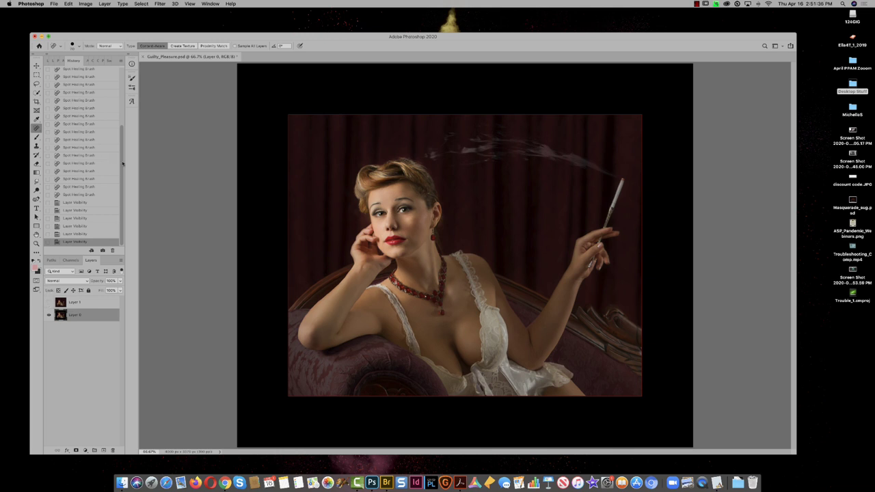
Step: Revert Guilty_Pleasure.psd to its opening snapshot and display Layer 1, comparing it with Layer 0
scroll(123, 163, up, 10)
click(80, 72)
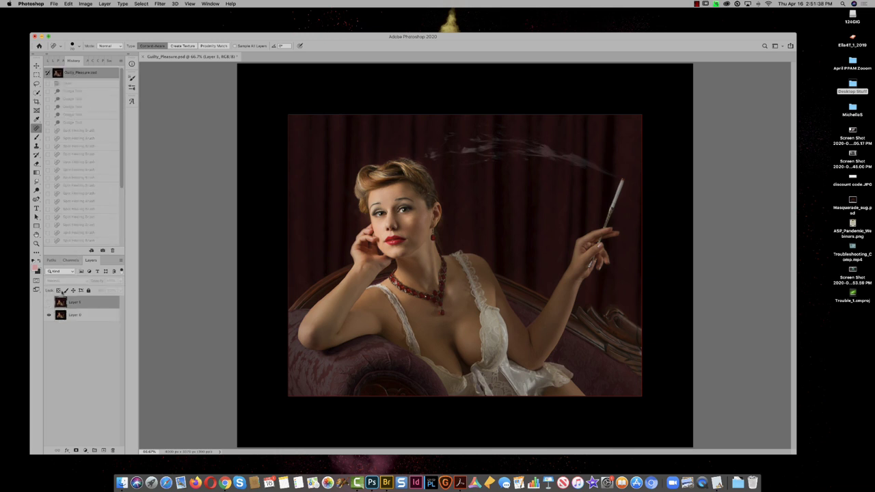
click(49, 302)
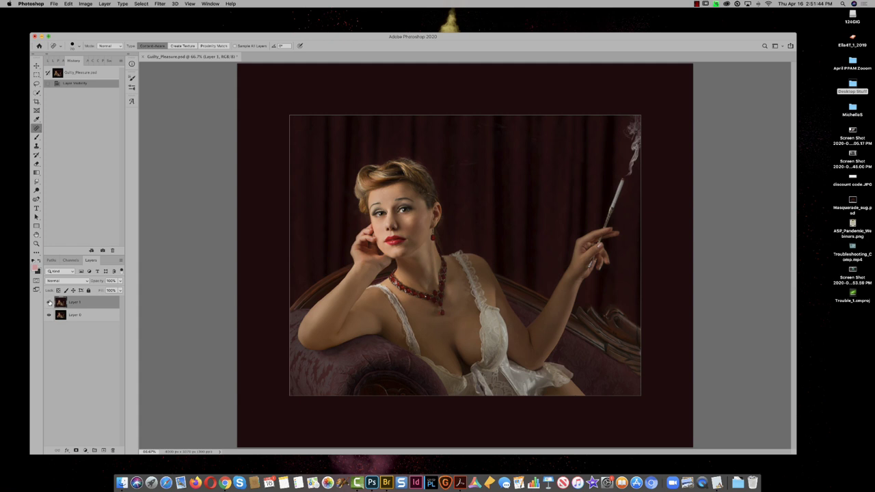
click(49, 302)
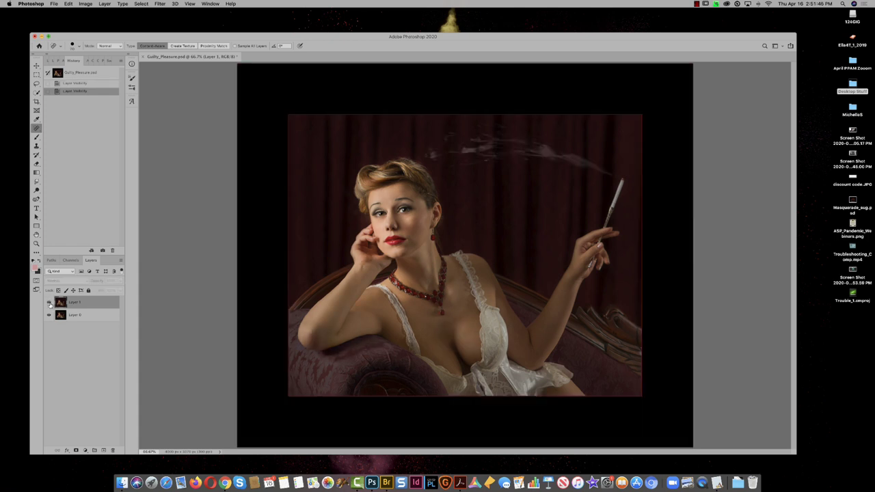
click(49, 302)
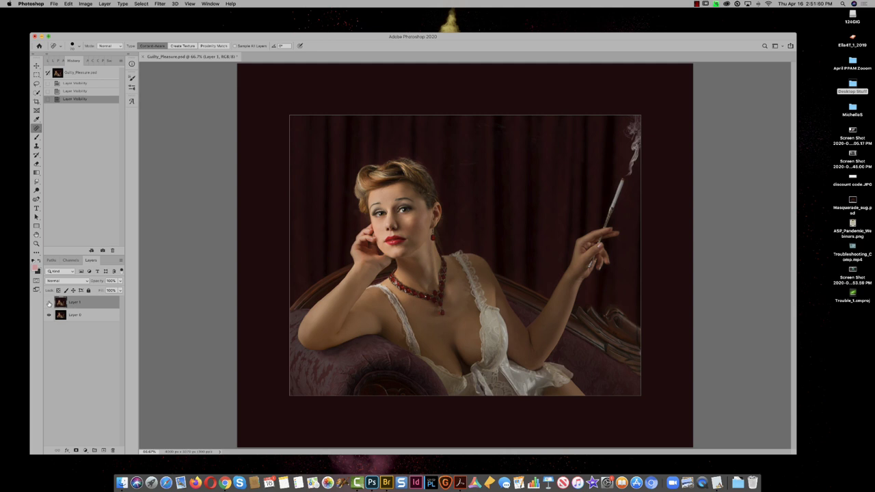
click(49, 302)
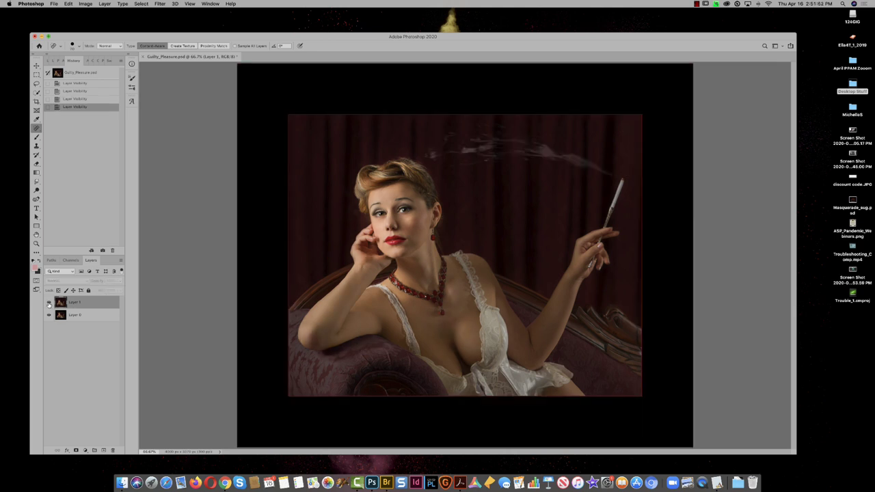
click(49, 302)
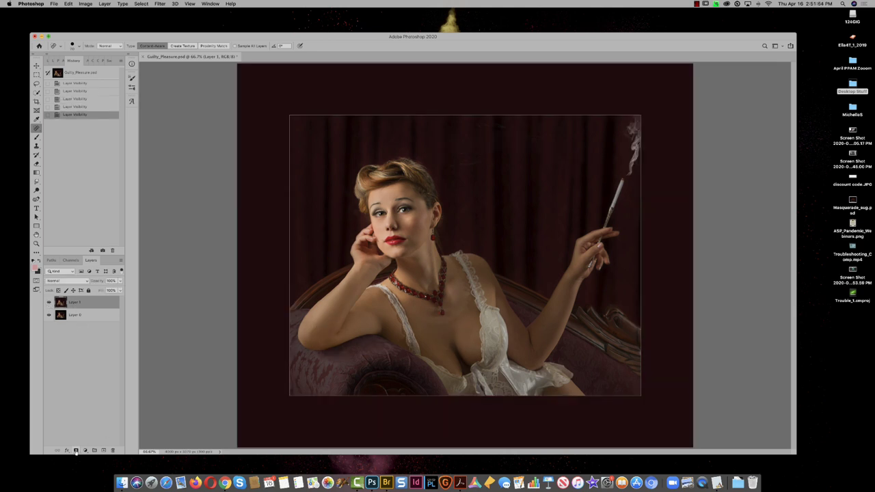
Step: Add a layer mask to Layer 1 and brush black at 50% opacity around the resting elbow, undoing the last two strokes
click(76, 450)
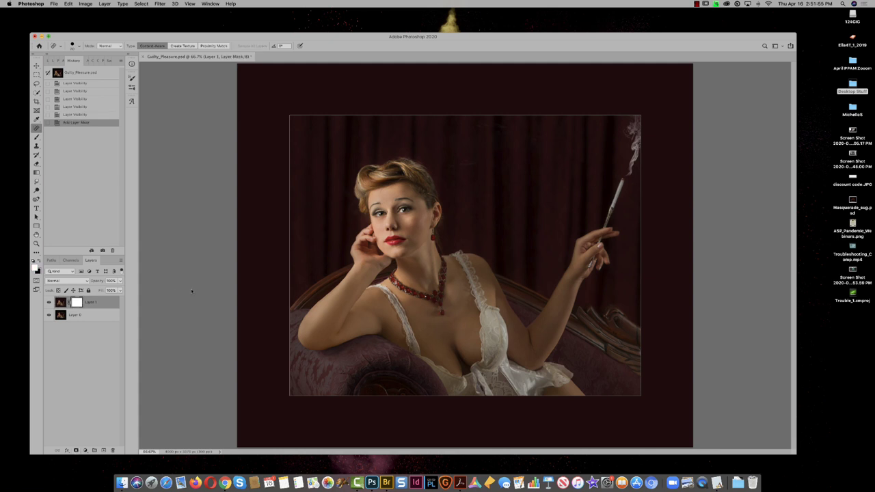
key(b)
key(x)
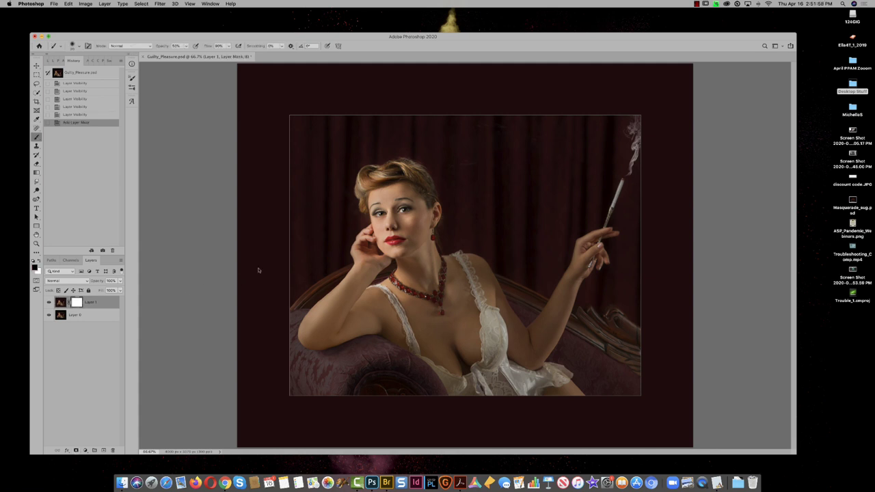
key(5)
mouse_move(318, 322)
mouse_down()
mouse_move(313, 332)
mouse_move(350, 302)
mouse_up()
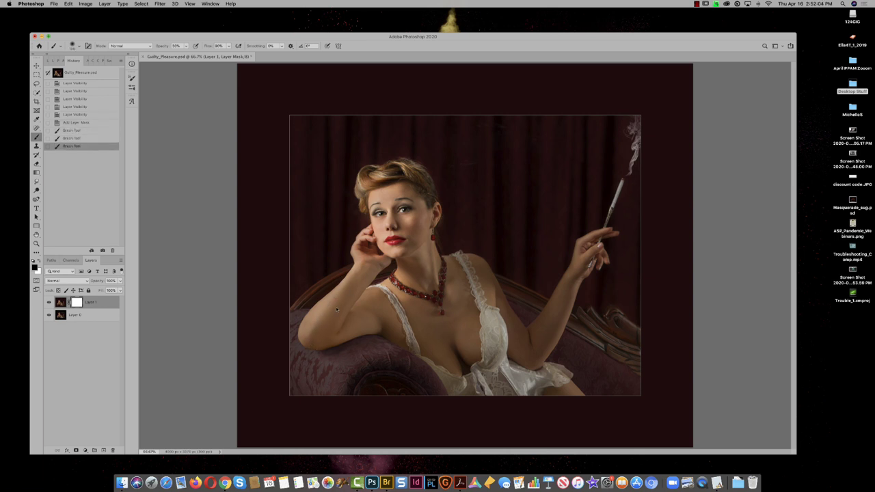
drag(317, 337, 286, 332)
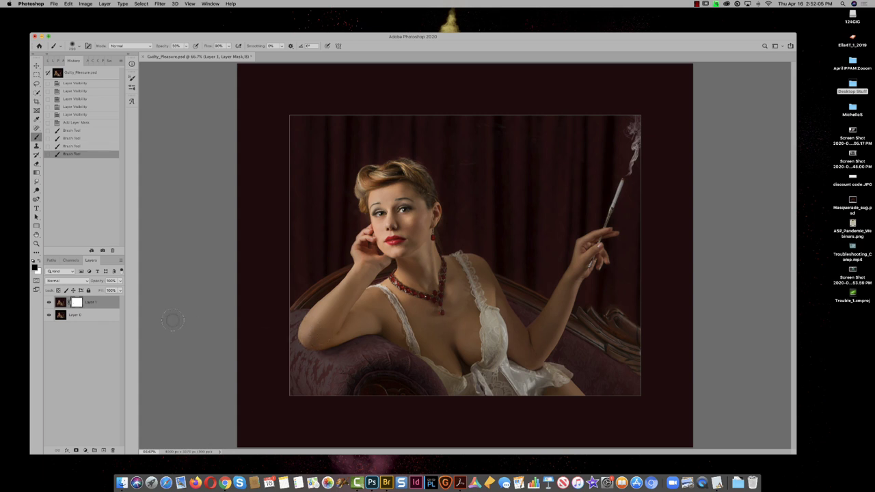
key(super+z)
key(super+z)
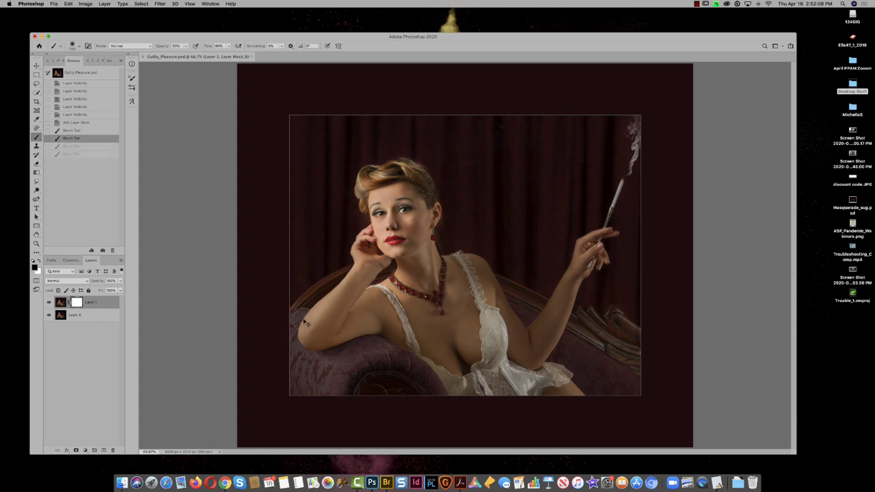
mouse_move(314, 333)
mouse_down()
mouse_move(270, 366)
mouse_move(166, 383)
mouse_move(154, 372)
mouse_move(170, 349)
mouse_move(303, 333)
mouse_move(286, 361)
mouse_up()
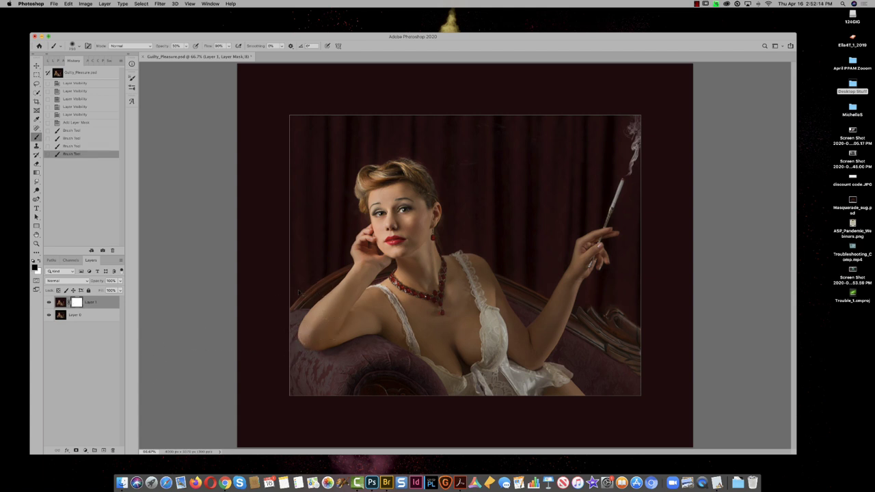
key(super+z)
key(super+z)
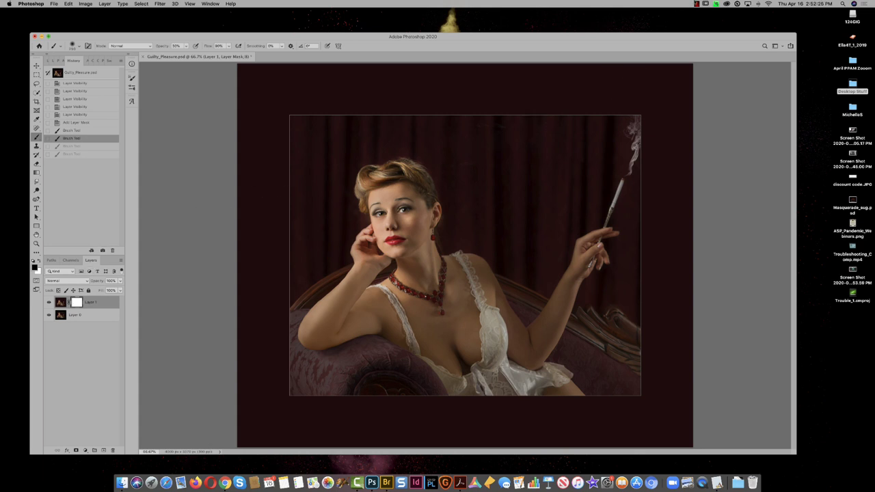
click(696, 4)
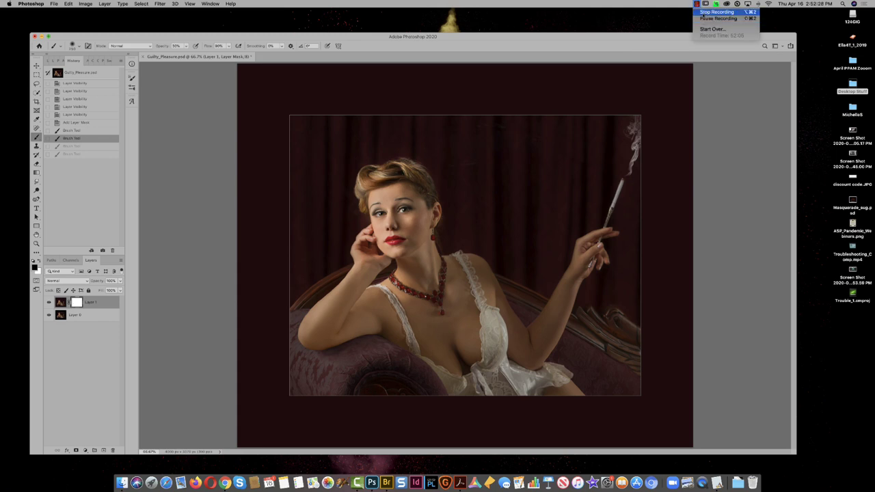